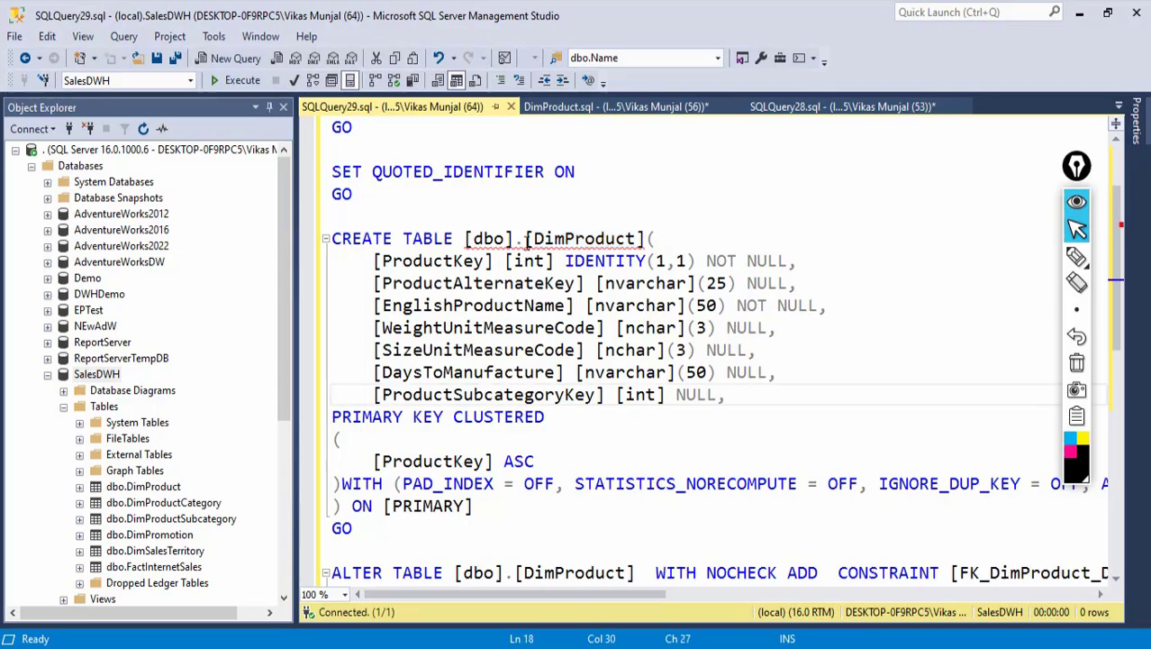
- Check the DimProduct table name in the CREATE TABLE script against the DimProduct CSV file in the 111 folder
drag(534, 239, 638, 238)
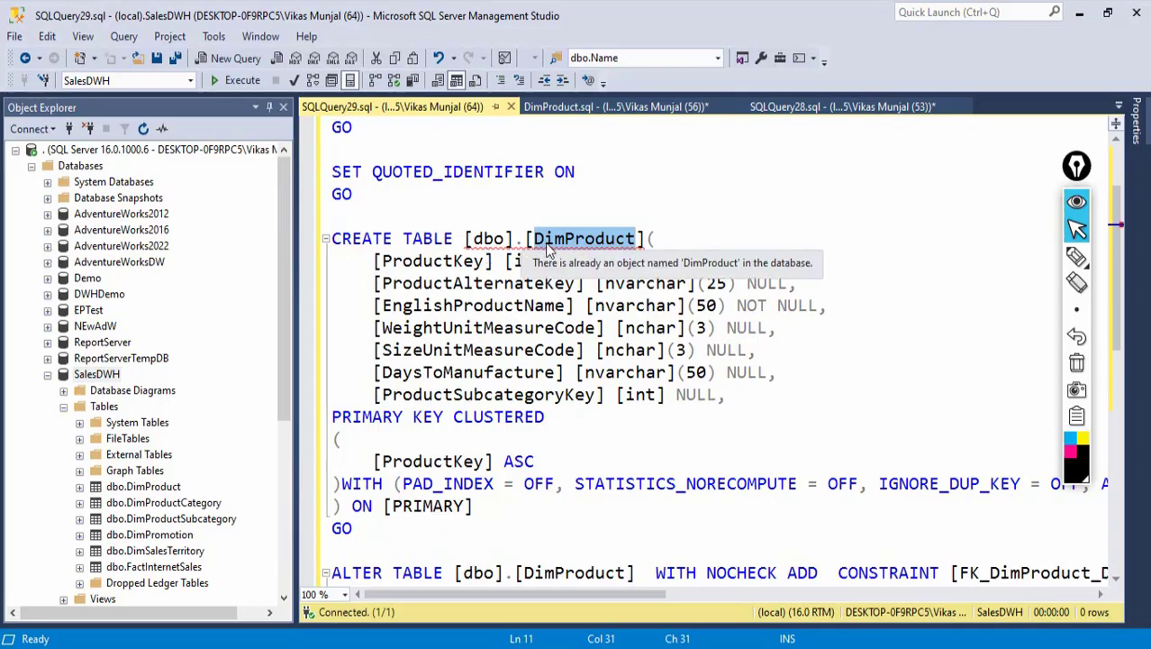
click(538, 239)
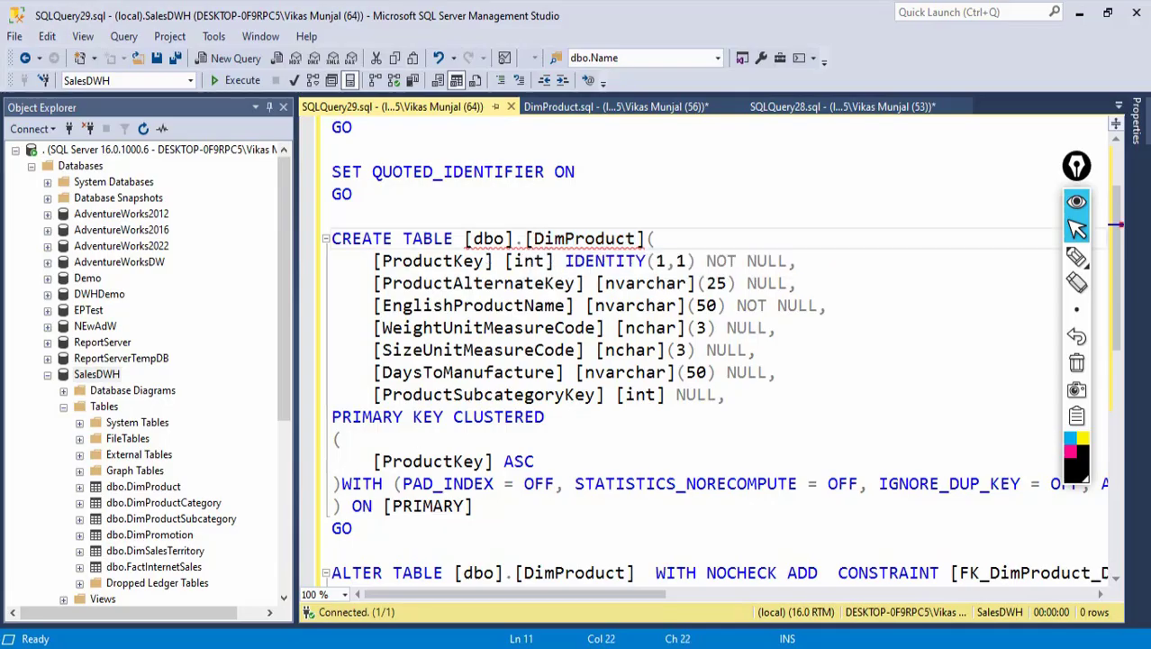
click(277, 604)
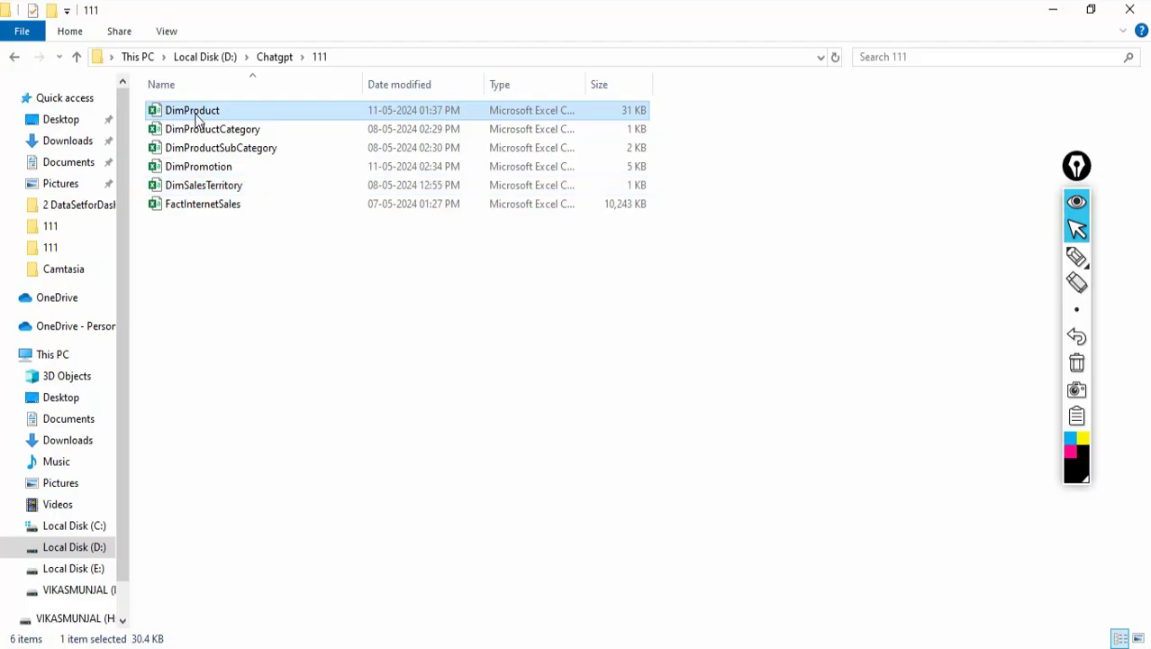
click(1052, 10)
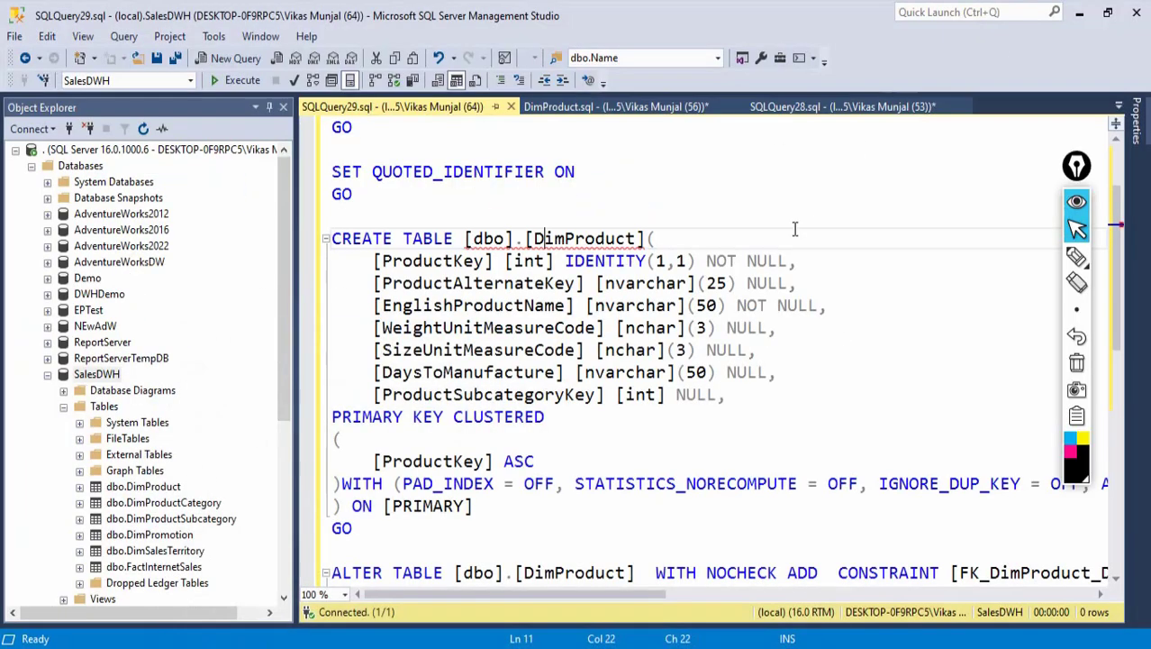
double_click(538, 240)
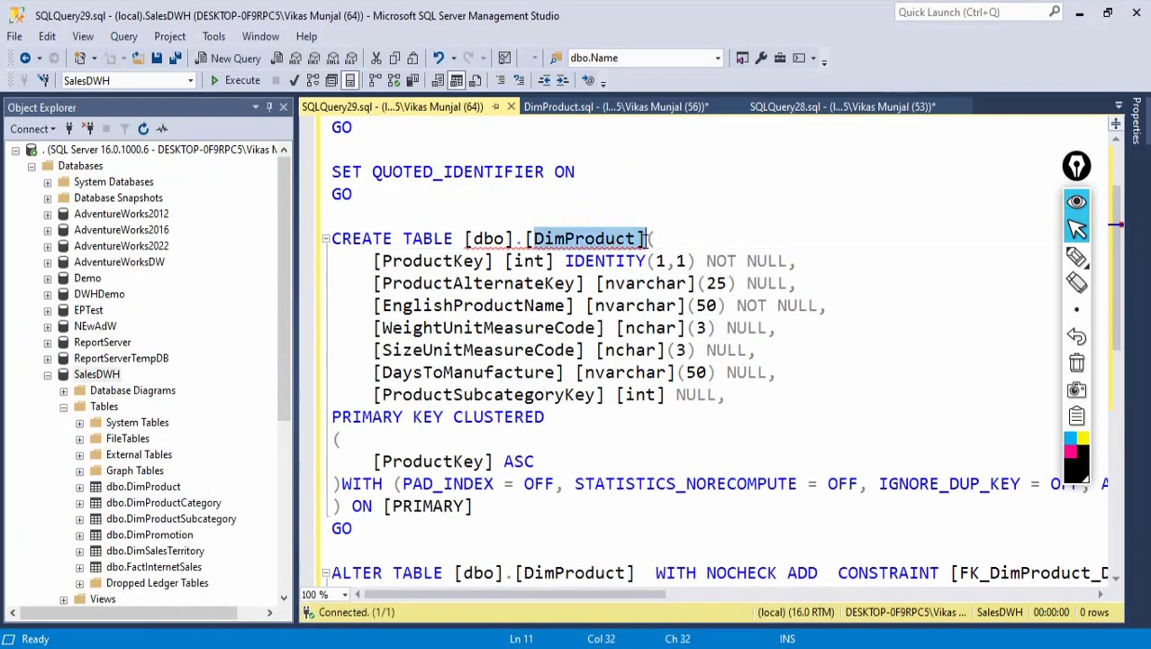
- Start the Import Data wizard for the SalesDWH database and continue past its welcome page
click(97, 375)
right_click(96, 379)
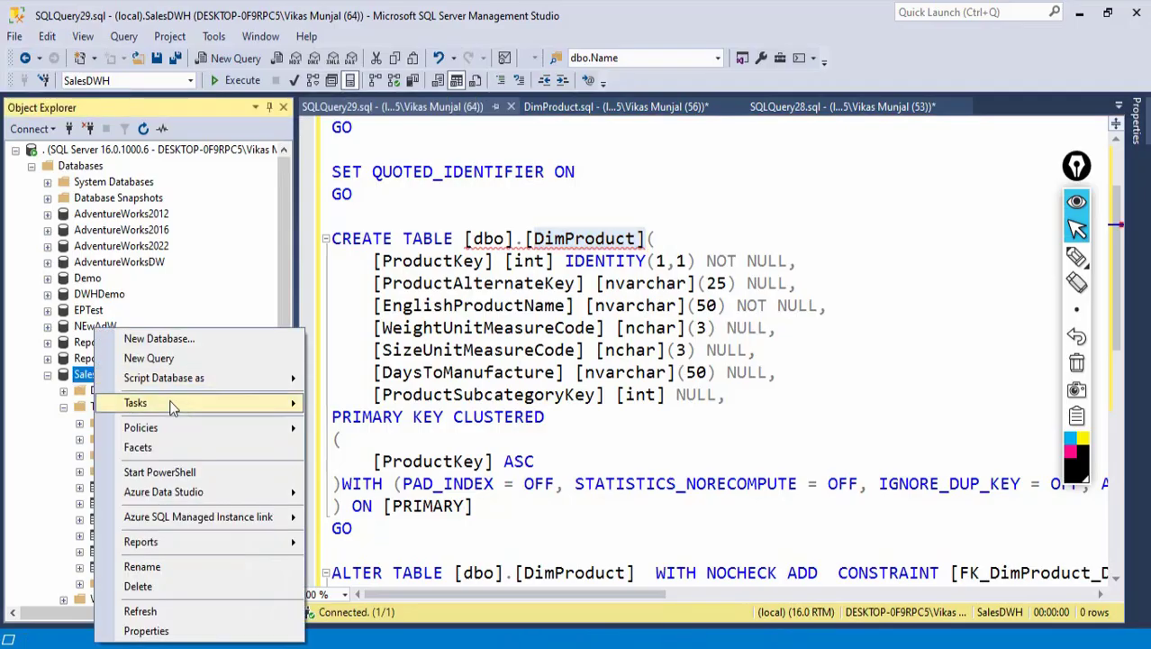
mouse_move(204, 411)
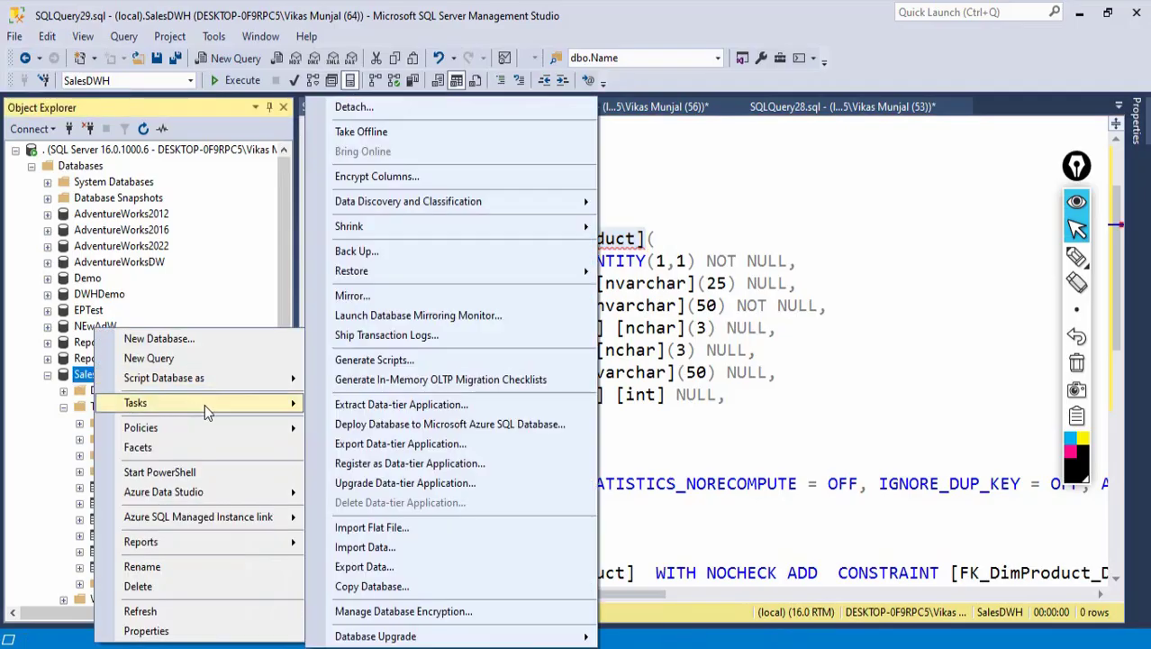
click(393, 547)
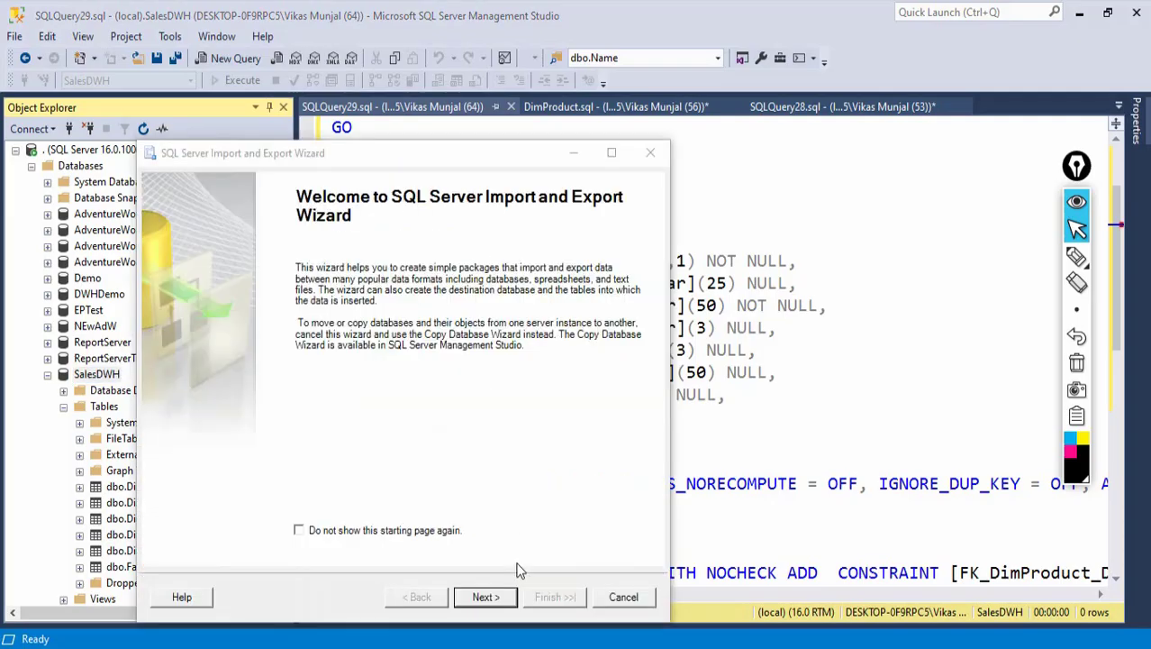
click(484, 597)
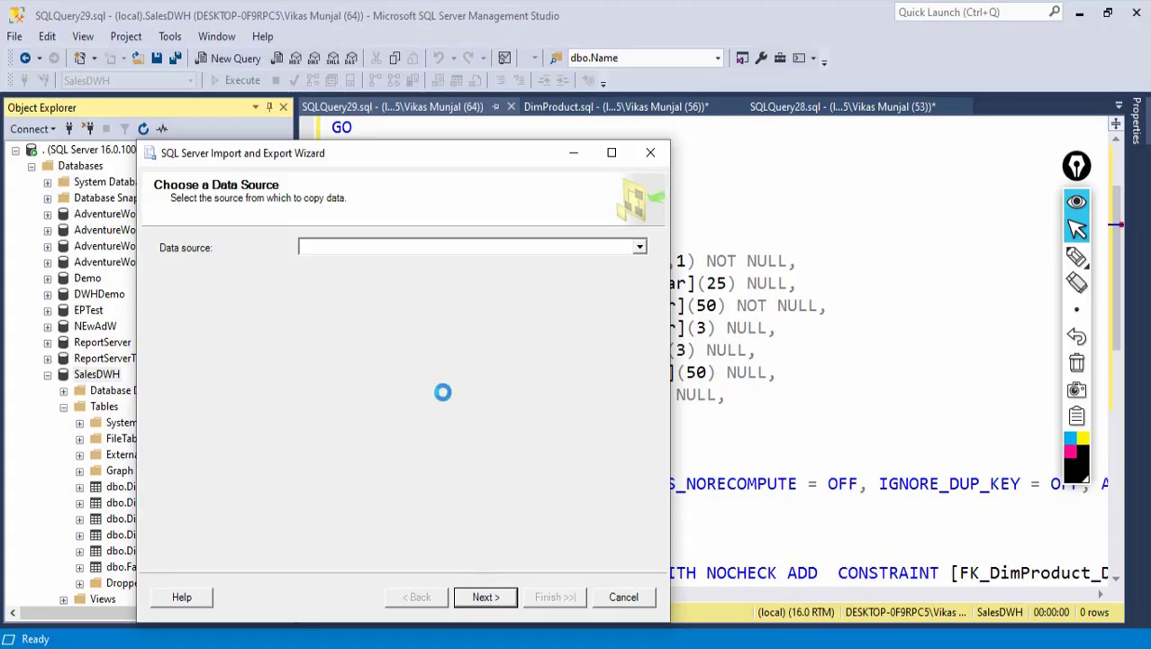
- Choose Flat File Source as the data source and load the CSV file D:\Chatgpt\111\DimProduct.csv
click(640, 247)
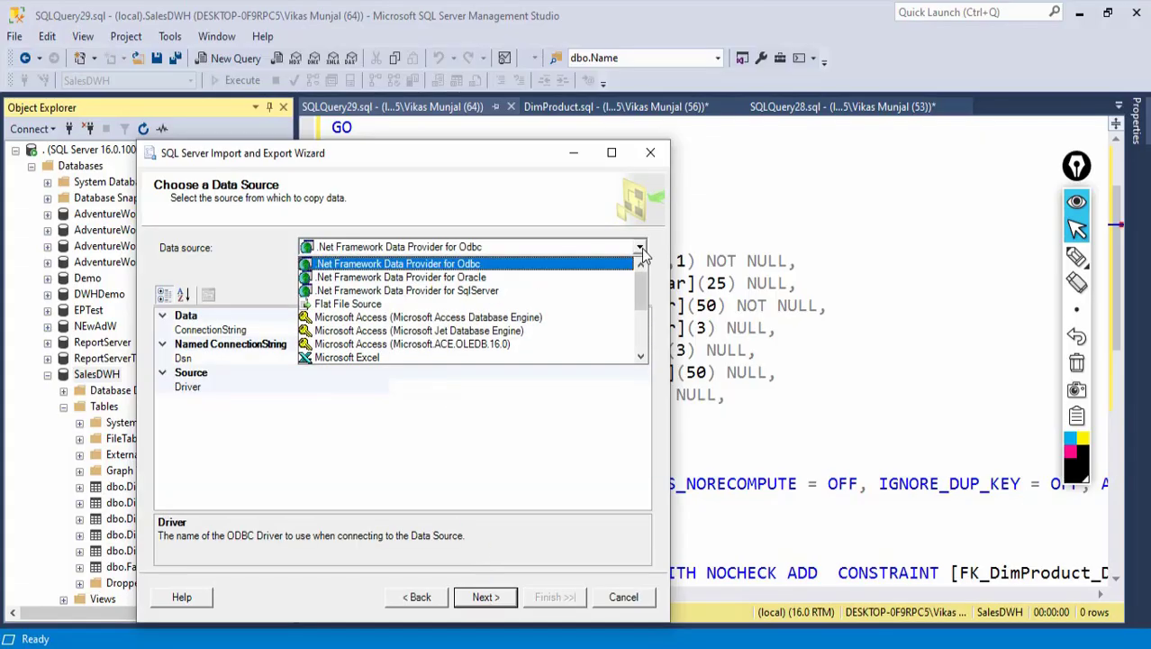
click(358, 304)
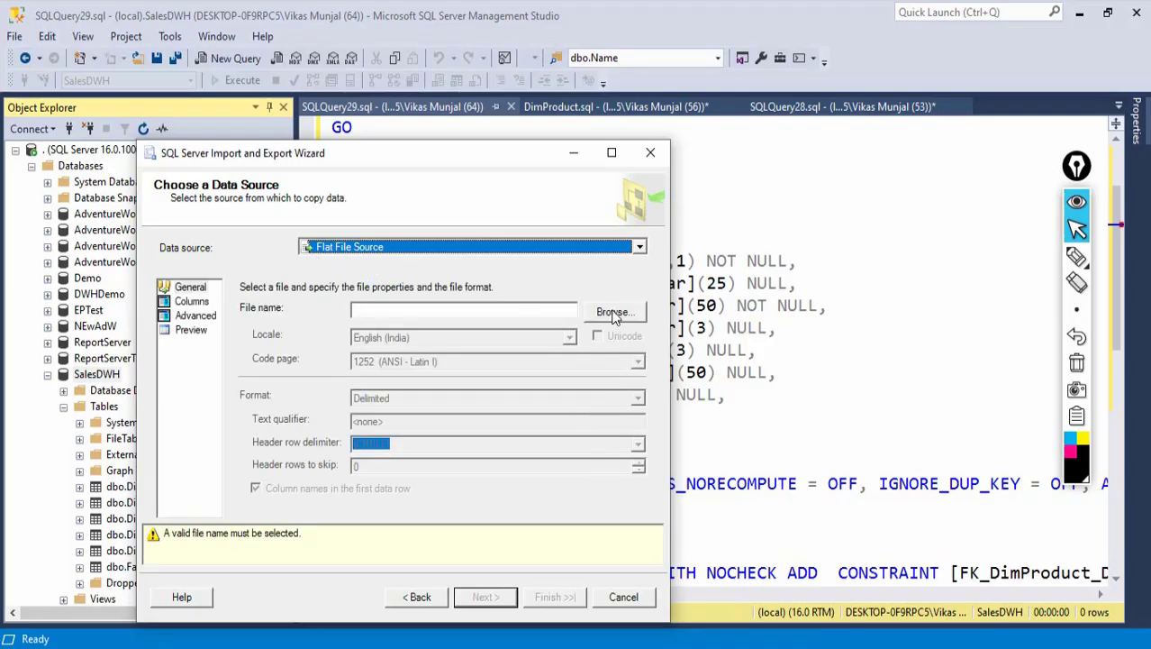
click(613, 312)
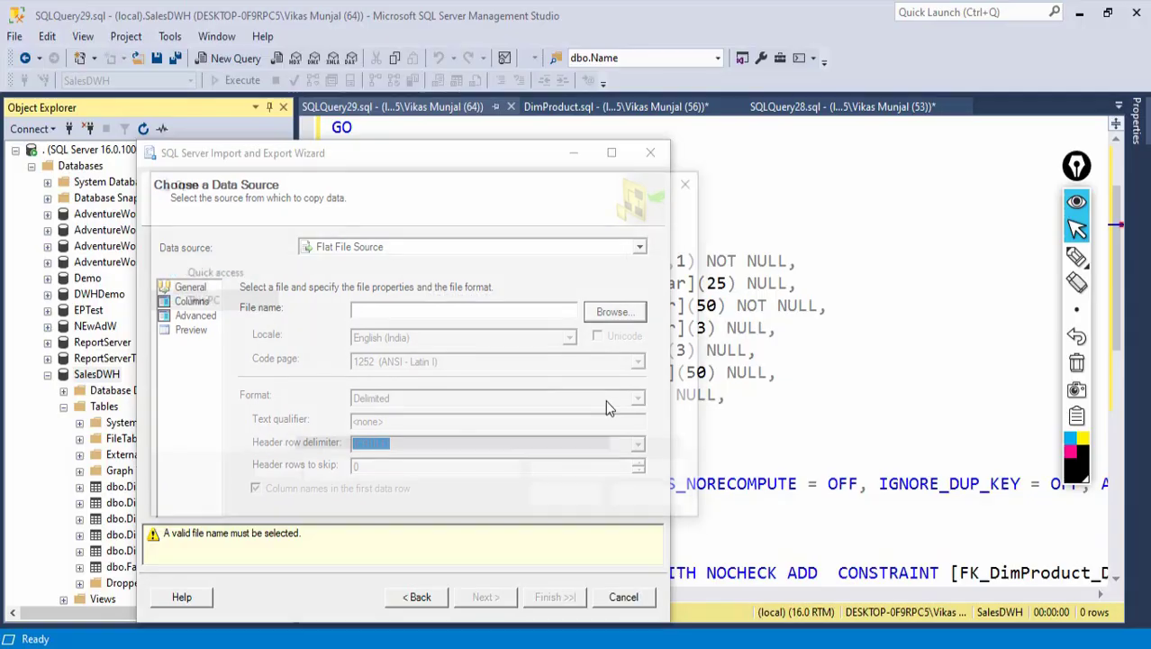
click(590, 471)
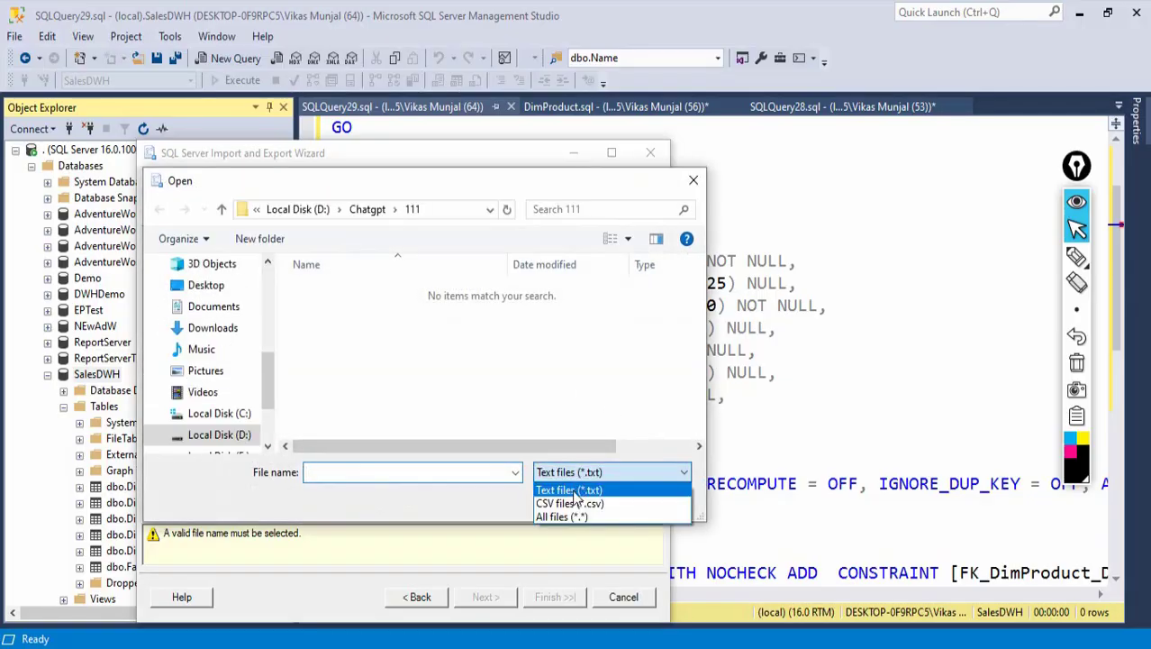
click(573, 499)
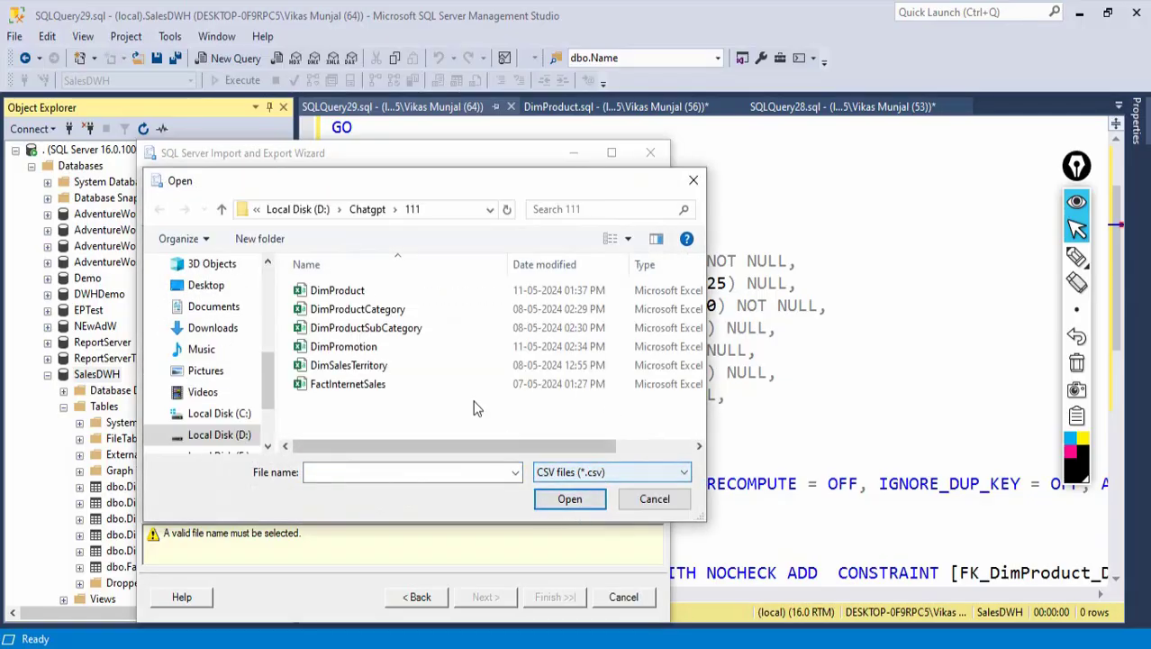
double_click(335, 291)
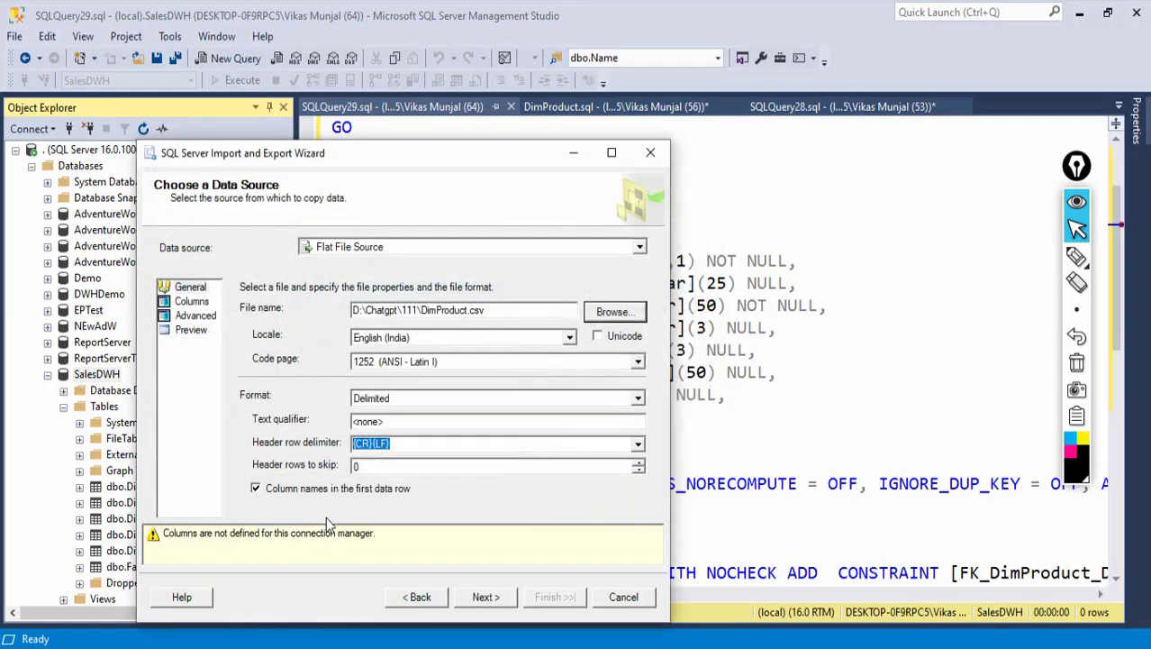
- Set the flat file's text qualifier to a double quote (") and check the column preview
click(196, 304)
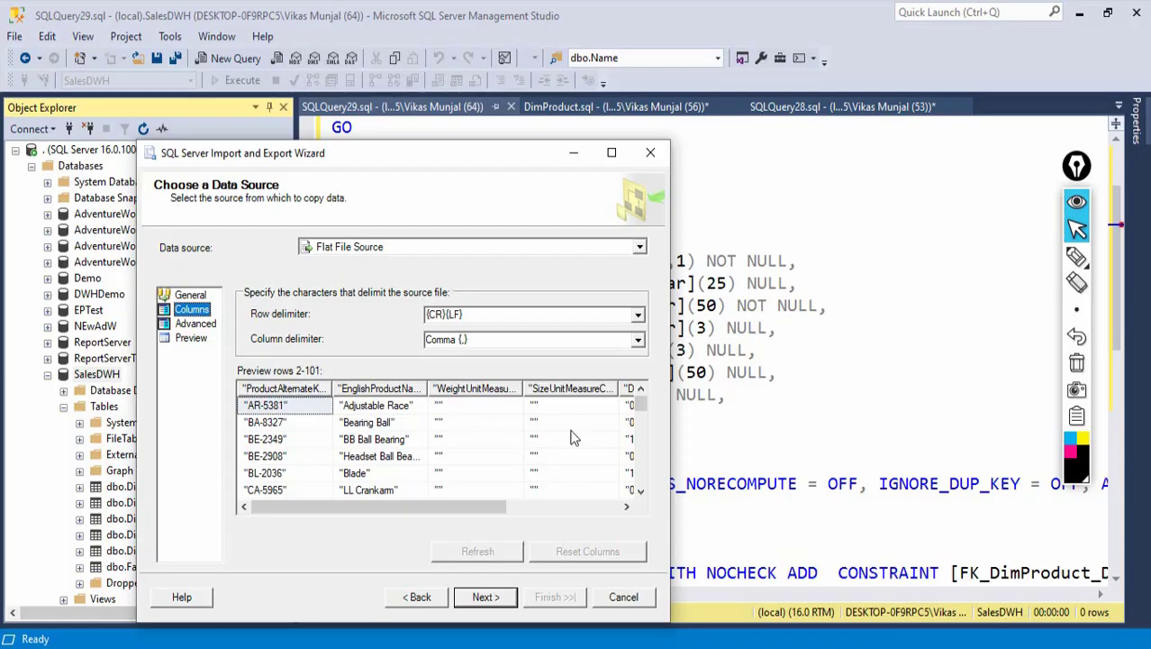
click(190, 295)
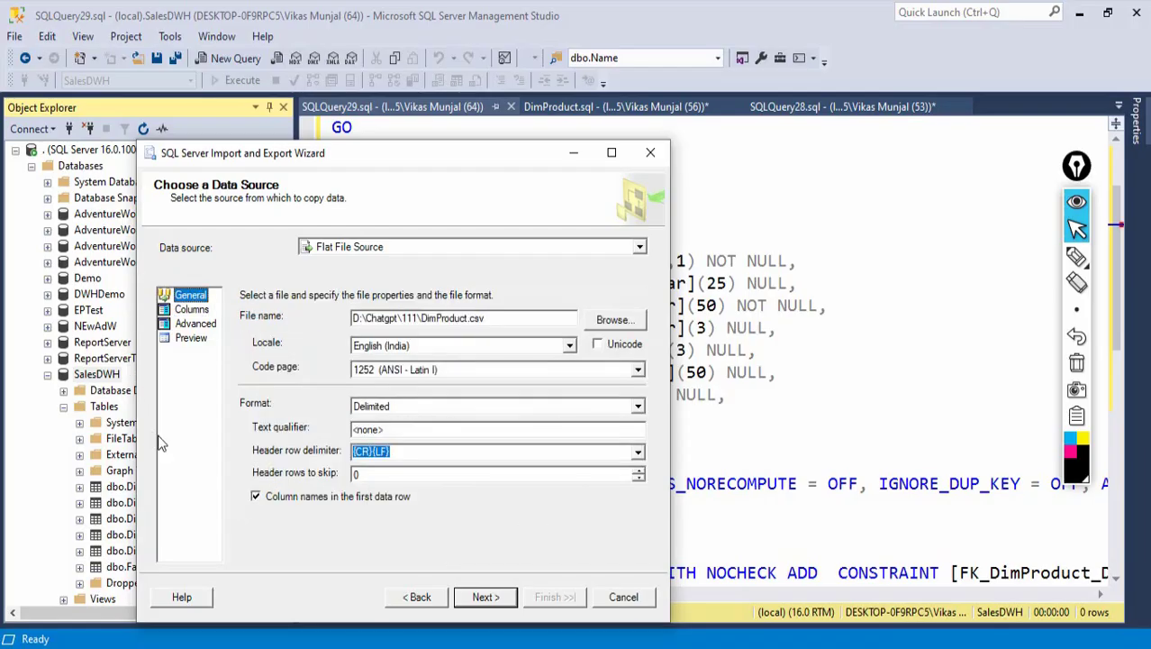
click(415, 430)
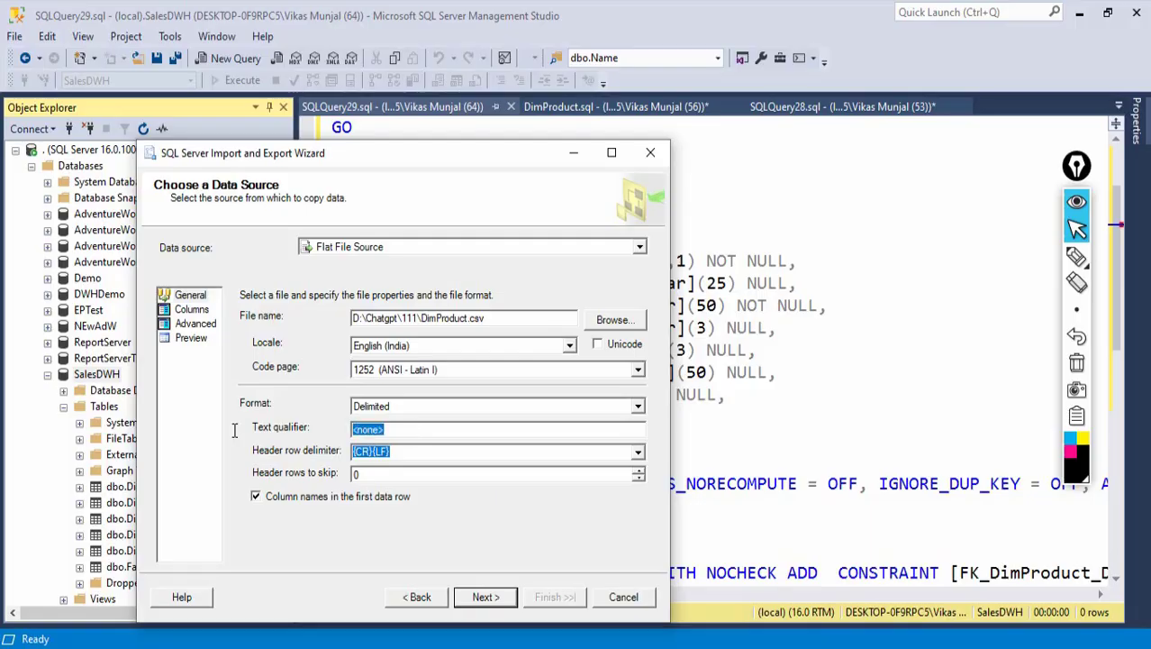
click(193, 312)
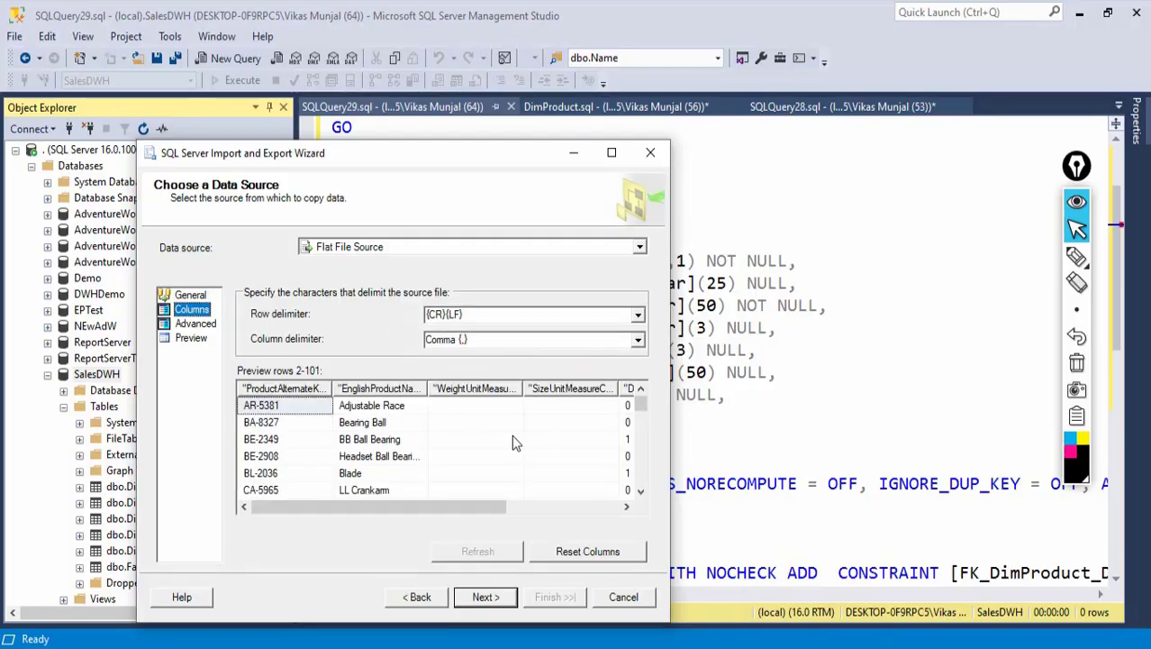
mouse_move(471, 507)
mouse_down()
mouse_move(601, 511)
mouse_move(469, 511)
mouse_up()
click(373, 424)
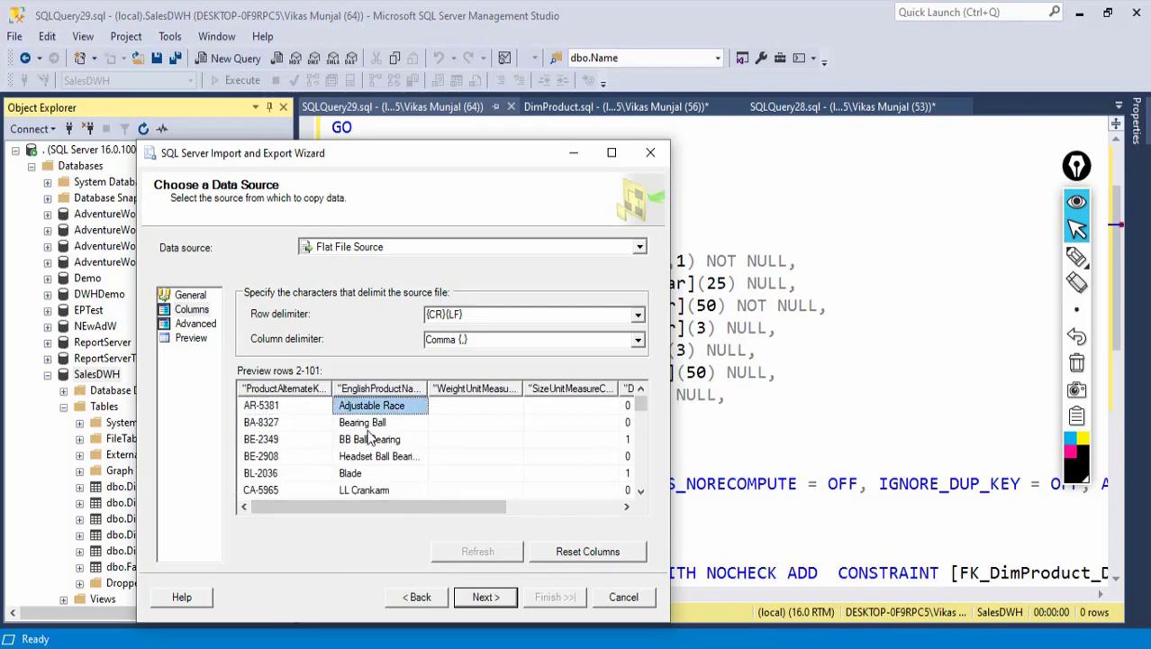
click(364, 460)
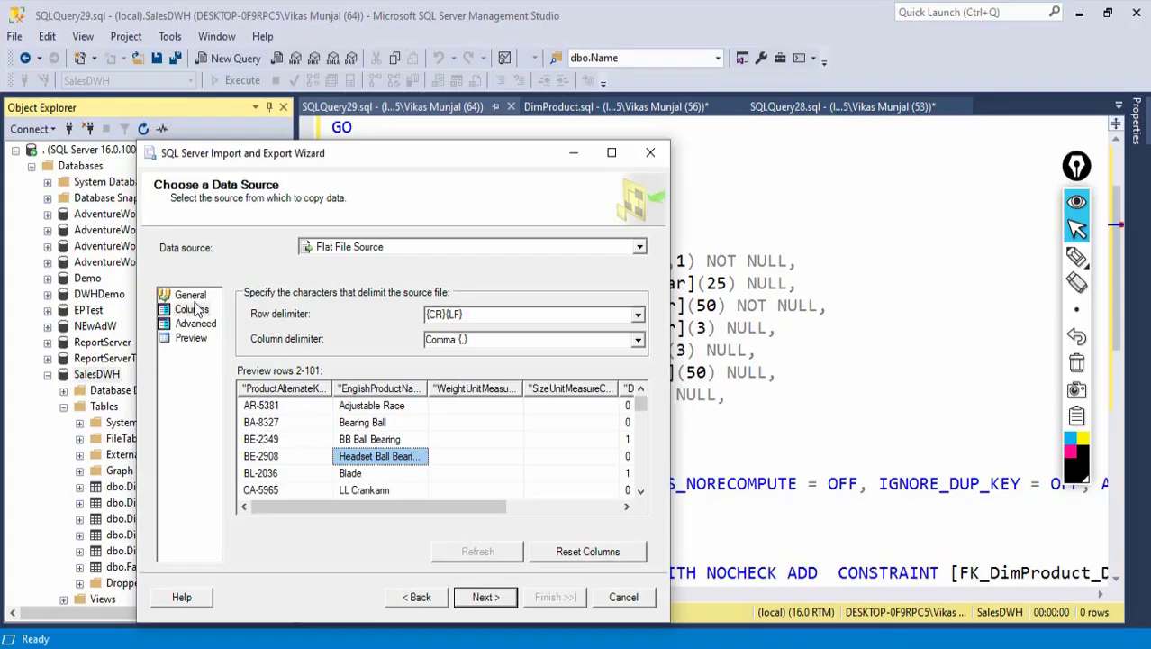
click(190, 298)
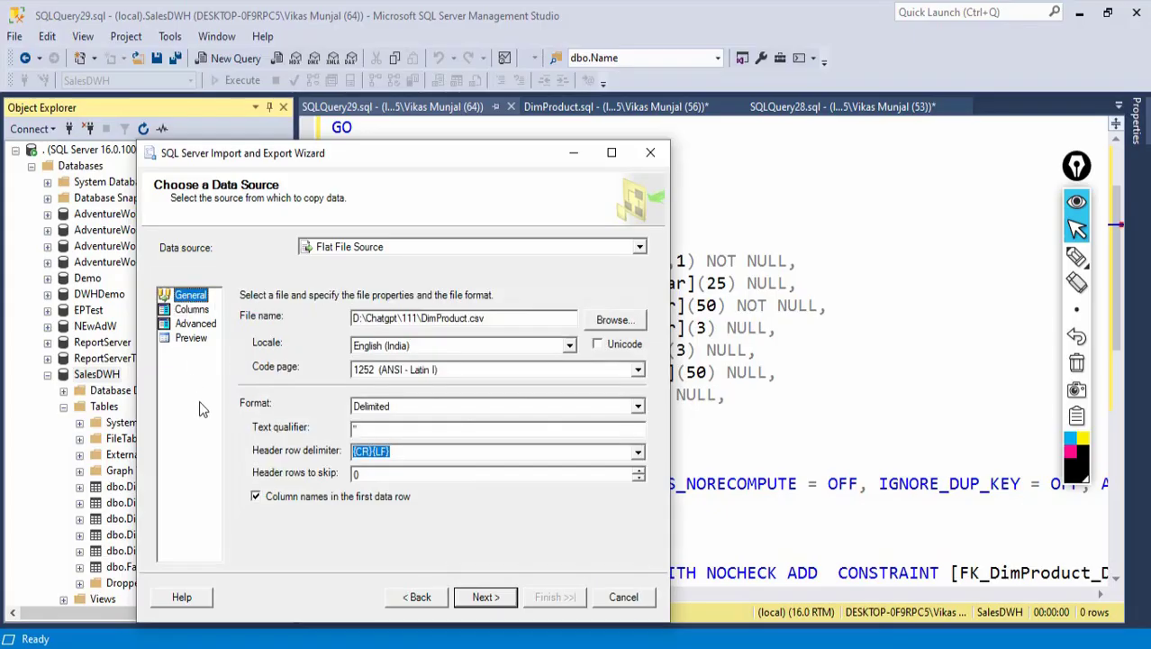
- Set the ProductAlternateKey source column's data type to Unicode string [DT_WSTR] and its output column width to 25
click(202, 326)
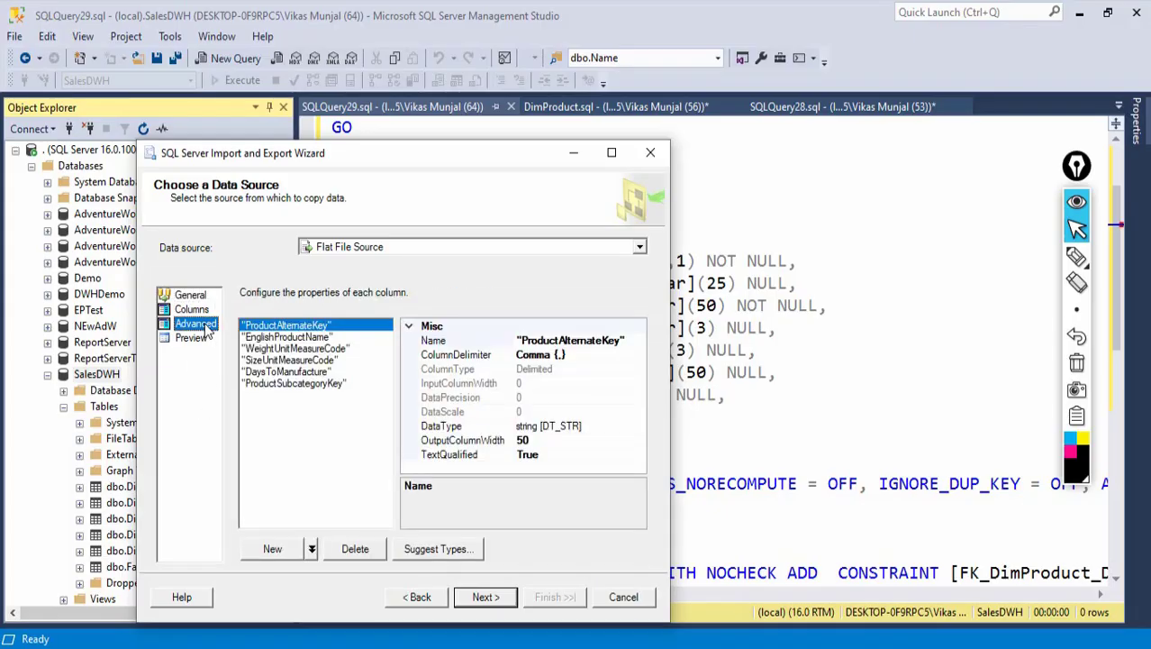
drag(365, 168, 190, 89)
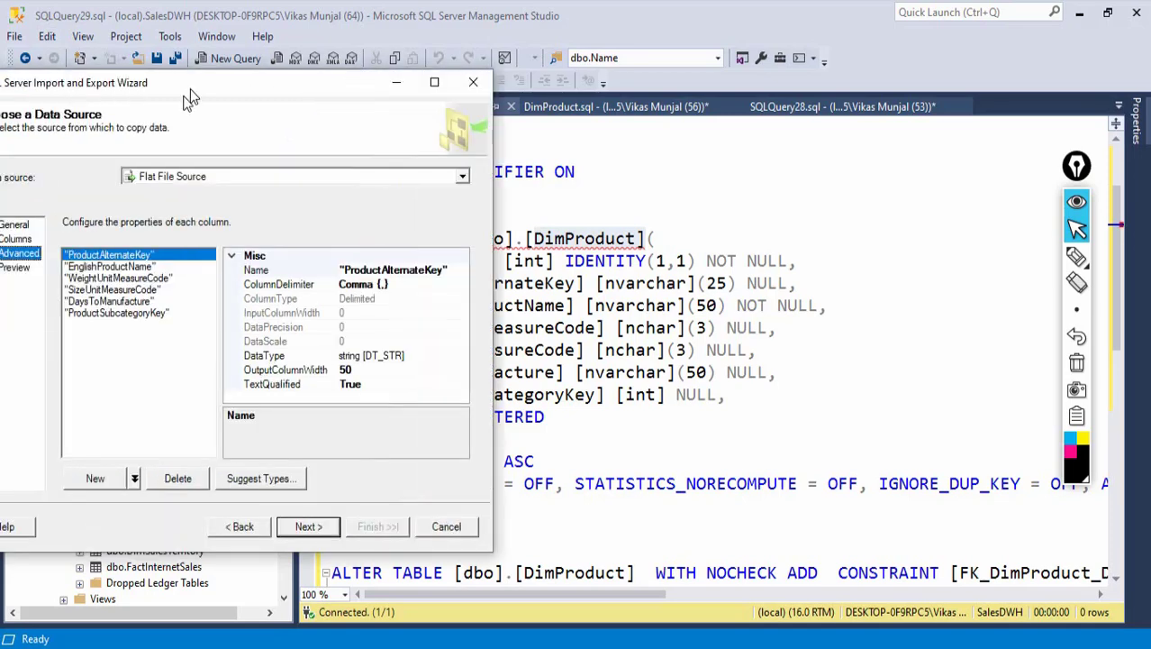
drag(285, 88, 191, 69)
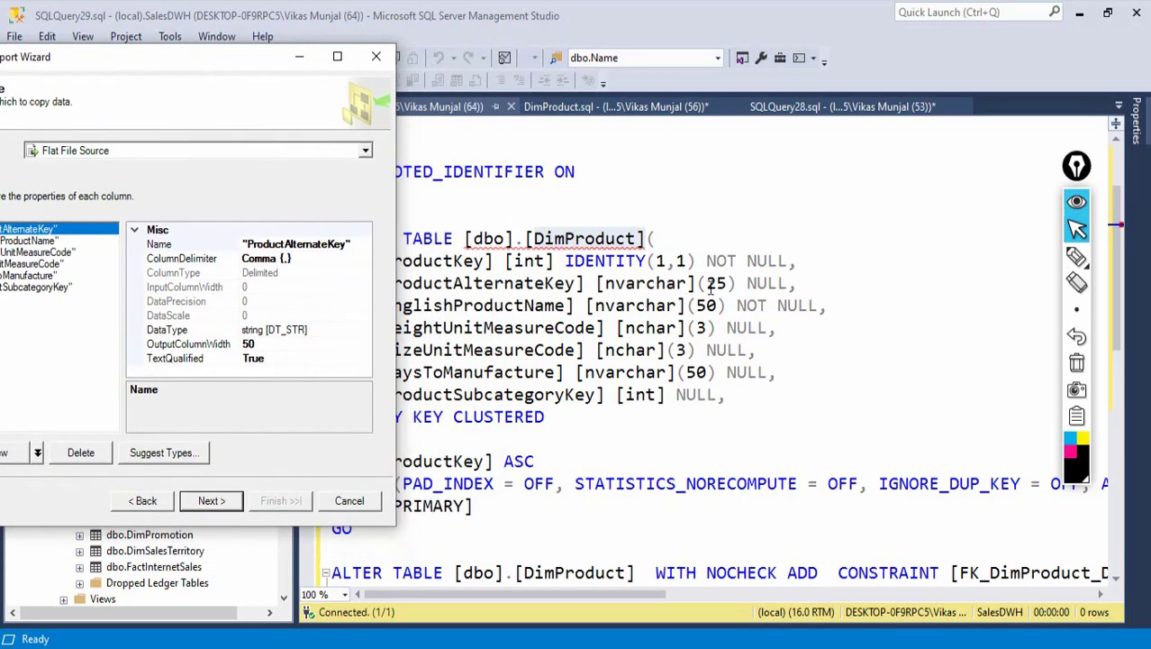
click(345, 333)
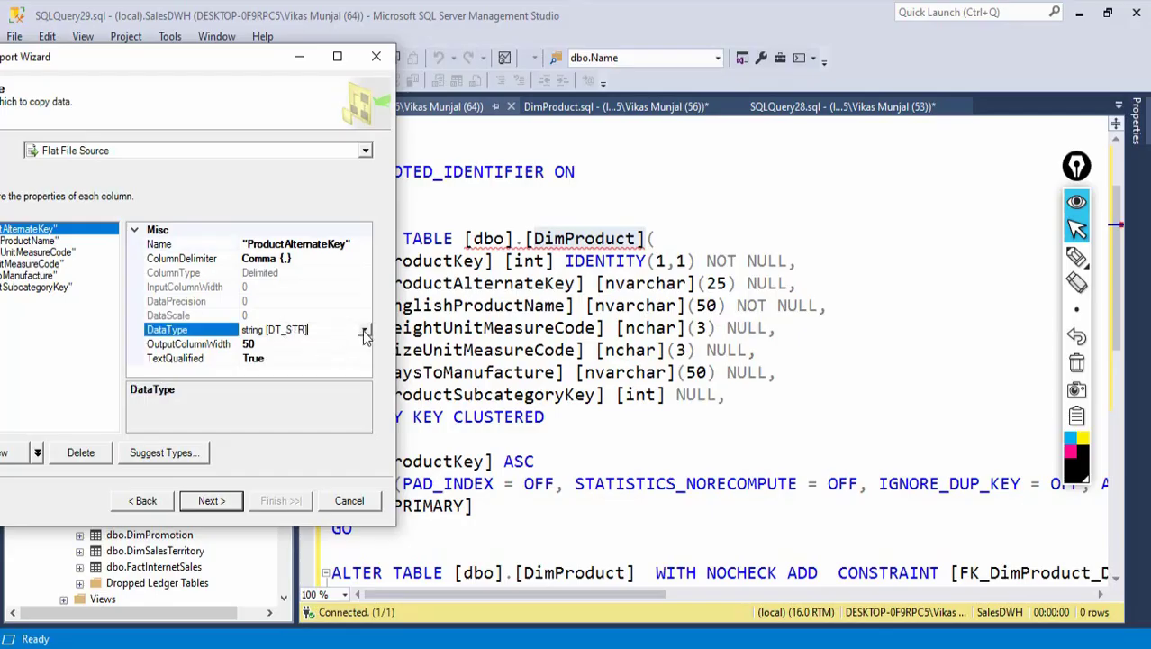
click(365, 331)
scroll(174, 430, down, 2)
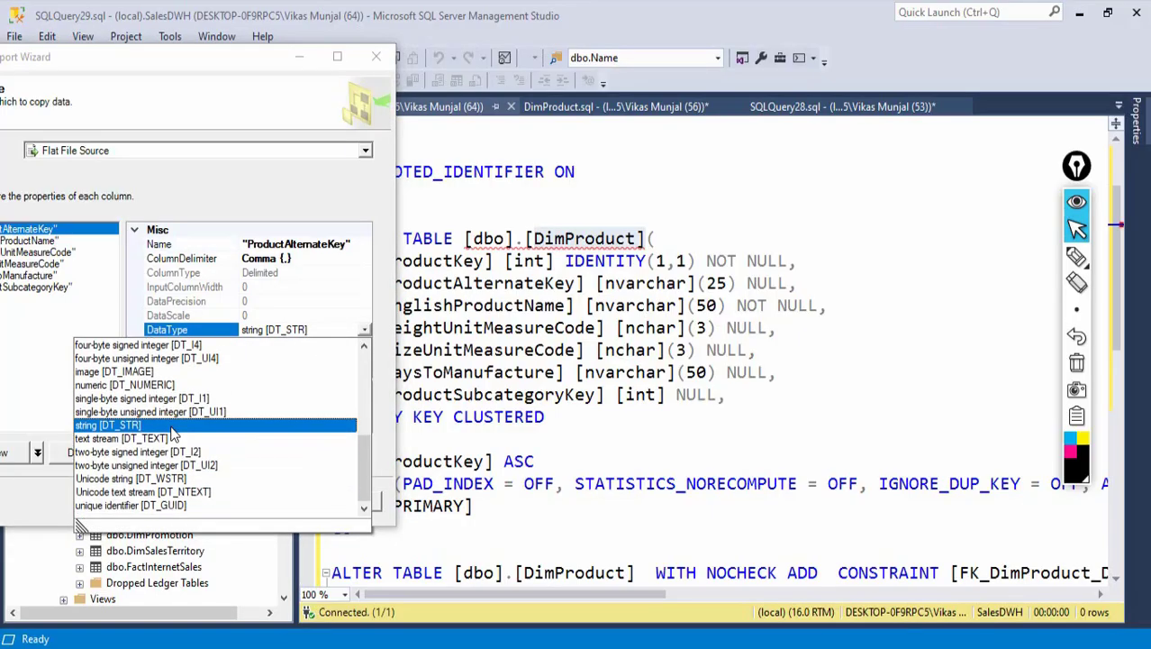
click(126, 479)
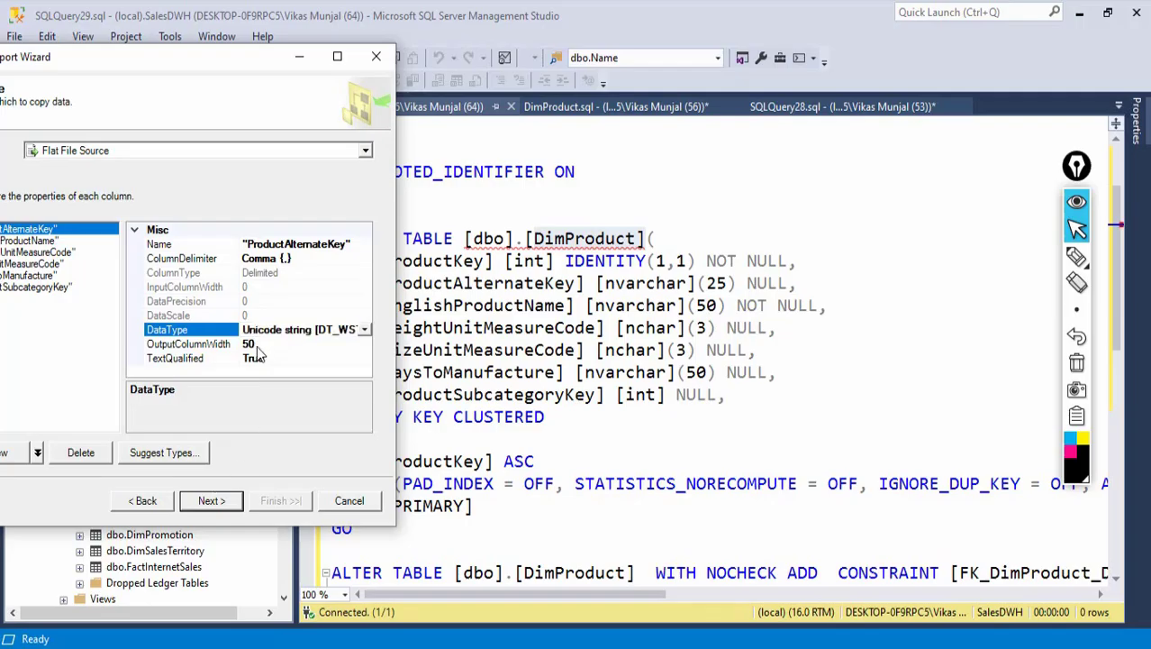
click(221, 346)
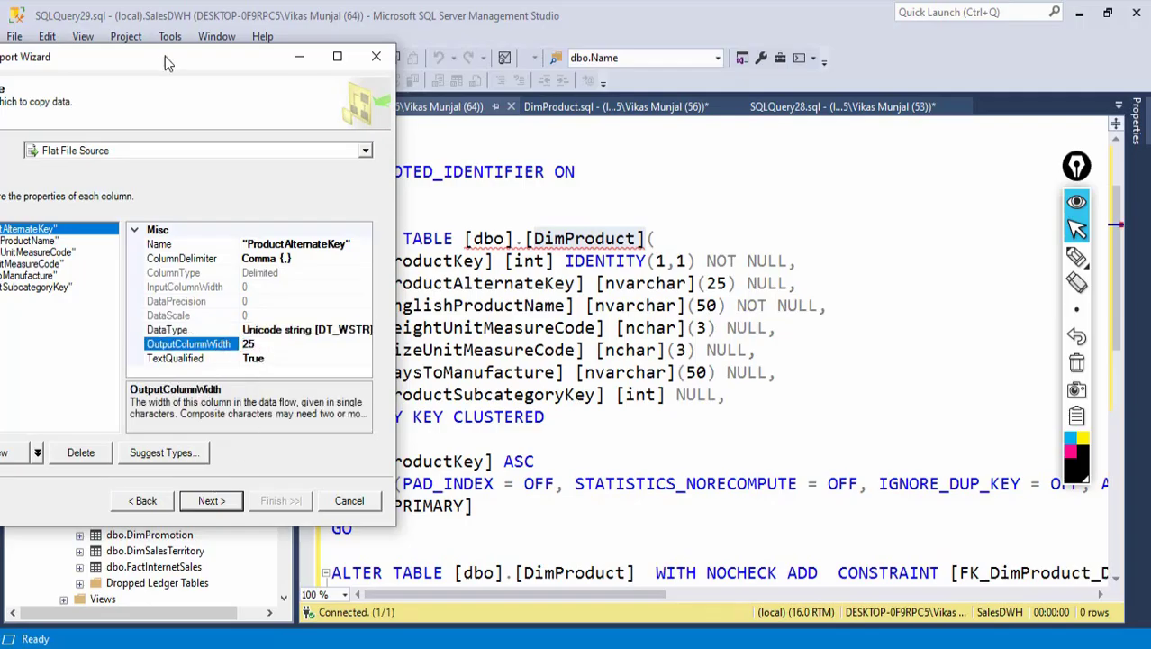
- Set the EnglishProductName source column's data type to Unicode string [DT_WSTR], keeping its output width at 50
drag(165, 56, 334, 69)
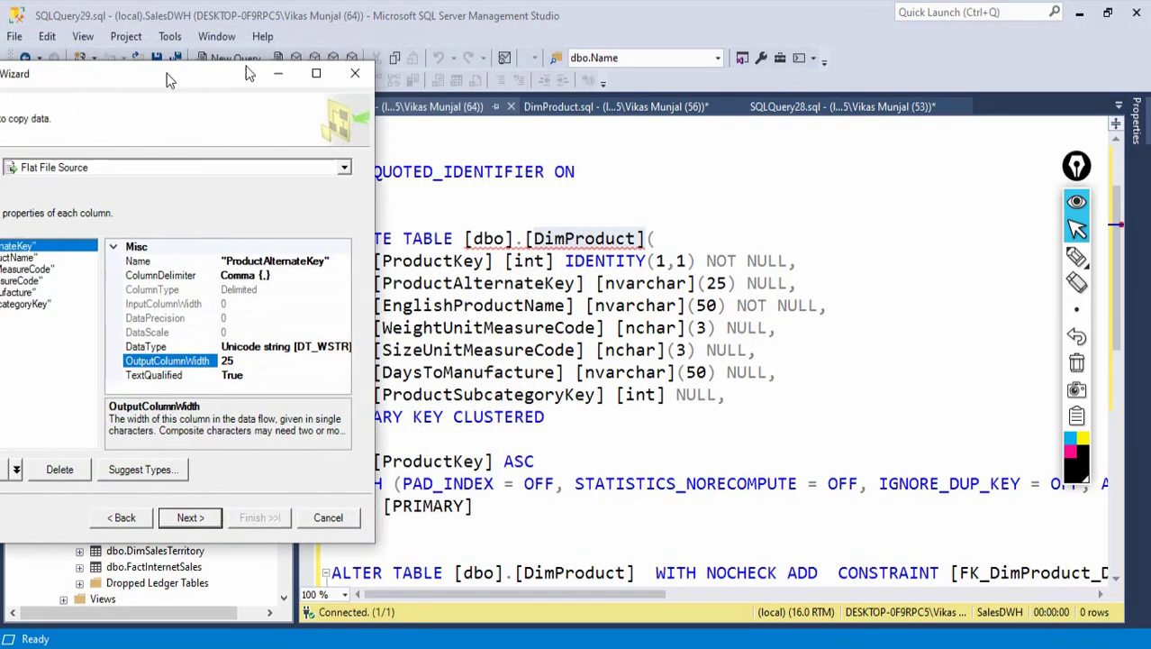
click(158, 248)
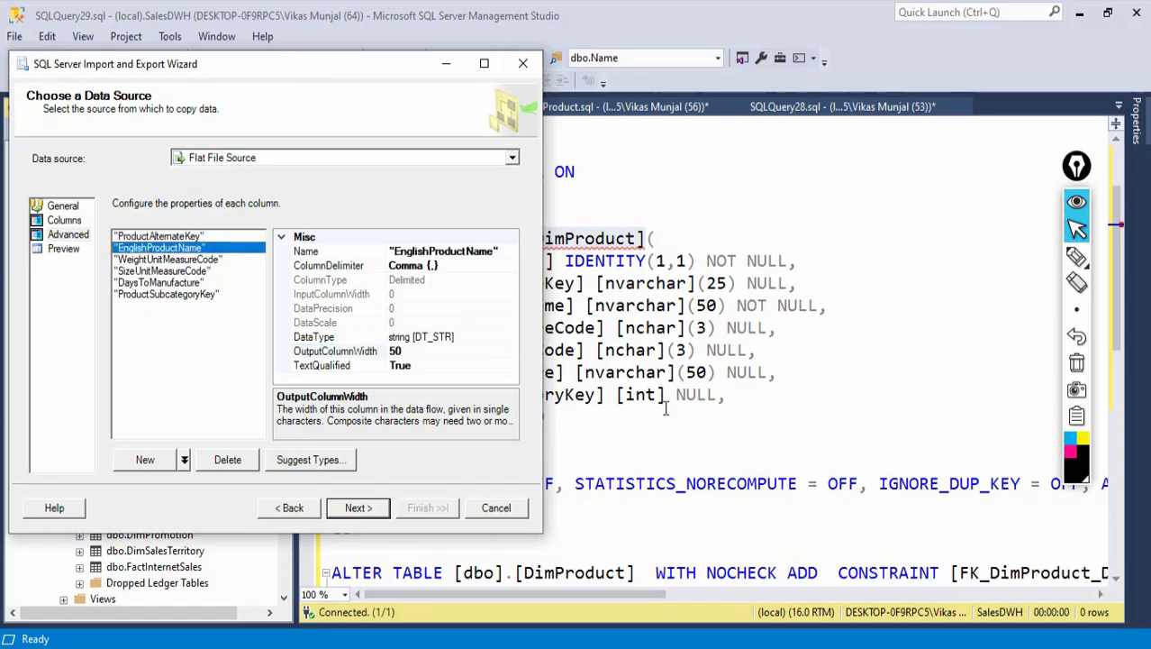
click(511, 336)
click(510, 337)
scroll(283, 491, down, 2)
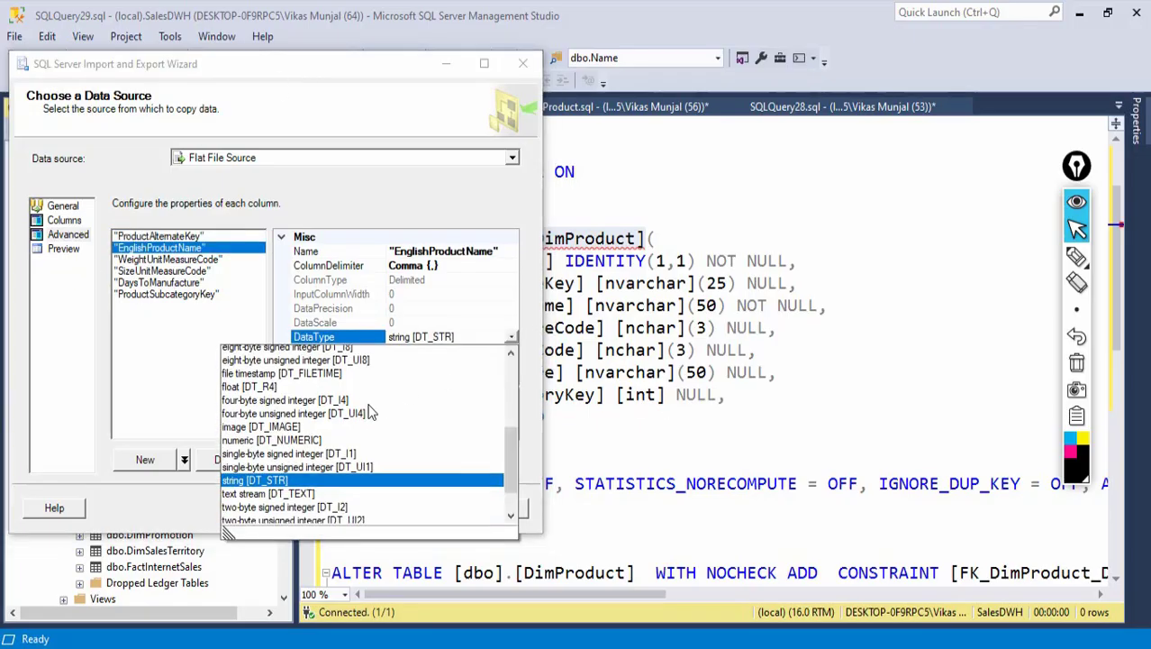
click(283, 487)
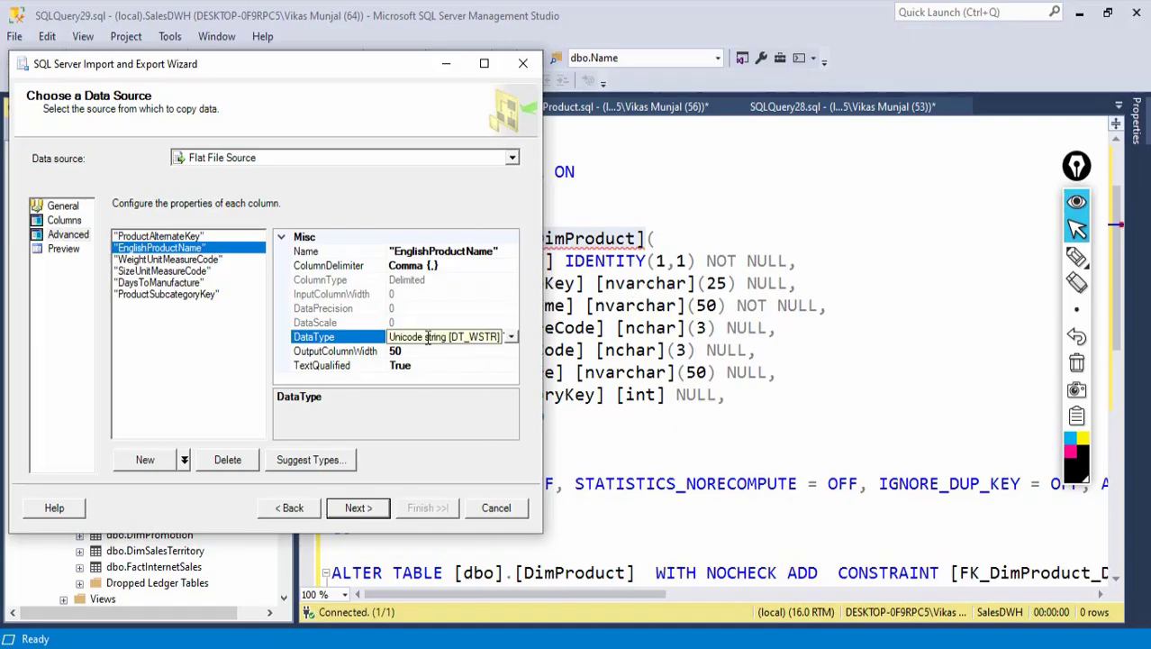
click(196, 258)
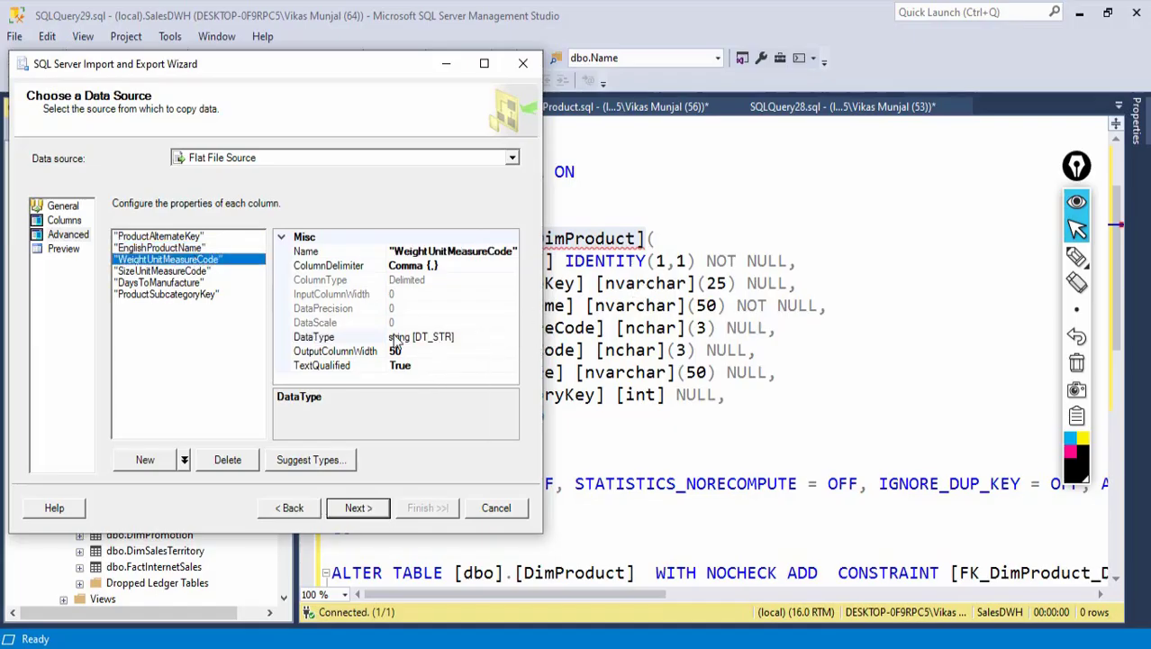
click(174, 249)
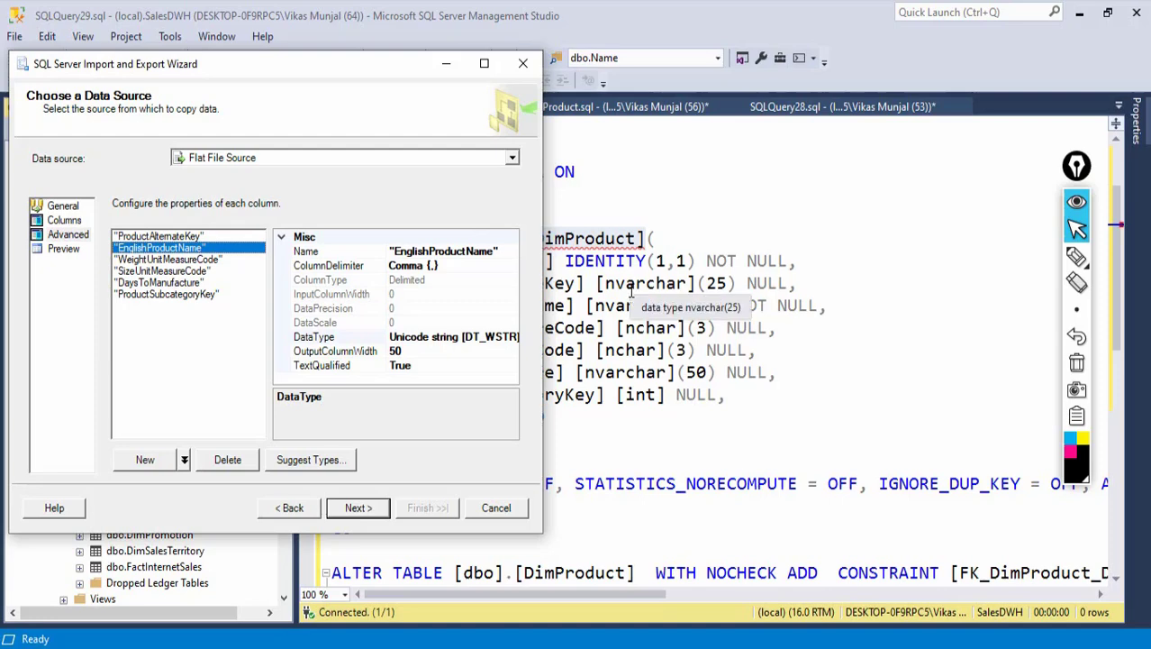
- Highlight the nvarchar type of ProductAlternateKey in the CREATE TABLE script and return to the import wizard
drag(609, 283, 676, 285)
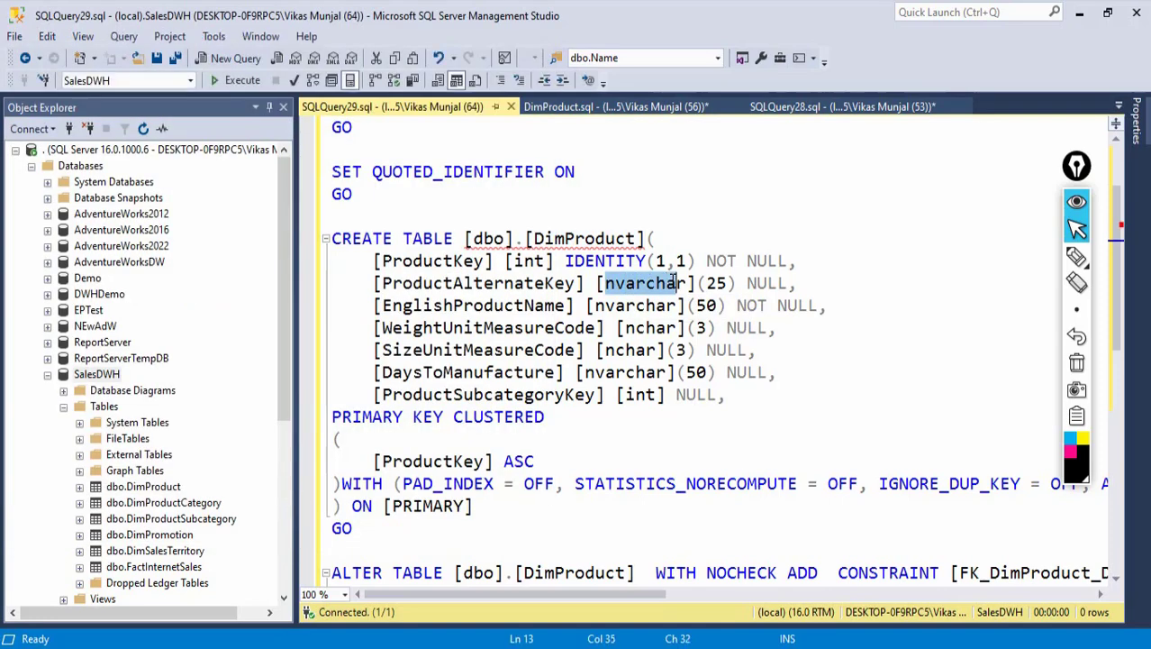
key(alt+Tab)
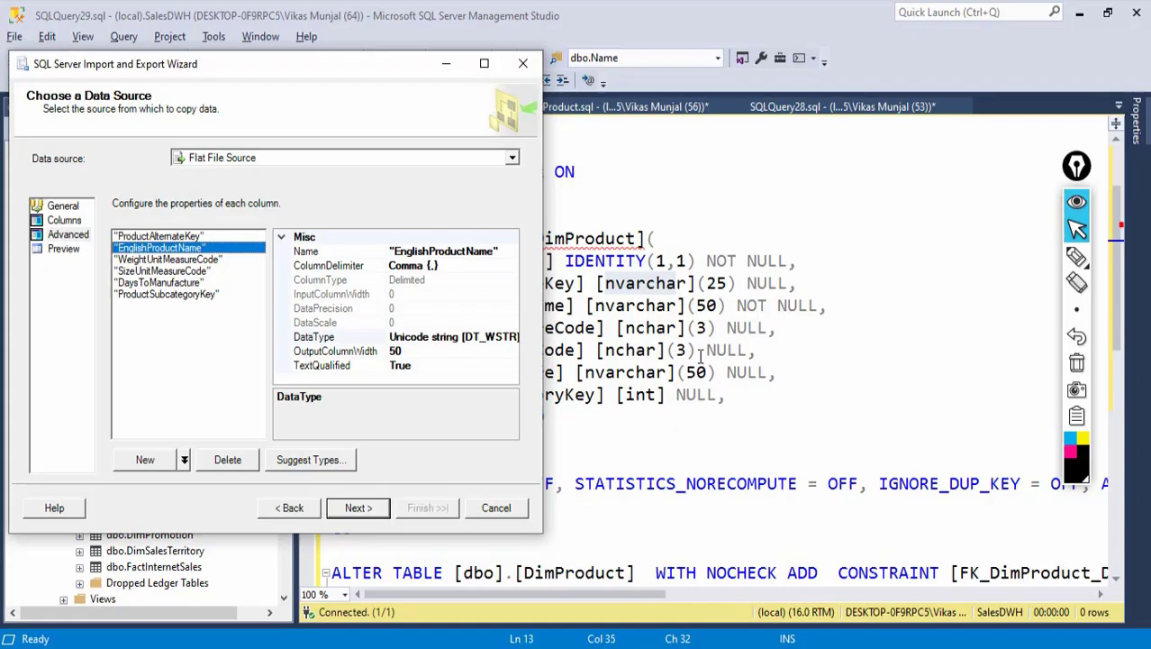
- Annotate the screen by handwriting "nvarchar, nchar" with an arrow to "Unicode Data", underlining each note
click(1077, 257)
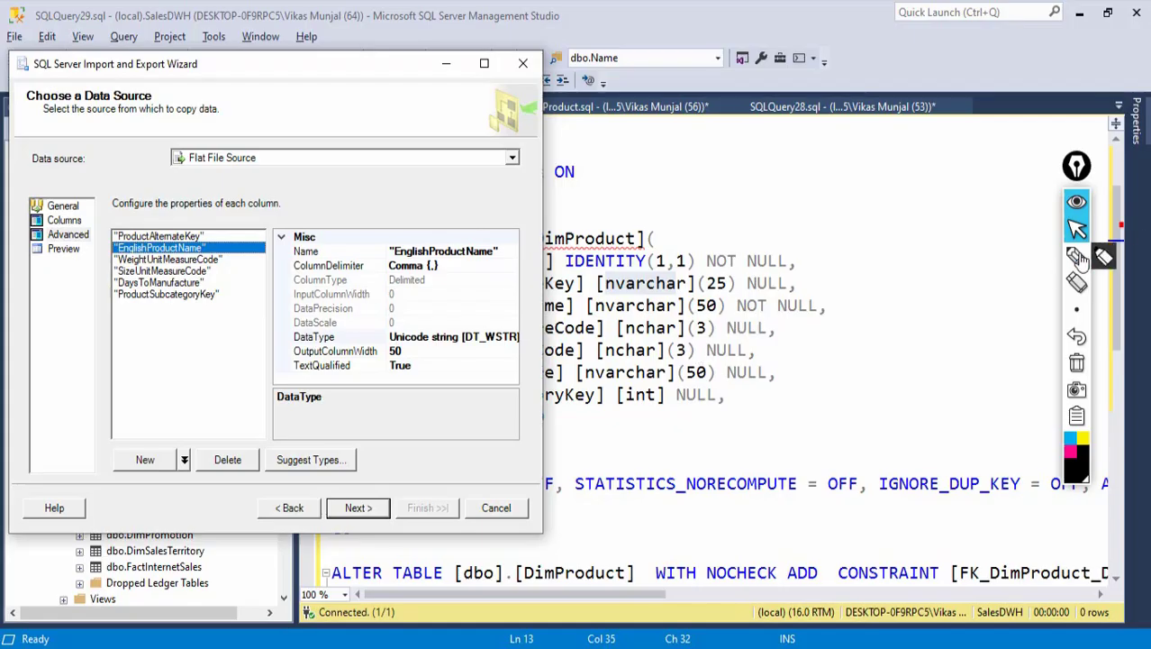
drag(860, 221, 885, 228)
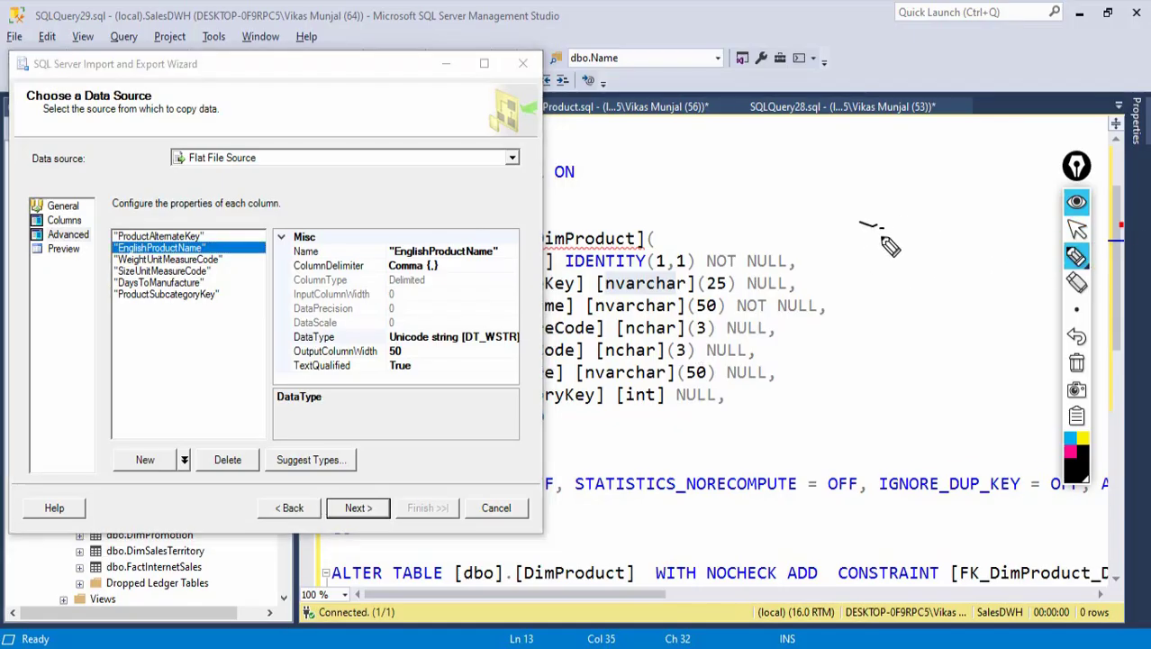
click(1077, 362)
mouse_move(827, 180)
mouse_down()
mouse_move(843, 167)
mouse_move(904, 192)
mouse_move(928, 181)
mouse_up()
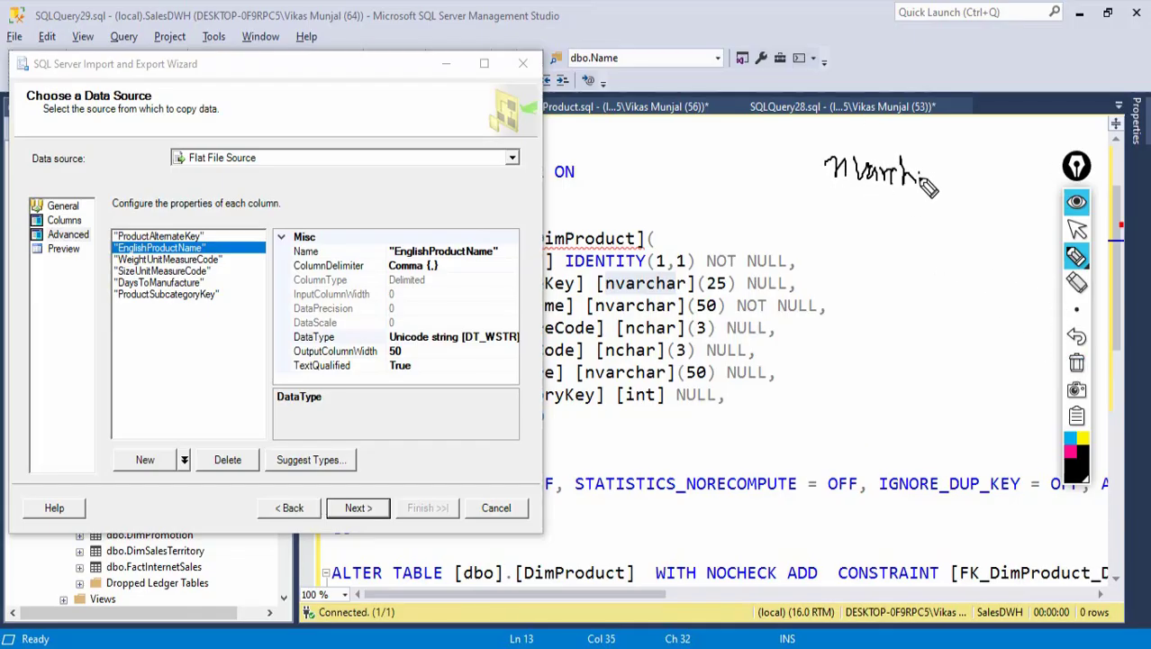
mouse_move(838, 203)
mouse_down()
mouse_move(925, 203)
mouse_move(872, 238)
mouse_move(865, 277)
mouse_move(982, 260)
mouse_up()
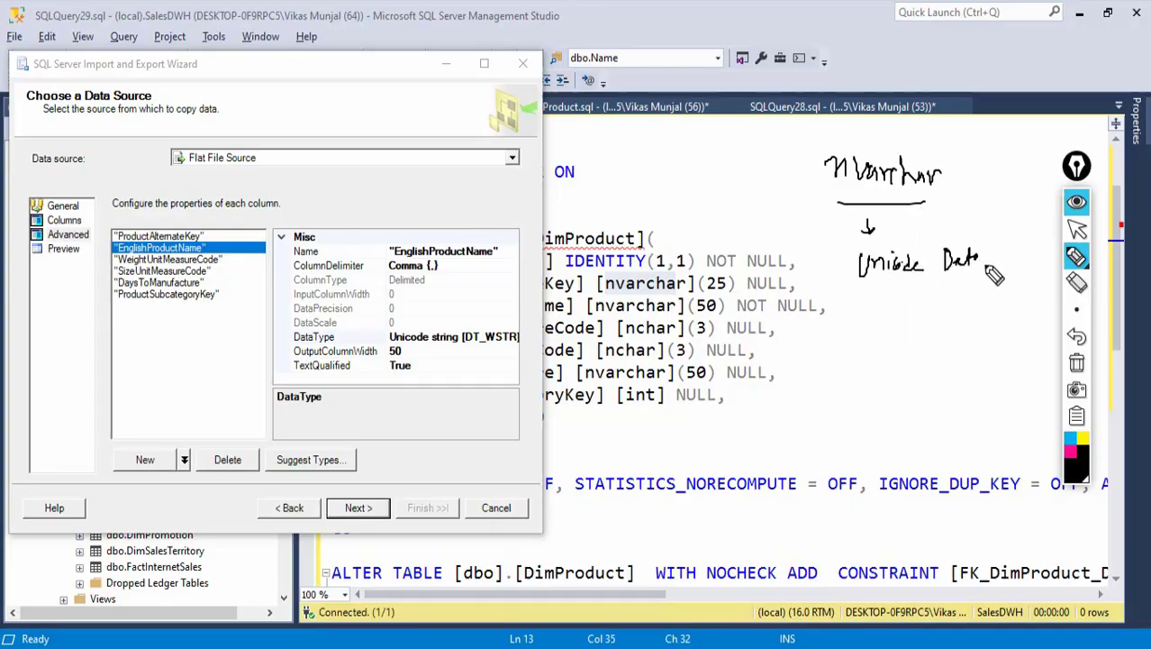
click(978, 165)
mouse_move(962, 184)
mouse_down()
mouse_move(958, 194)
mouse_move(1045, 171)
mouse_up()
drag(979, 200, 1044, 198)
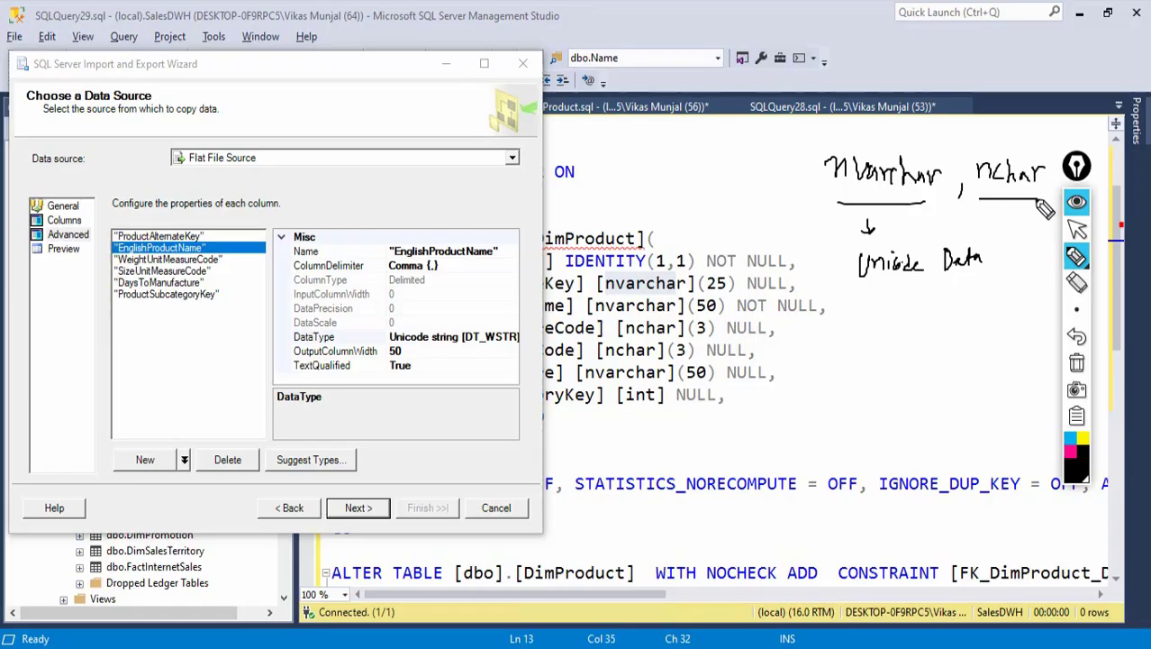
drag(861, 291, 991, 286)
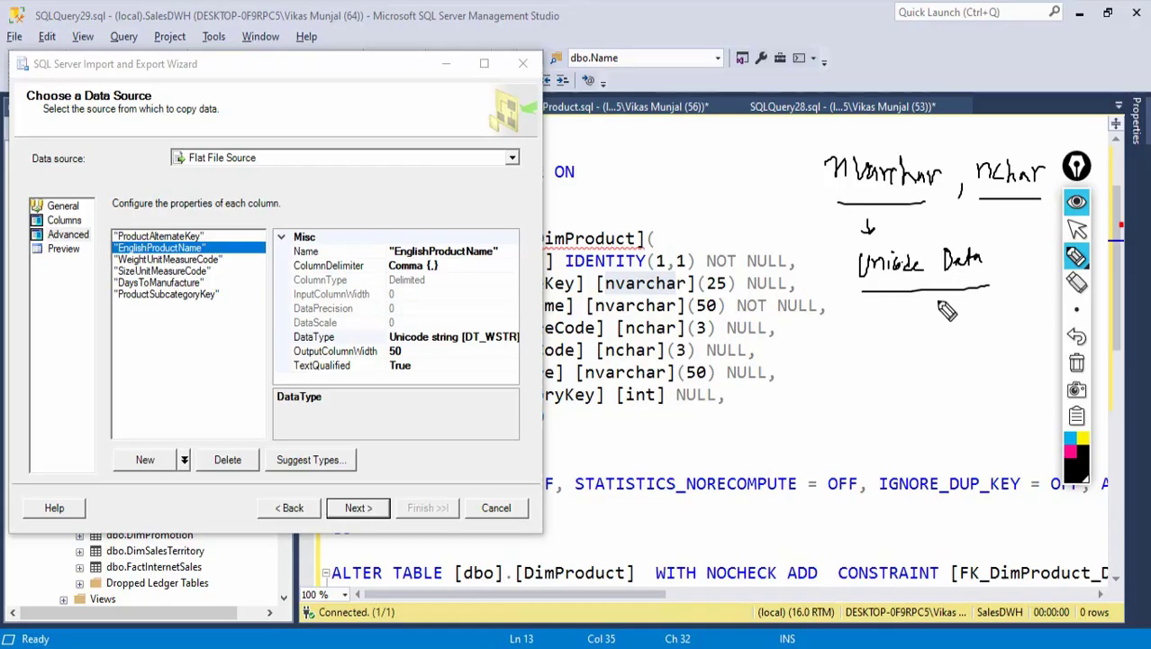
- Handwrite Japanese, Chinese and Arabic below the Unicode Data note, with sample symbols beside them
mouse_move(868, 335)
mouse_down()
mouse_move(913, 337)
mouse_move(940, 358)
mouse_up()
mouse_move(884, 386)
mouse_down()
mouse_move(902, 391)
mouse_move(902, 429)
mouse_move(870, 443)
mouse_move(924, 440)
mouse_up()
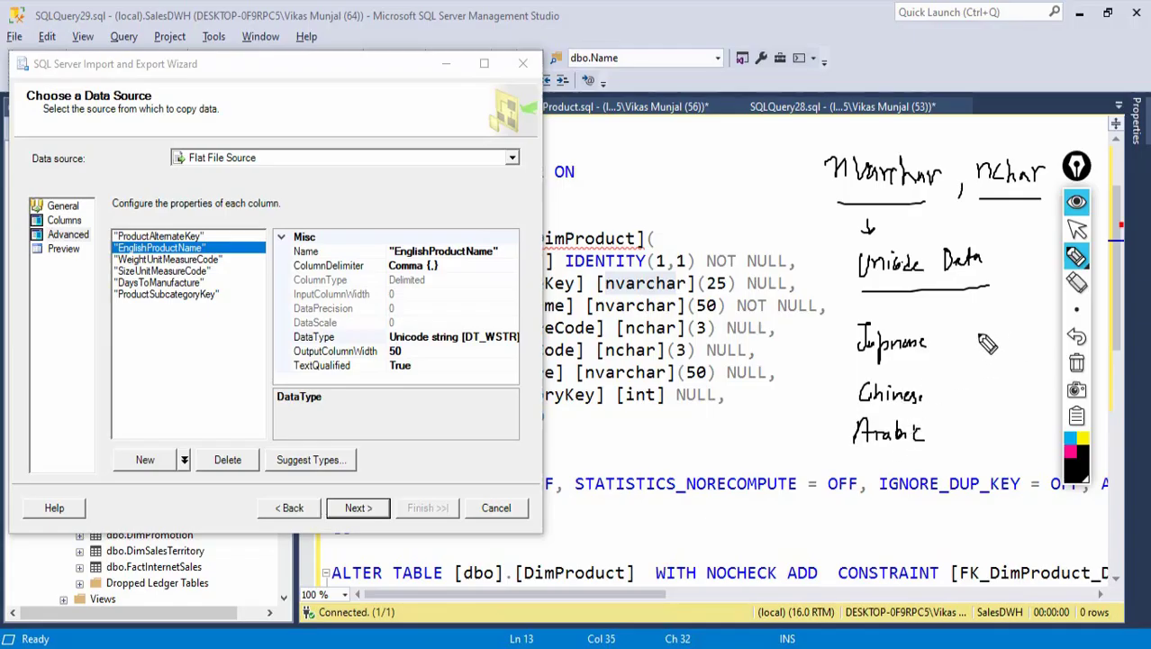
mouse_move(968, 342)
mouse_down()
mouse_move(978, 340)
mouse_move(956, 402)
mouse_up()
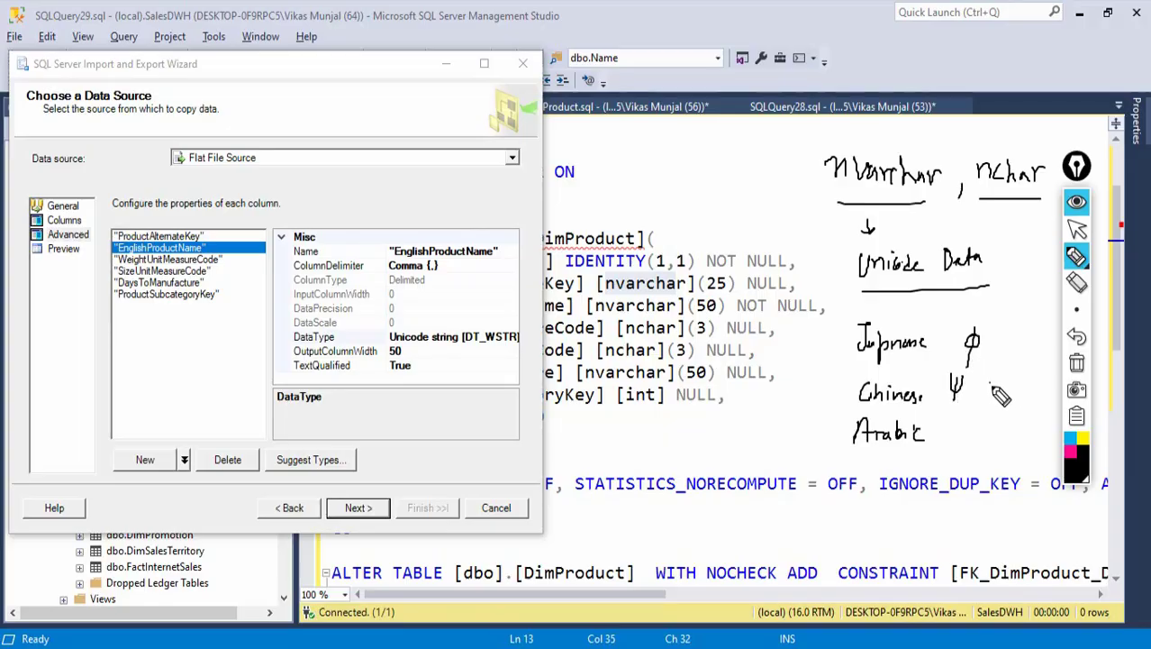
click(990, 382)
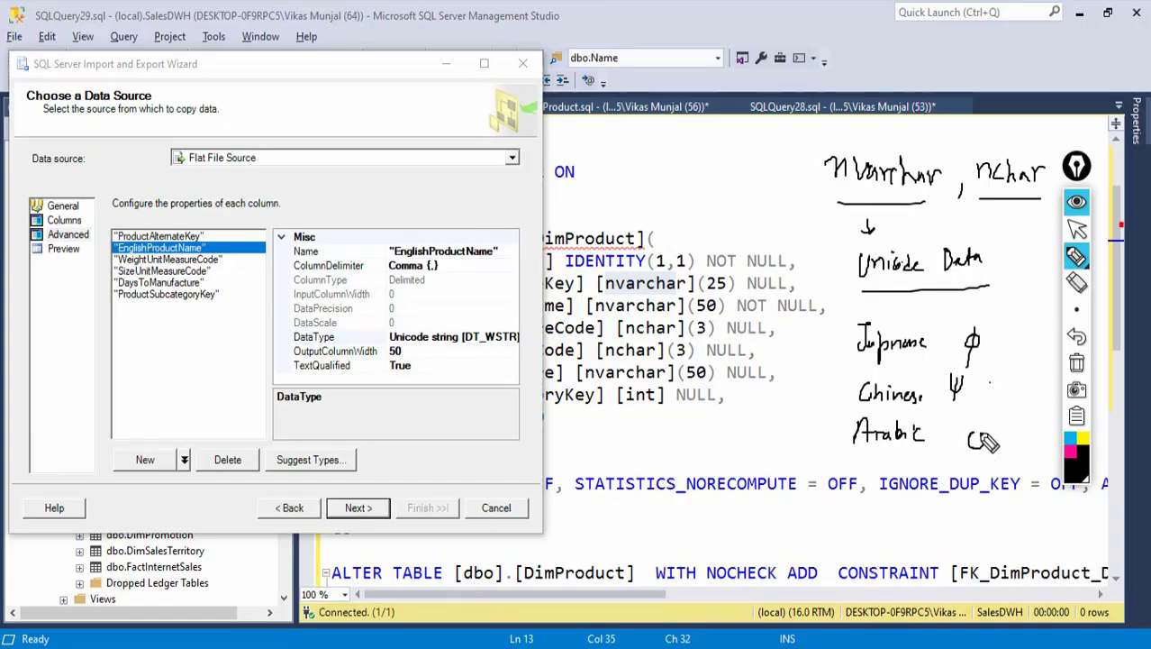
mouse_move(978, 443)
mouse_down()
mouse_move(976, 430)
mouse_move(989, 436)
mouse_up()
click(974, 425)
click(979, 423)
drag(942, 437, 954, 441)
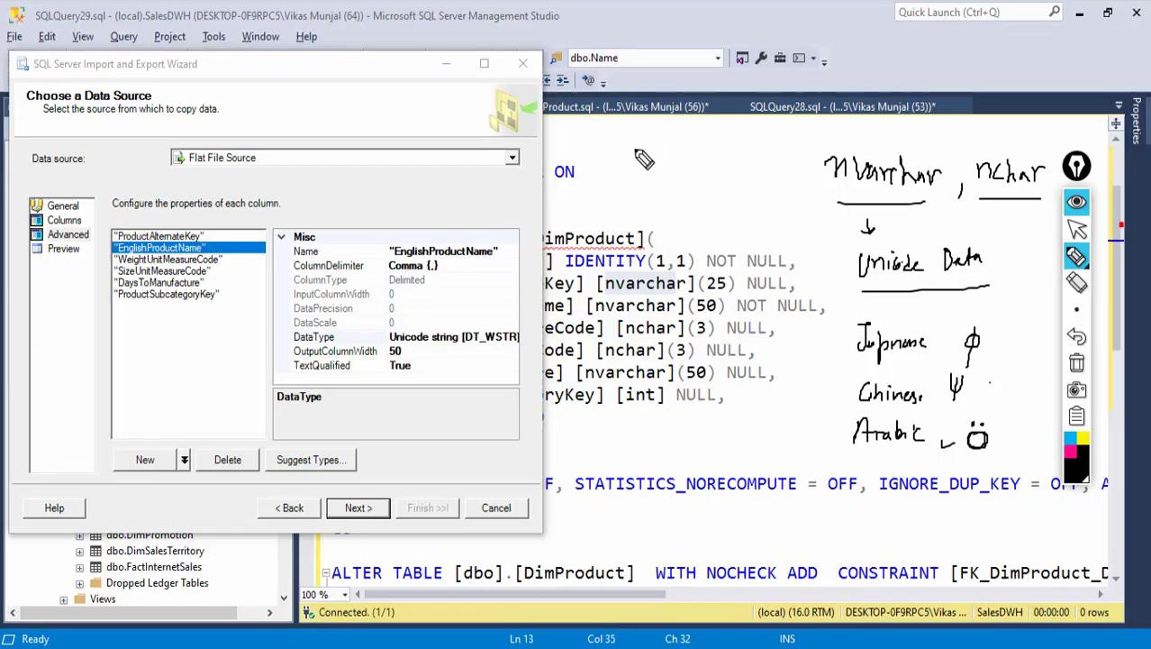
- Handwrite "Plain English" with "Varchar, char" beneath it, and underline nvarchar and nchar in the table script
drag(637, 171, 726, 178)
drag(631, 186, 726, 184)
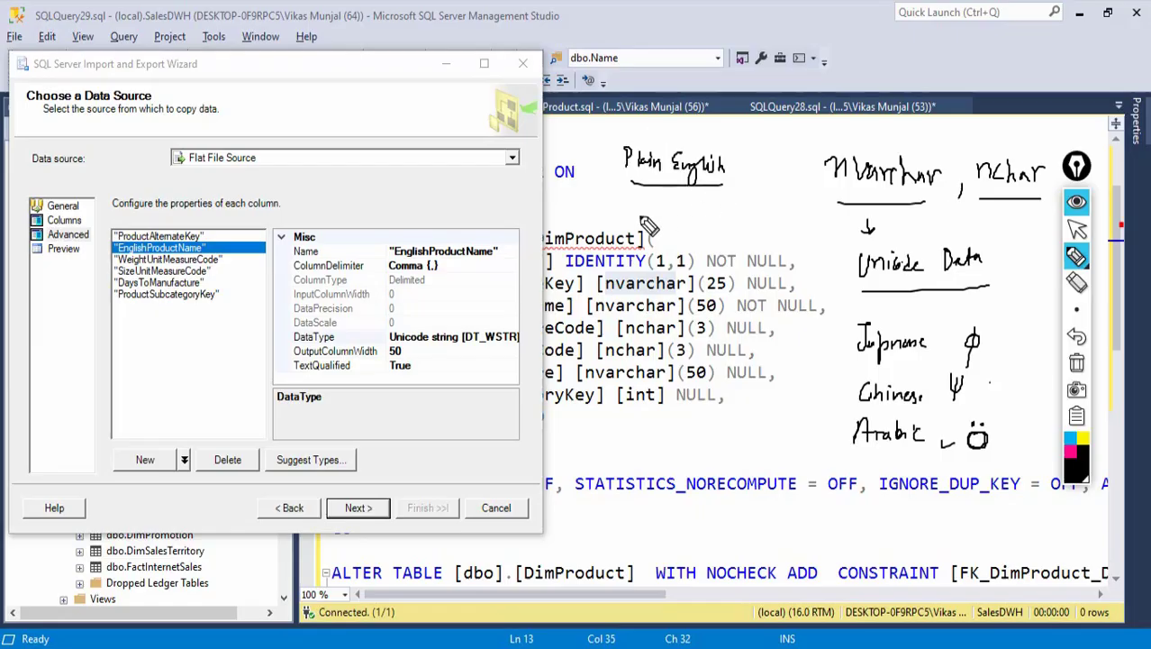
drag(646, 207, 786, 223)
drag(621, 292, 664, 296)
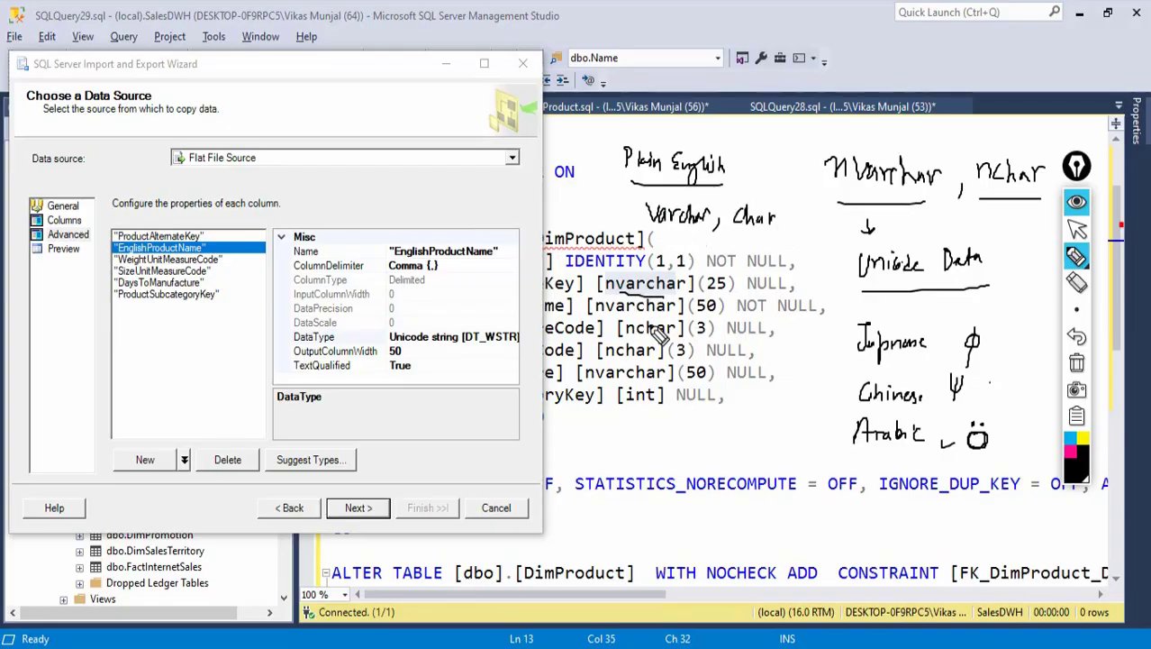
drag(637, 339, 659, 340)
- Stop drawing and compare the data types of the WeightUnitMeasureCode and EnglishProductName source columns
click(1077, 228)
click(200, 260)
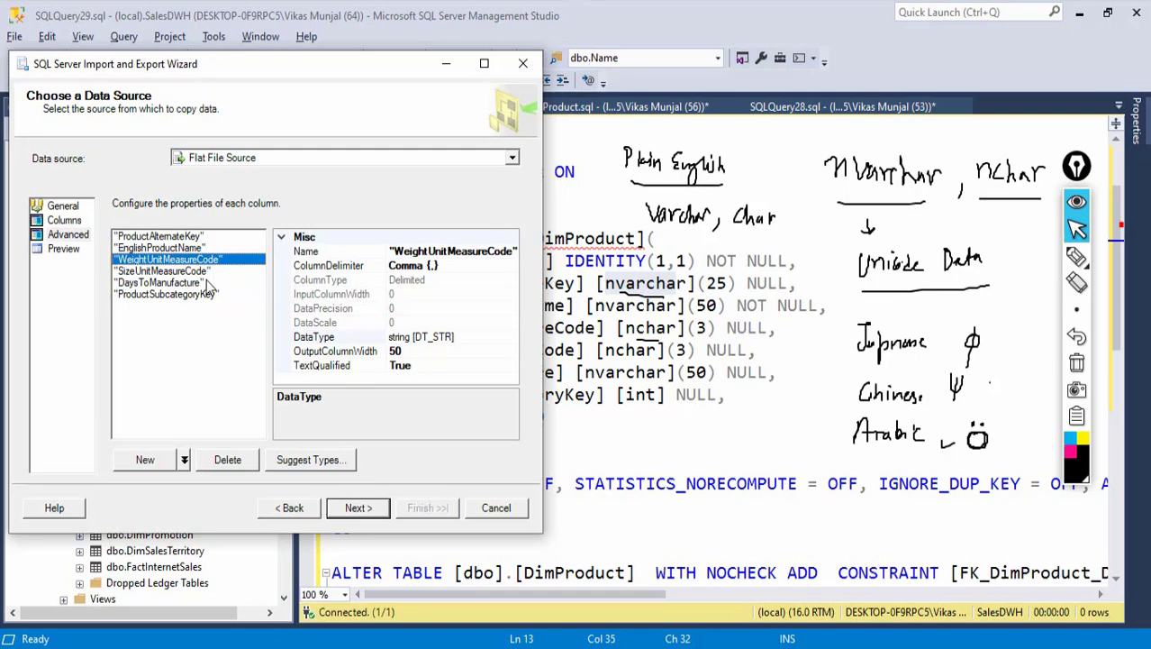
click(185, 248)
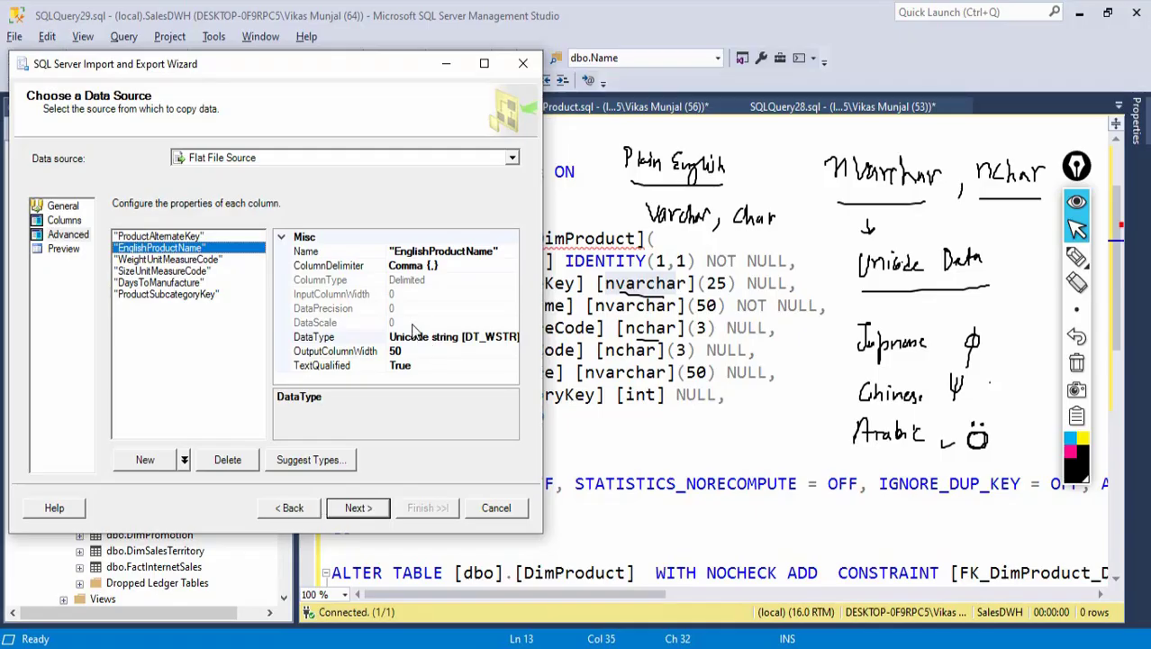
- Underline the Unicode string data type and Flat File Source in the wizard, and clear all annotations
click(1077, 258)
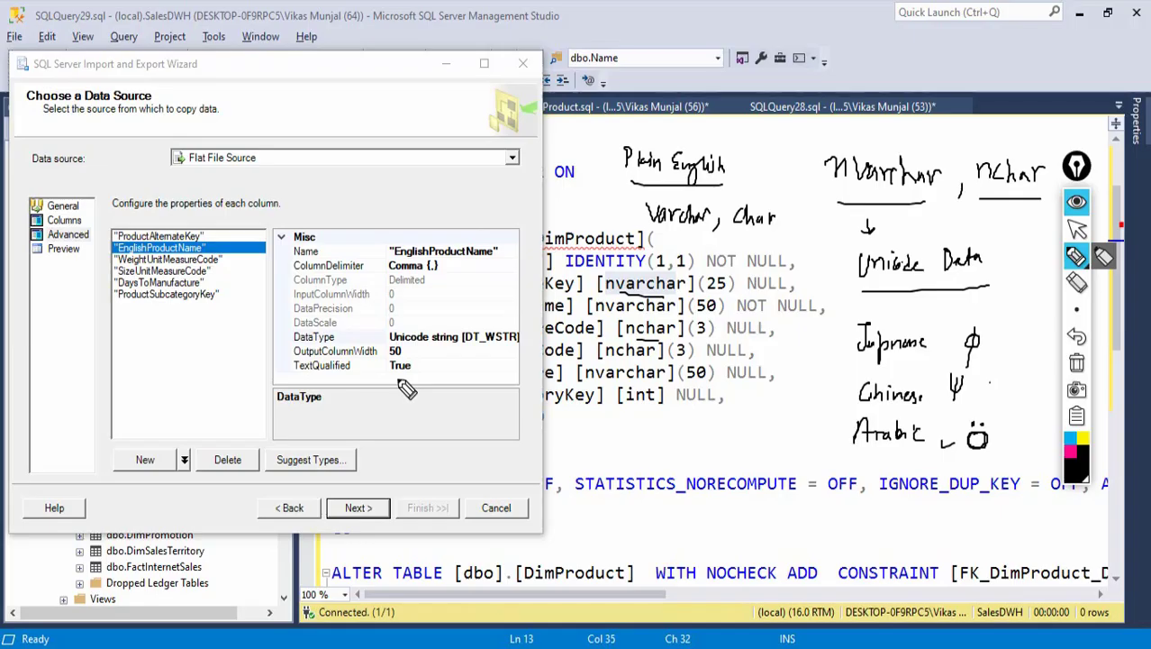
mouse_move(399, 379)
mouse_down()
mouse_move(400, 434)
mouse_move(437, 443)
mouse_up()
mouse_move(394, 487)
mouse_down()
mouse_move(402, 461)
mouse_move(411, 474)
mouse_move(464, 469)
mouse_up()
key(ctrl+shift+c)
drag(436, 343, 498, 343)
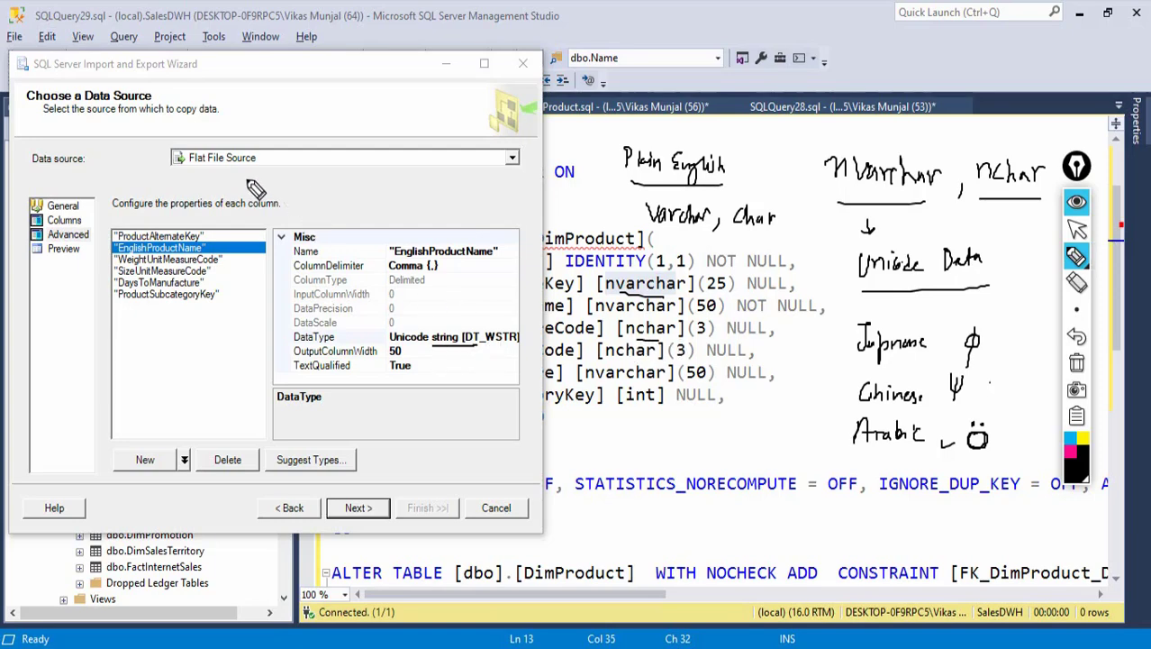
drag(197, 171, 270, 173)
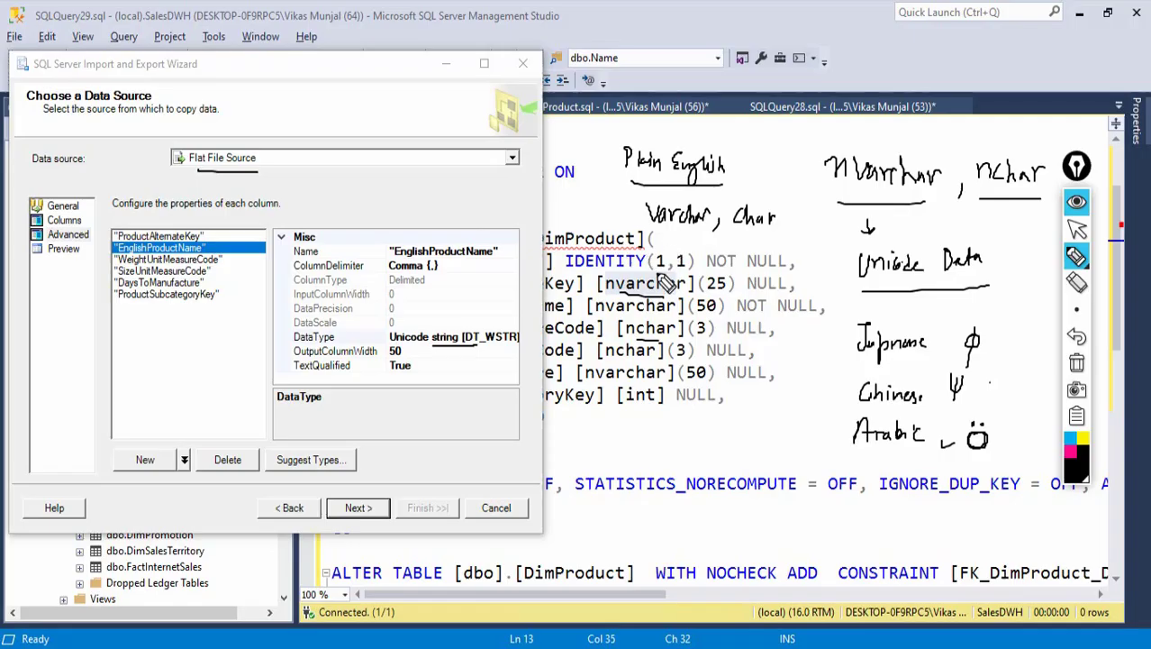
key(Escape)
- Set the WeightUnitMeasureCode source column's data type to Unicode string [DT_WSTR] and open its output column width for editing
click(167, 258)
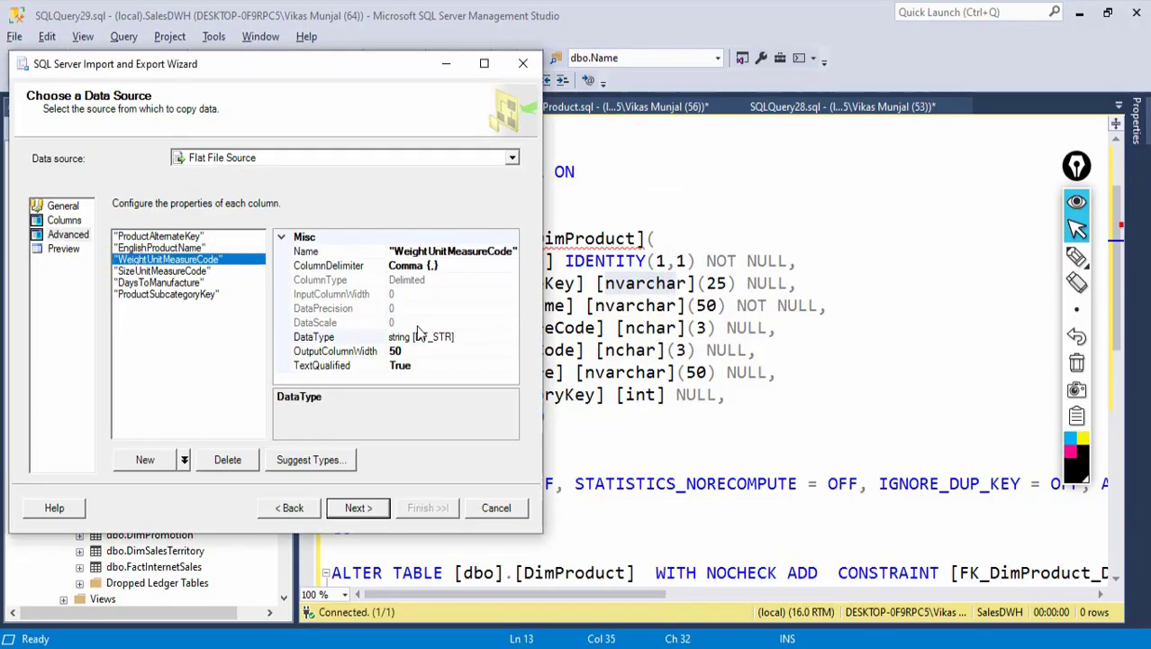
click(499, 343)
click(511, 336)
scroll(403, 378, down, 3)
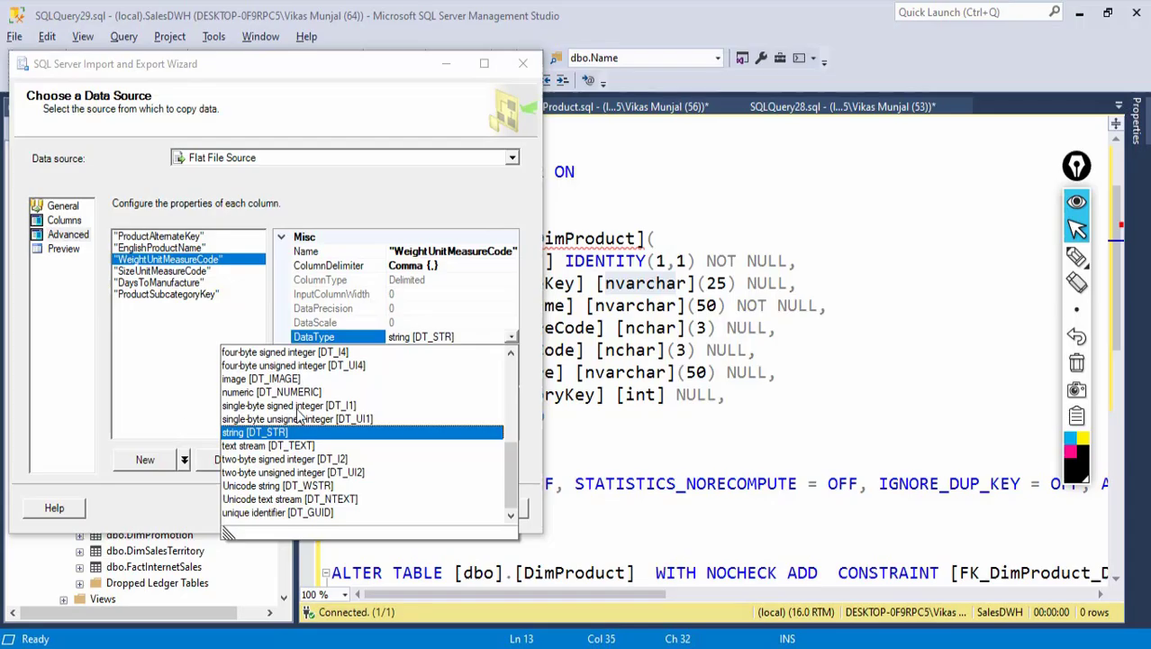
click(270, 486)
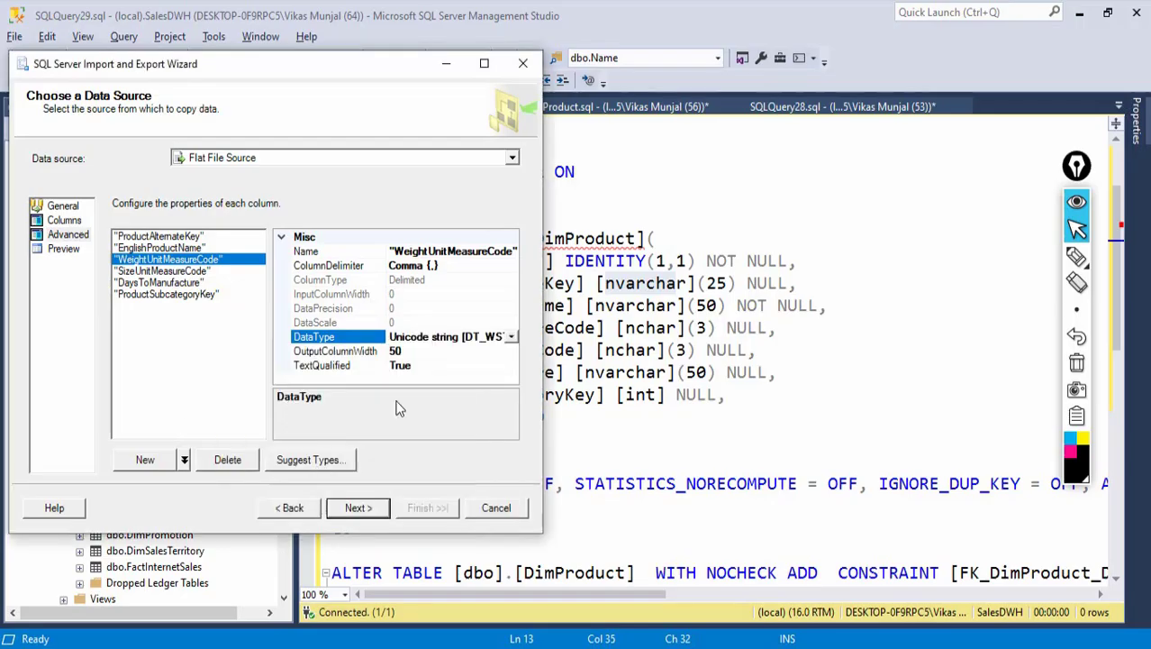
click(359, 353)
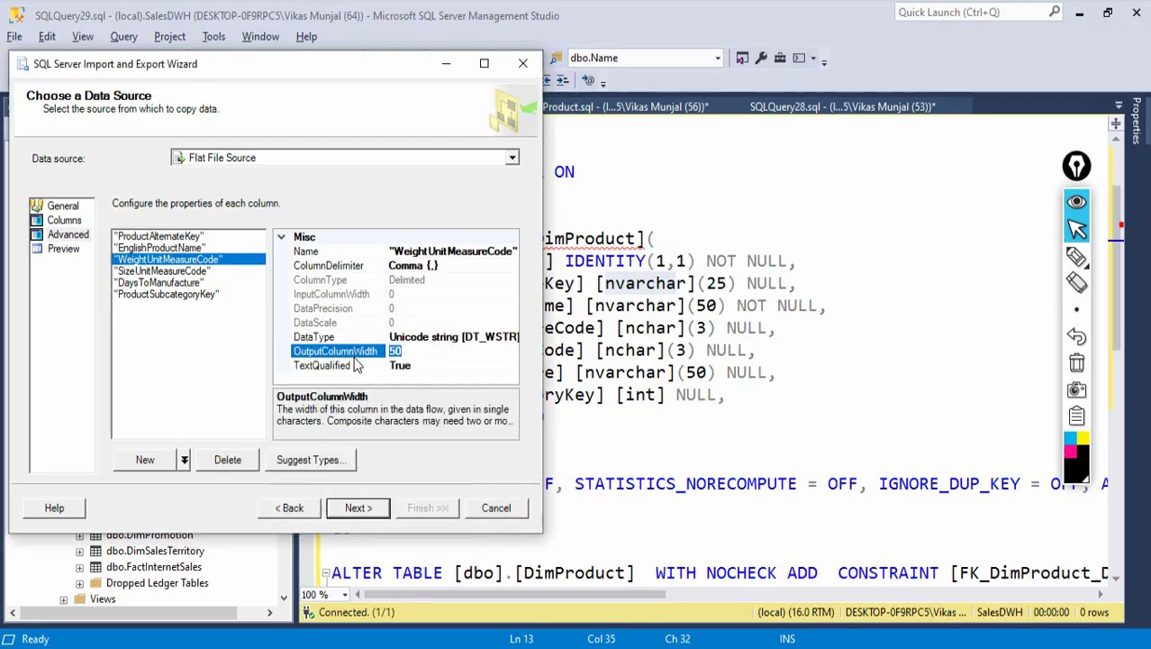
- Review the data types and output widths of the ProductAlternateKey, EnglishProductName and WeightUnitMeasureCode columns
click(173, 236)
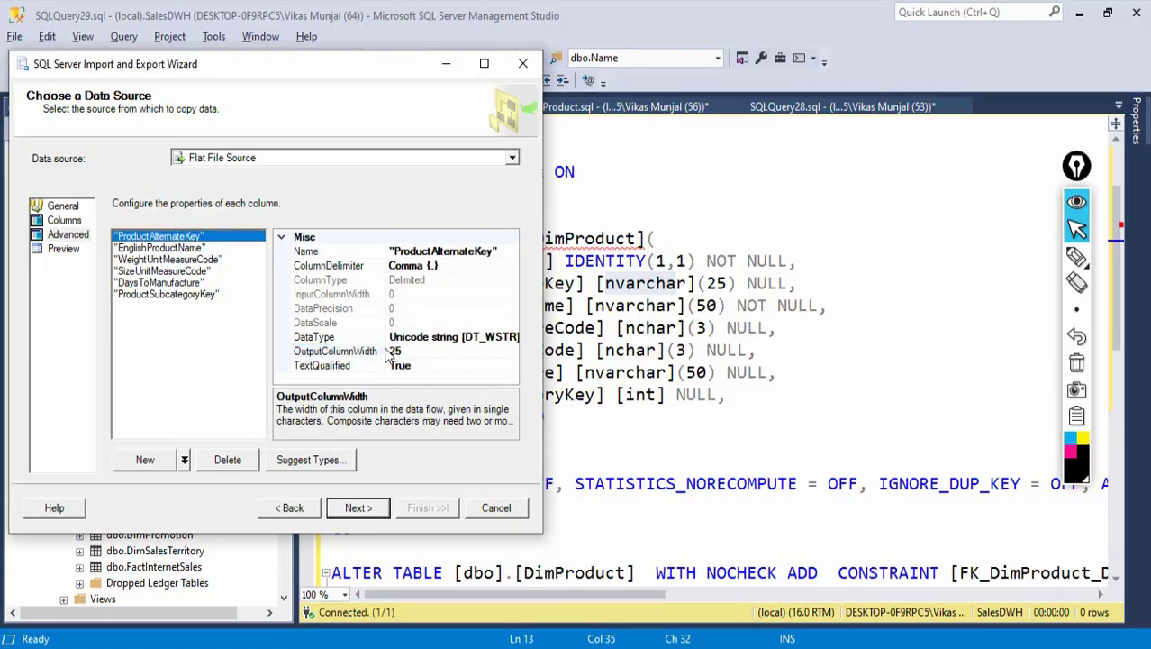
click(189, 249)
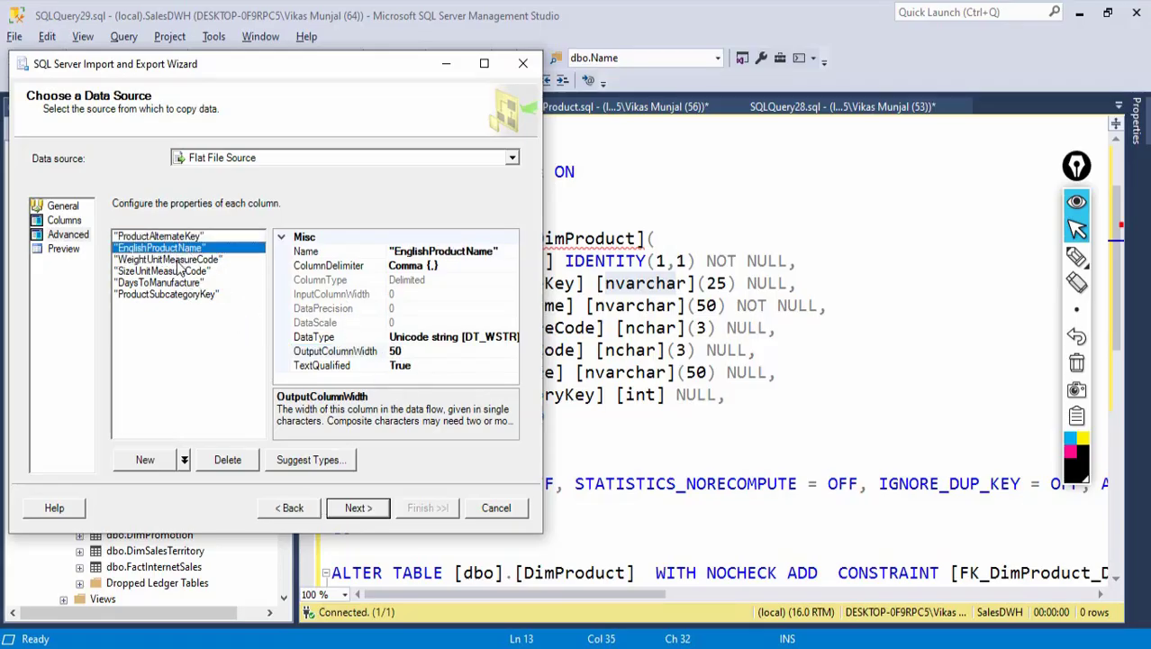
click(180, 261)
- Set the SizeUnitMeasureCode source column's data type to Unicode string [DT_WSTR] and open its output column width for editing
click(177, 271)
click(486, 339)
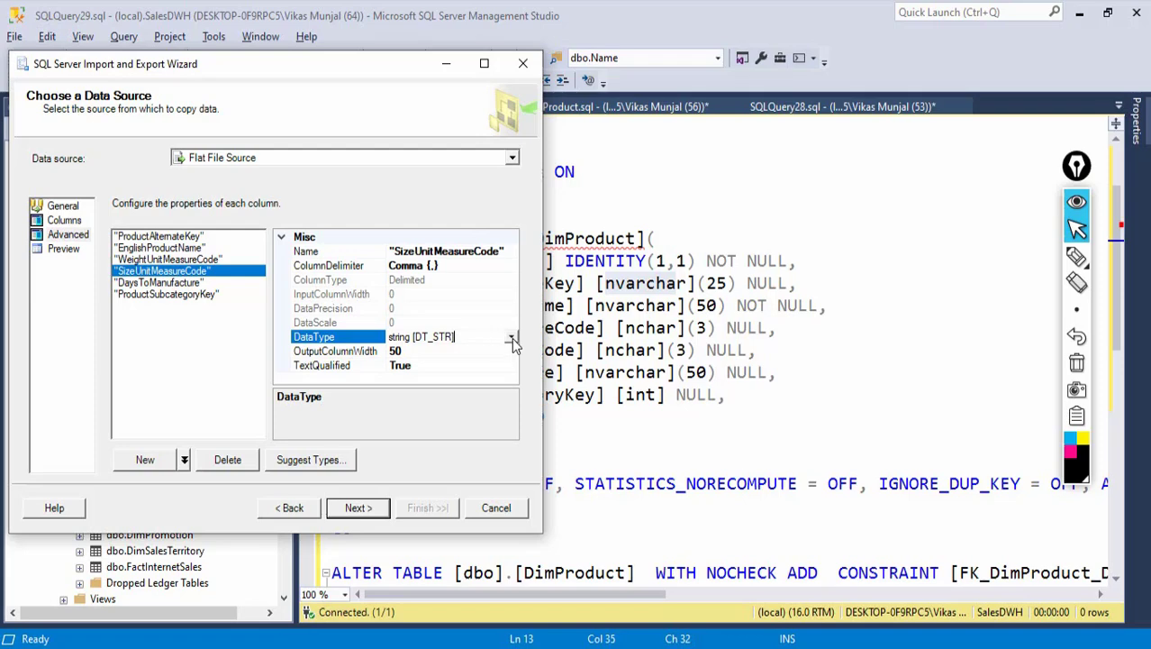
click(512, 337)
scroll(296, 493, down, 2)
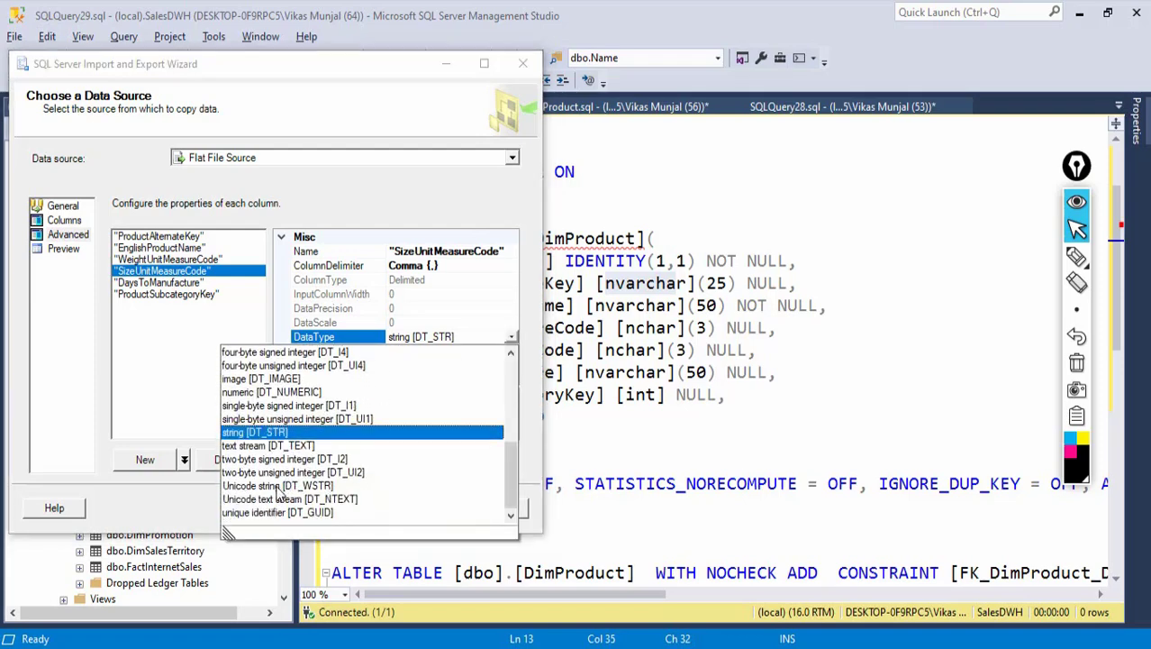
click(277, 487)
click(370, 354)
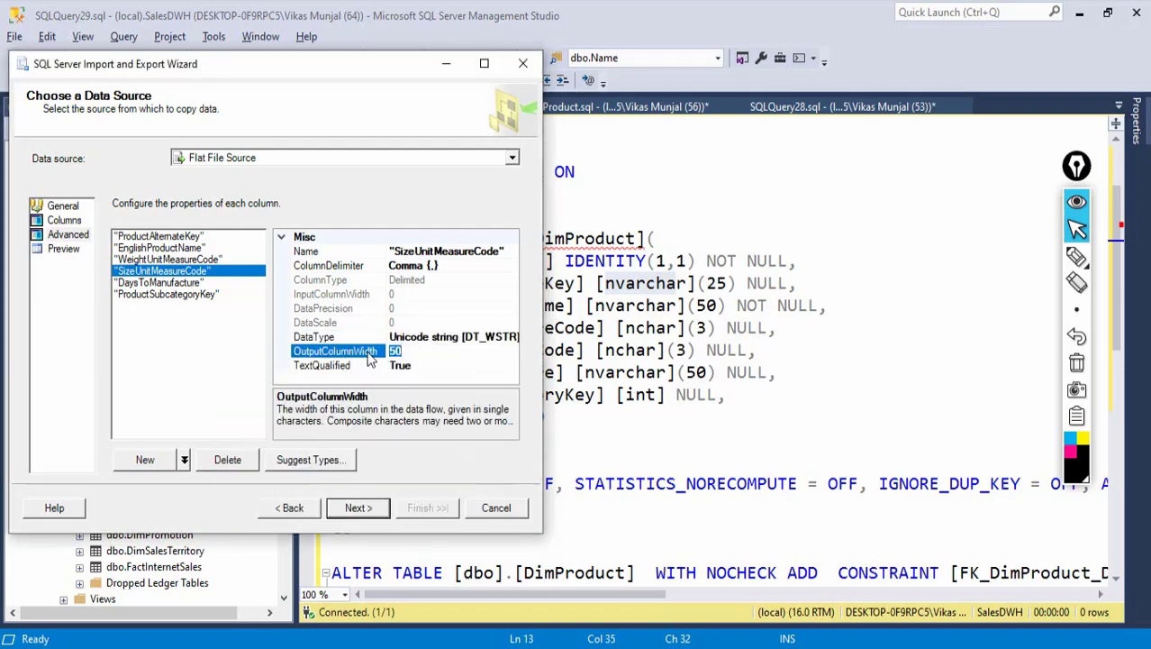
- Set the DaysToManufacture source column's data type to Unicode string [DT_WSTR] and its output column width to 3
click(162, 283)
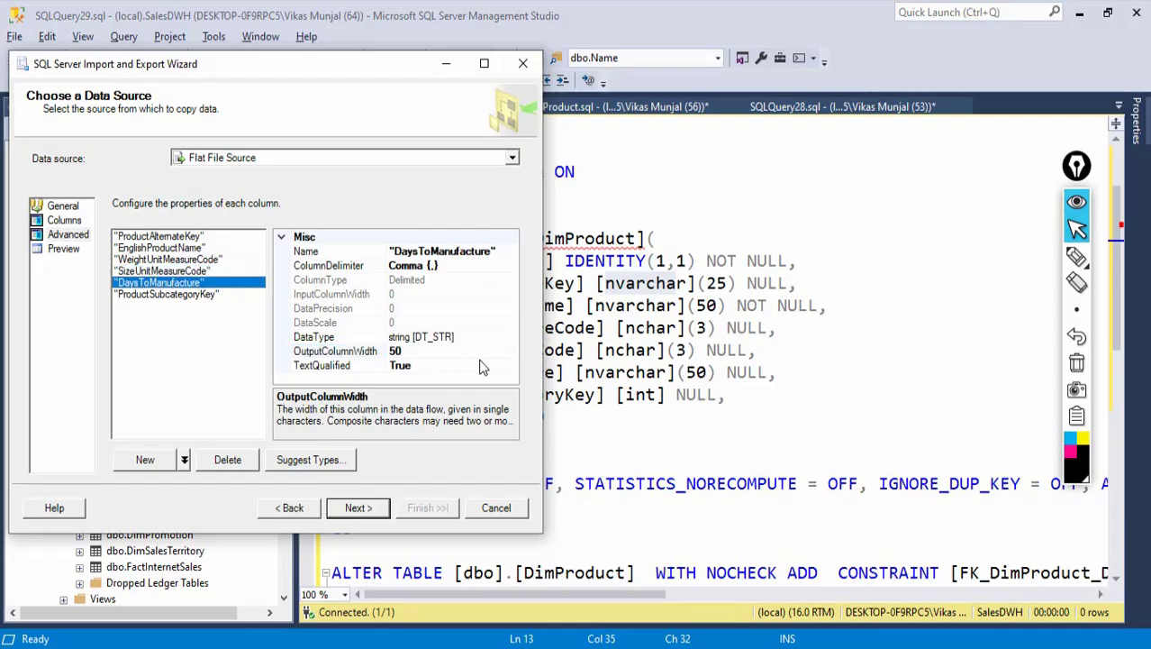
drag(341, 73, 447, 68)
click(618, 336)
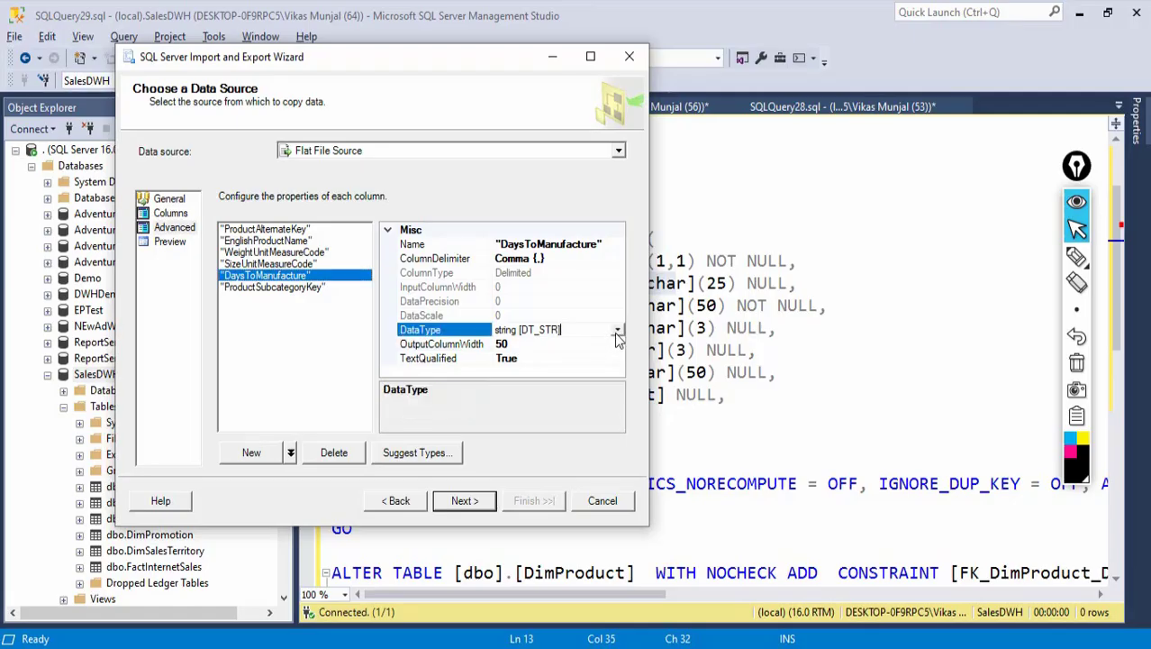
click(618, 332)
scroll(441, 432, down, 2)
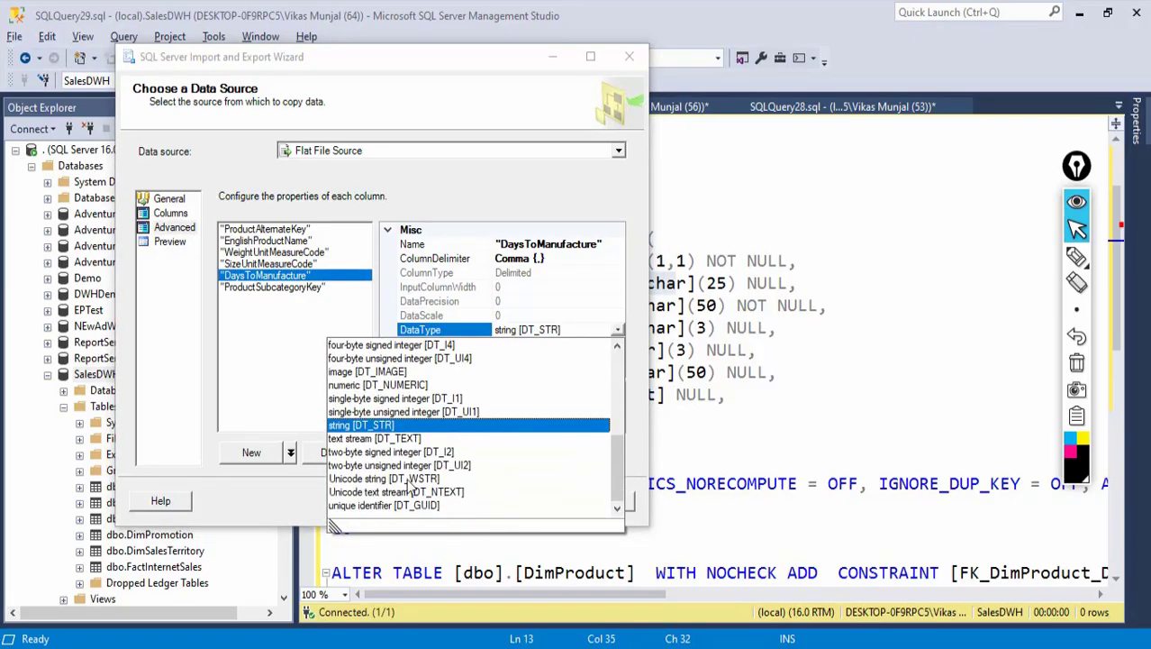
click(410, 480)
click(464, 345)
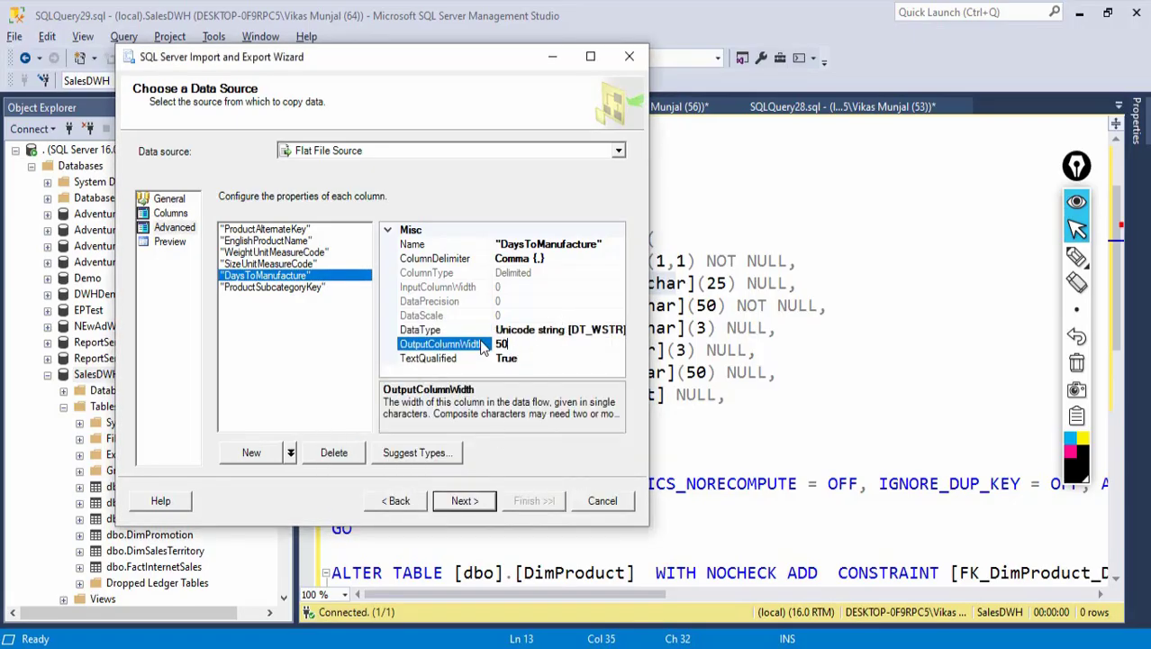
text(3)
- Set the ProductSubcategoryKey source column's data type to four-byte signed integer [DT_I4] and move the wizard off the table script
click(280, 287)
mouse_move(460, 65)
mouse_down()
mouse_move(174, 53)
mouse_move(442, 72)
mouse_up()
click(541, 333)
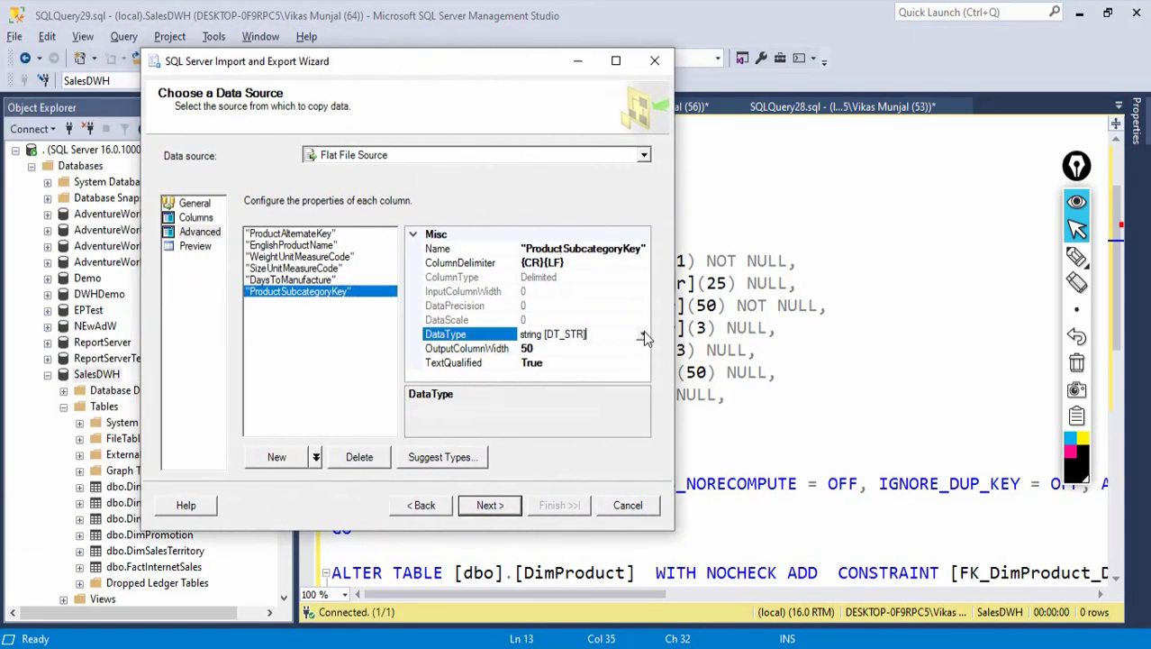
click(643, 334)
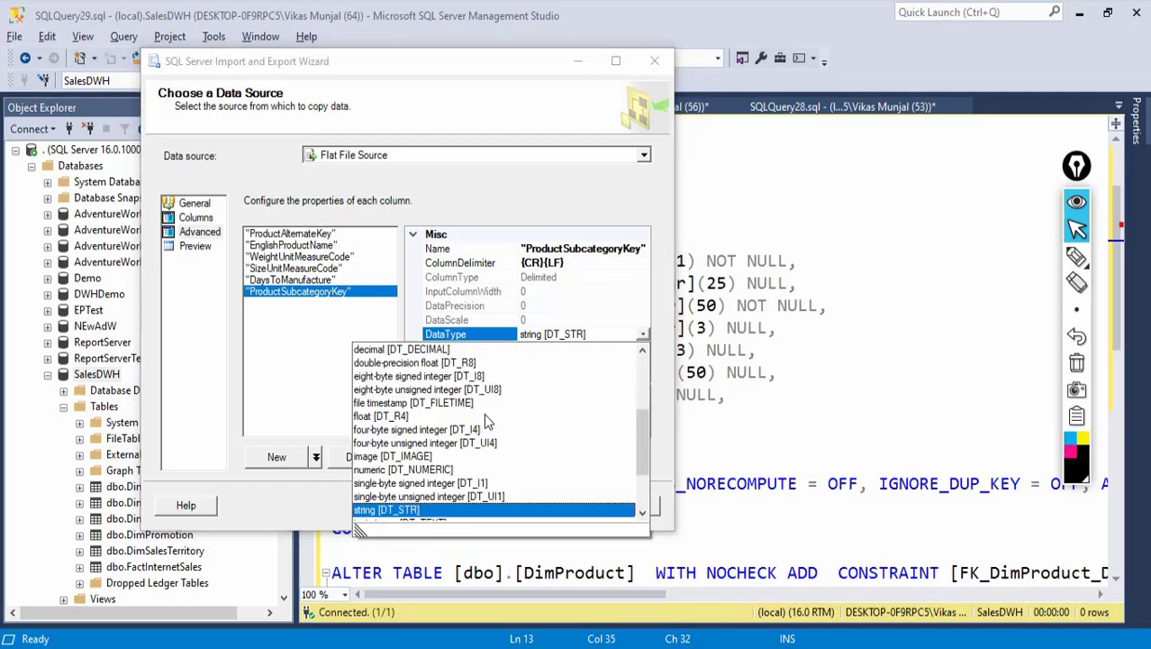
click(424, 430)
drag(467, 57, 339, 19)
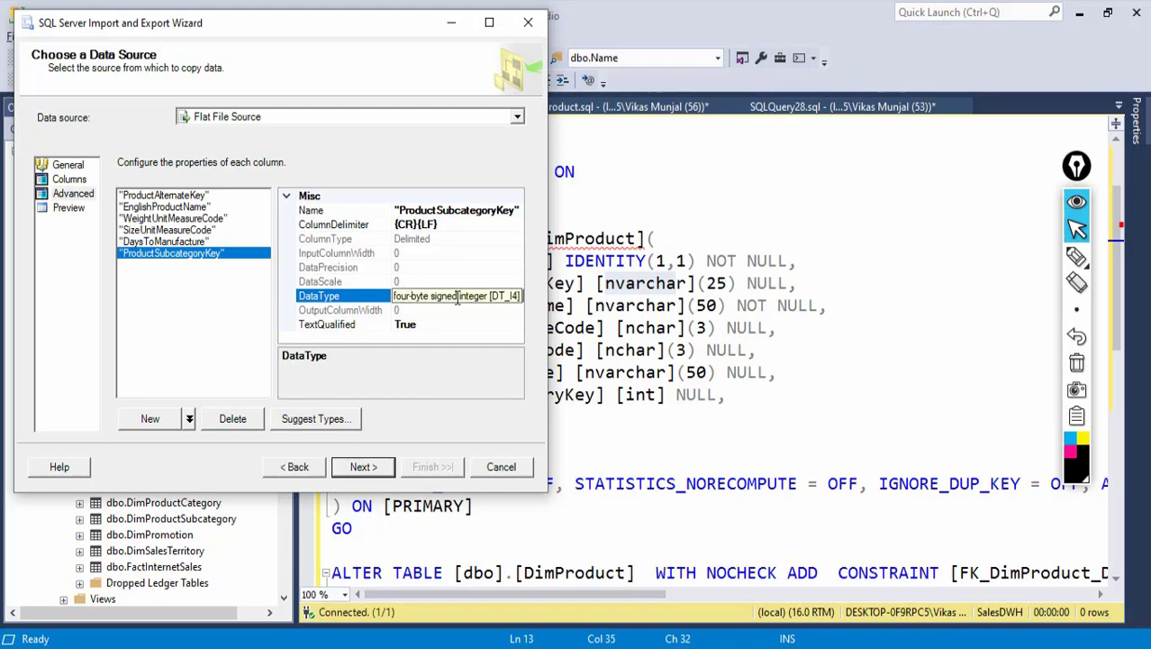
- Set the import destination to Microsoft OLE DB Provider for SQL Server with the SalesDWH database and proceed to the source table selection
click(362, 467)
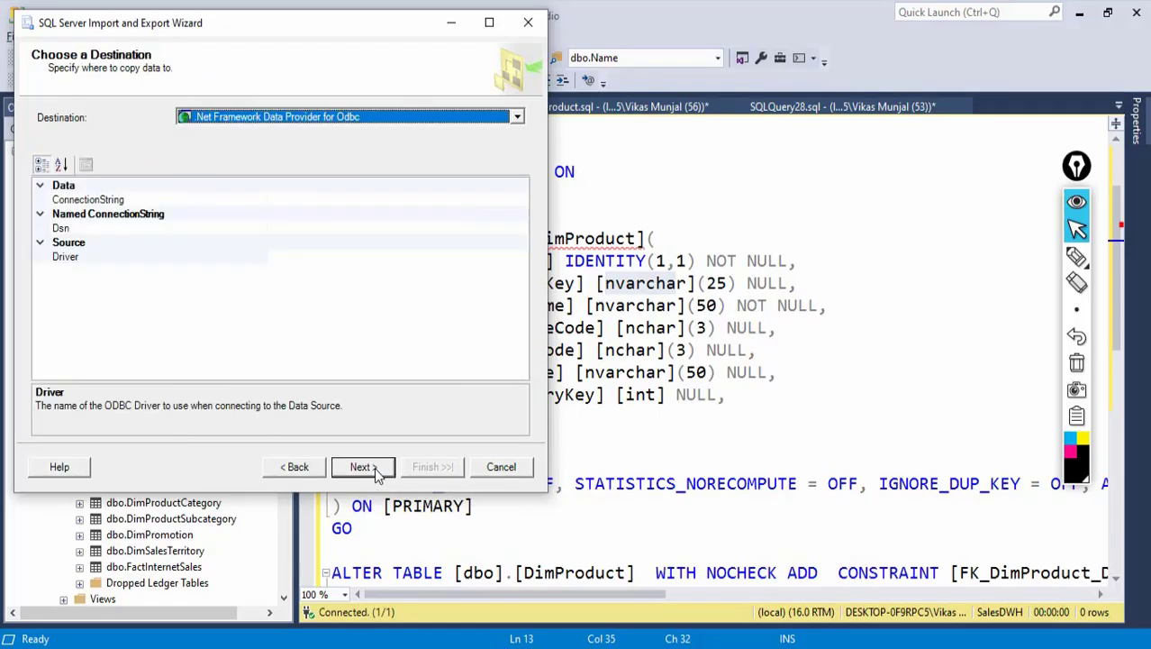
click(517, 117)
scroll(282, 200, down, 3)
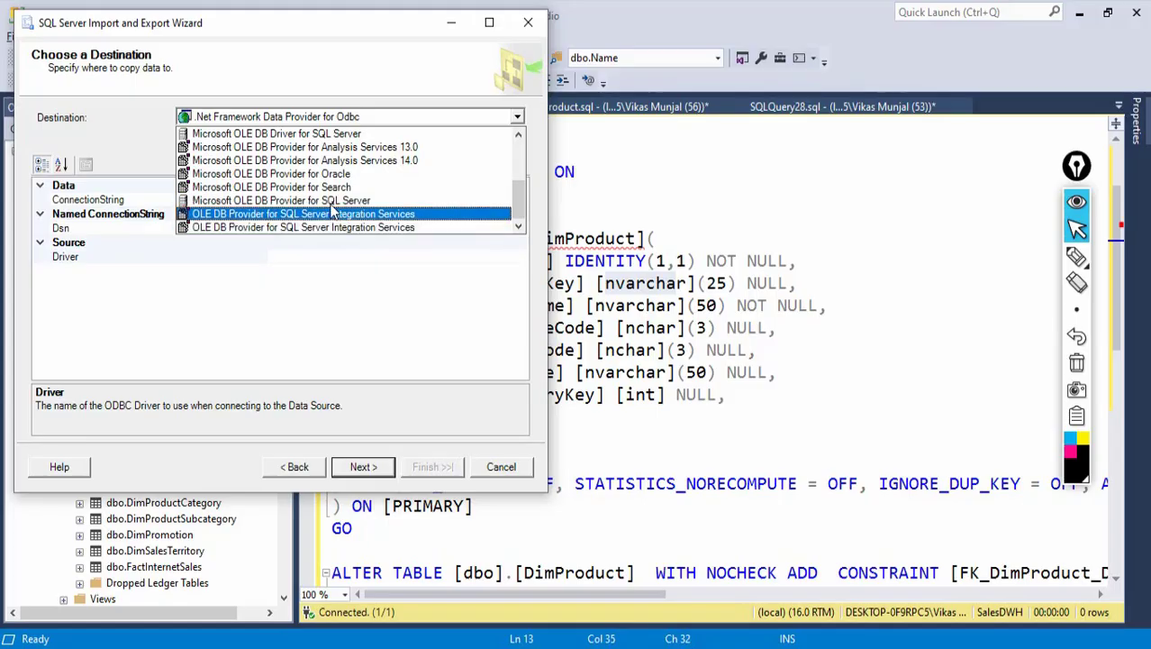
click(330, 201)
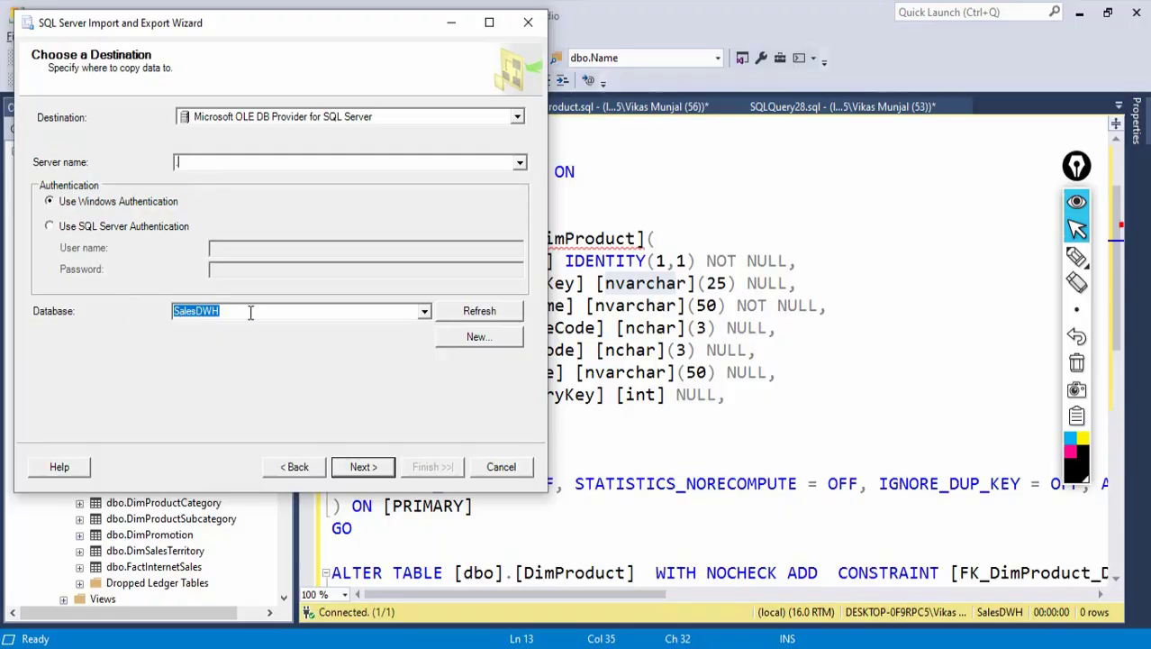
click(363, 469)
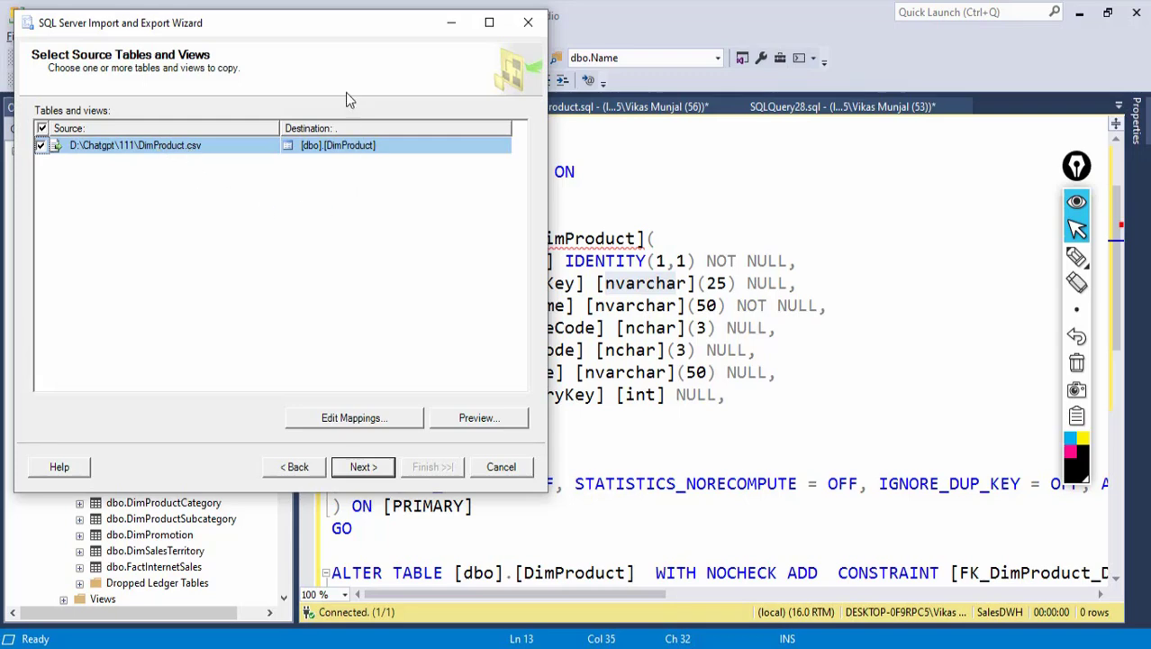
- Open the column mappings for DimProduct.csv, widen the source column, and map ProductAlternateKey to its matching destination column
drag(334, 34, 431, 51)
click(442, 435)
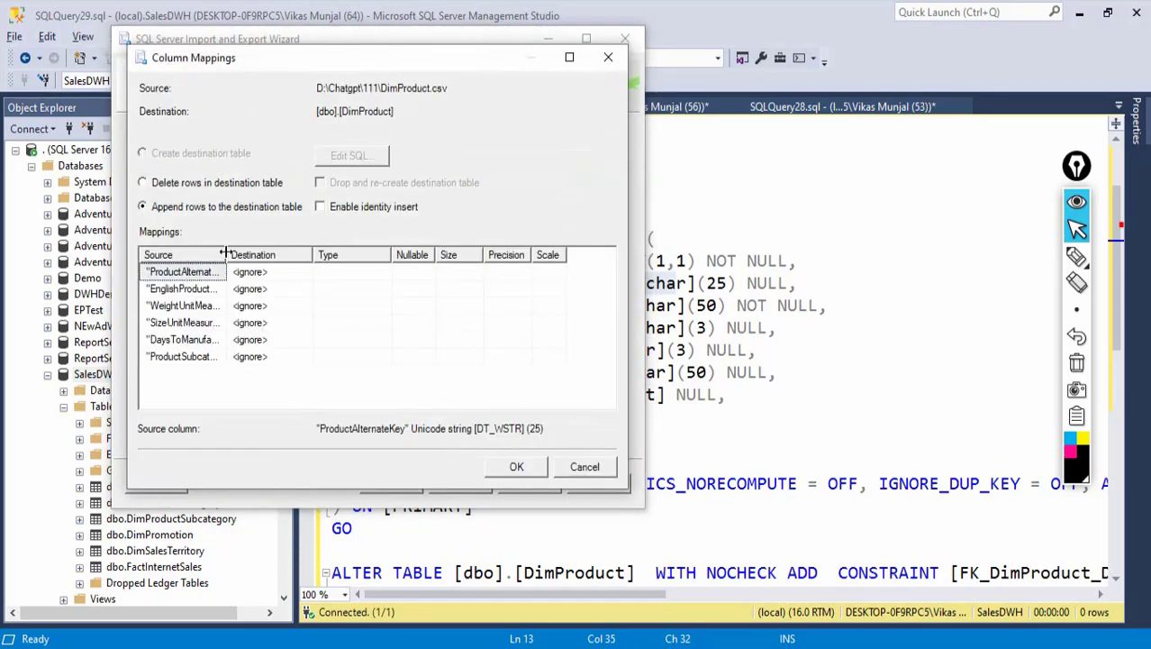
drag(226, 256, 288, 255)
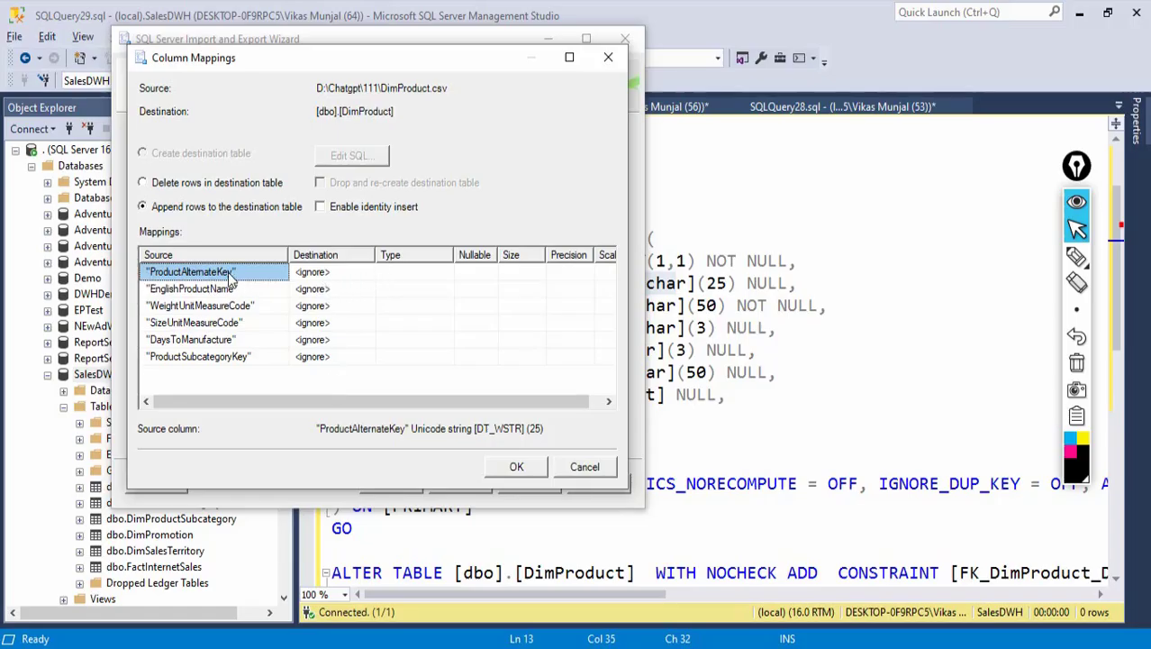
click(363, 272)
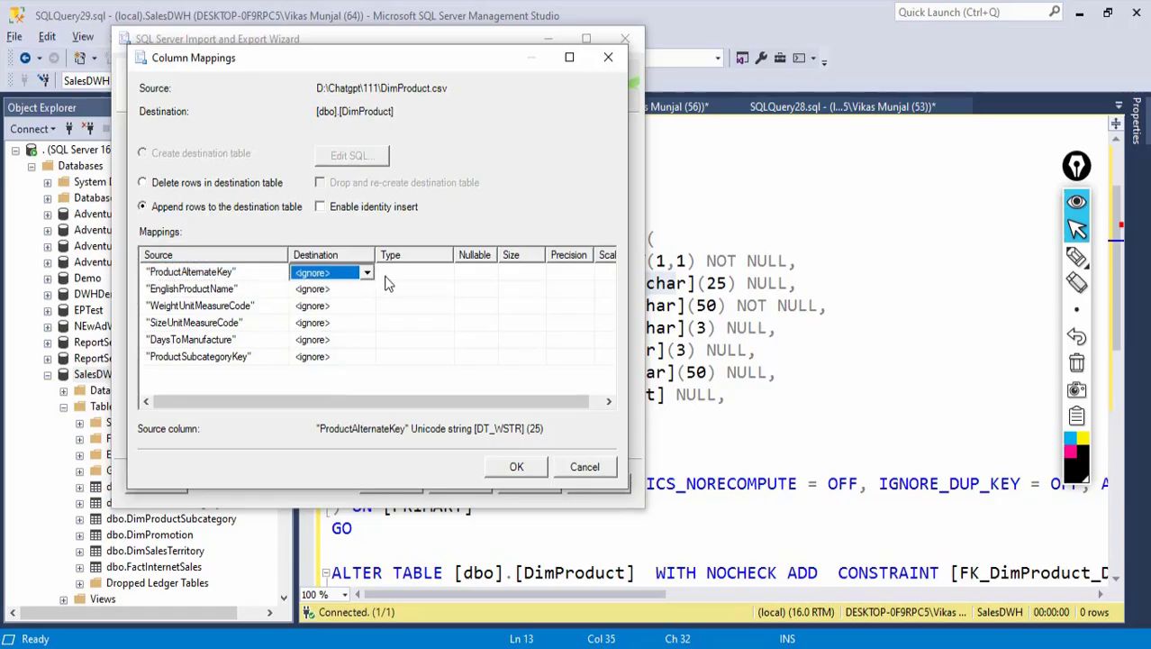
click(366, 274)
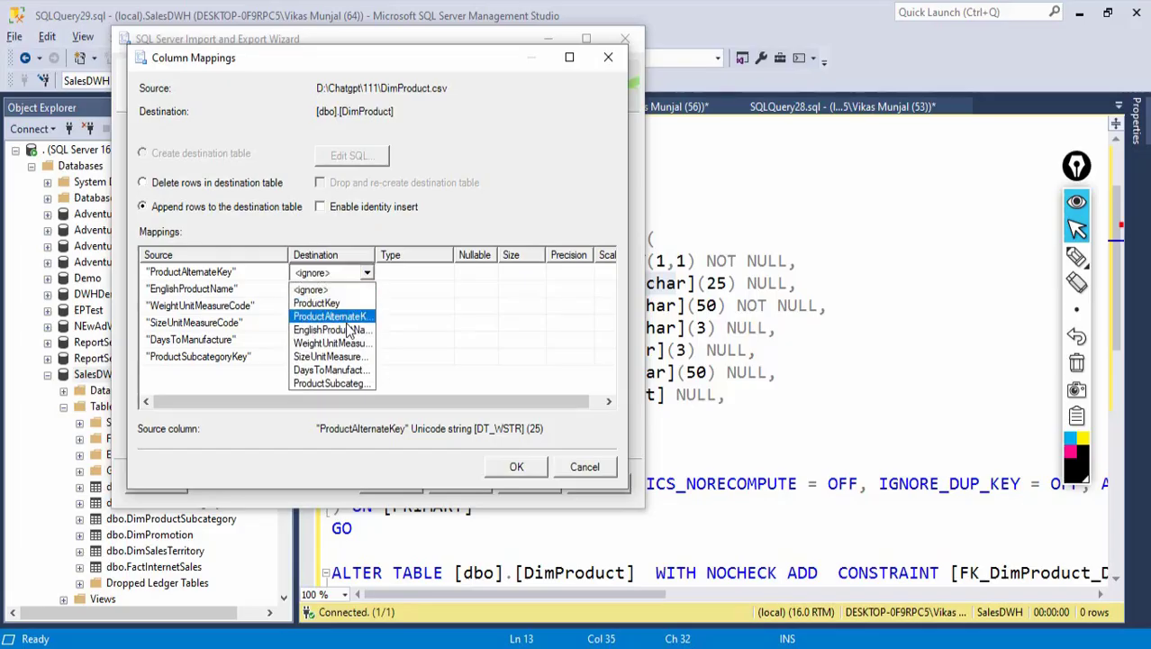
click(329, 317)
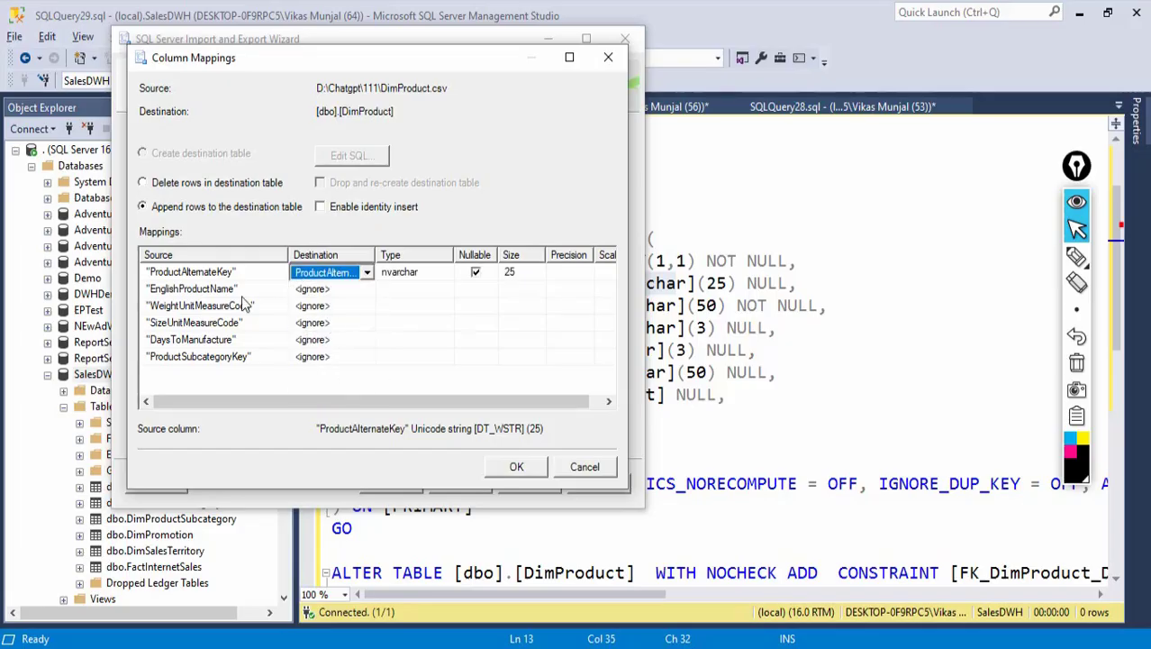
click(366, 272)
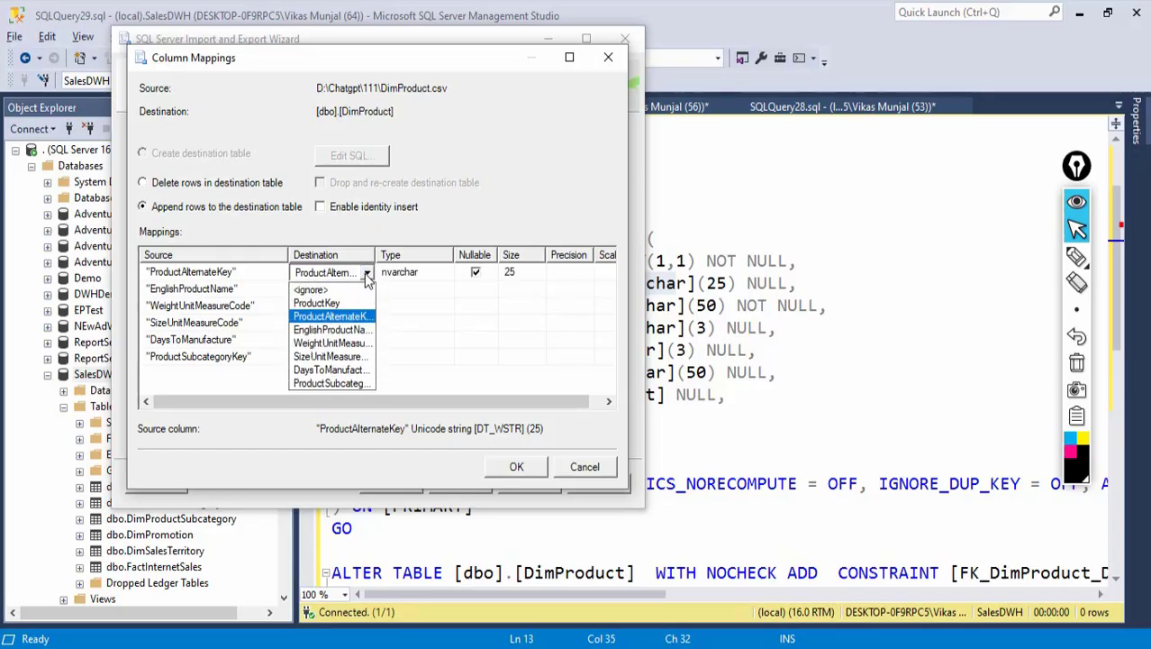
click(320, 317)
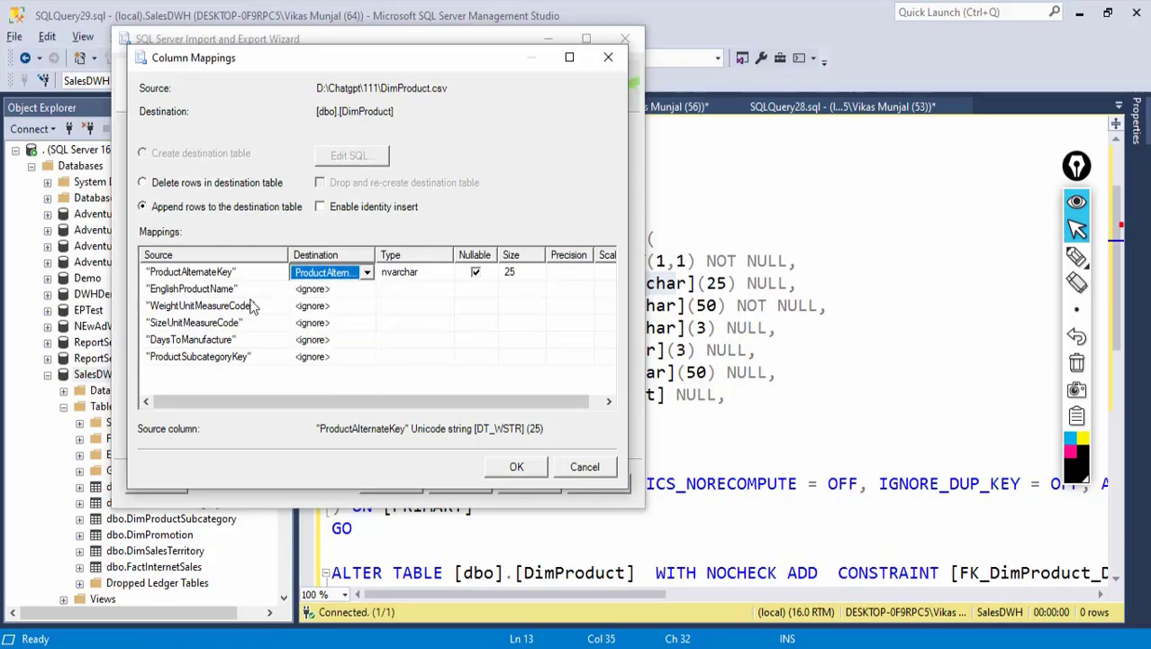
- Map the EnglishProductName and WeightUnitMeasureCode source columns to the destination columns of the same names
click(360, 295)
click(367, 289)
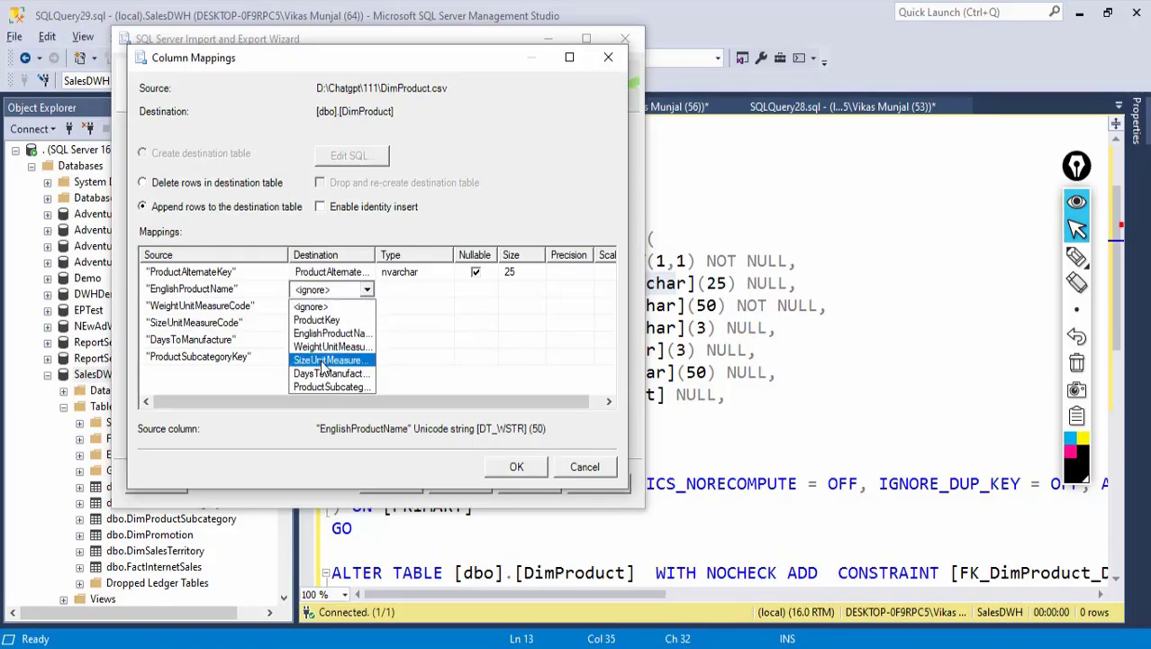
click(329, 339)
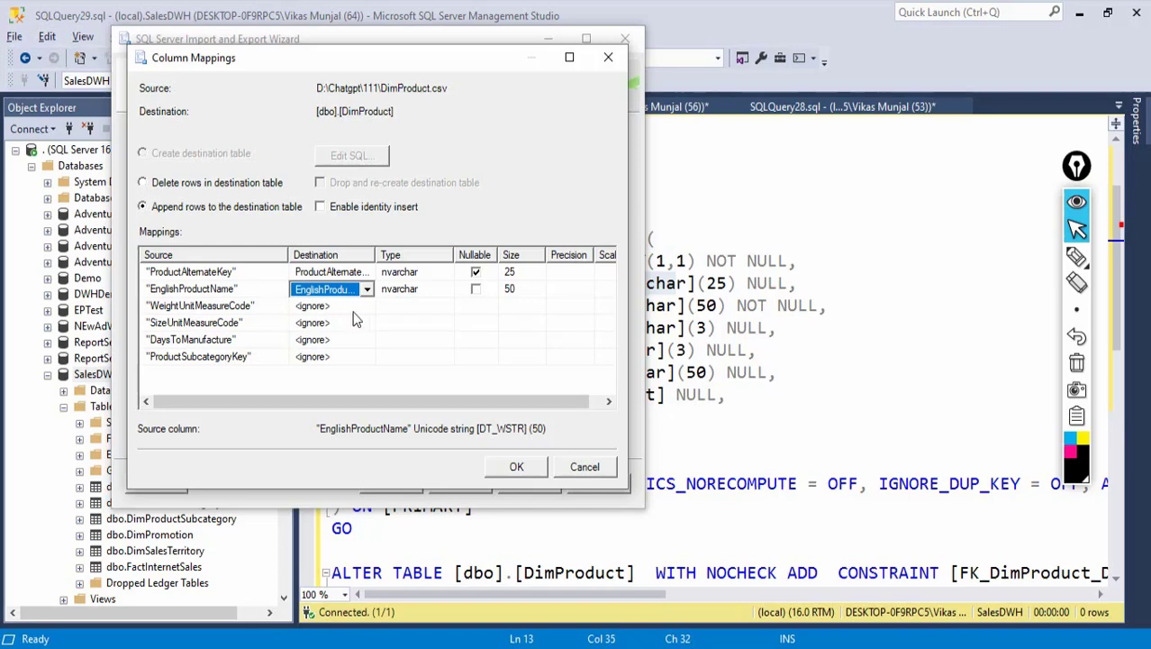
click(356, 307)
click(367, 306)
click(329, 349)
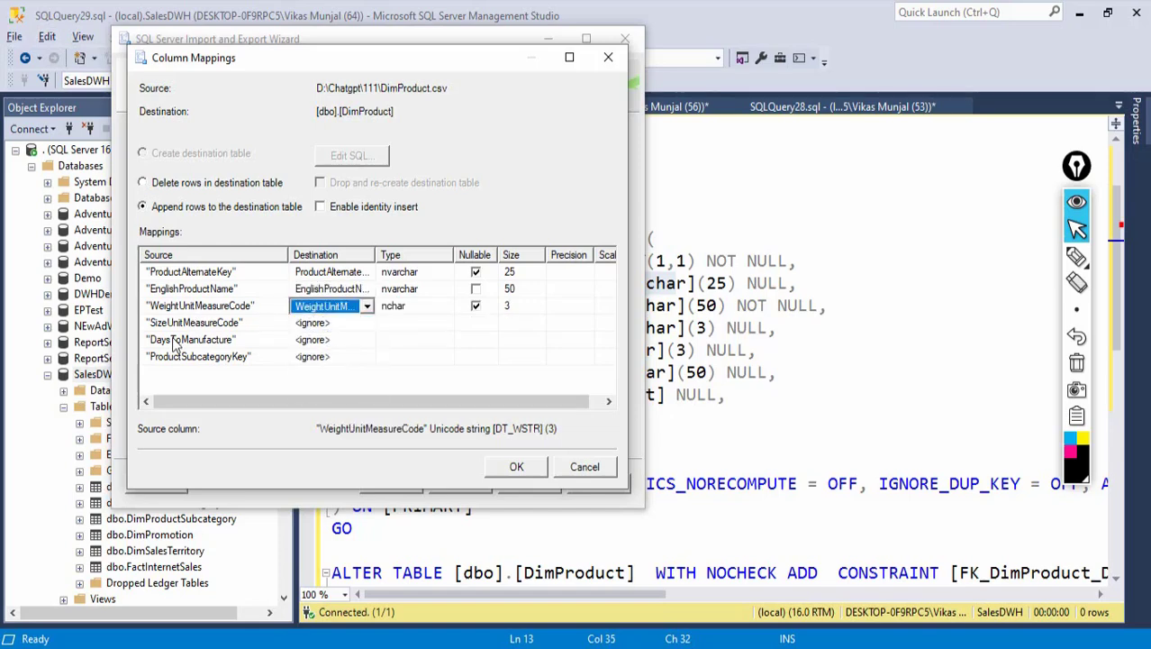
- Map the SizeUnitMeasureCode and DaysToManufacture source columns to the destination columns of the same names
click(370, 325)
click(367, 325)
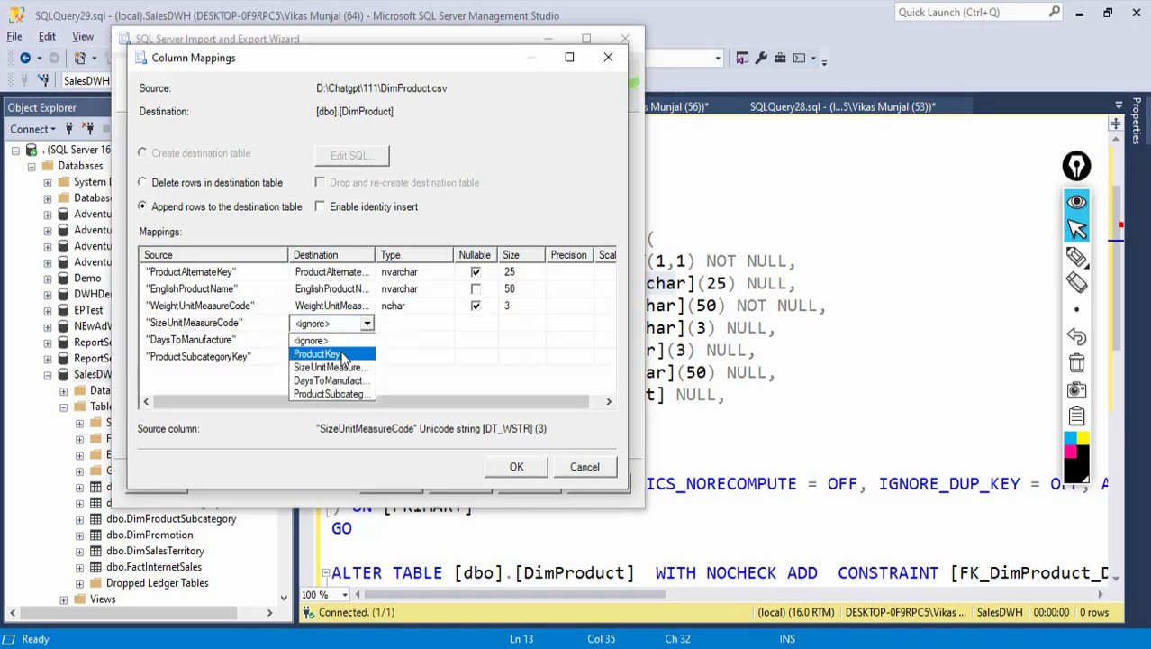
click(335, 367)
click(368, 341)
click(368, 340)
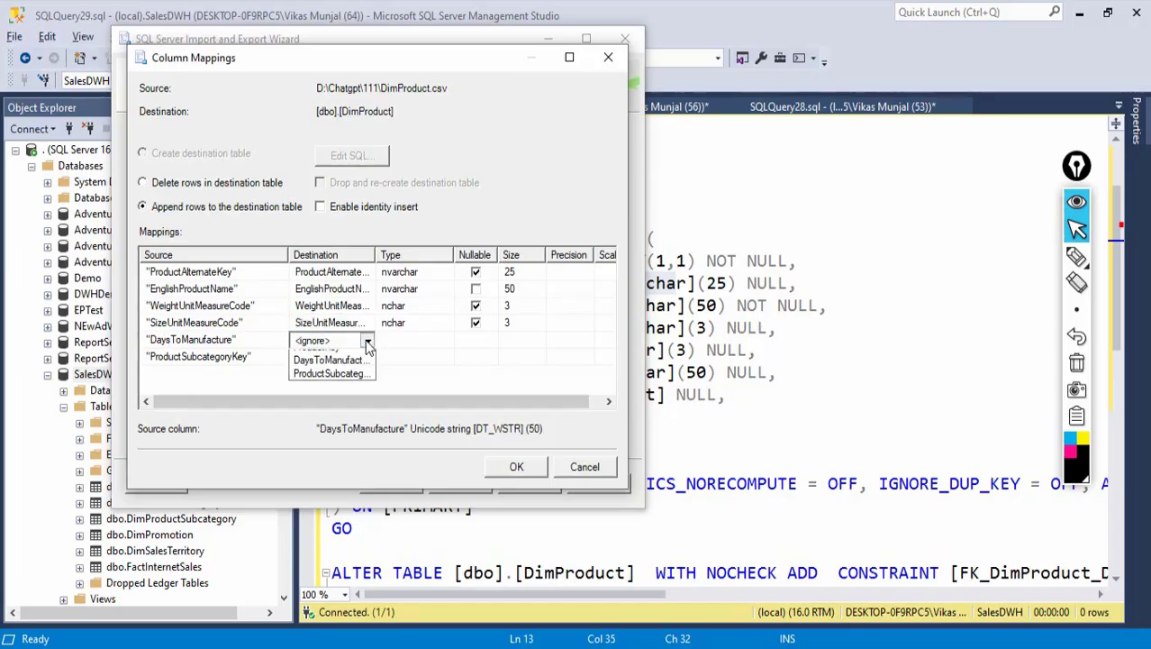
click(335, 380)
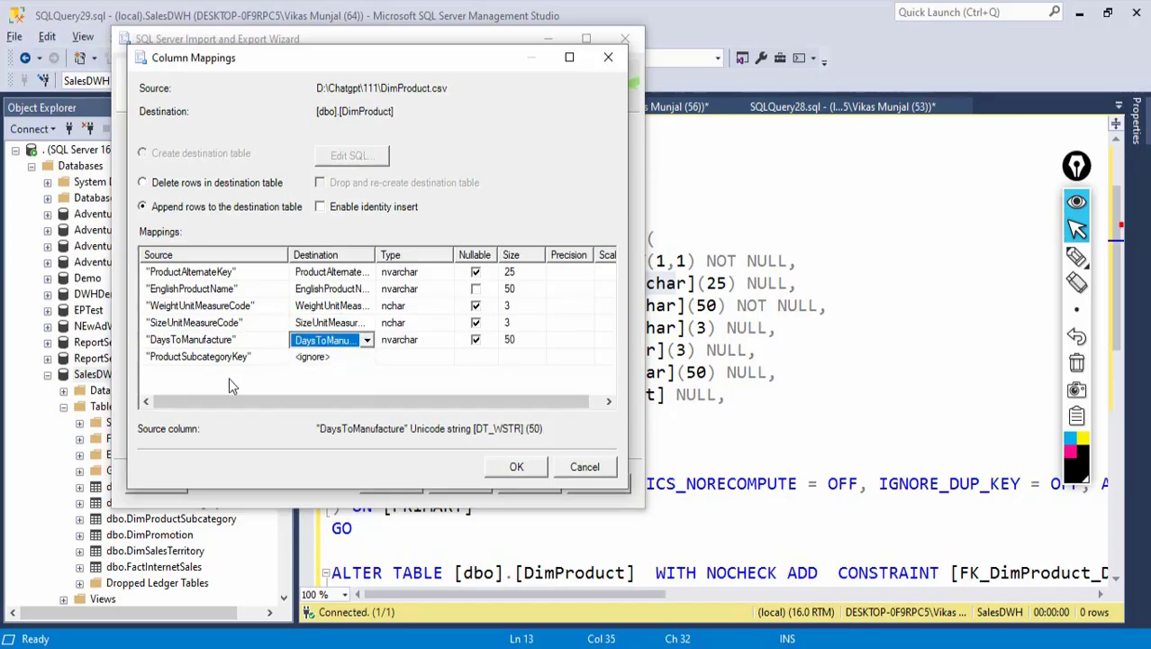
- Map the ProductSubcategoryKey source column to its matching destination column and accept the column mappings
click(367, 357)
click(368, 356)
click(336, 399)
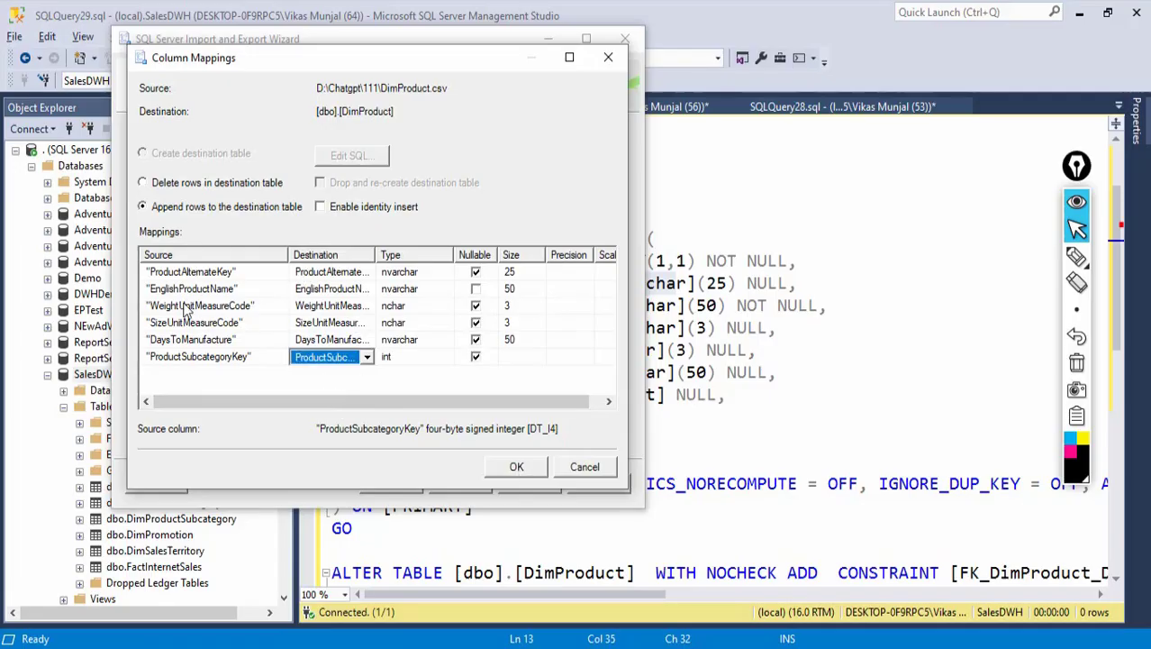
click(516, 469)
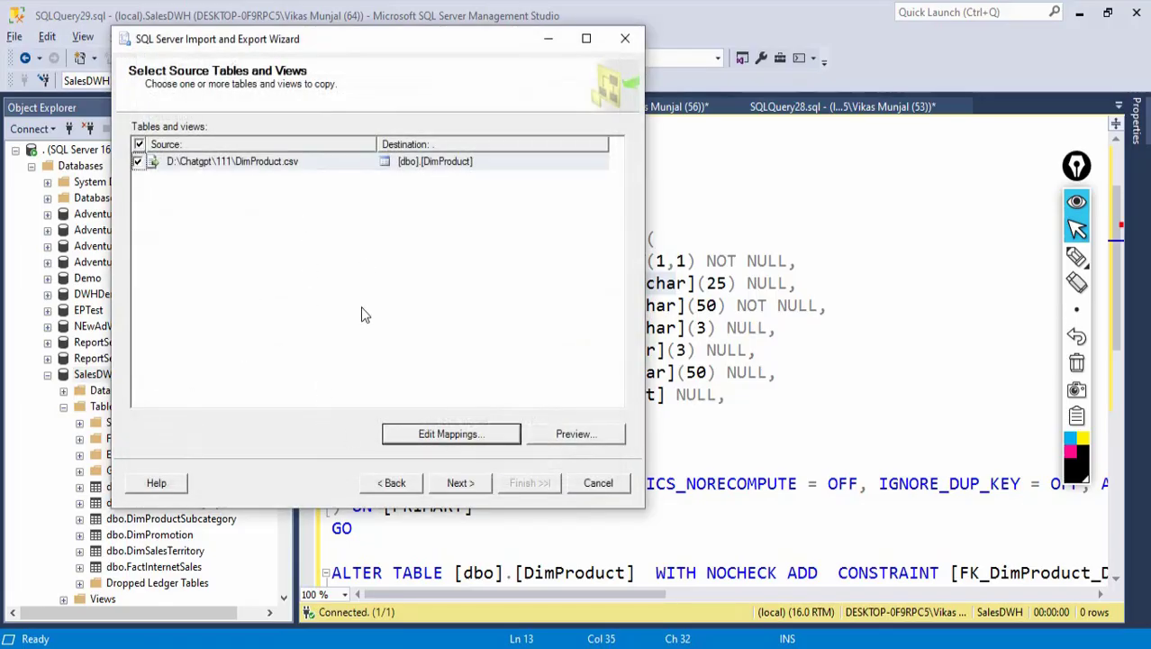
- Run the import of DimProduct.csv into [dbo].[DimProduct] immediately, without saving an SSIS package
click(464, 484)
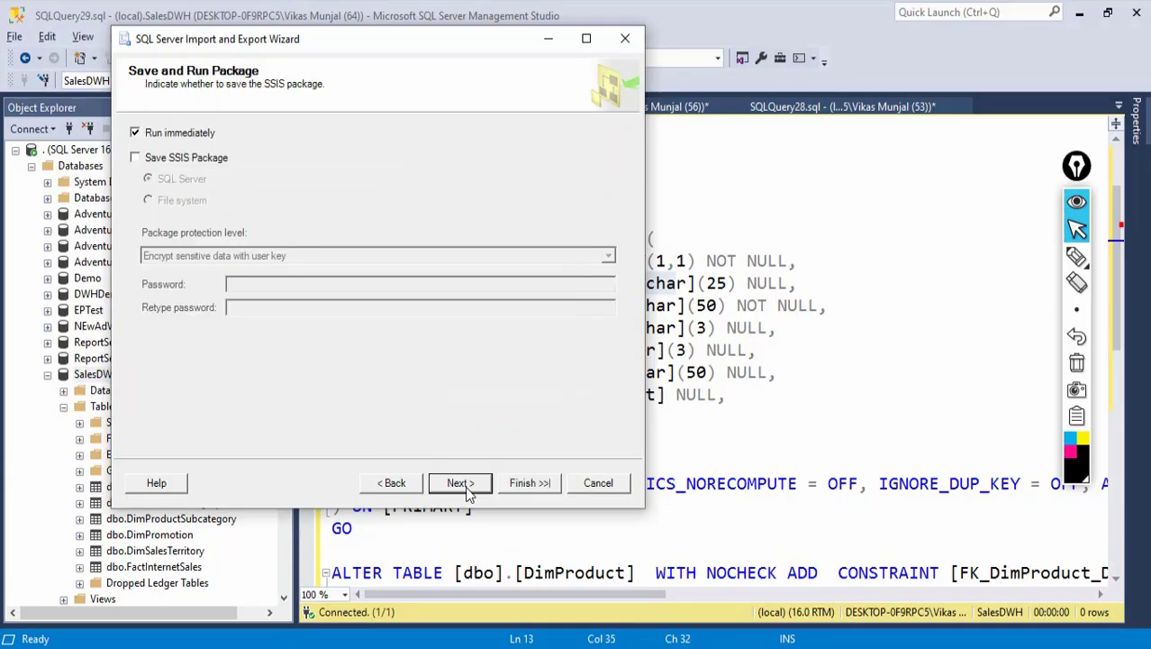
click(458, 482)
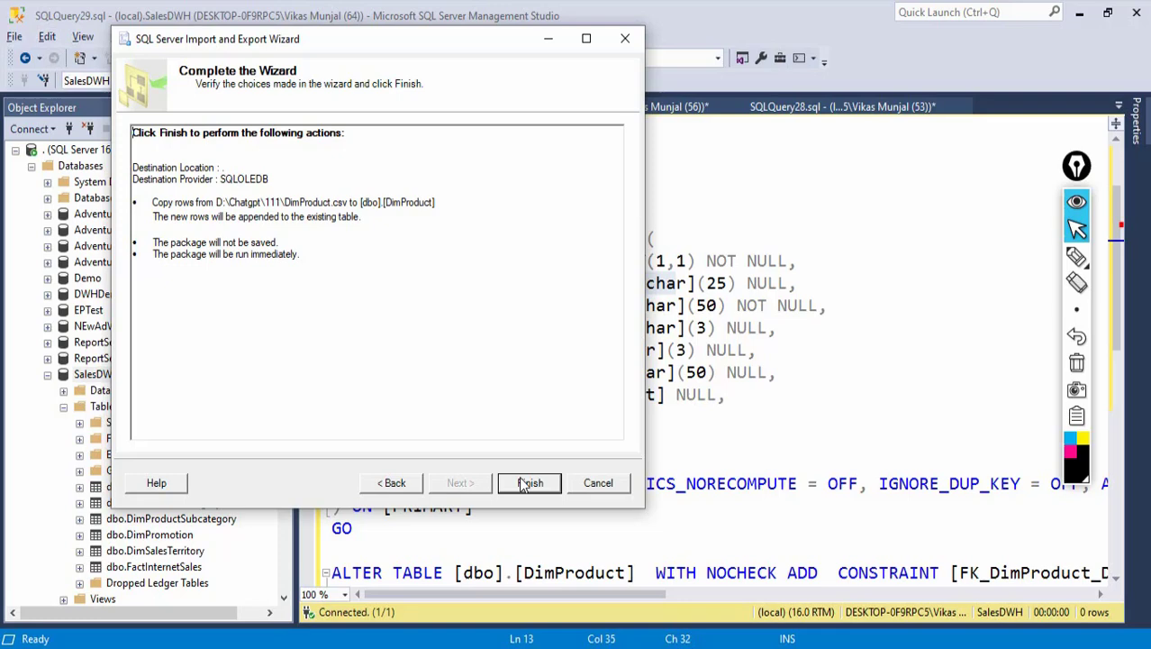
click(529, 483)
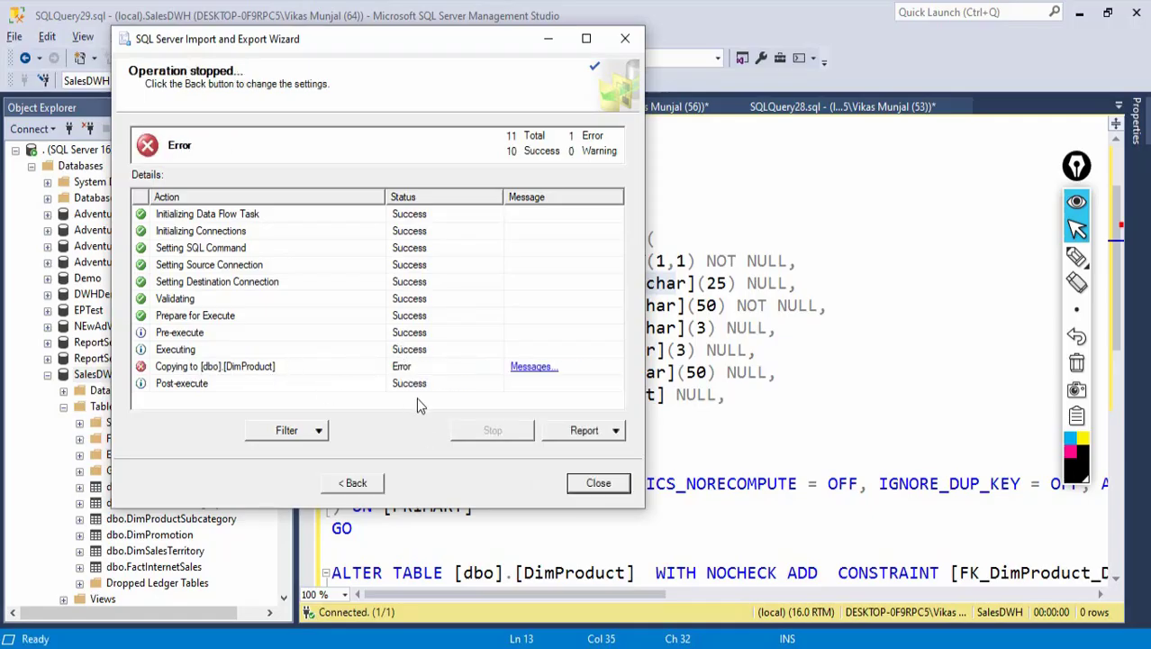
- Read the error report for copying to [dbo].[DimProduct], examining the conflict description, constraint and column, then close it
click(534, 367)
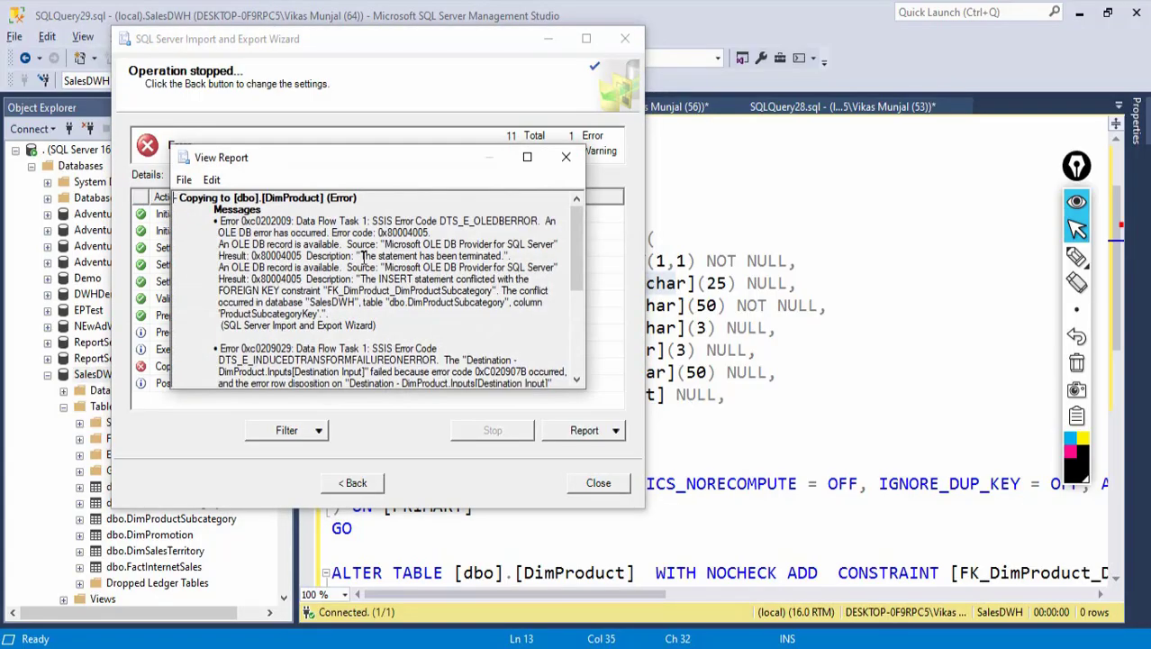
drag(363, 257, 479, 255)
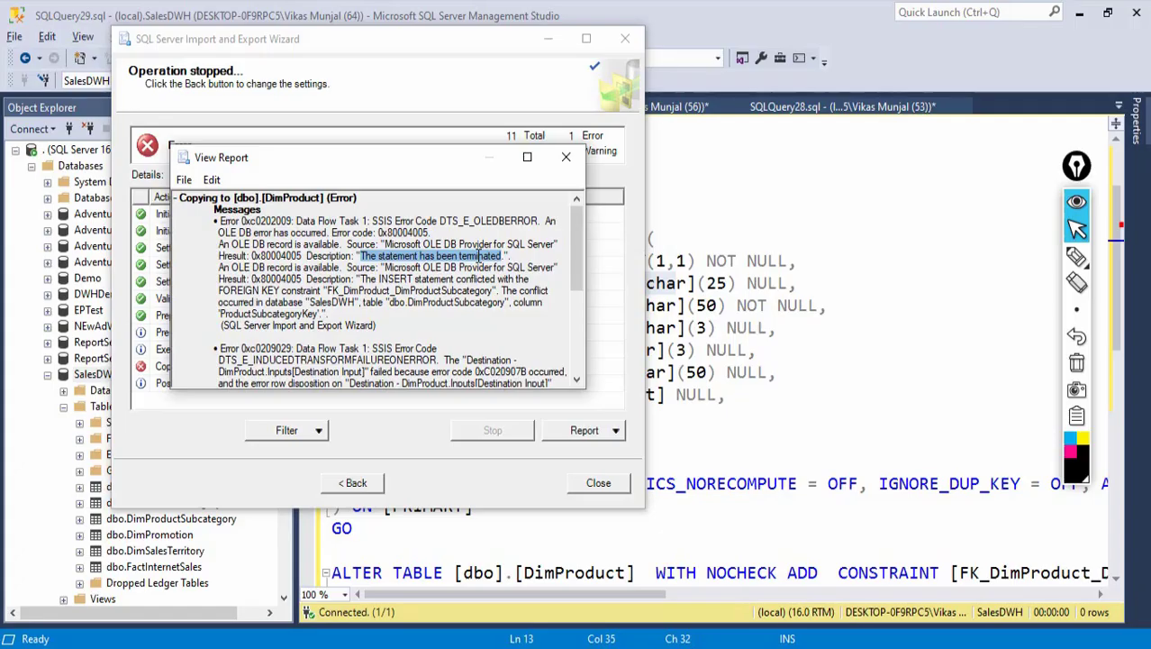
drag(360, 280, 515, 279)
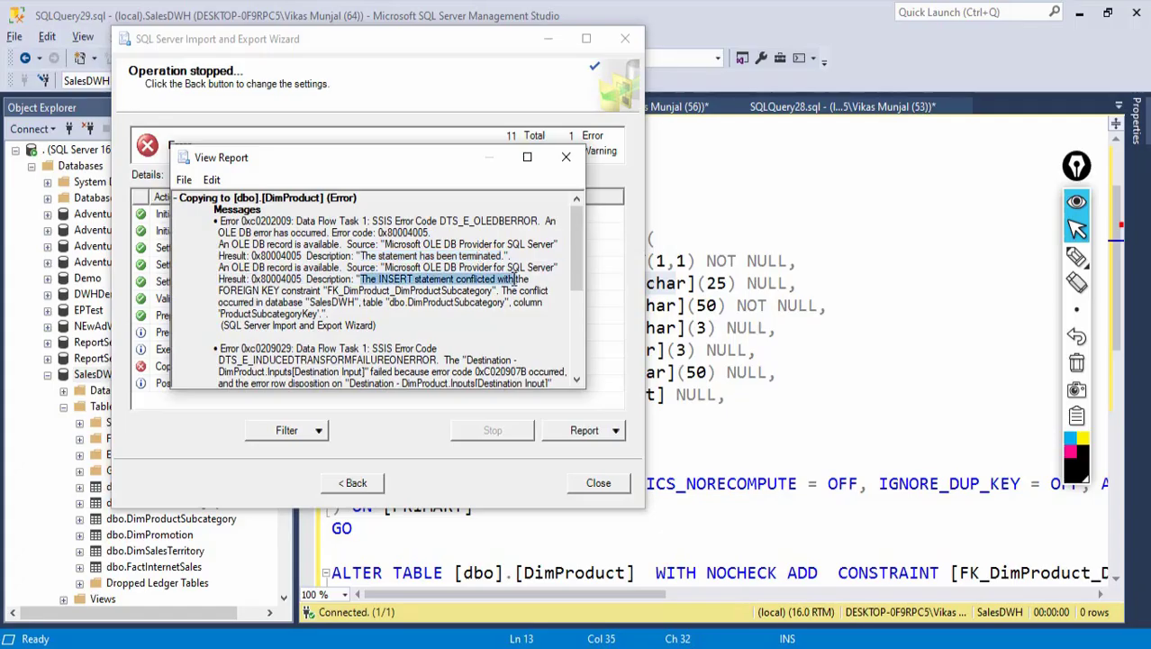
drag(218, 291, 505, 294)
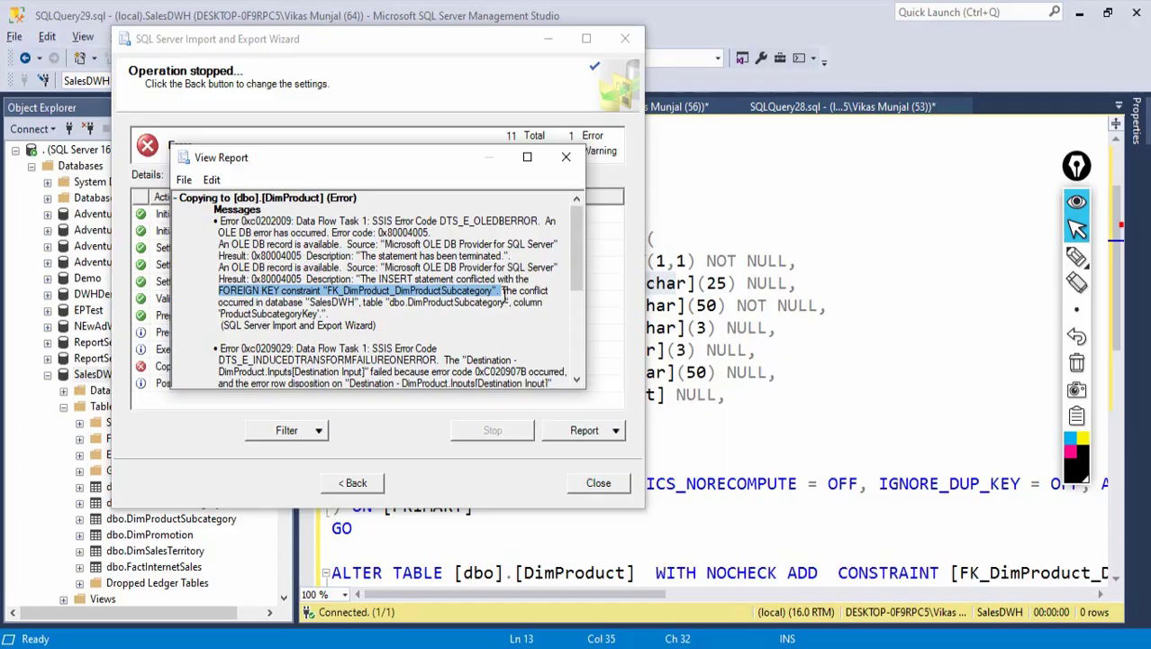
click(220, 328)
drag(220, 314, 316, 315)
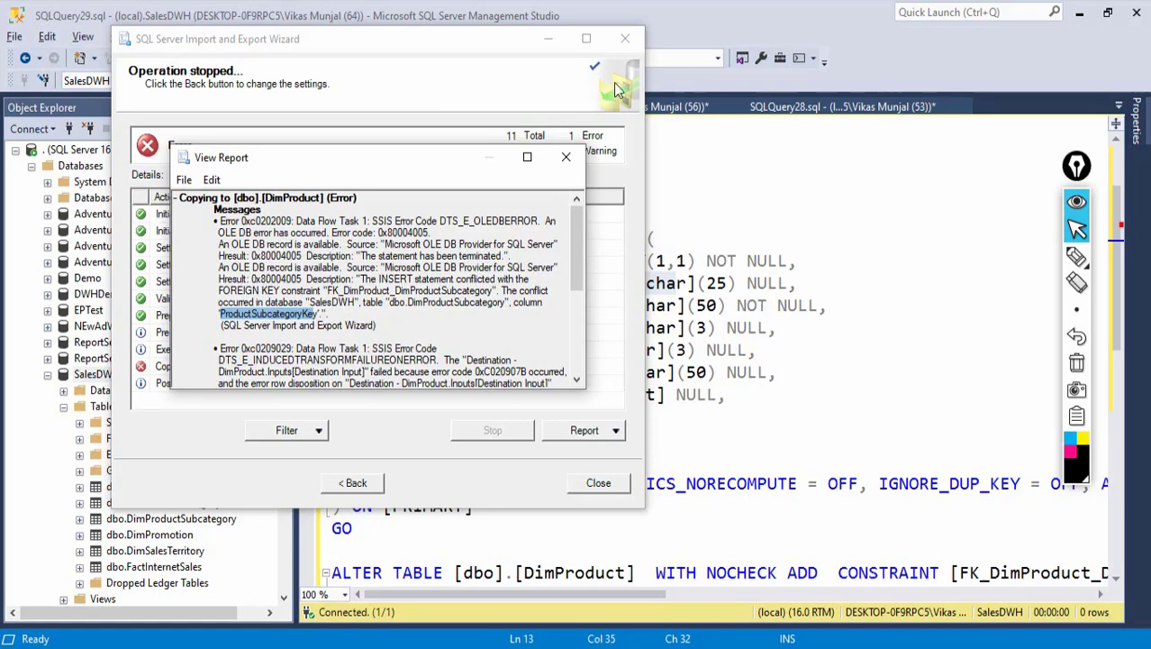
click(566, 156)
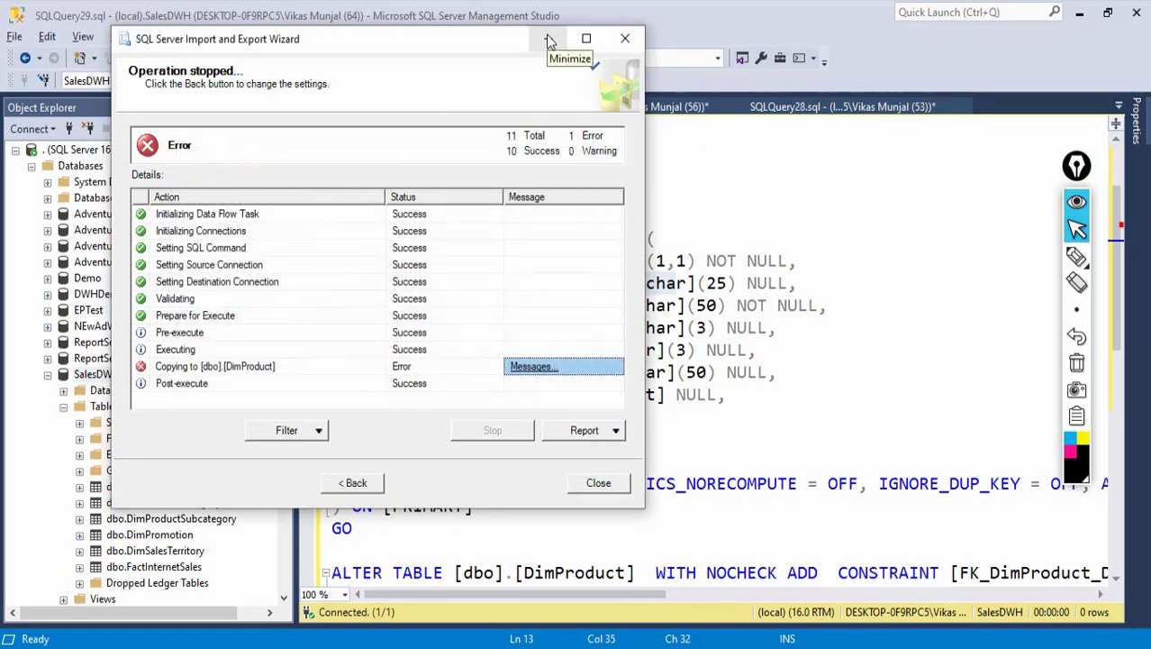
- Minimize the import wizard and highlight the ProductSubcategoryKey column in the DimProduct CREATE TABLE script
click(548, 39)
click(706, 380)
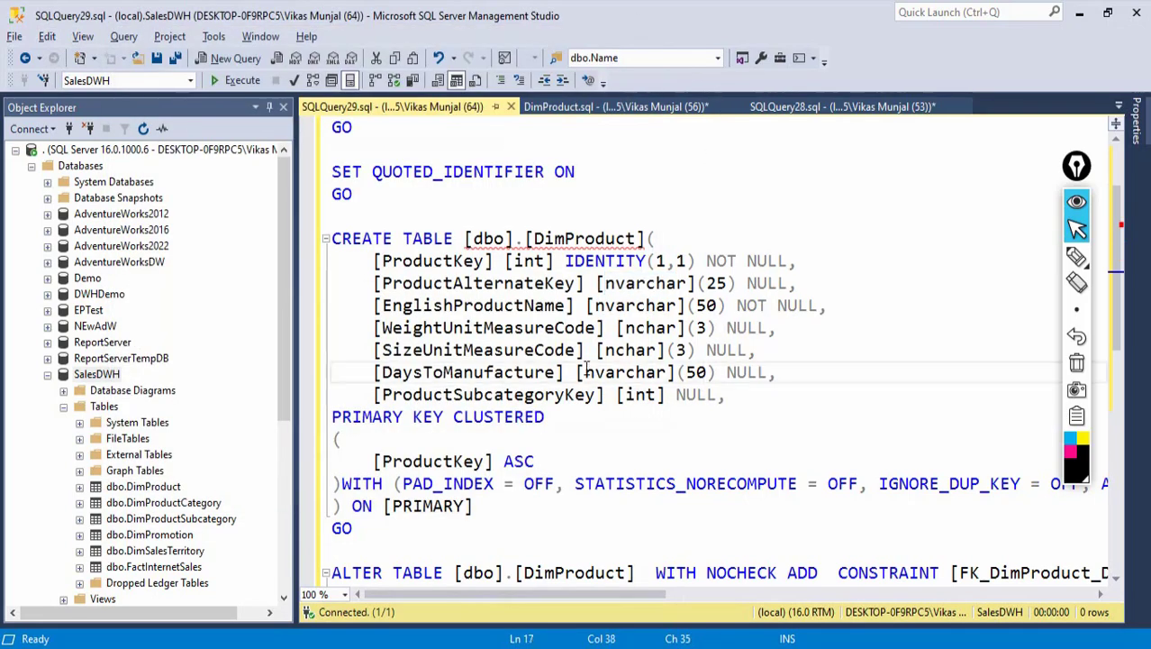
scroll(587, 369, down, 1)
drag(373, 327, 609, 331)
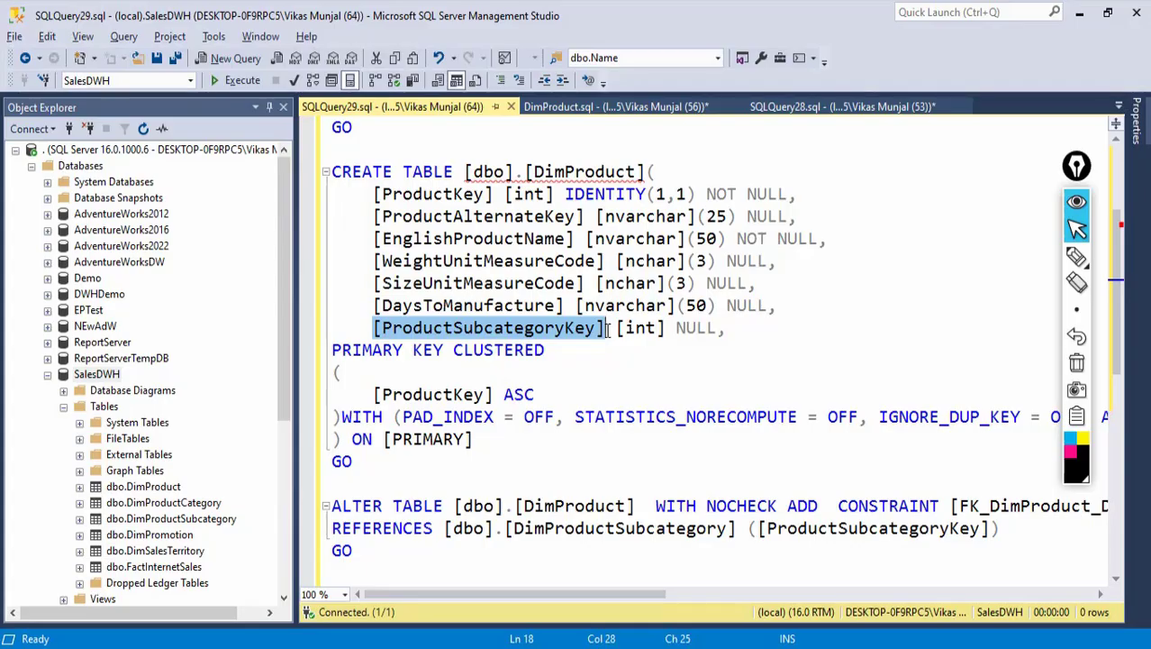
- Annotate the ProductSubcategoryKey line with a hand-drawn arrow leading to the note "F.K"
click(1077, 257)
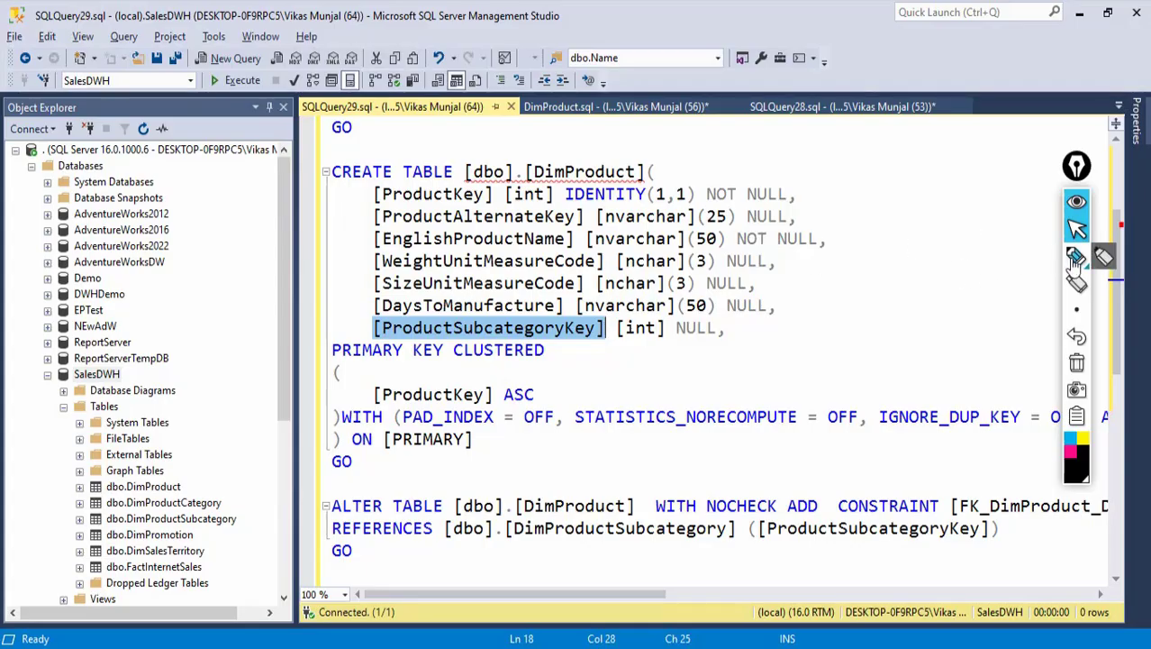
mouse_move(577, 342)
mouse_down()
mouse_move(593, 359)
mouse_move(648, 366)
mouse_up()
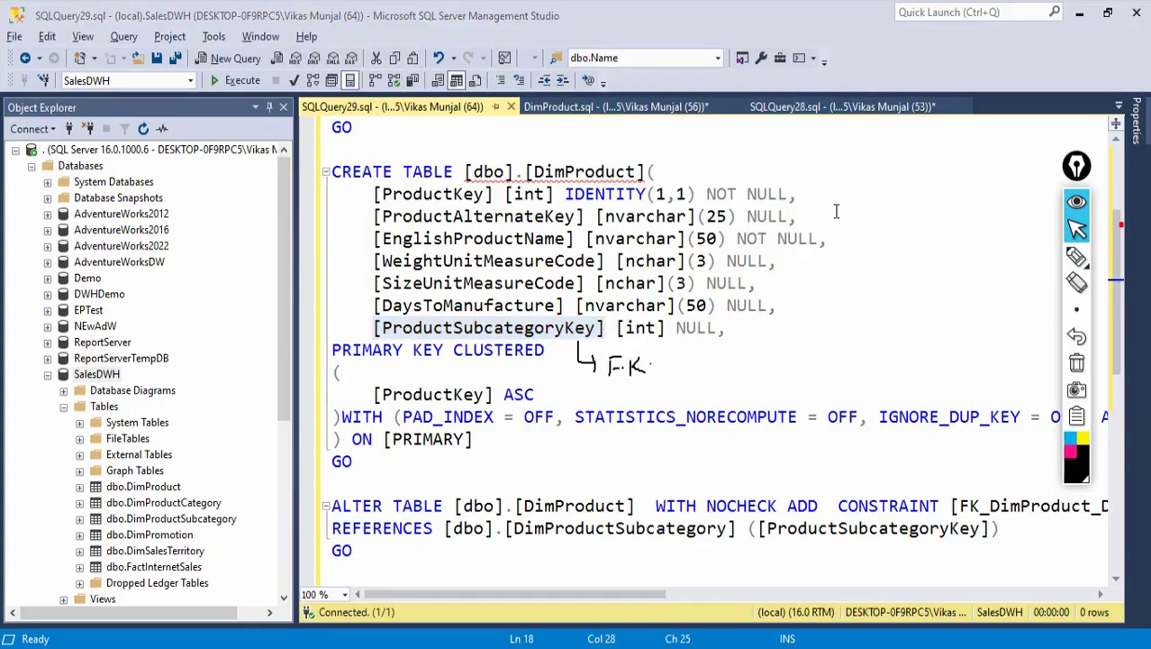
click(1077, 229)
- Draw a "Referring to" arrow from the F.K note to "P.K of DimProd Subcat" and handwrite "inserting data" in brackets beneath F.K
click(1077, 258)
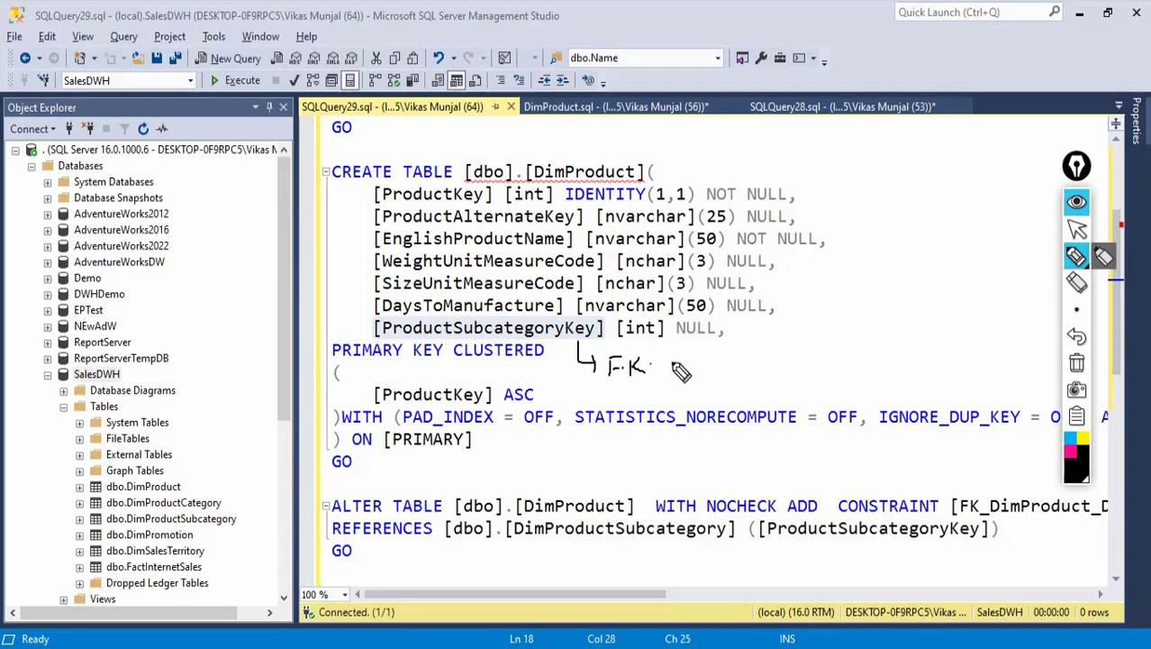
mouse_move(665, 370)
mouse_down()
mouse_move(827, 336)
mouse_move(867, 286)
mouse_move(870, 297)
mouse_up()
mouse_move(782, 370)
mouse_down()
mouse_move(815, 383)
mouse_move(852, 359)
mouse_up()
click(905, 274)
mouse_move(893, 258)
mouse_down()
mouse_move(898, 270)
mouse_move(943, 269)
mouse_up()
mouse_move(947, 255)
mouse_down()
mouse_move(946, 292)
mouse_move(951, 266)
mouse_move(969, 261)
mouse_move(1024, 270)
mouse_move(1008, 294)
mouse_up()
drag(1013, 280, 1015, 294)
drag(1009, 285, 1024, 286)
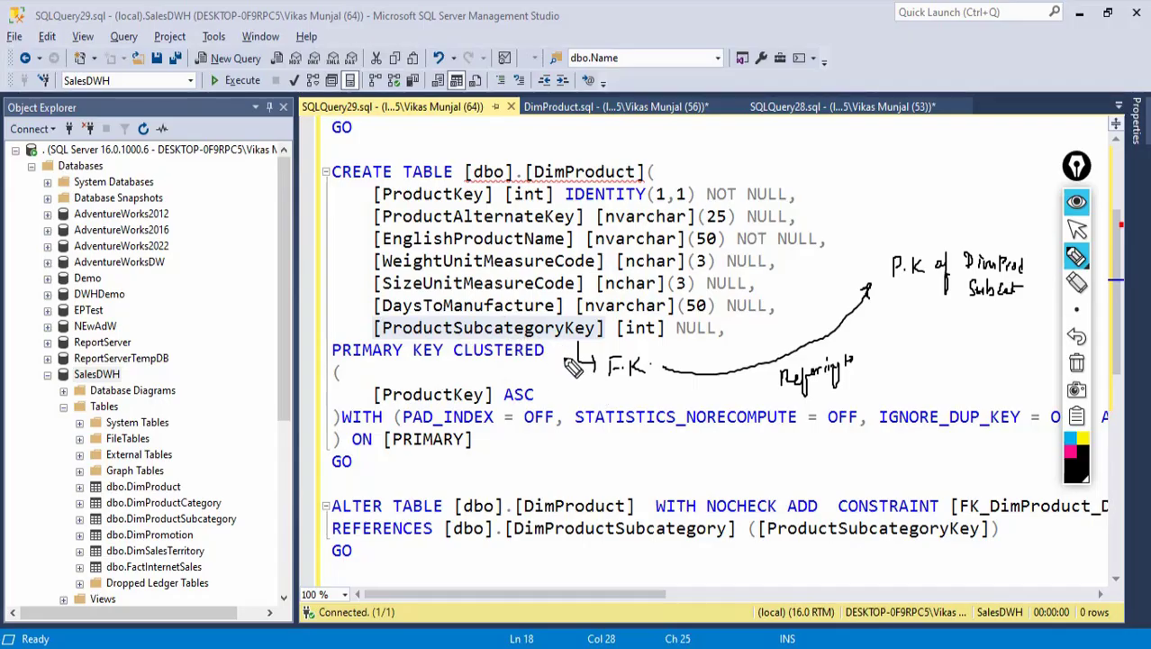
mouse_move(588, 387)
mouse_down()
mouse_move(584, 402)
mouse_move(657, 400)
mouse_up()
drag(671, 402, 701, 396)
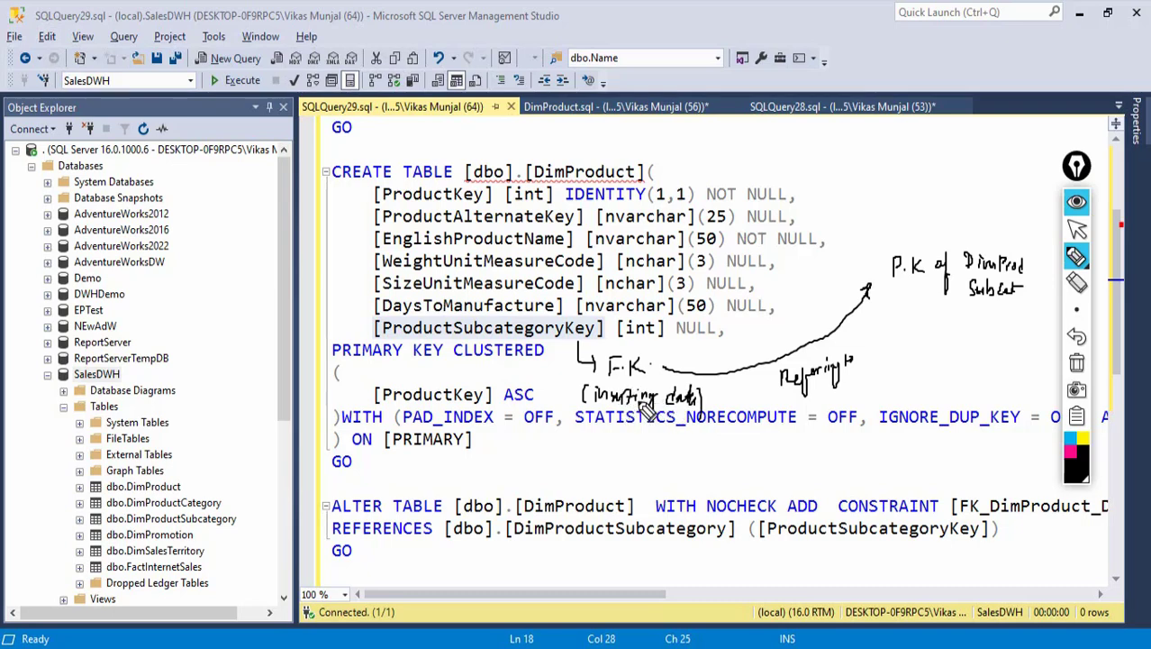
- Clear the handwritten annotations, leave drawing mode and highlight the ProductSubcategoryKey line in the DimProduct CREATE TABLE script
drag(937, 316, 971, 315)
click(1077, 230)
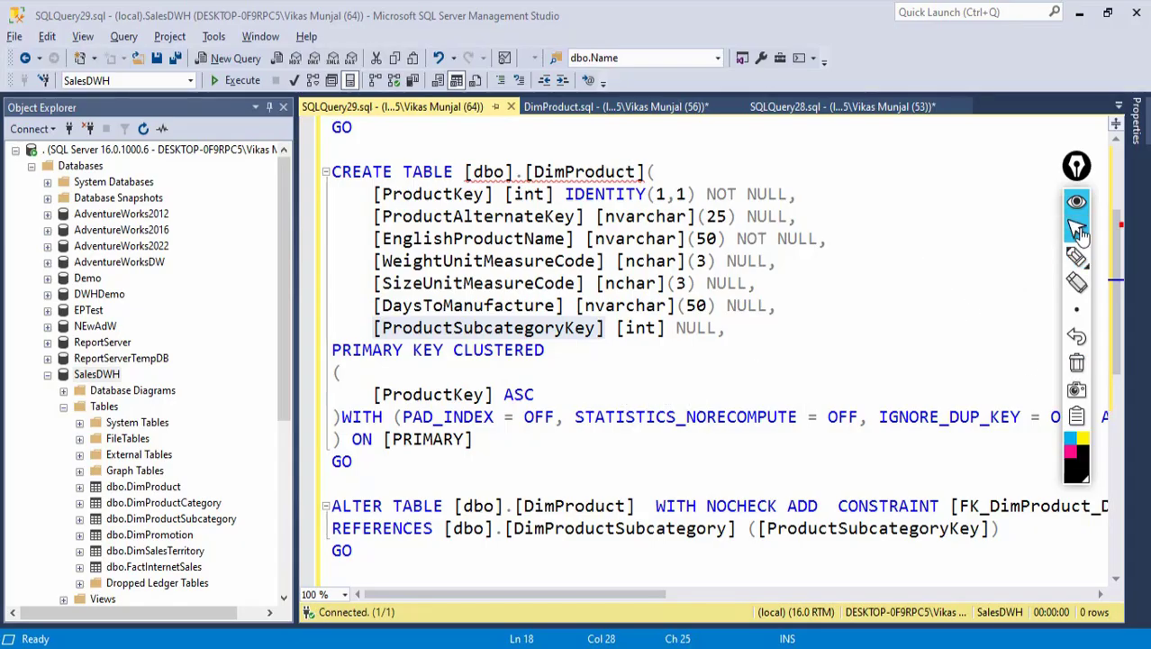
click(1077, 169)
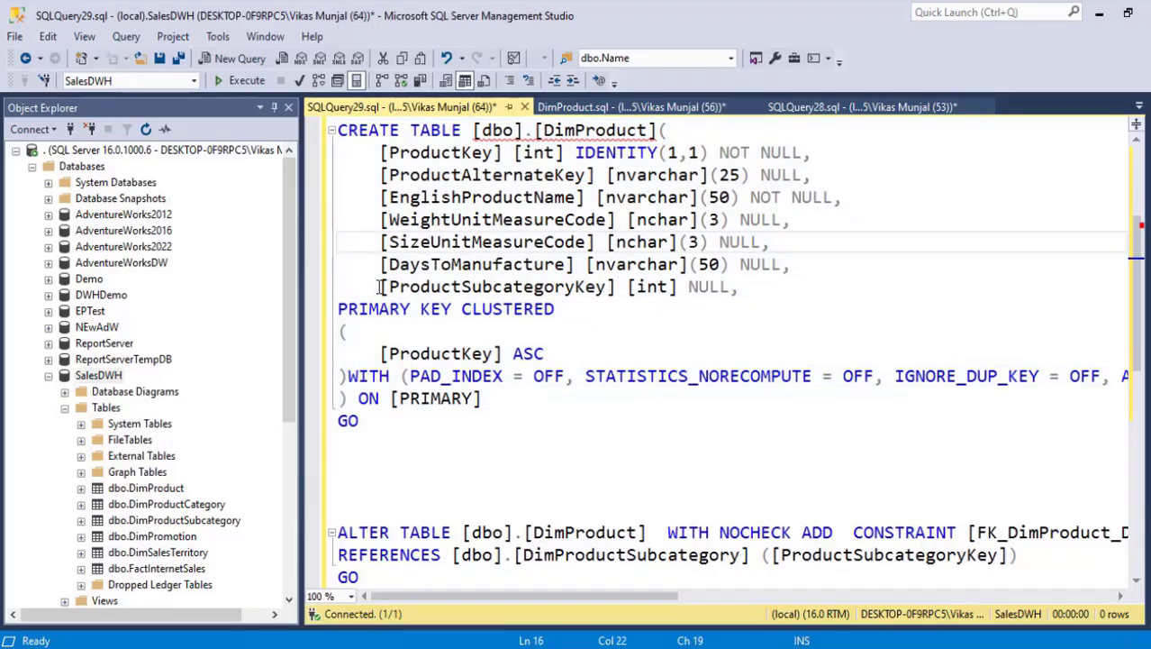
drag(381, 286, 744, 287)
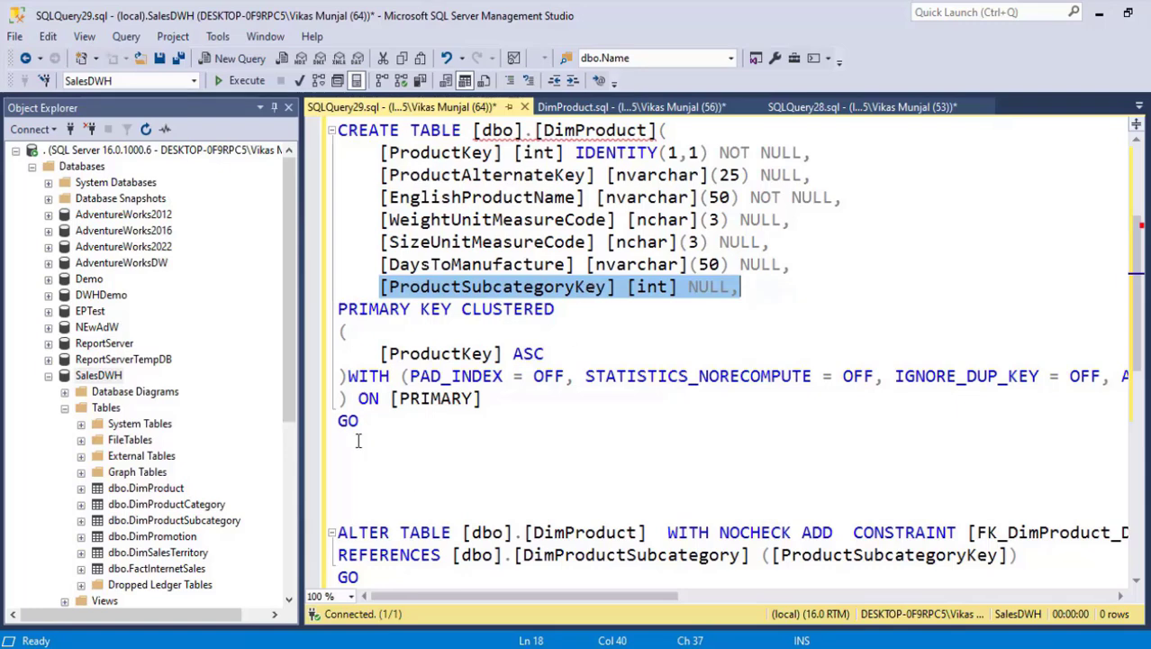
- Copy the complete CREATE TABLE [dbo].[DimProduct] statement through GO and paste it into a new ChatGPT message
drag(356, 431, 280, 151)
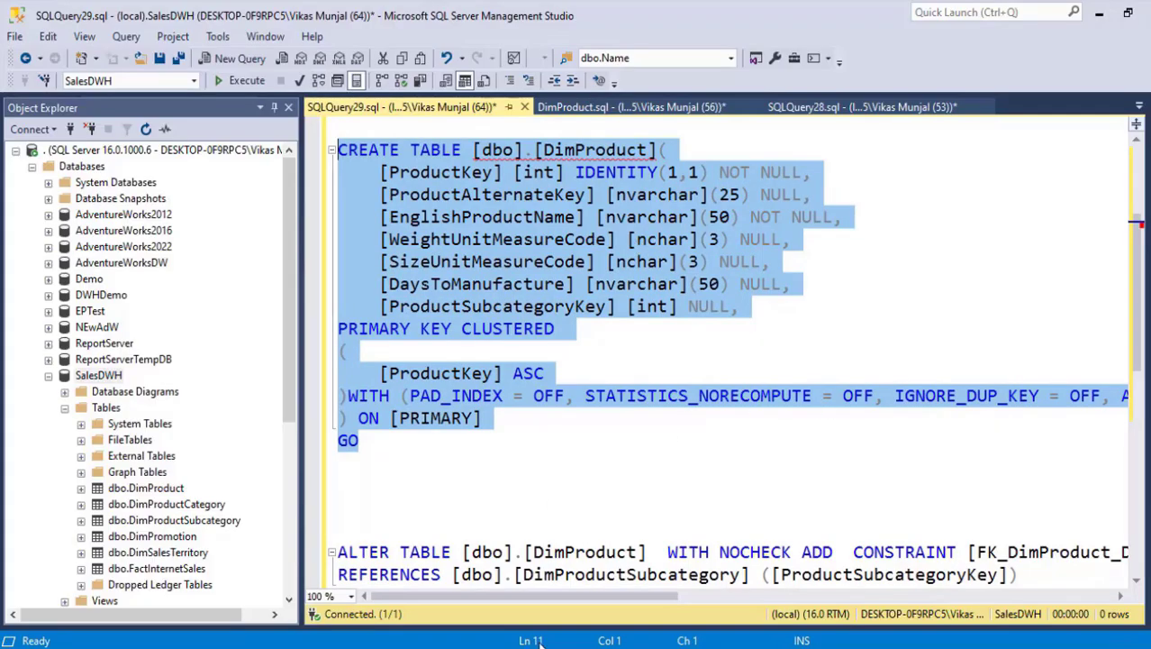
key(ctrl+c)
key(alt+Tab)
click(443, 576)
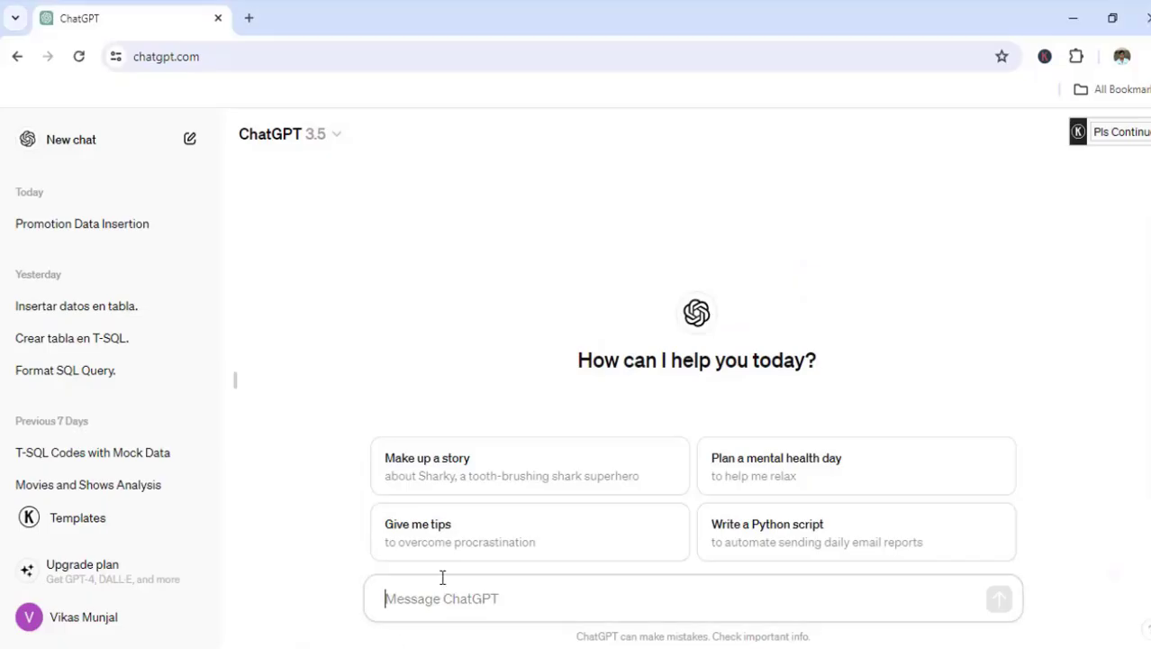
key(ctrl+v)
- Return to SQL Server Management Studio and highlight the FOREIGN KEY([ProductSubcategoryKey]) clause in the DimProduct ALTER TABLE statement
key(alt+Tab)
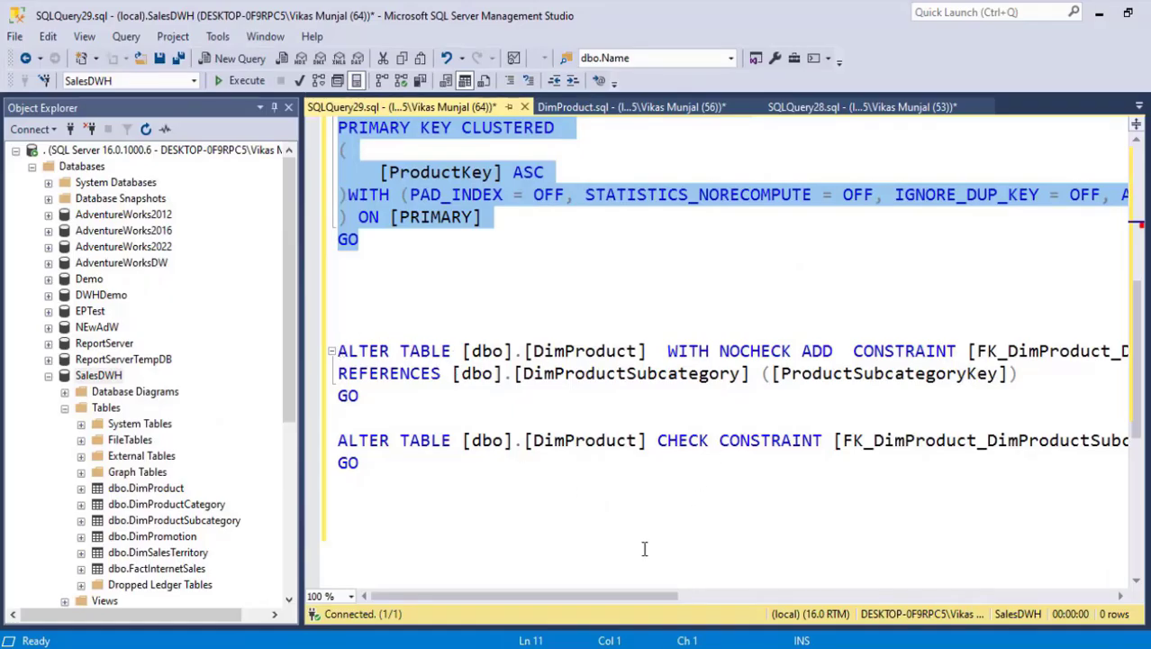
drag(642, 597, 932, 546)
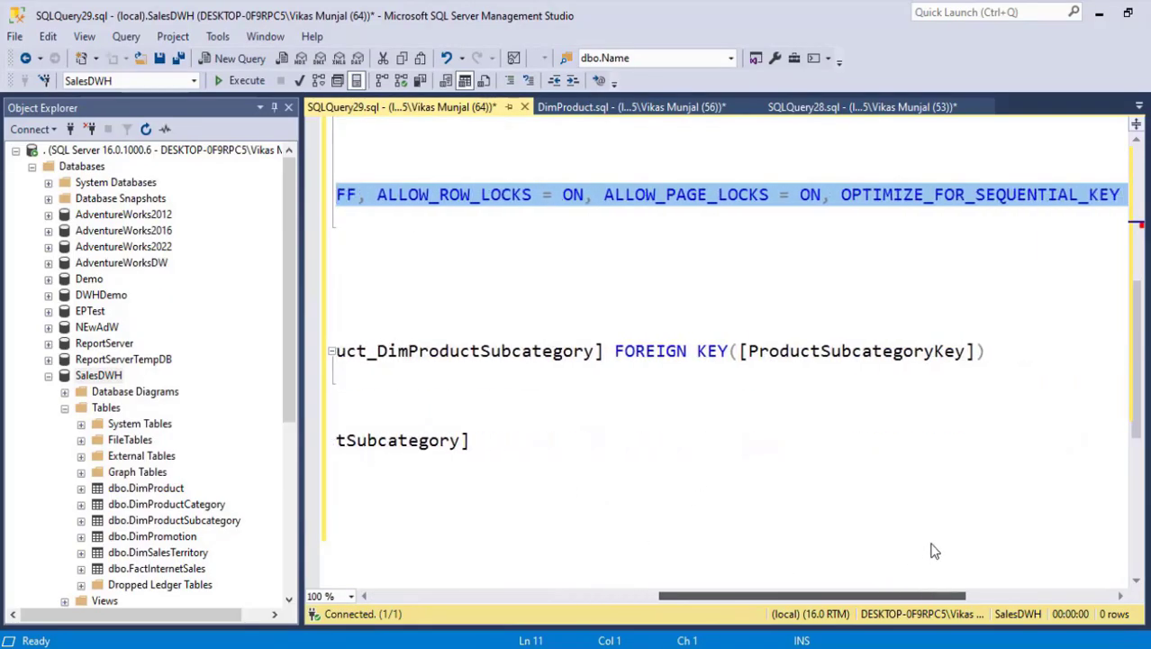
drag(617, 352, 933, 352)
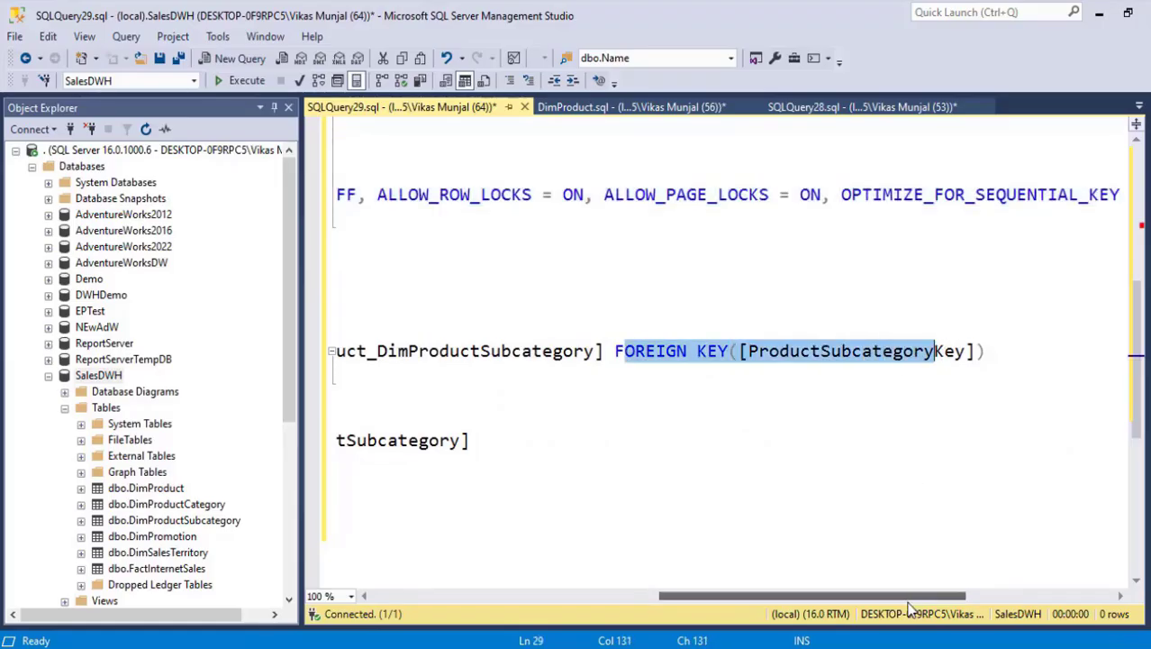
drag(905, 597, 487, 600)
- Copy both DimProduct ALTER TABLE constraint statements and paste them below the CREATE TABLE script in the ChatGPT message
drag(410, 414, 311, 329)
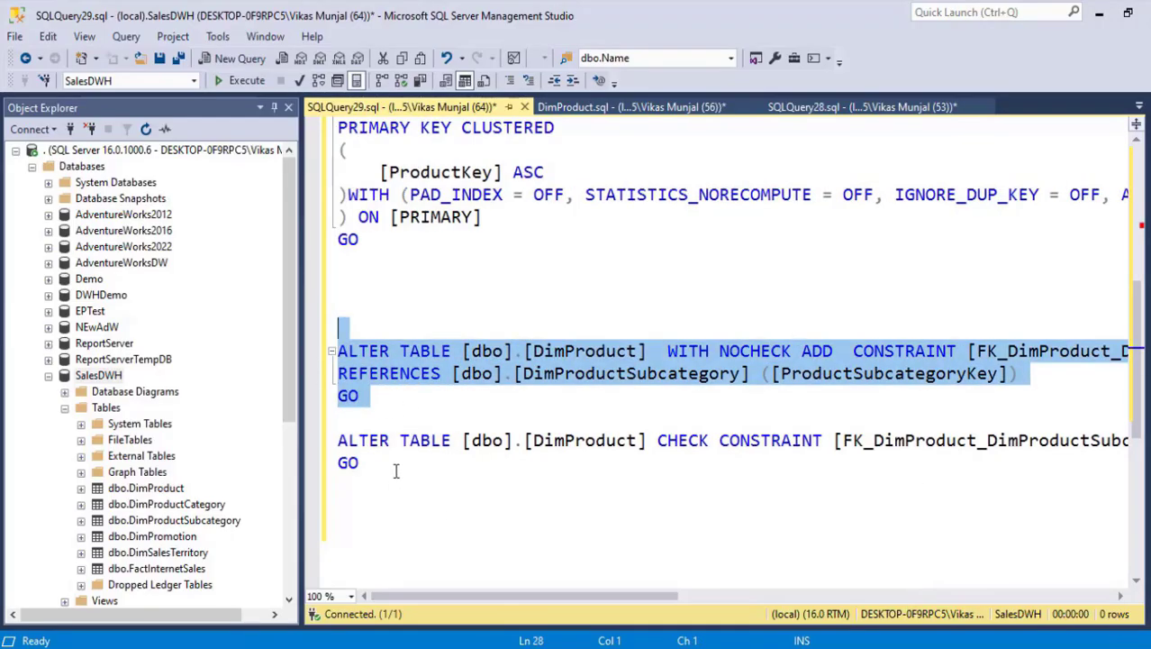
drag(397, 470, 296, 330)
key(alt+Tab)
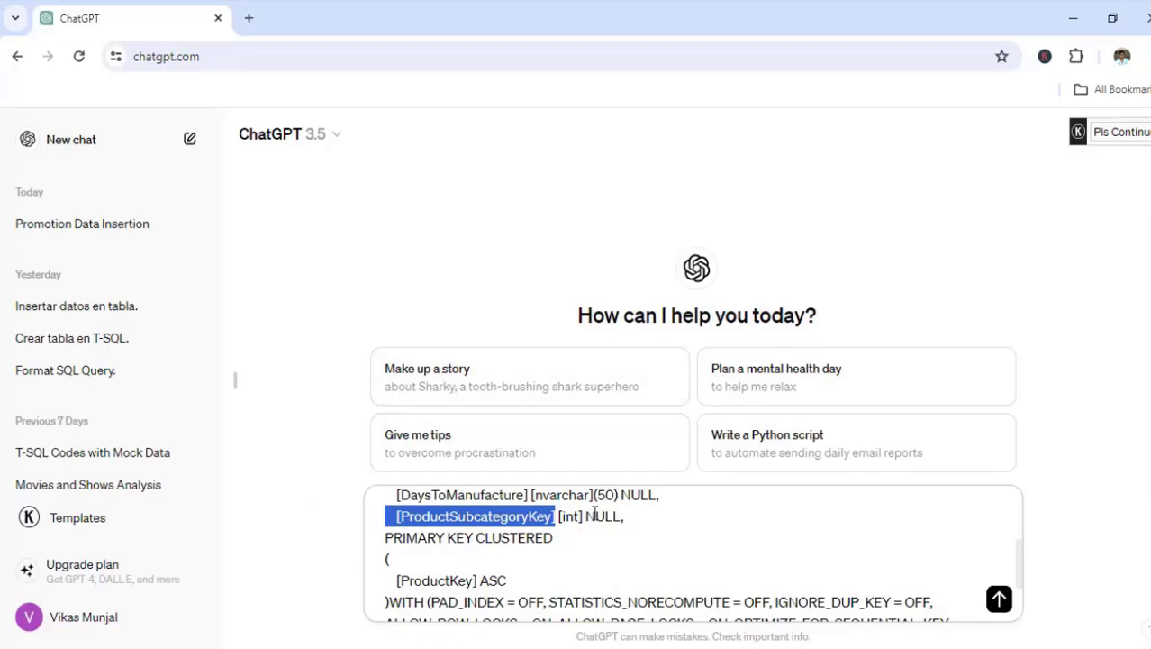
scroll(594, 515, down, 3)
key(shift+Return)
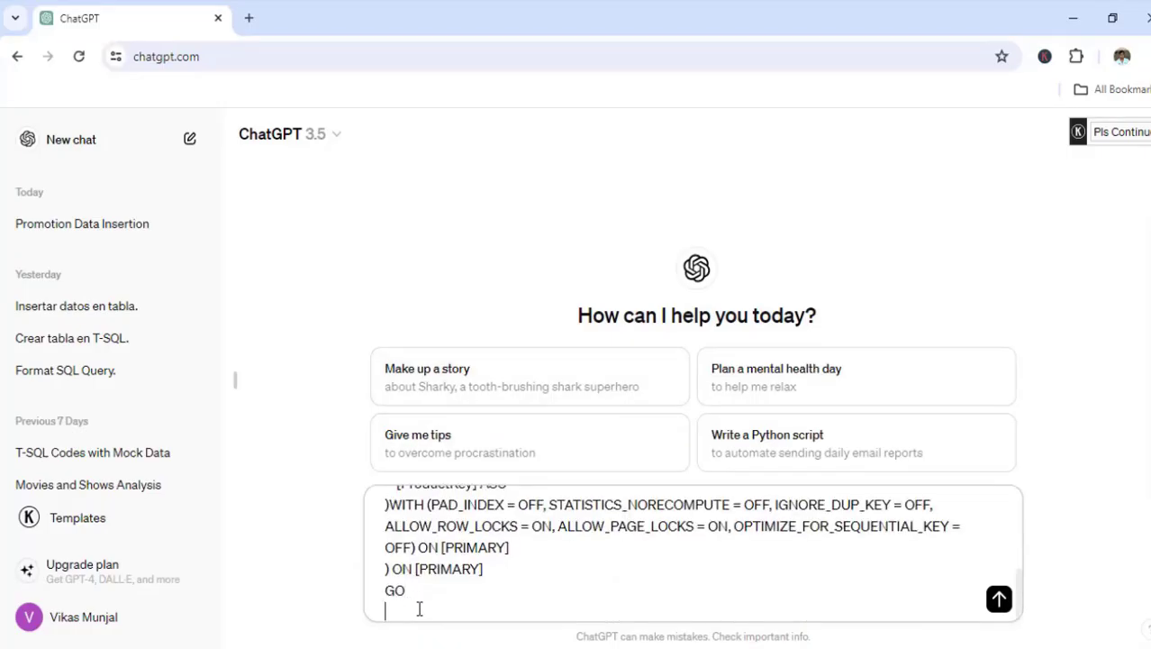
key(shift+Return)
key(ctrl+v)
key(shift+Return)
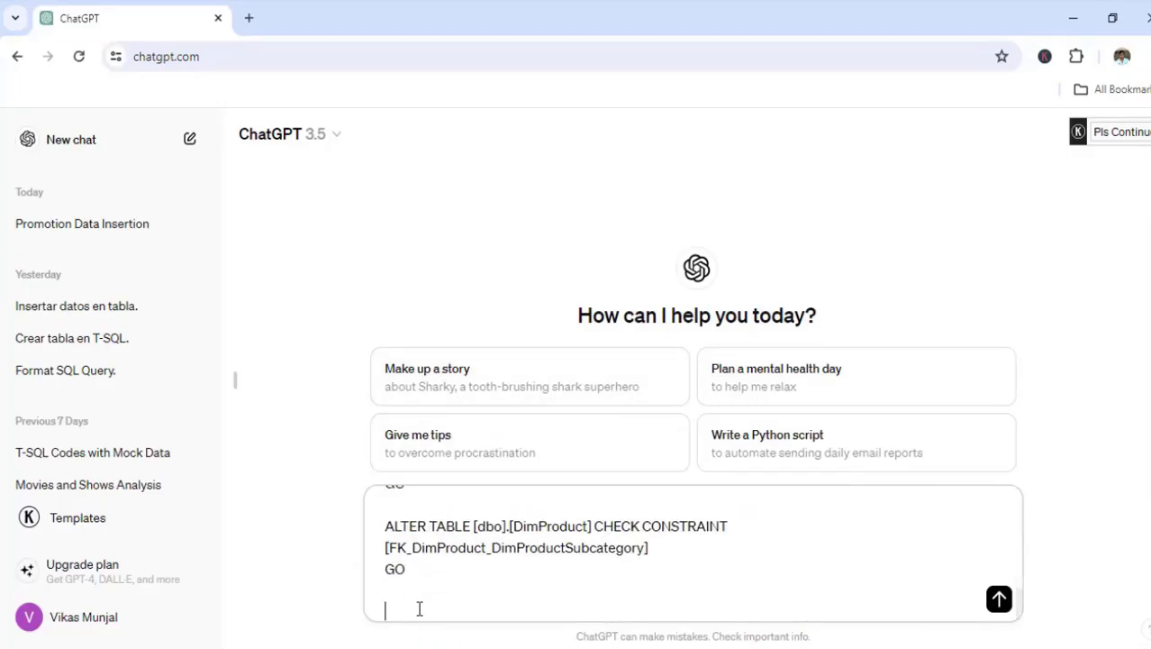
- Add "I want to disable Foreign key constraint" beneath the pasted scripts, review the prompt and send it
text(Now)
key(BackSpace)
key(BackSpace)
text(I want to disable Forei)
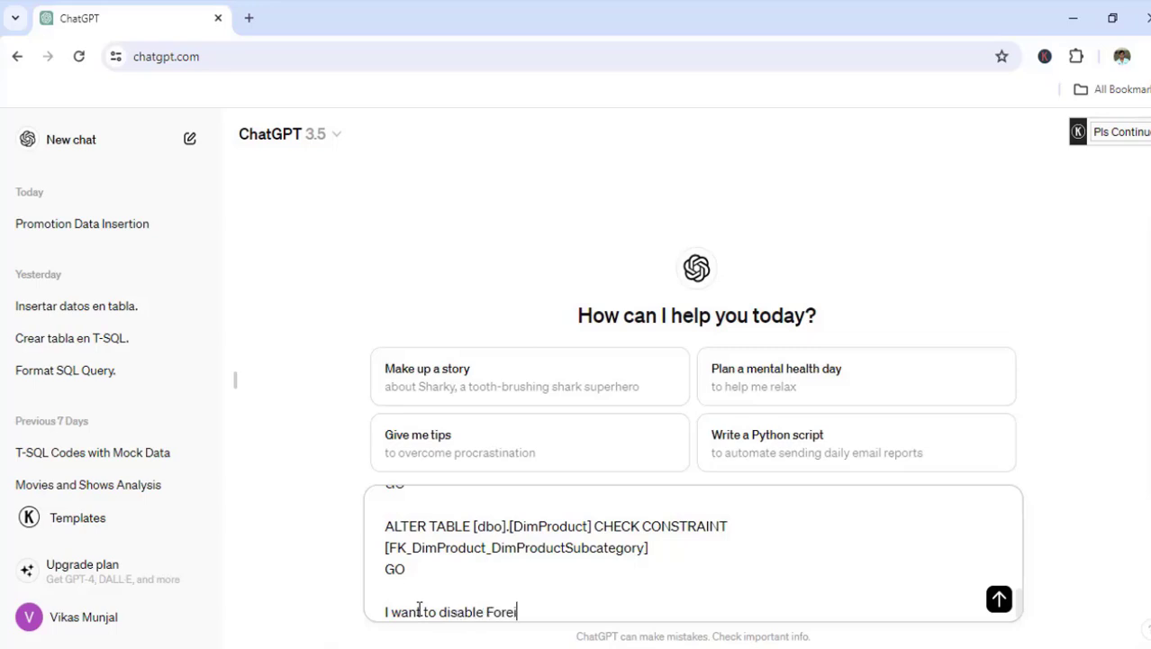
text(gn key constraint)
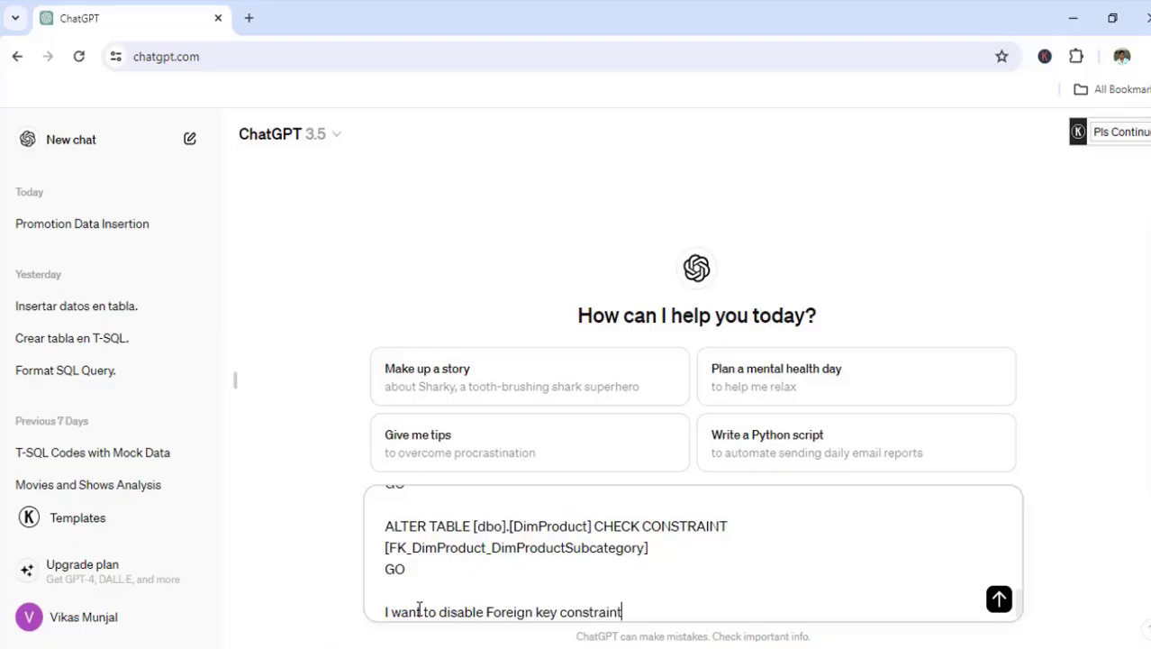
scroll(471, 573, up, 1)
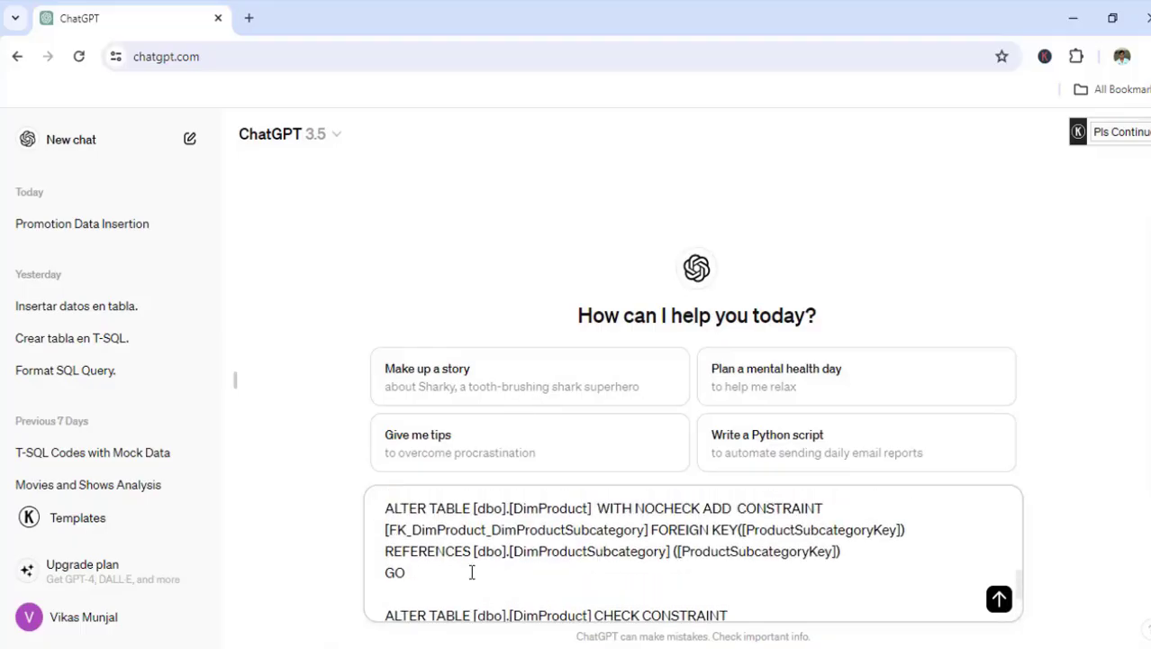
drag(398, 551, 871, 554)
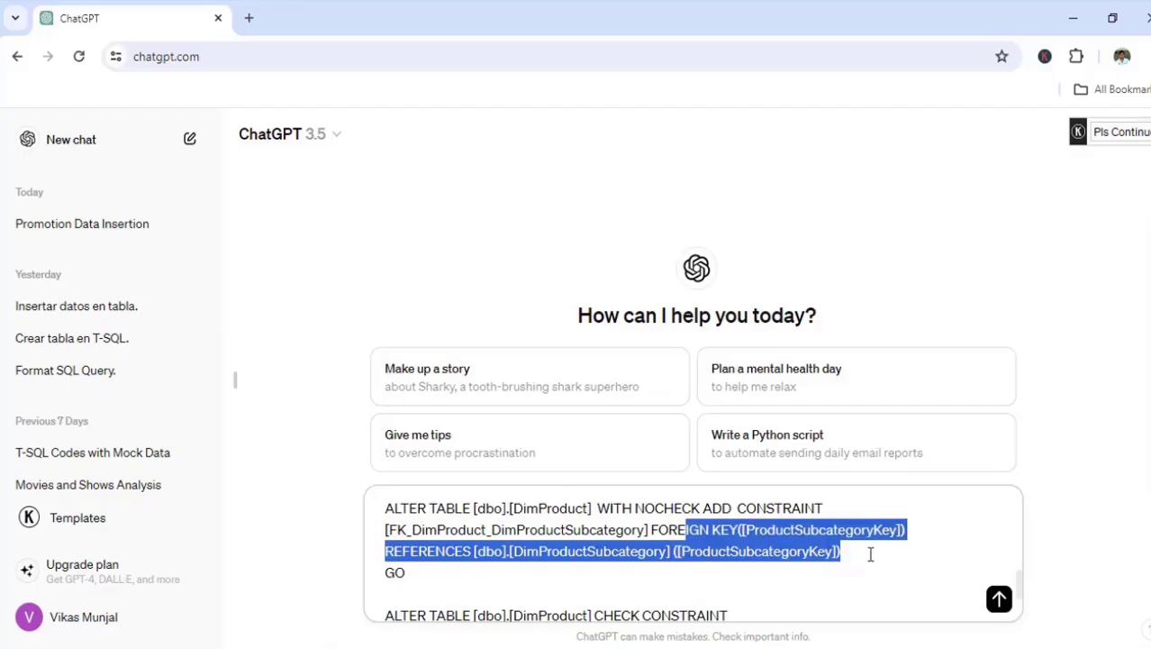
scroll(461, 573, down, 1)
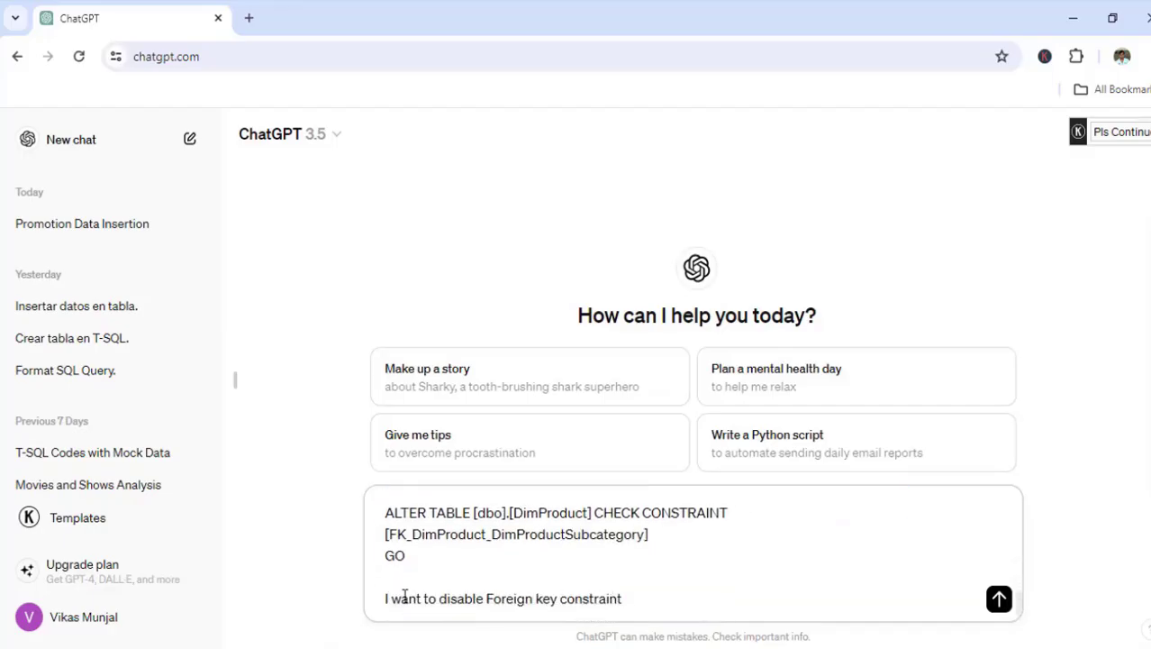
drag(405, 597, 599, 599)
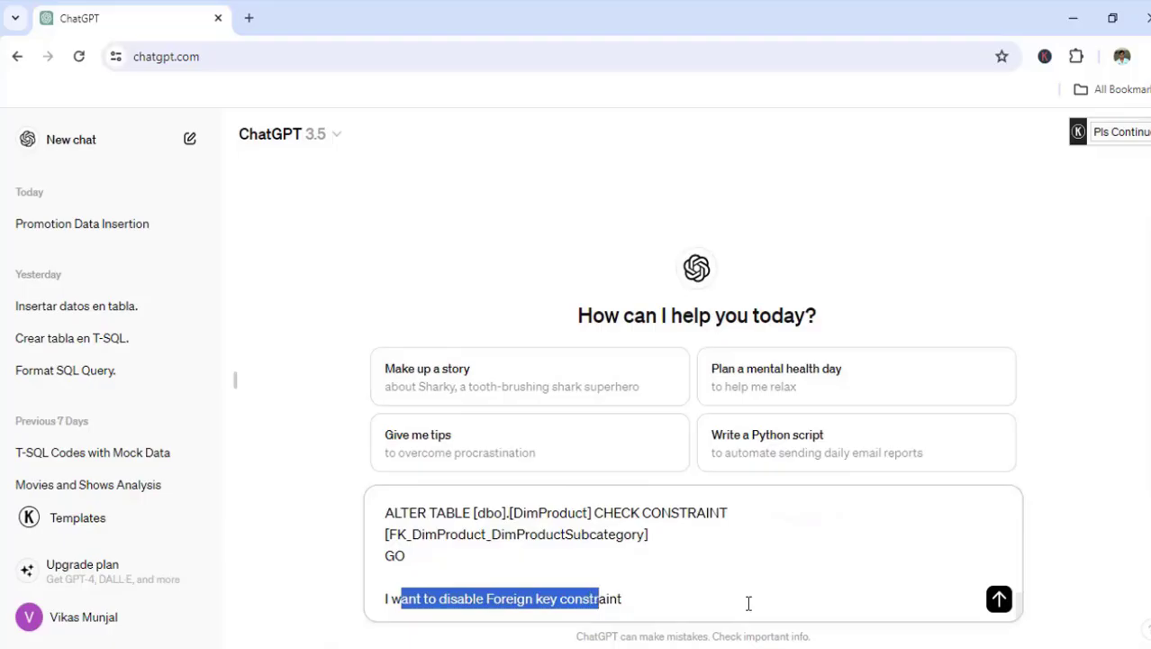
click(1008, 612)
- Examine the suggested ALTER TABLE statement, focusing on the DimProduct table, the NOCHECK option and the FK_DimProduct_DimProductSubcategory constraint name
scroll(811, 484, up, 4)
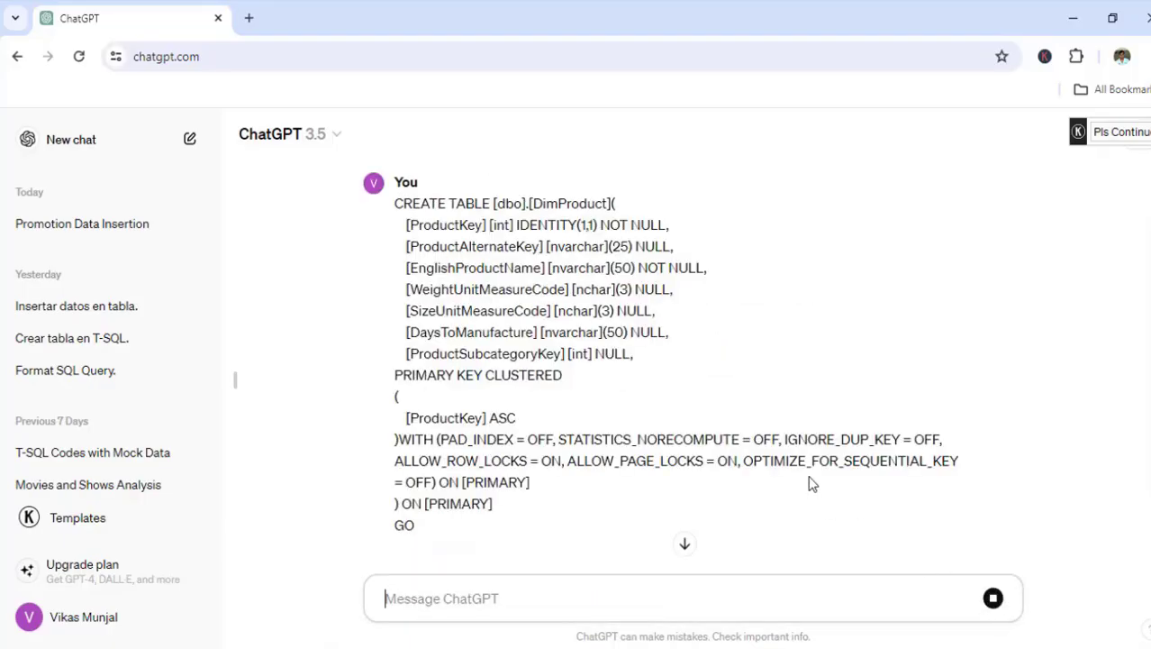
scroll(793, 464, down, 5)
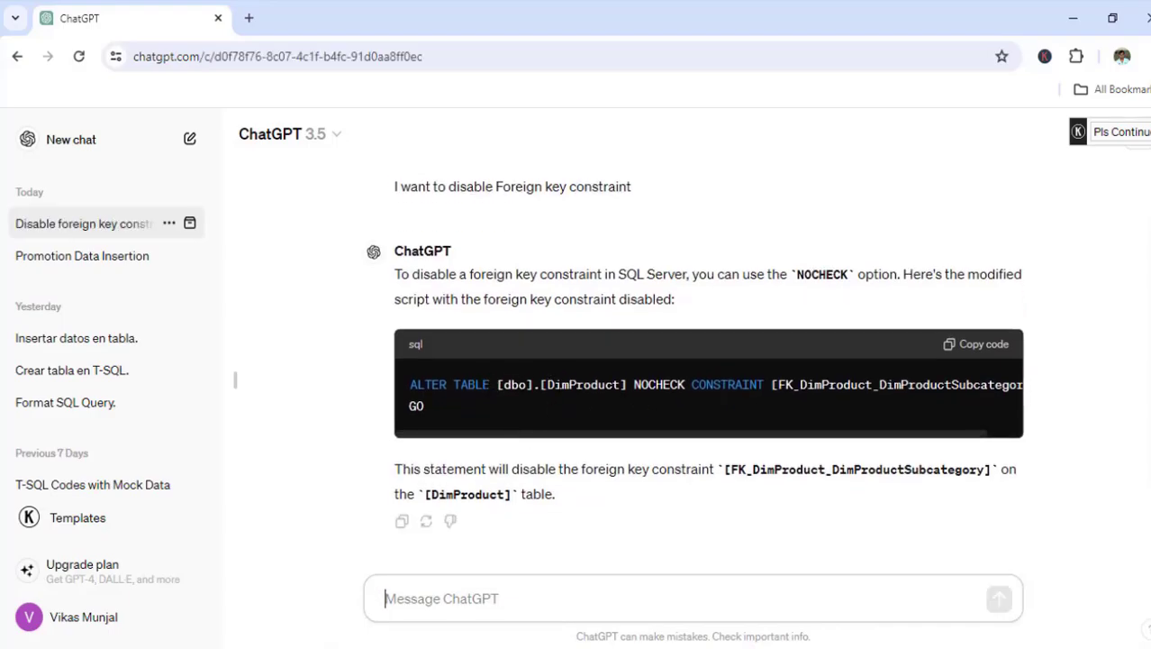
double_click(583, 385)
scroll(630, 436, right, 2)
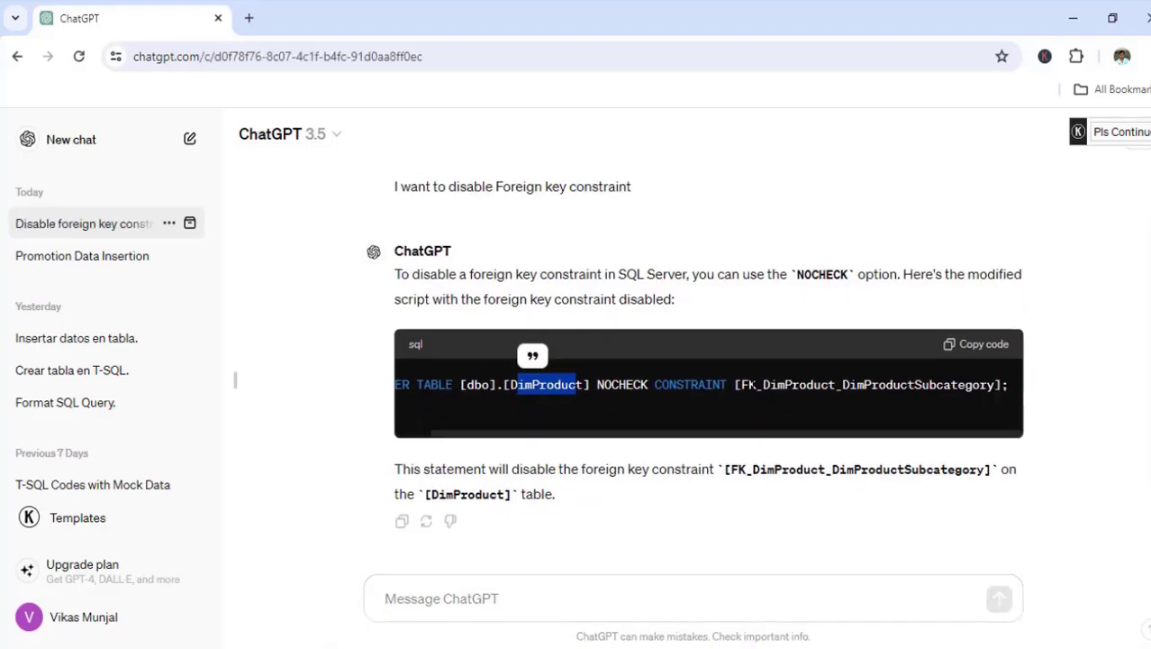
drag(749, 384, 1010, 408)
click(934, 413)
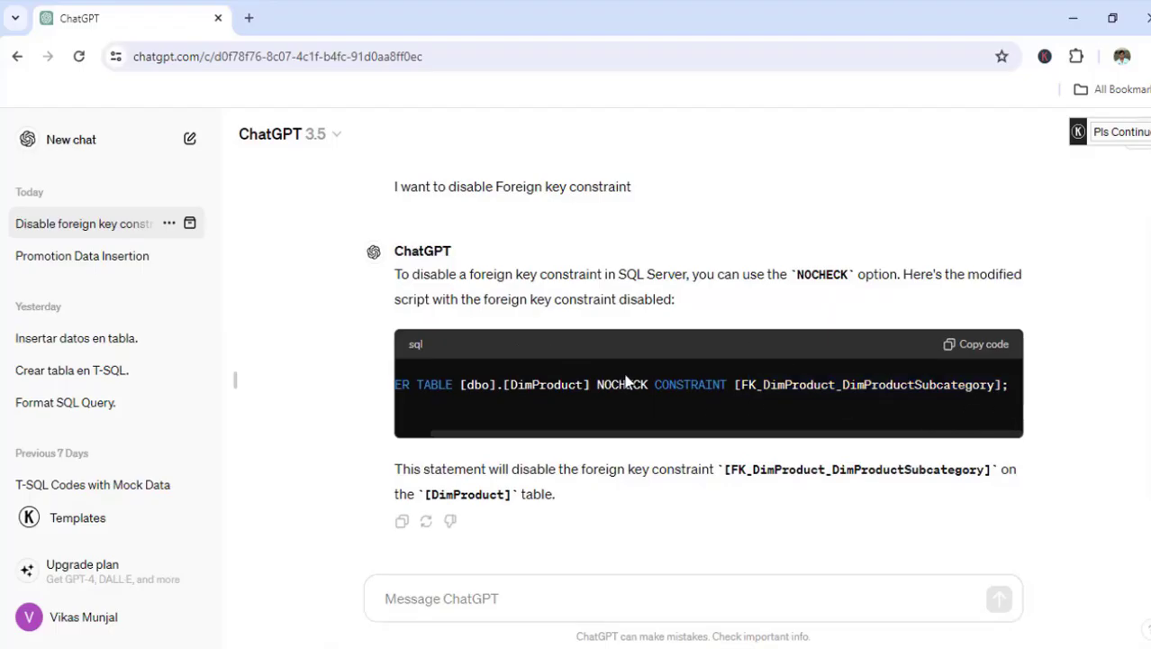
drag(737, 385, 995, 386)
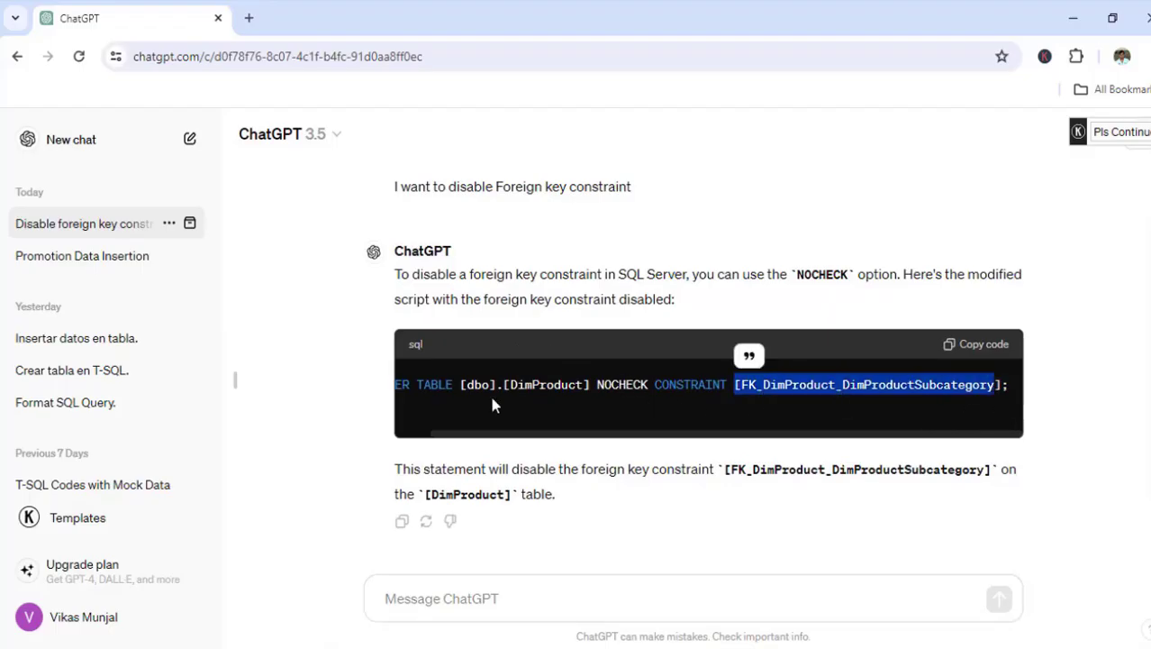
drag(598, 384, 655, 384)
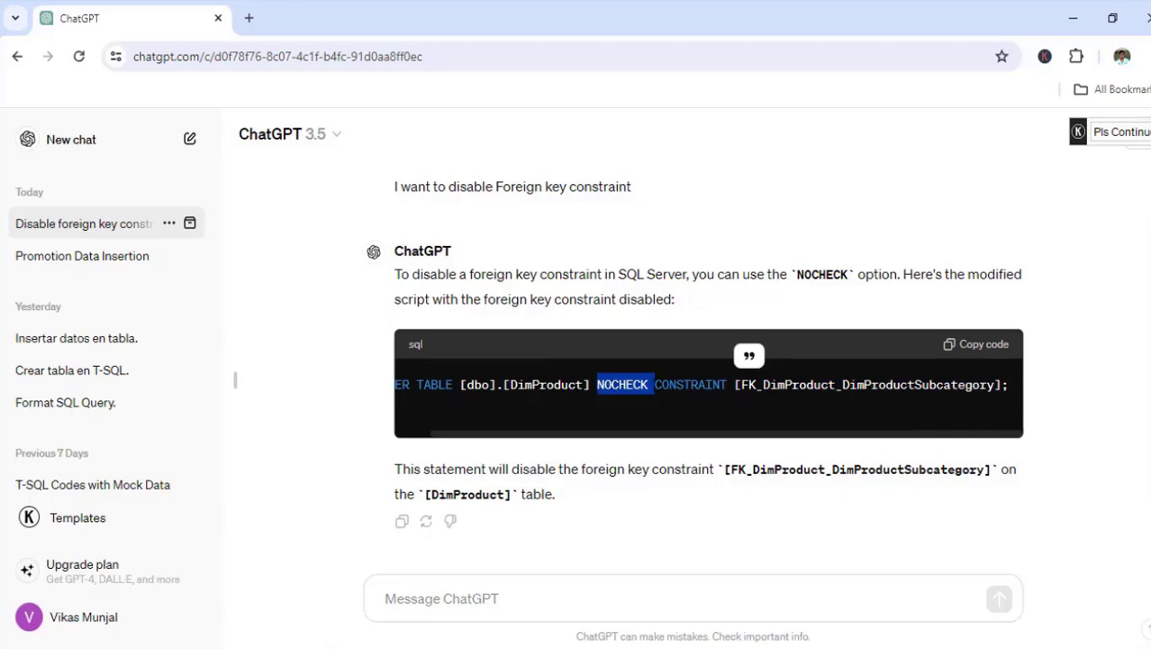
click(654, 412)
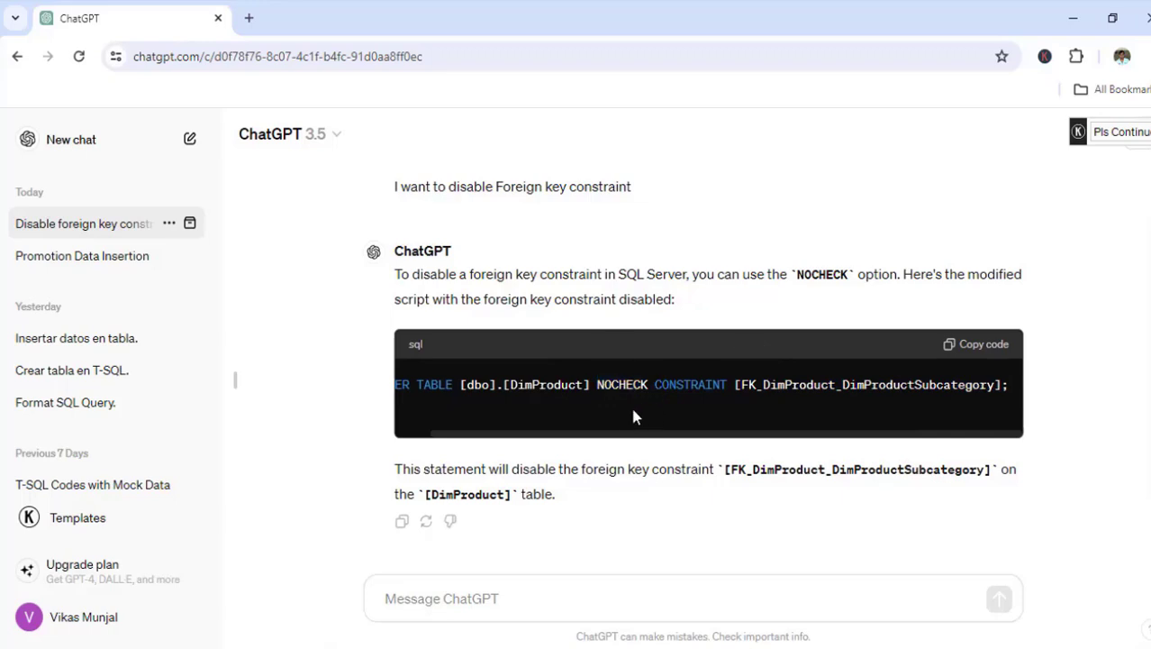
- Send ChatGPT the follow-up message "Later i have to enable it"
click(442, 607)
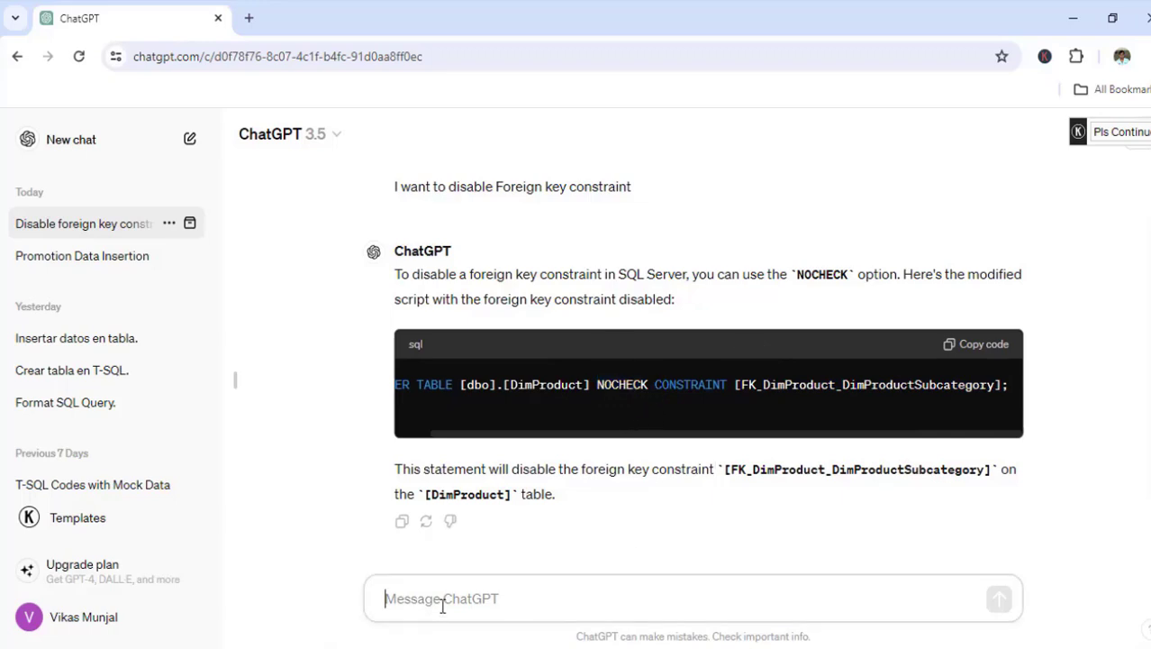
drag(525, 434, 489, 433)
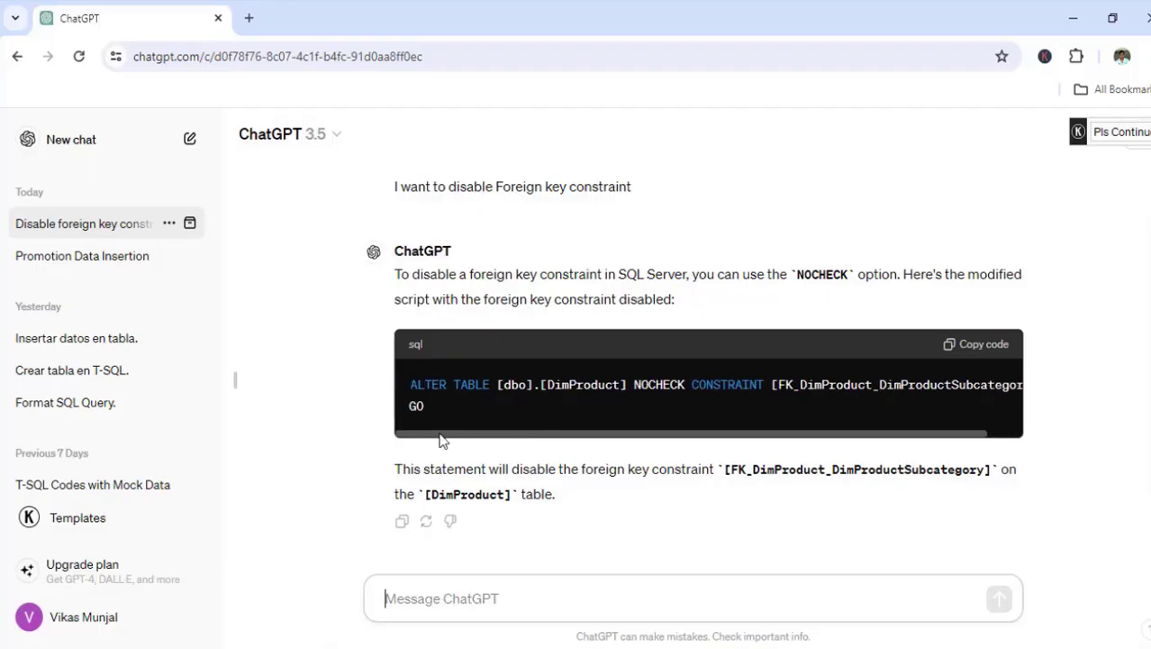
text(Later)
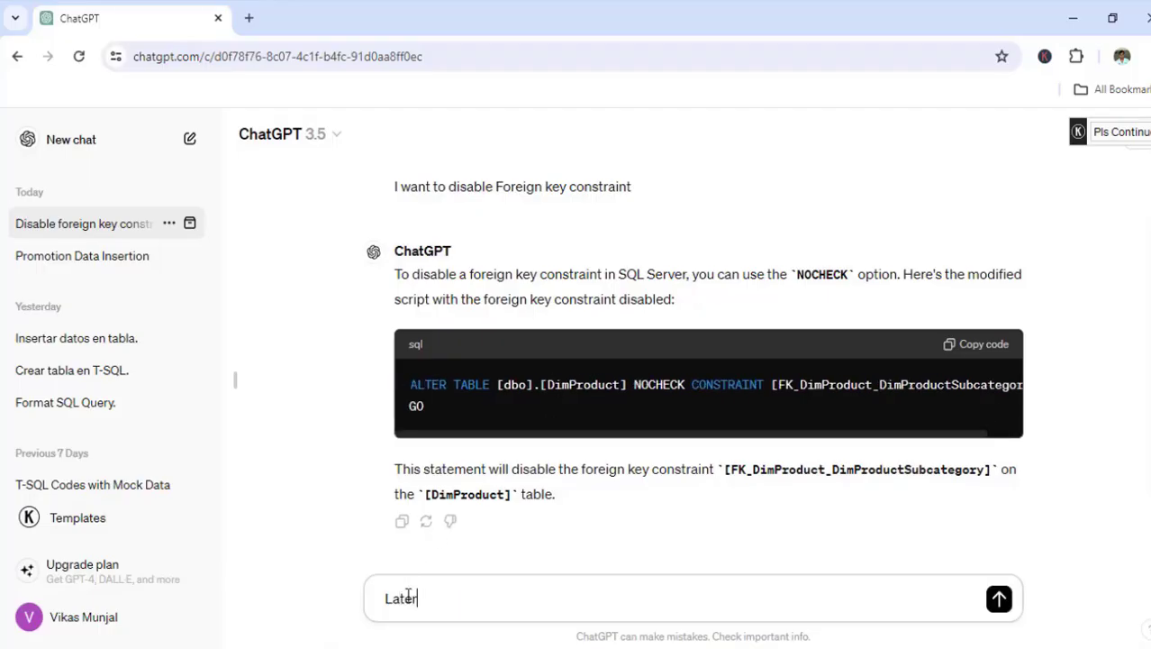
text( i have to enable it)
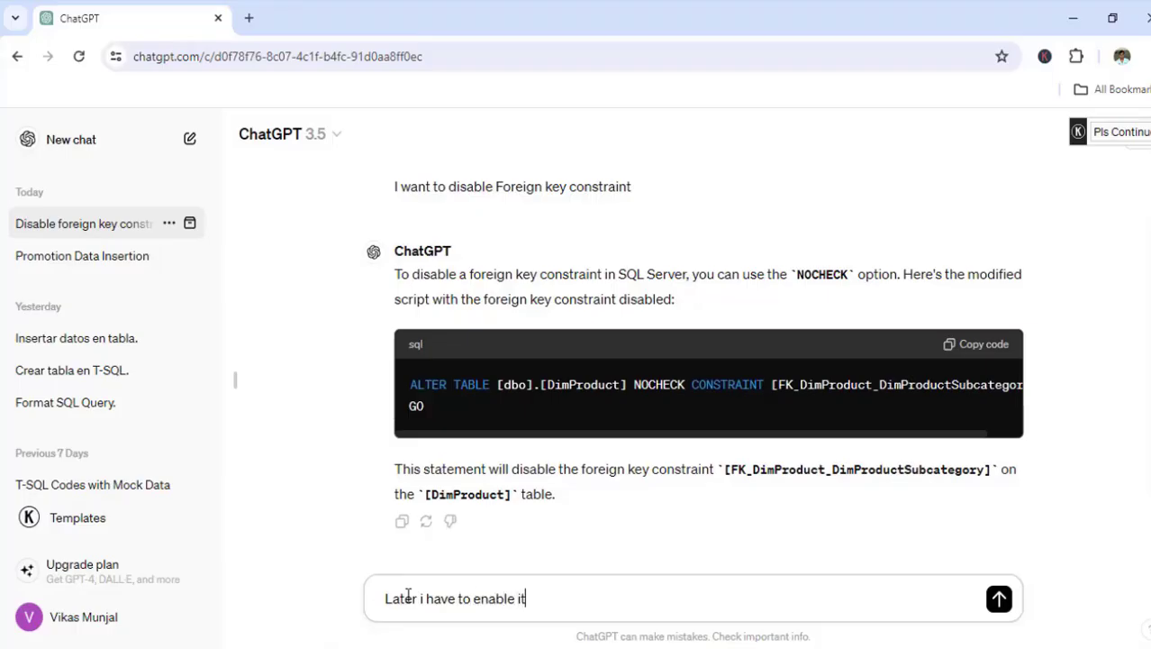
click(997, 600)
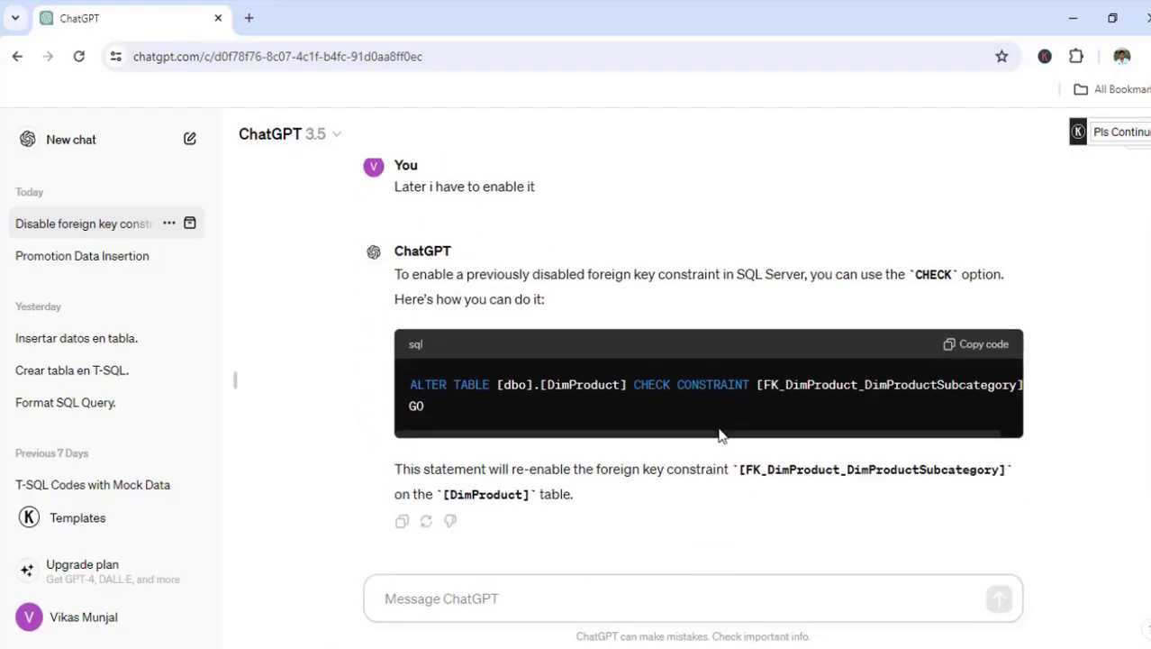
- Compare the NOCHECK CONSTRAINT statement for disabling the foreign key with the CHECK CONSTRAINT statement for re-enabling it
scroll(569, 299, up, 3)
double_click(660, 258)
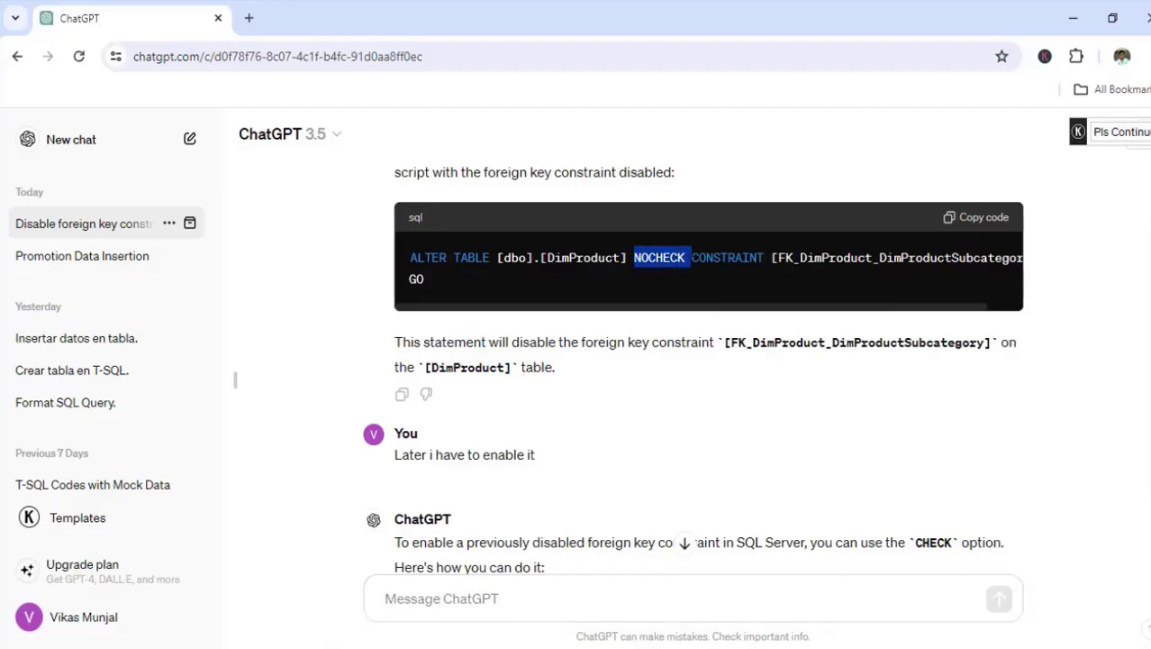
scroll(684, 386, down, 3)
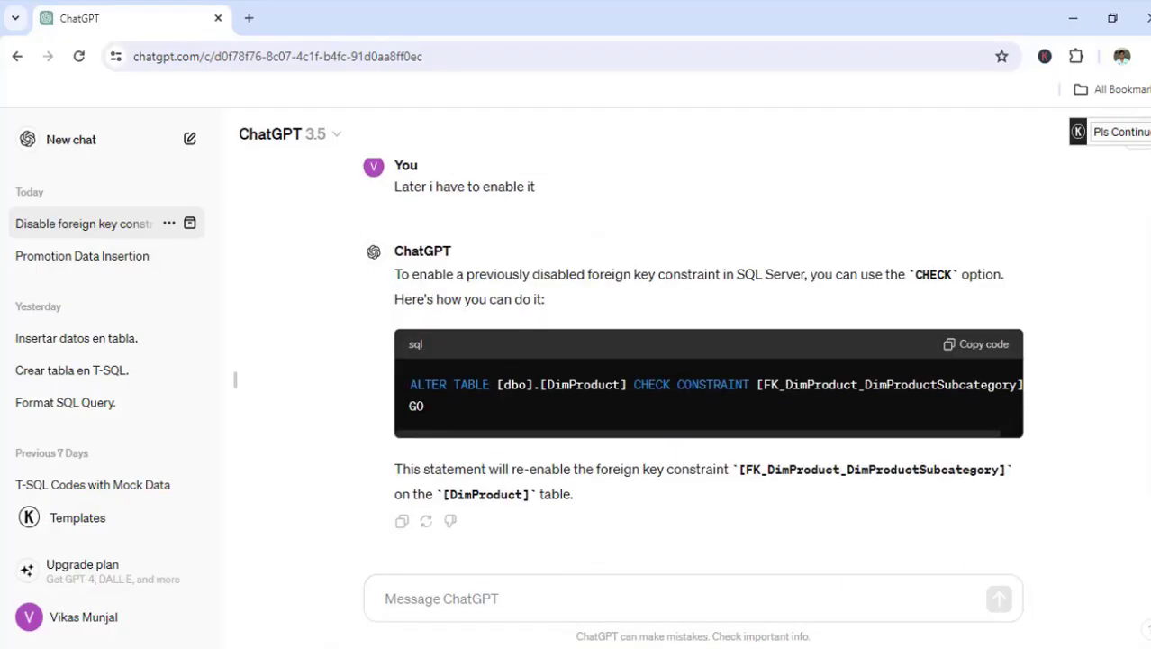
drag(636, 384, 818, 389)
scroll(817, 389, up, 3)
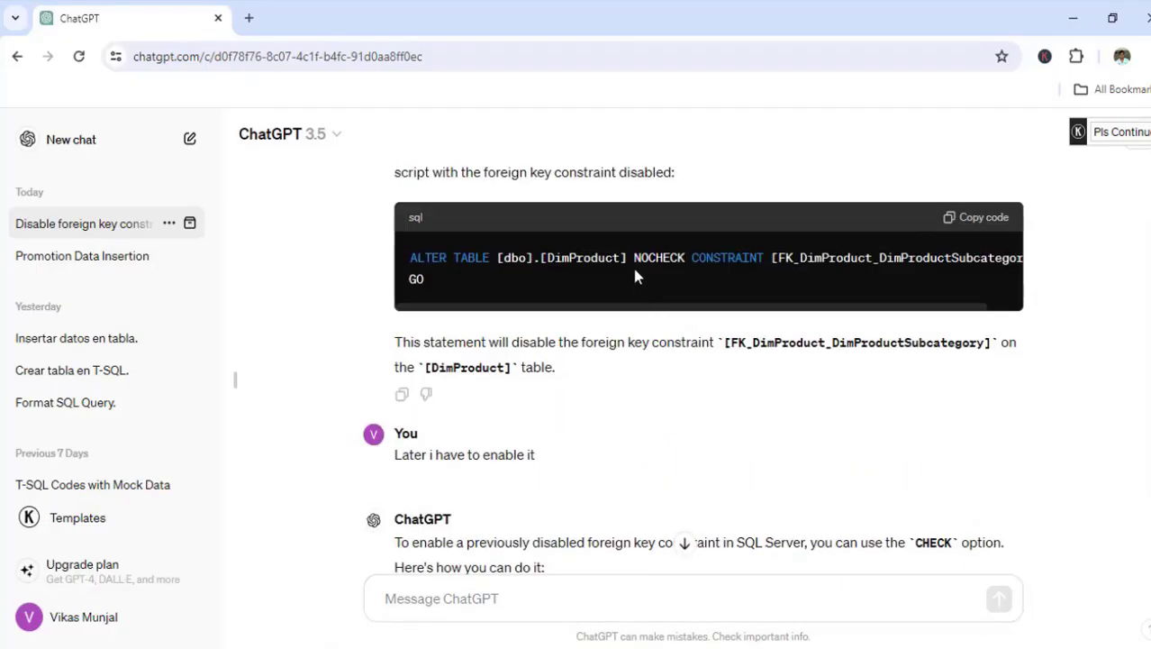
drag(662, 257, 691, 259)
scroll(720, 412, down, 3)
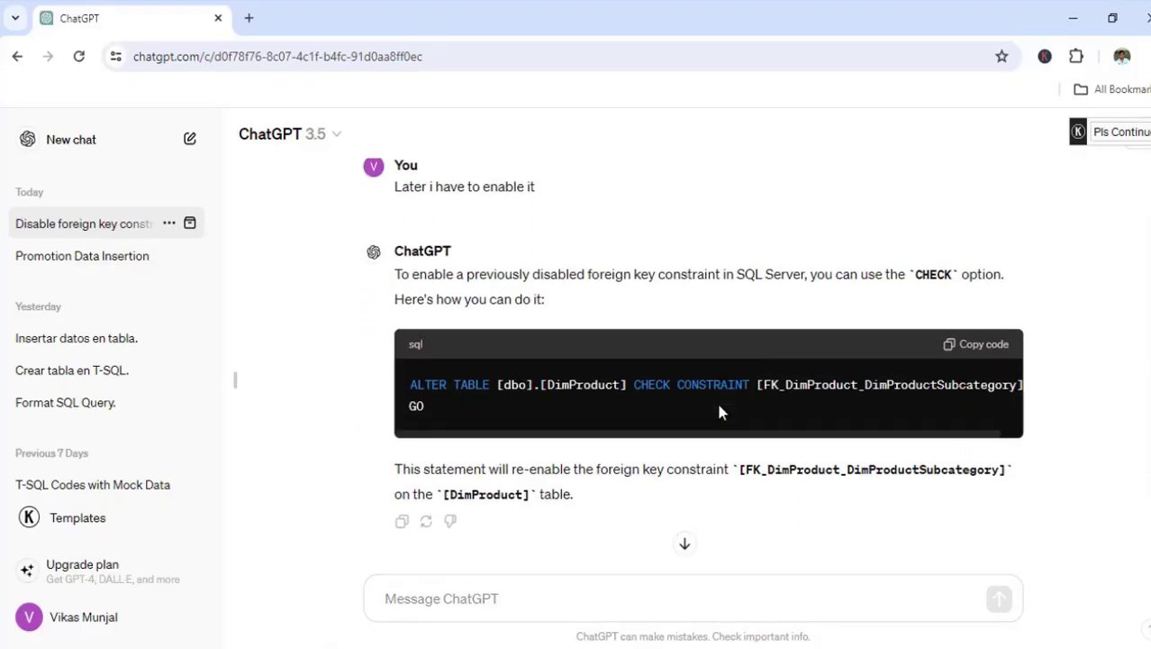
drag(641, 385, 824, 407)
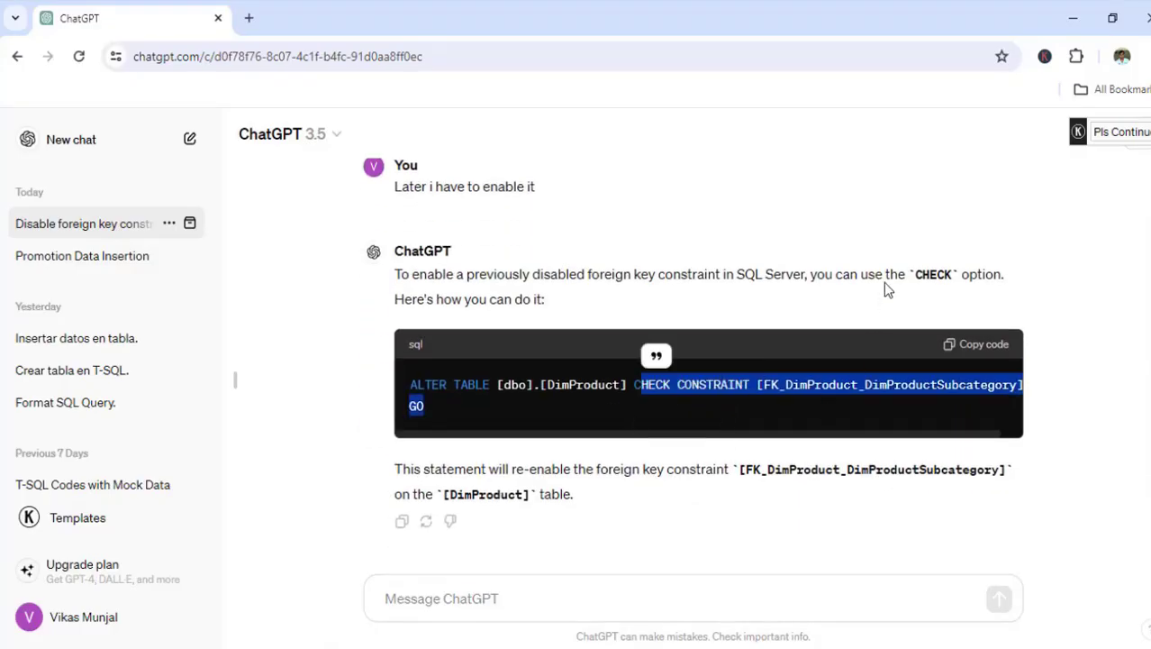
- Copy ChatGPT's NOCHECK CONSTRAINT statement and paste it beneath the CREATE TABLE script in SQL Server Management Studio's SQLQuery29
scroll(887, 285, up, 4)
click(992, 307)
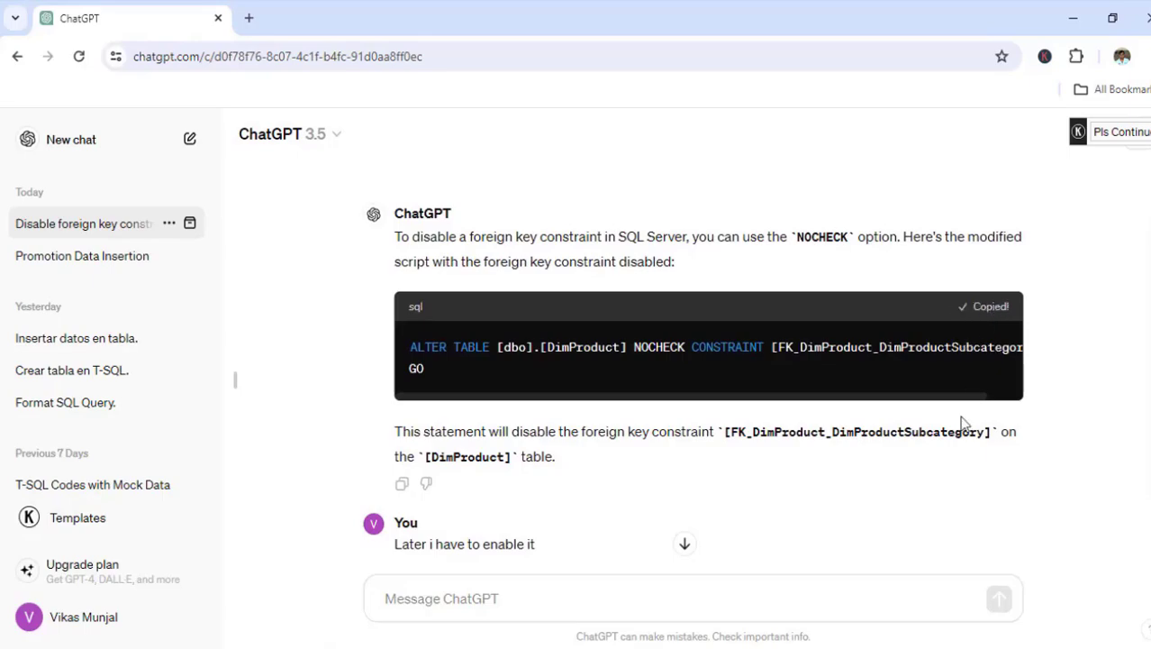
key(alt+Tab)
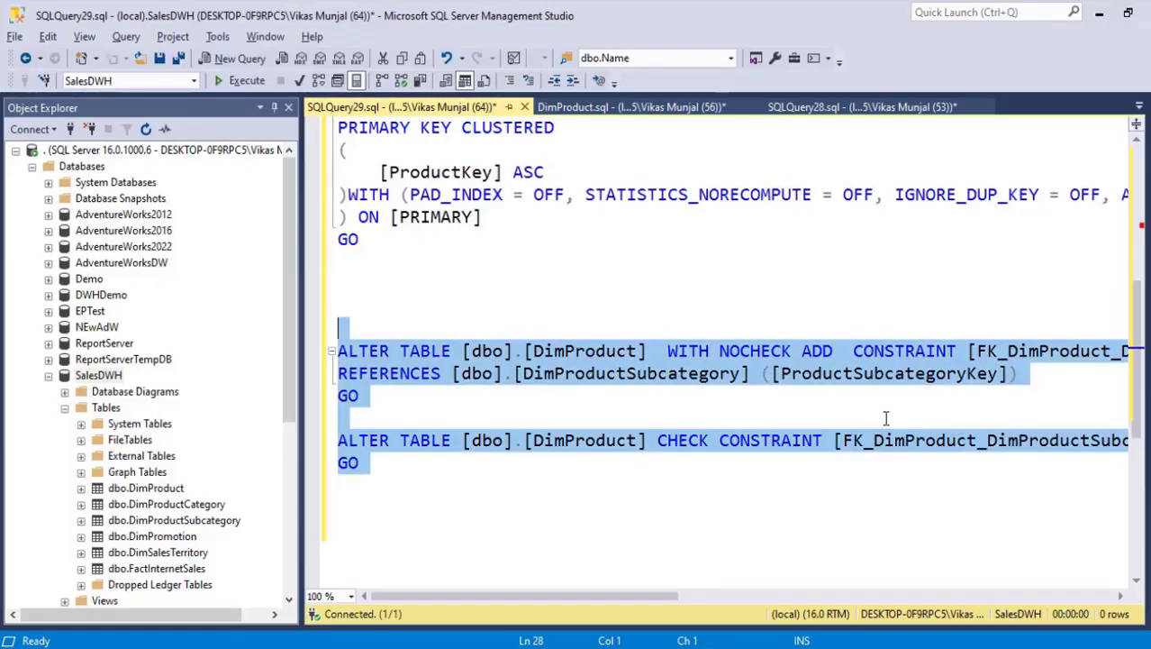
click(386, 275)
key(ctrl+v)
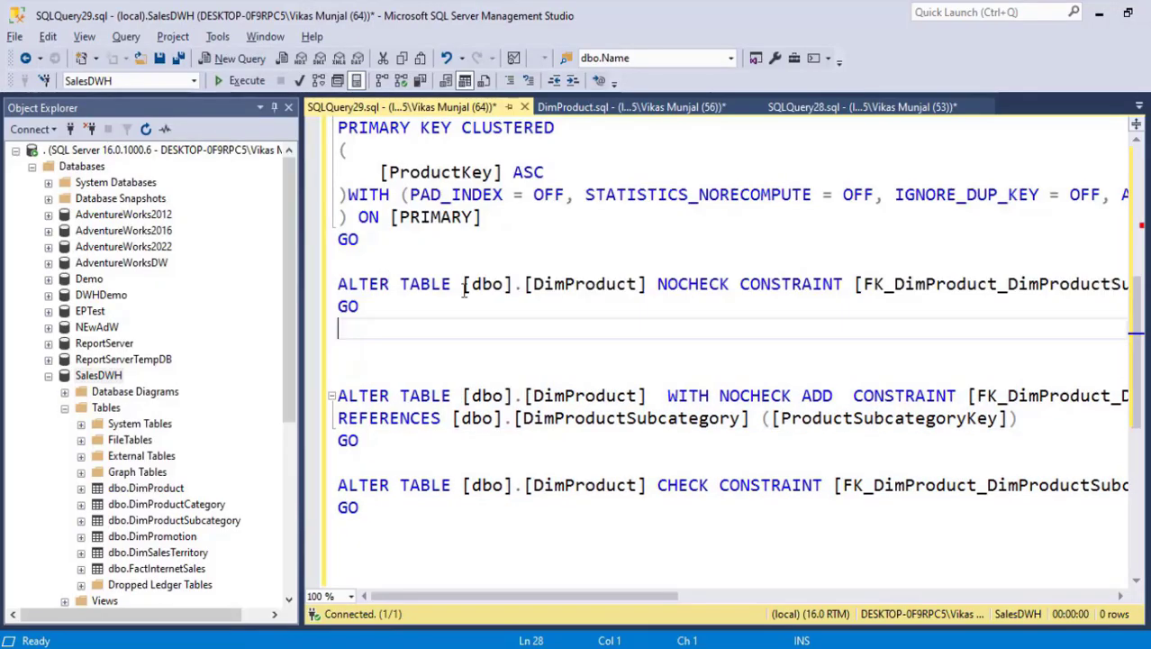
- Add the comment "--Disable F.K" above the pasted NOCHECK CONSTRAINT statement
click(394, 263)
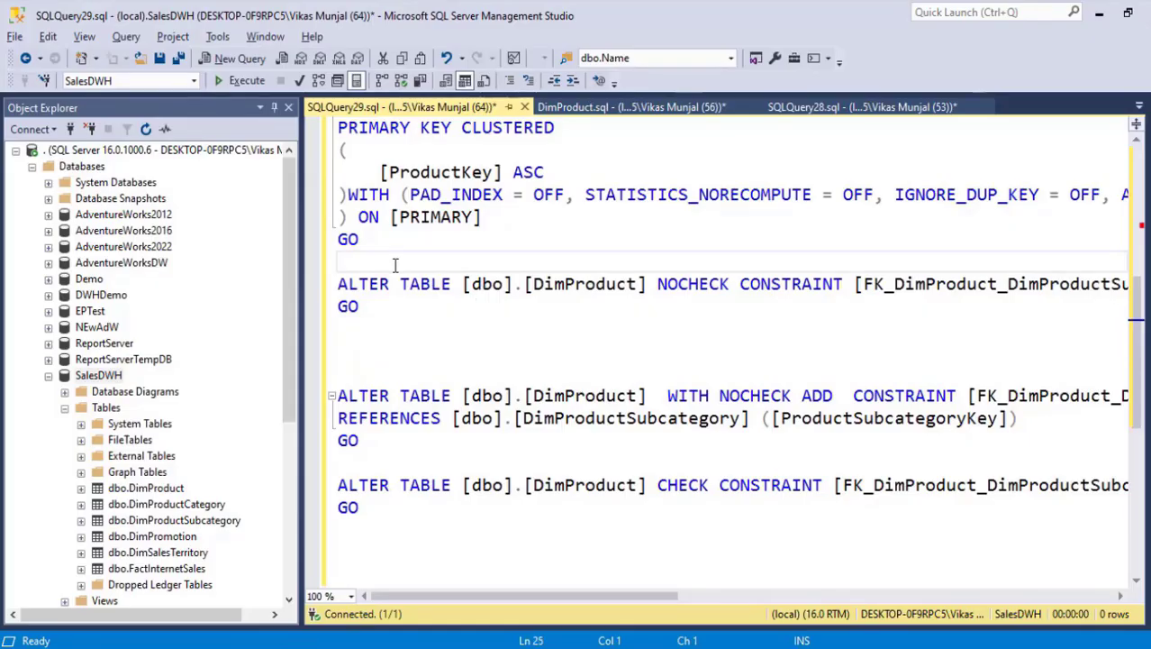
key(Return)
text(--Disab)
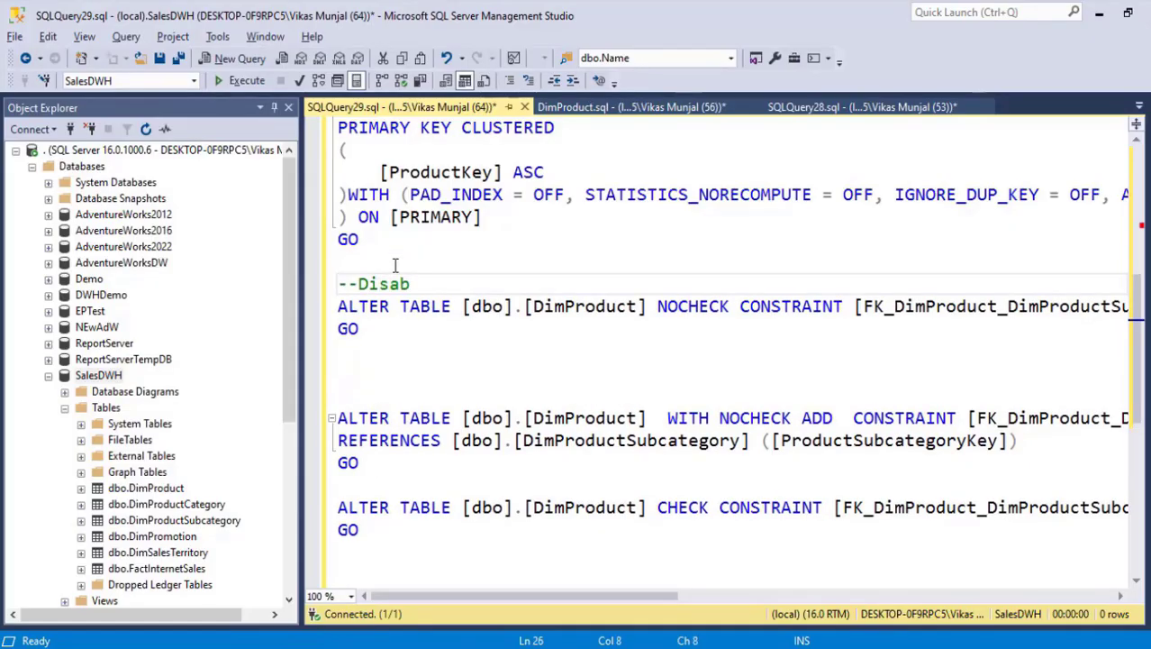
text(le F.K)
- Add the comment "--Enable F.K" below the disable statement and place ChatGPT's copied CHECK CONSTRAINT statement beneath it
click(352, 370)
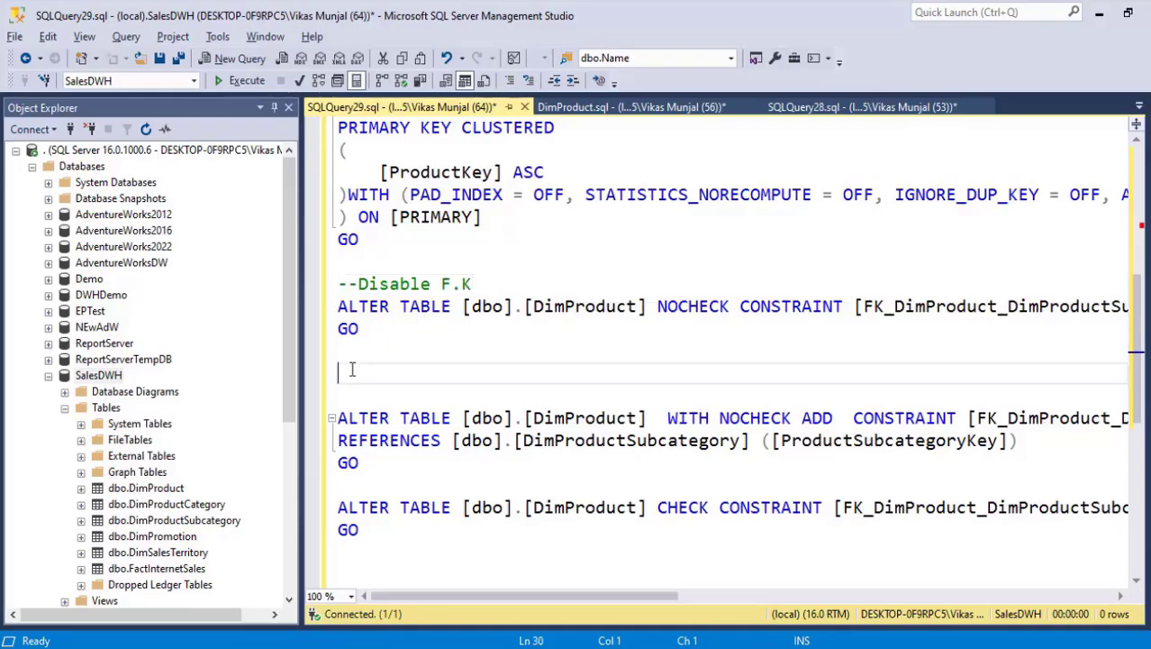
text(--Enable F.K)
key(Return)
key(alt+Tab)
scroll(707, 424, down, 3)
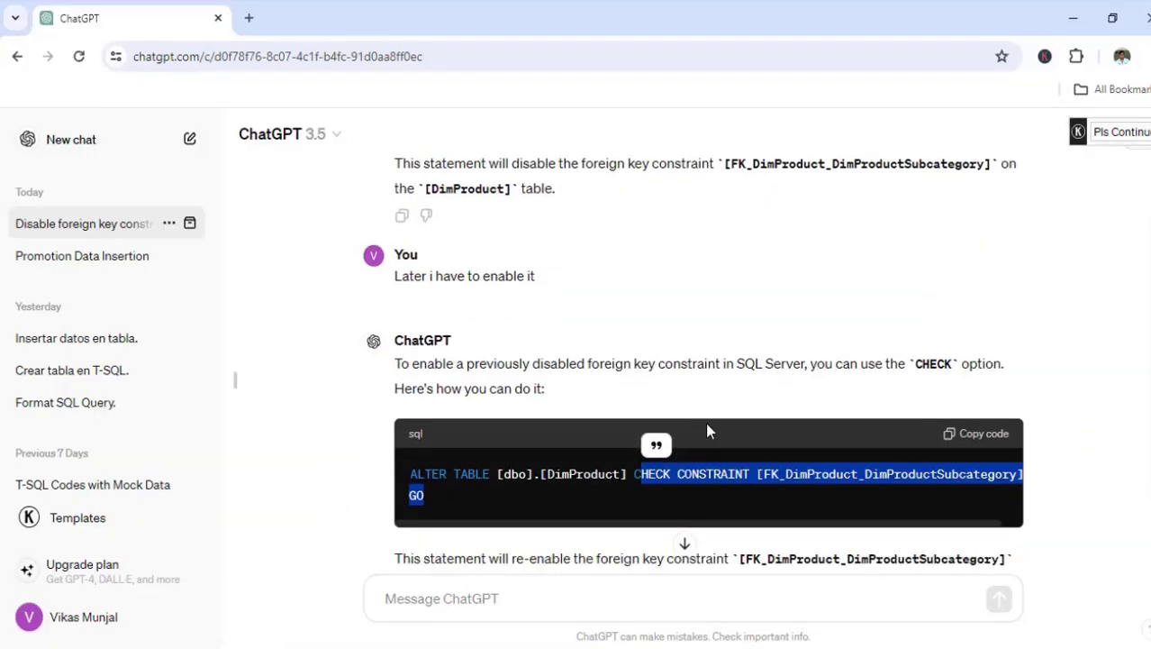
click(841, 458)
click(975, 433)
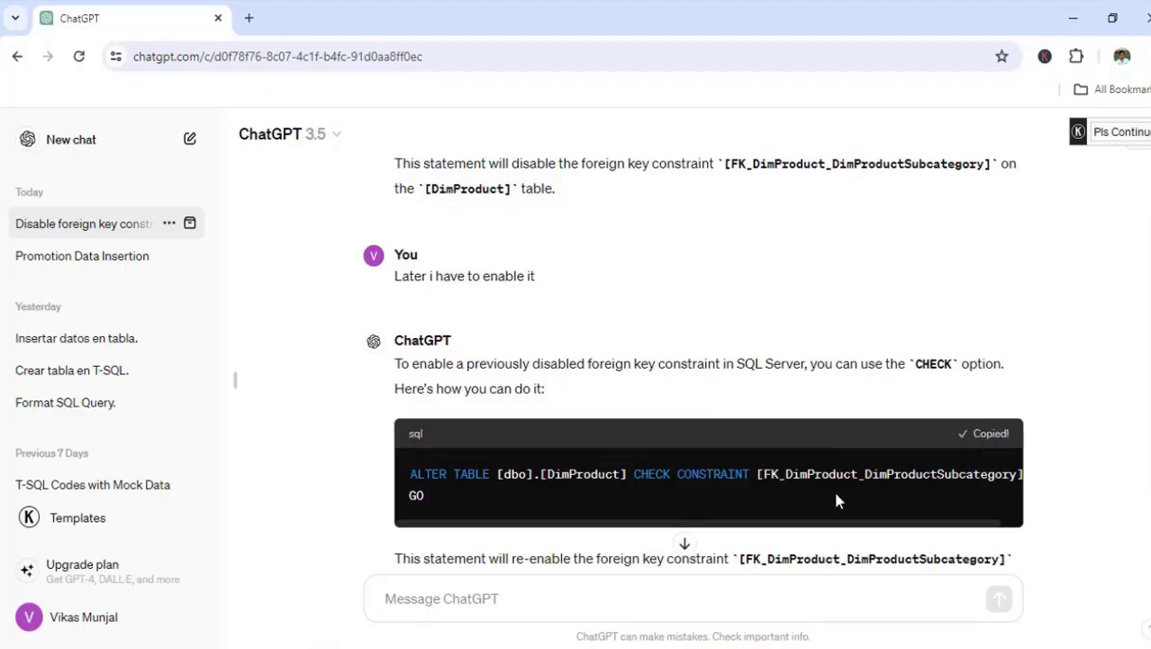
key(alt+Tab)
key(ctrl+v)
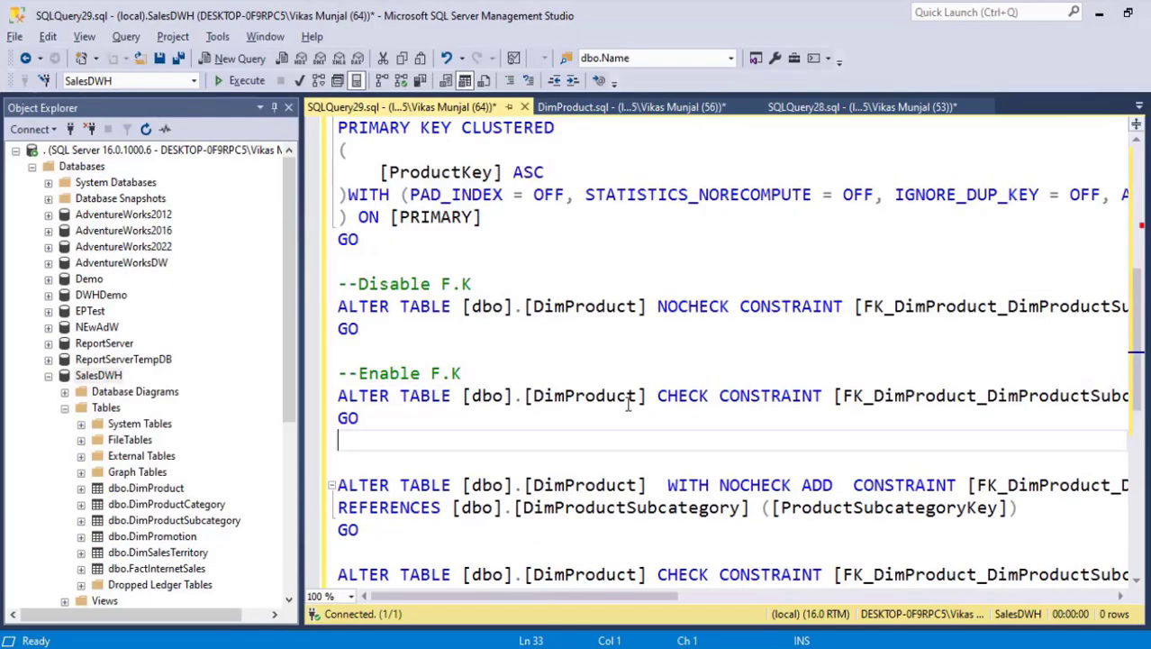
- Put the constraint name of the disable statement on its own line, run only that statement and hide the results afterward
click(855, 307)
key(Return)
drag(361, 350, 321, 307)
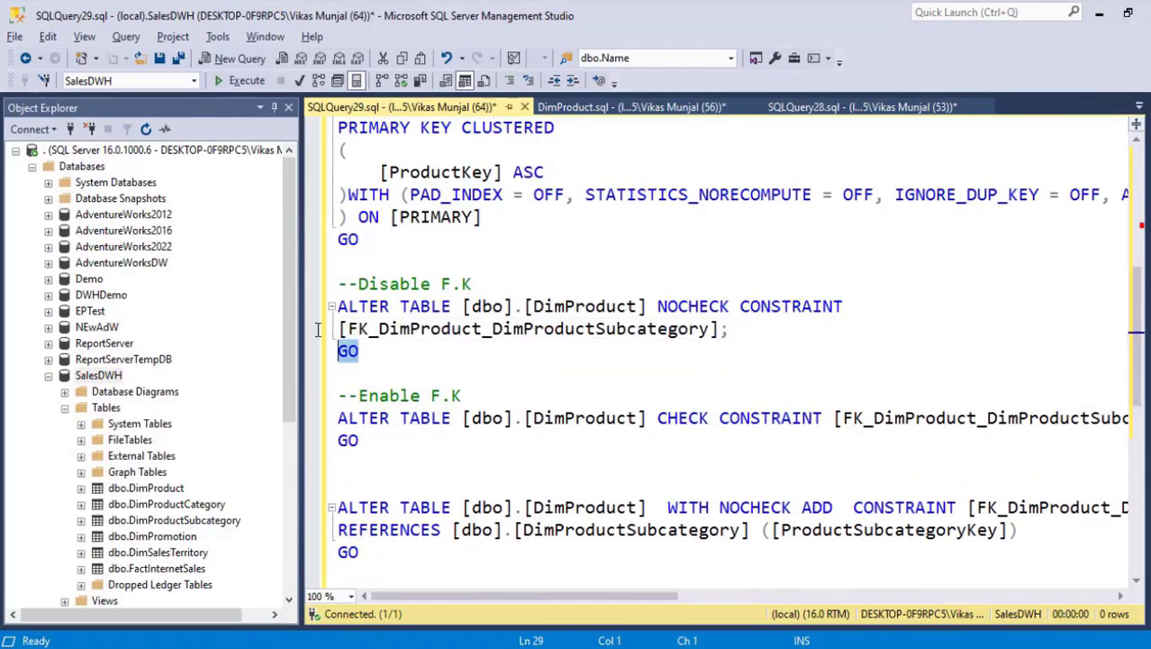
click(246, 80)
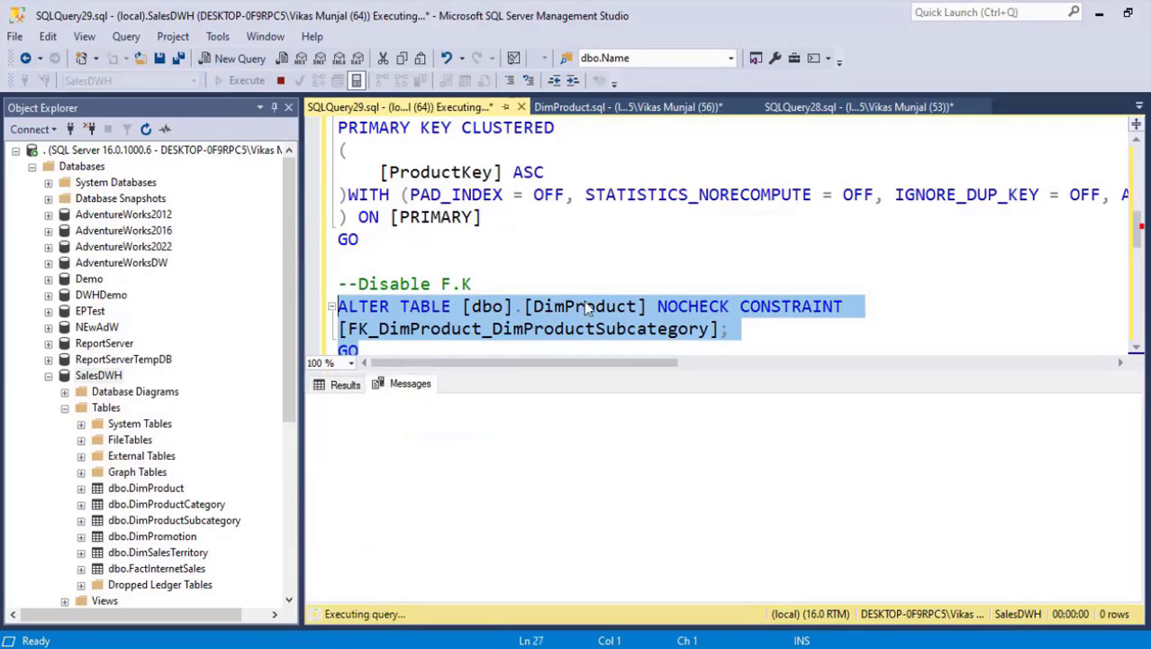
drag(340, 402, 487, 404)
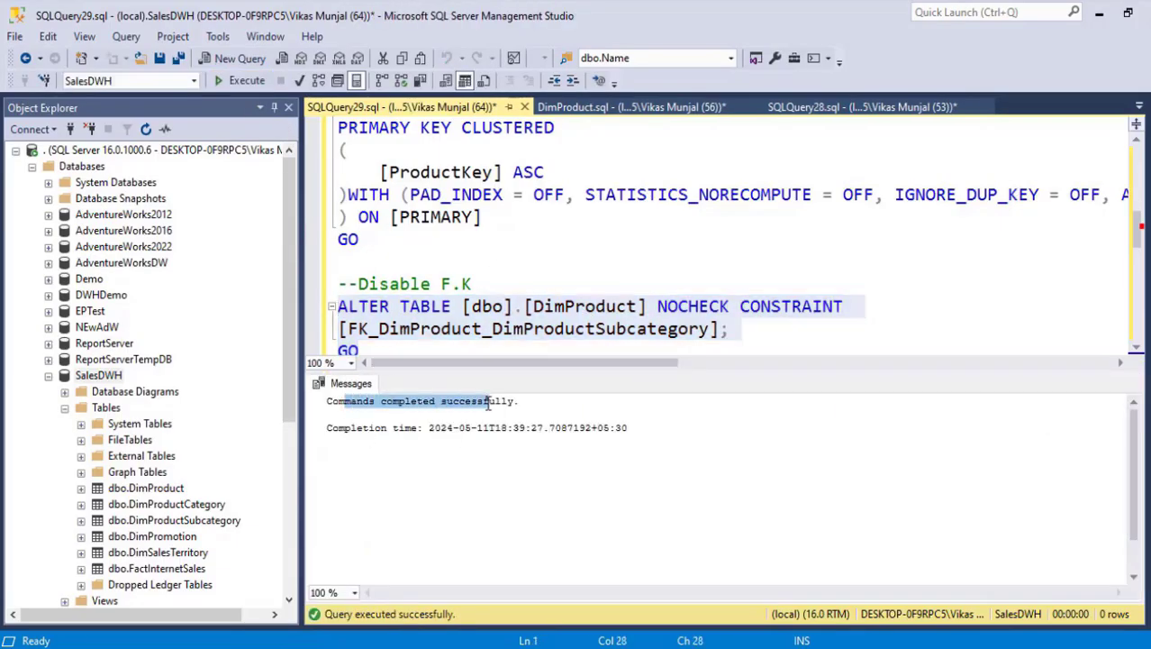
key(ctrl+r)
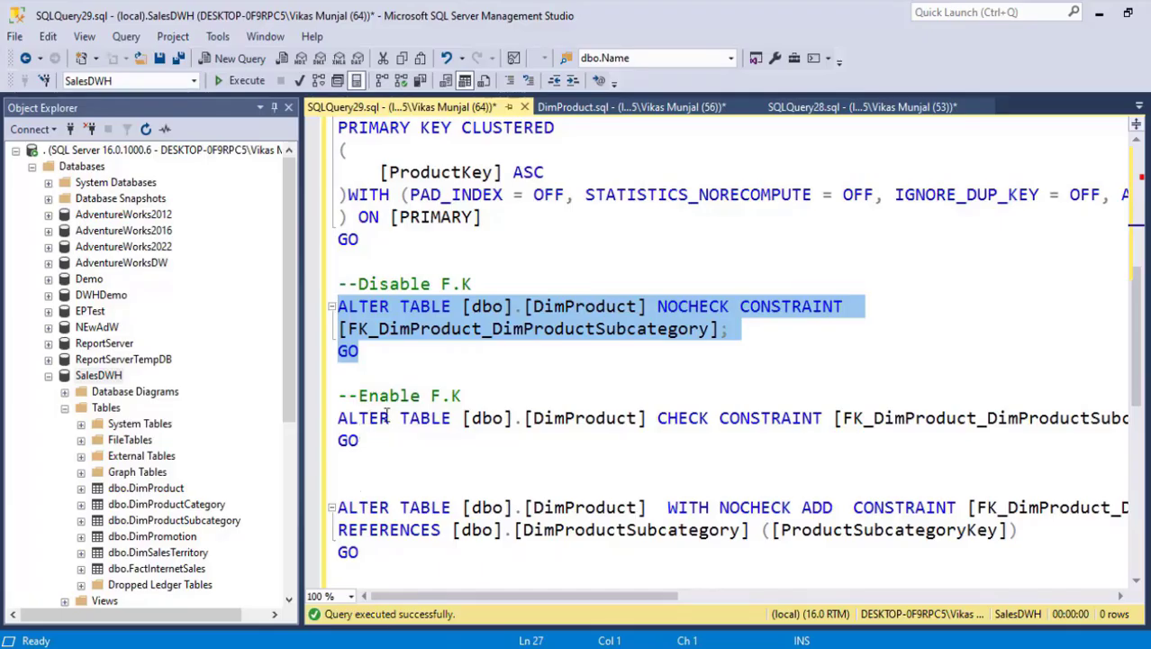
- Examine the ProductSubcategoryKey column in the CREATE TABLE script, marking its link to the primary key of DimProductSubcategory
scroll(387, 416, up, 3)
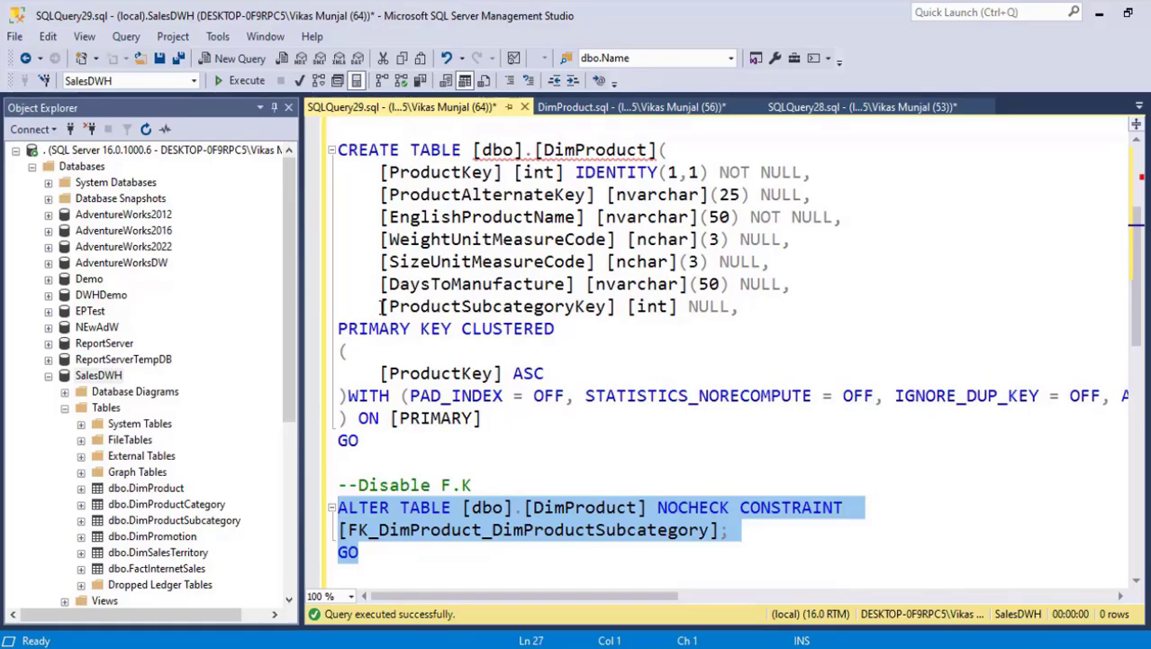
drag(382, 306, 617, 307)
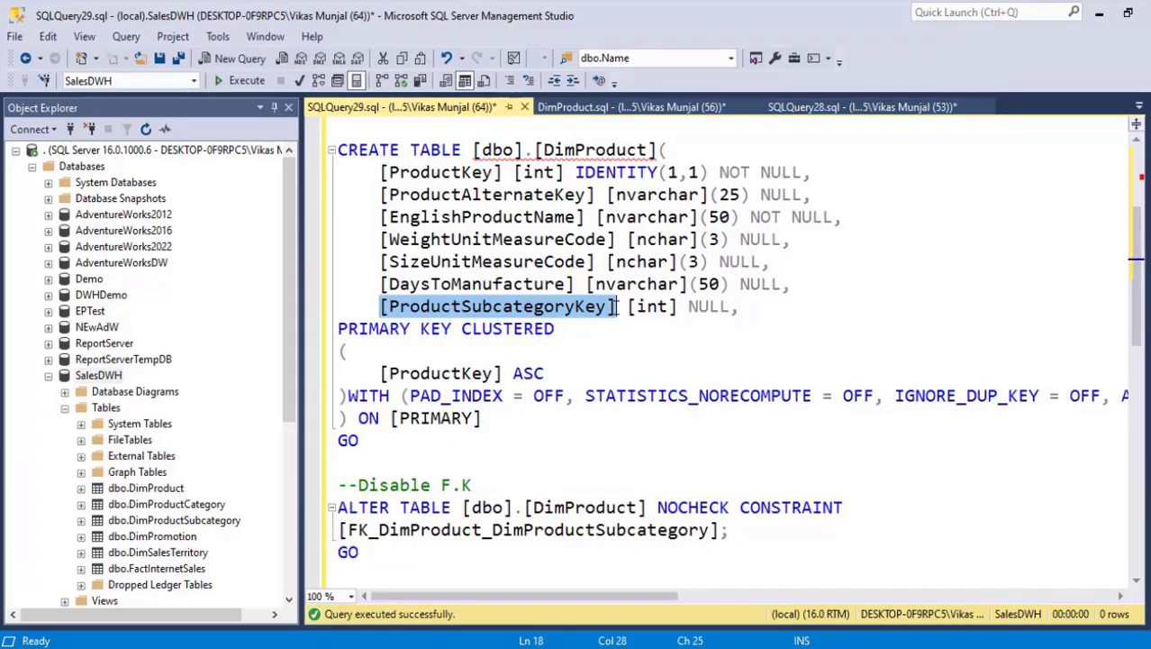
mouse_move(609, 316)
mouse_down()
mouse_move(792, 361)
mouse_move(821, 382)
mouse_move(847, 357)
mouse_move(944, 354)
mouse_up()
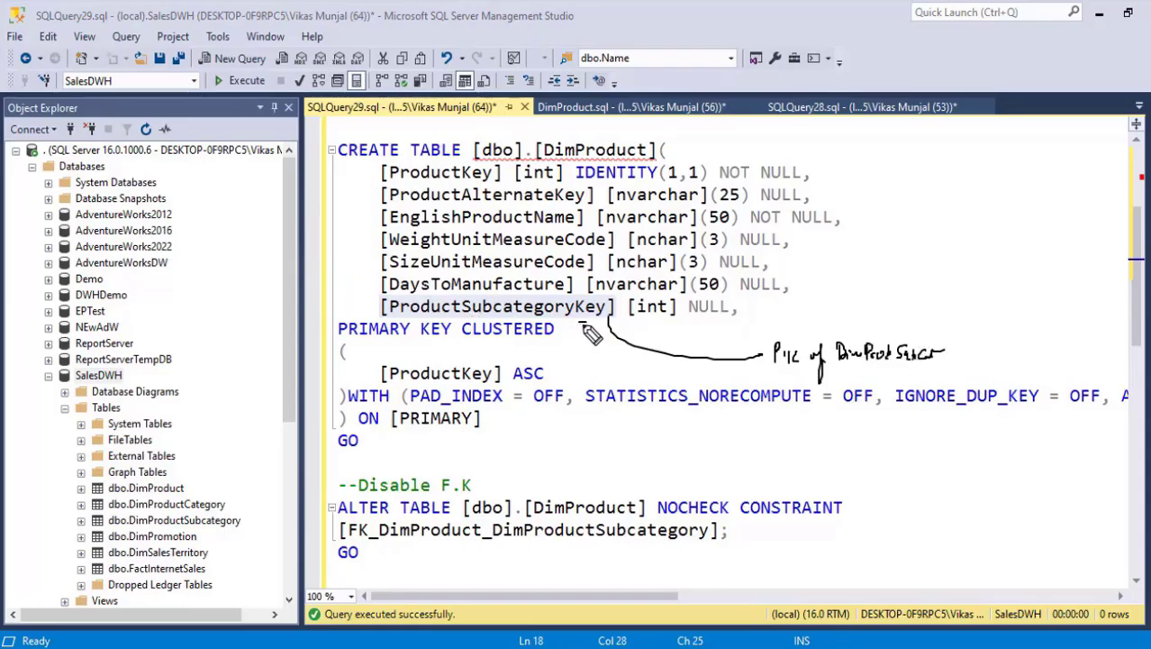
drag(578, 327, 589, 332)
drag(848, 317, 856, 326)
drag(856, 318, 848, 327)
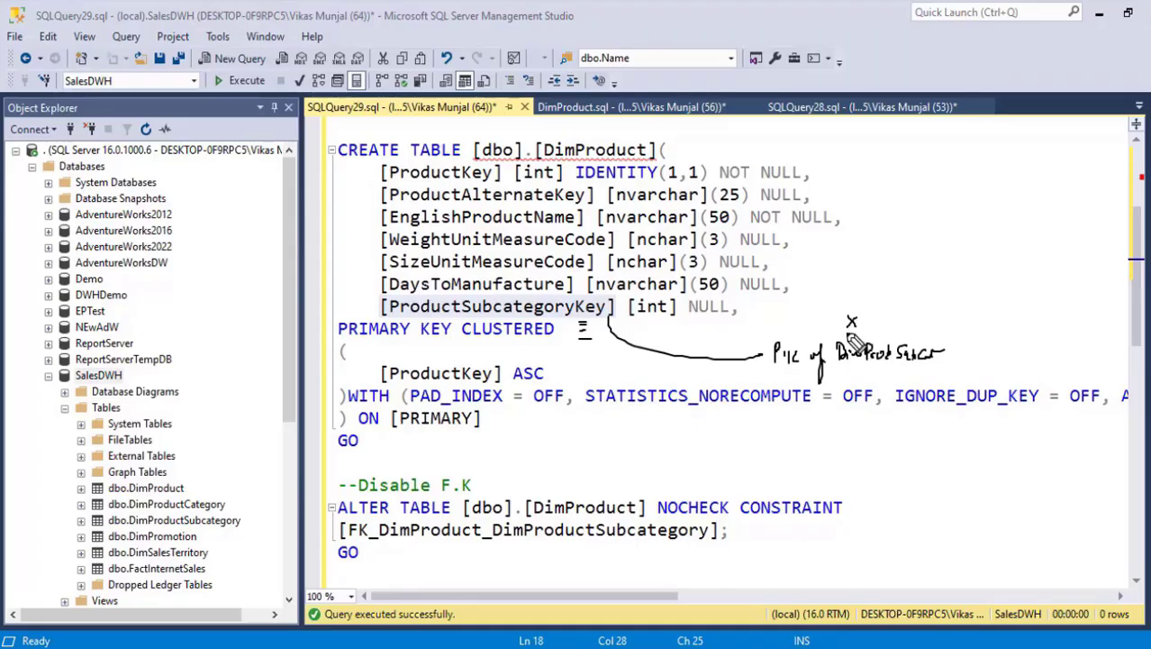
key(Escape)
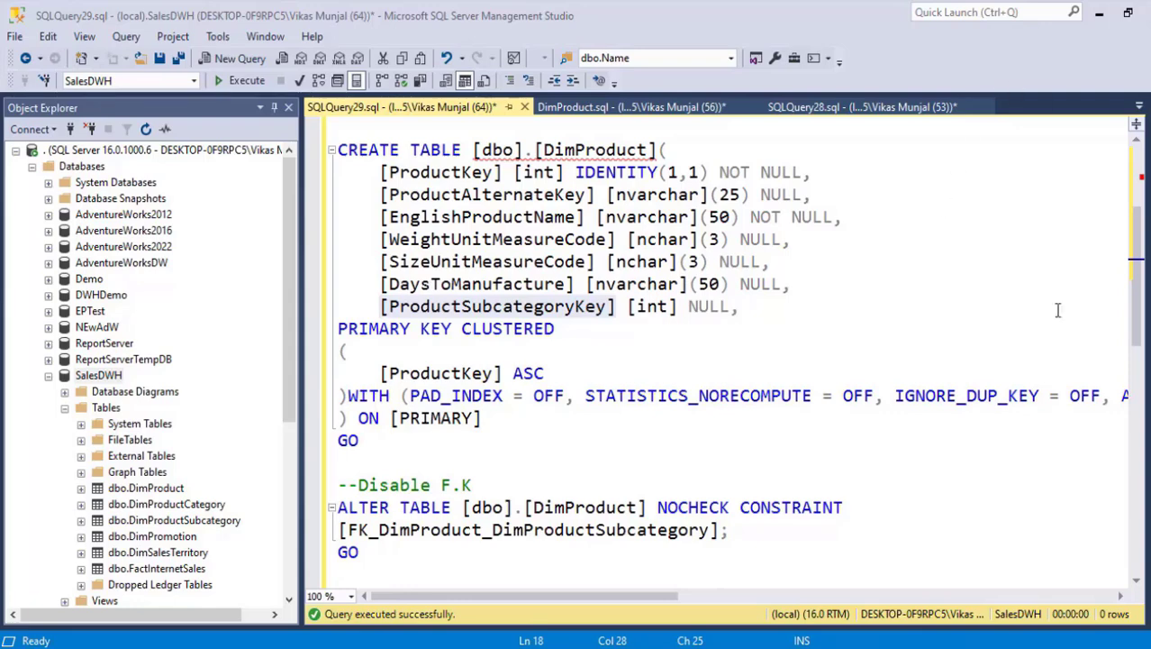
click(763, 396)
- Go back in the SQL Server Import and Export Wizard, rerun the DimProduct.csv import into DimProduct and close the wizard
key(alt+Tab)
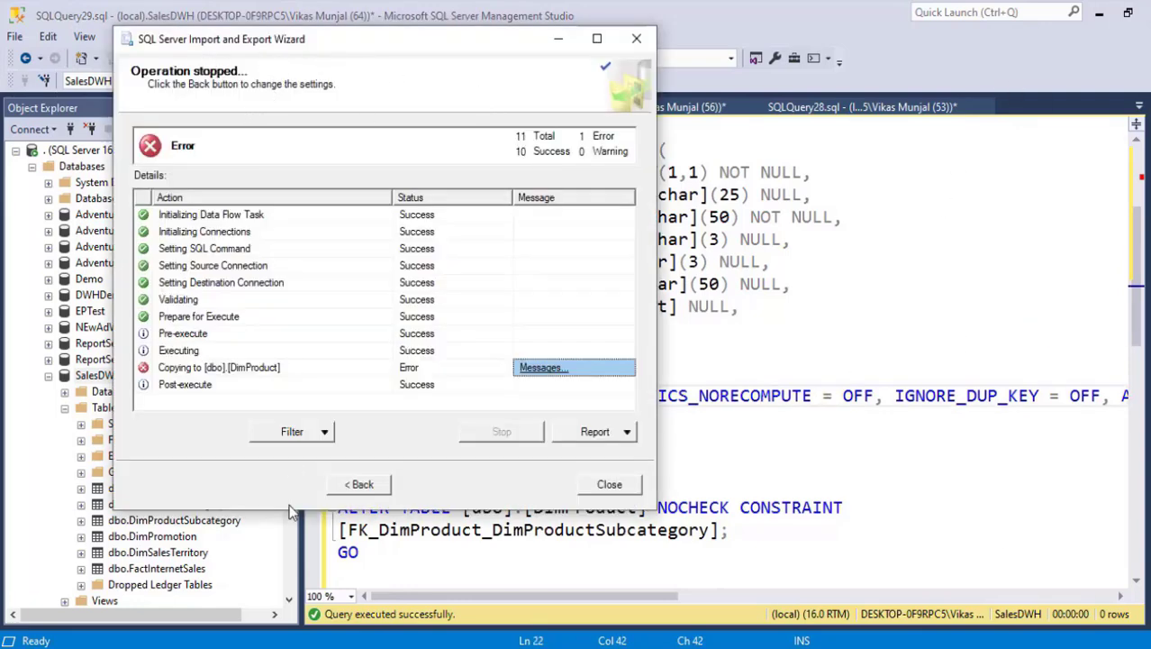
click(359, 483)
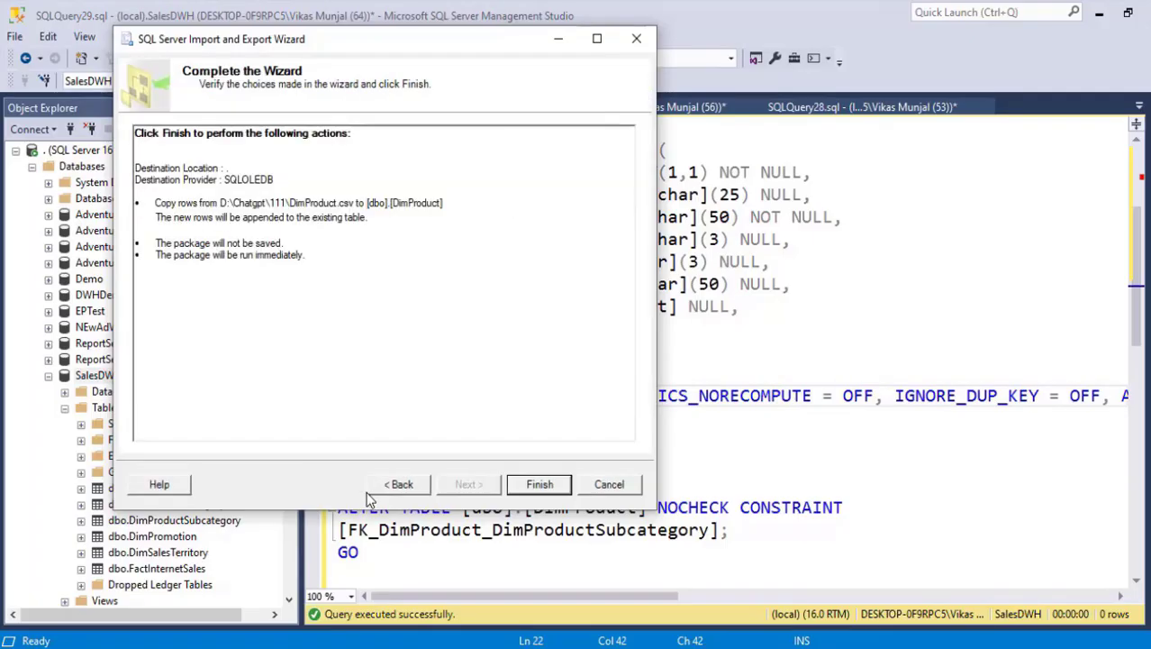
click(525, 488)
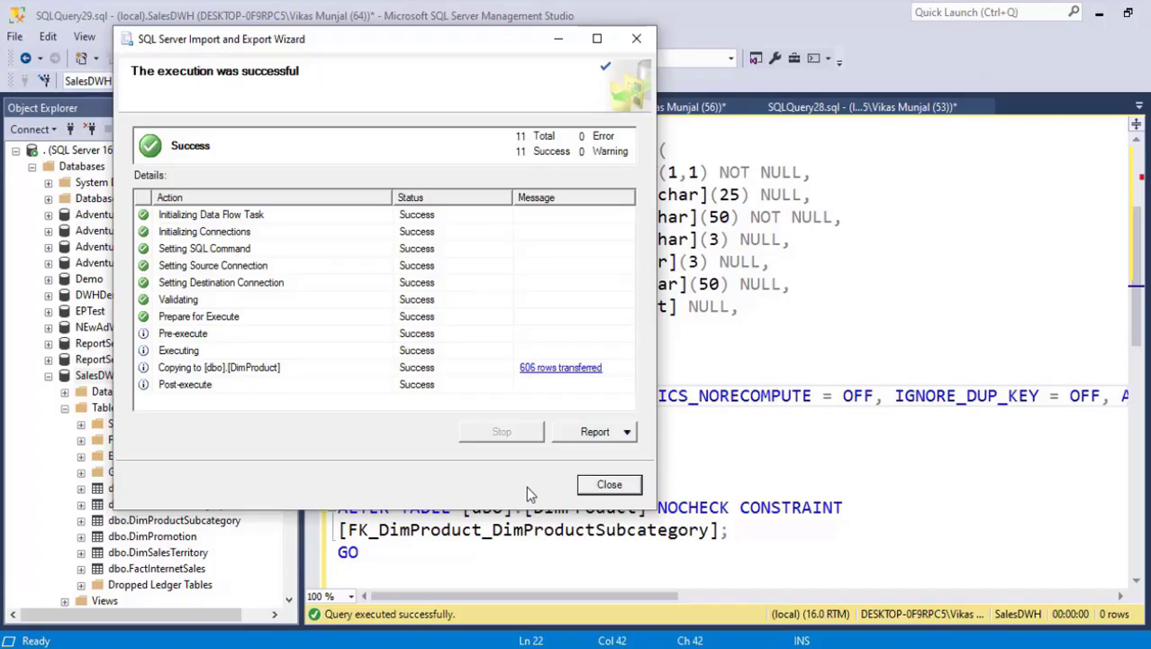
click(609, 485)
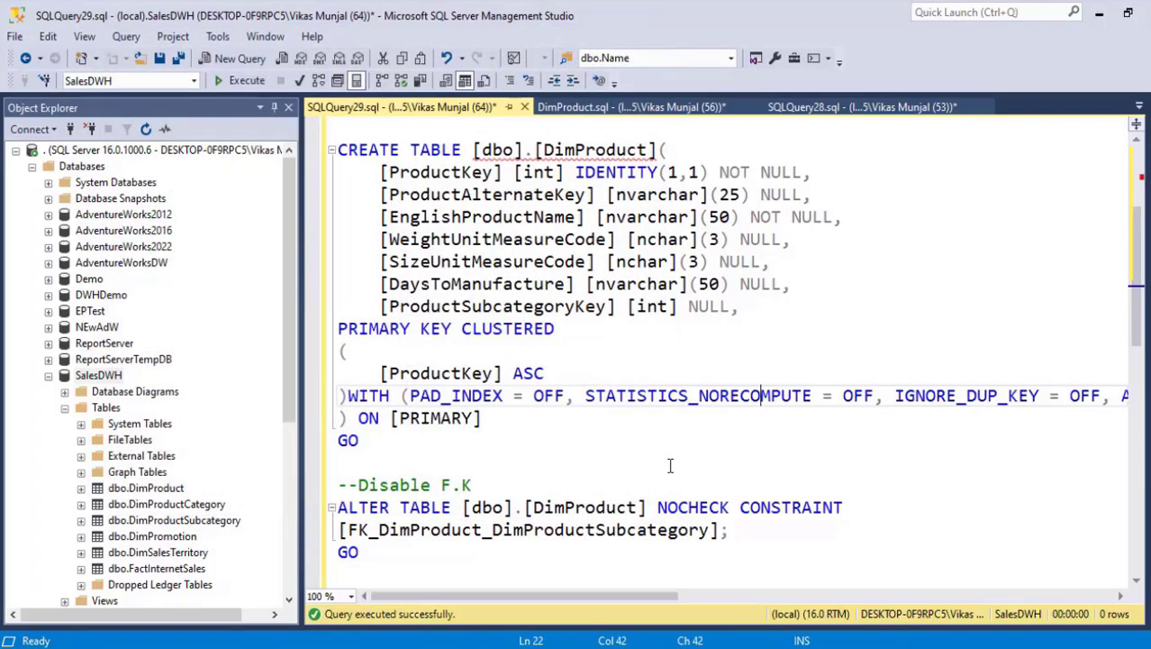
- Add the query "select * from DimProduct" at the end of the script and run only that query
scroll(670, 465, down, 1)
scroll(671, 465, up, 4)
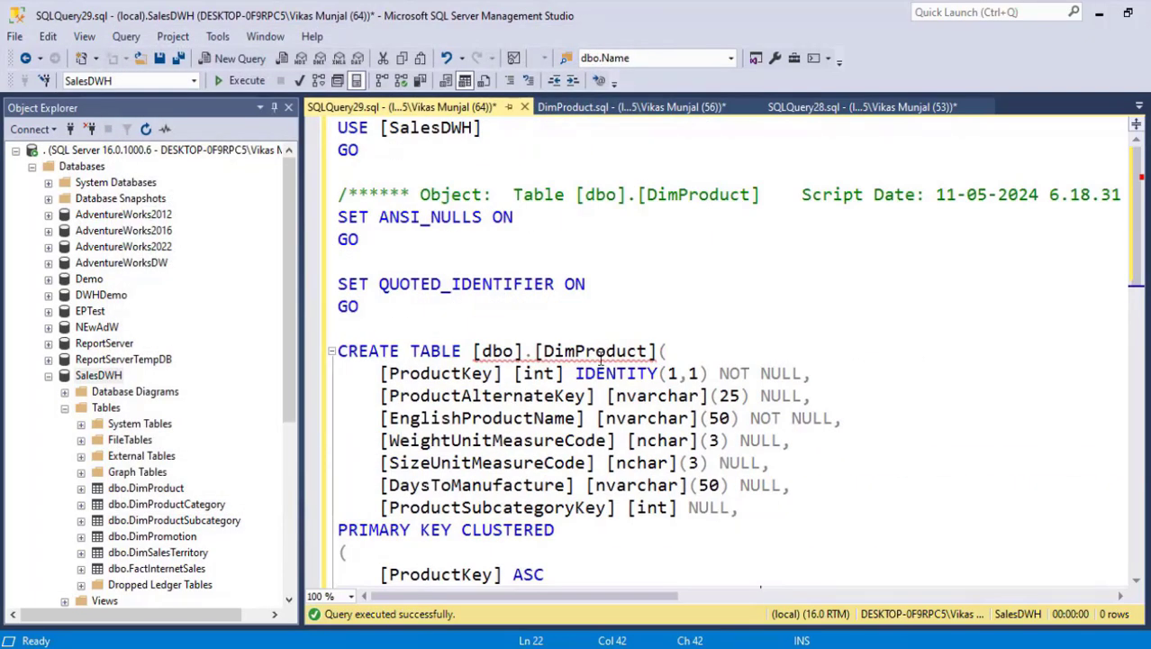
drag(541, 353, 663, 352)
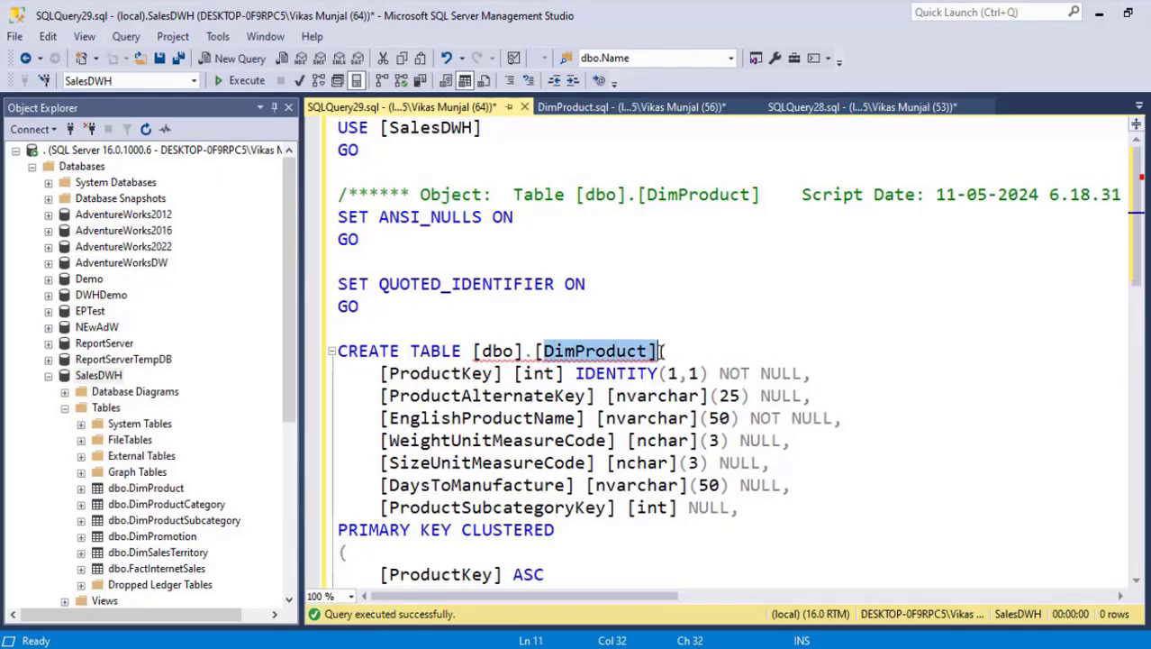
scroll(513, 423, down, 9)
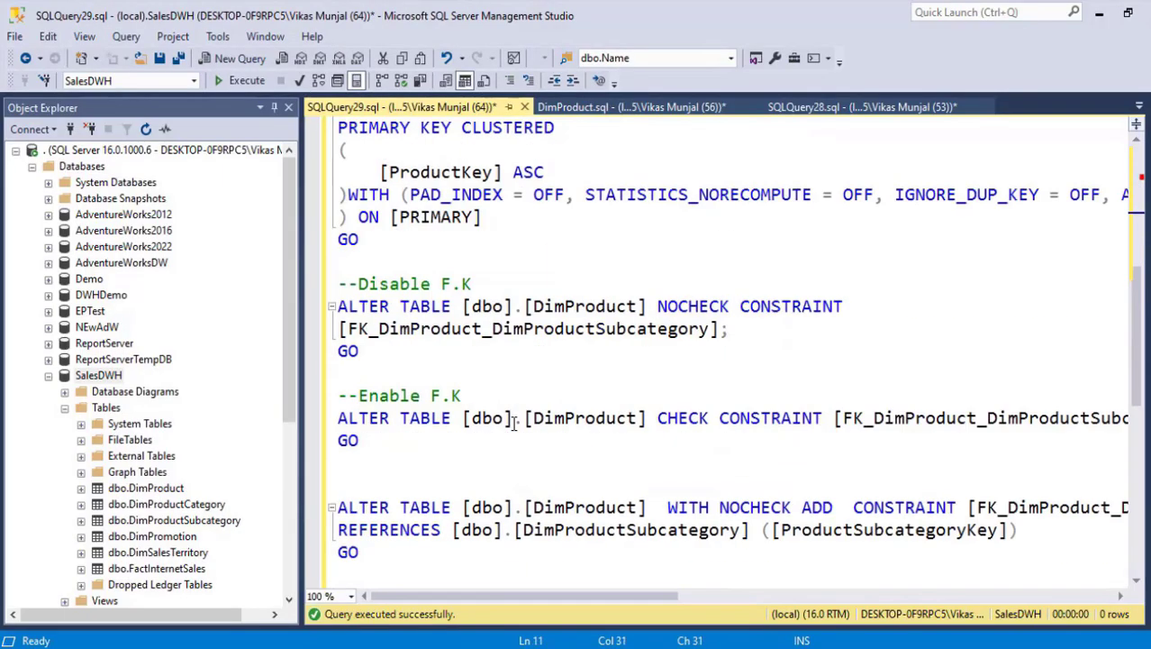
click(383, 439)
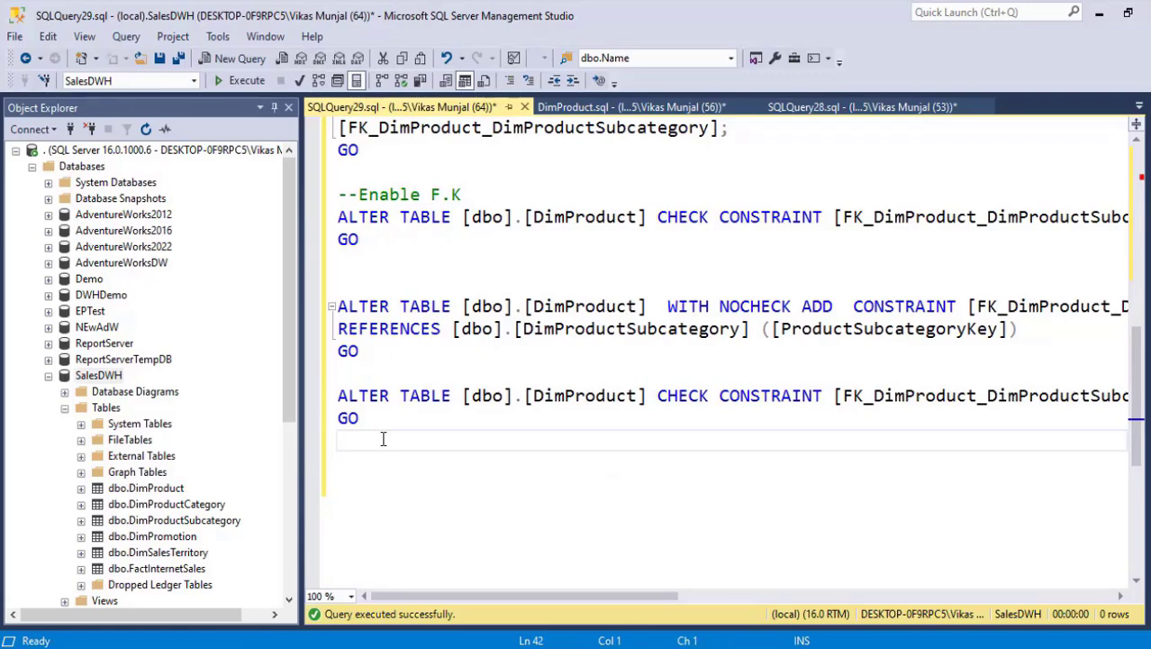
key(Return)
key(Return)
text(select)
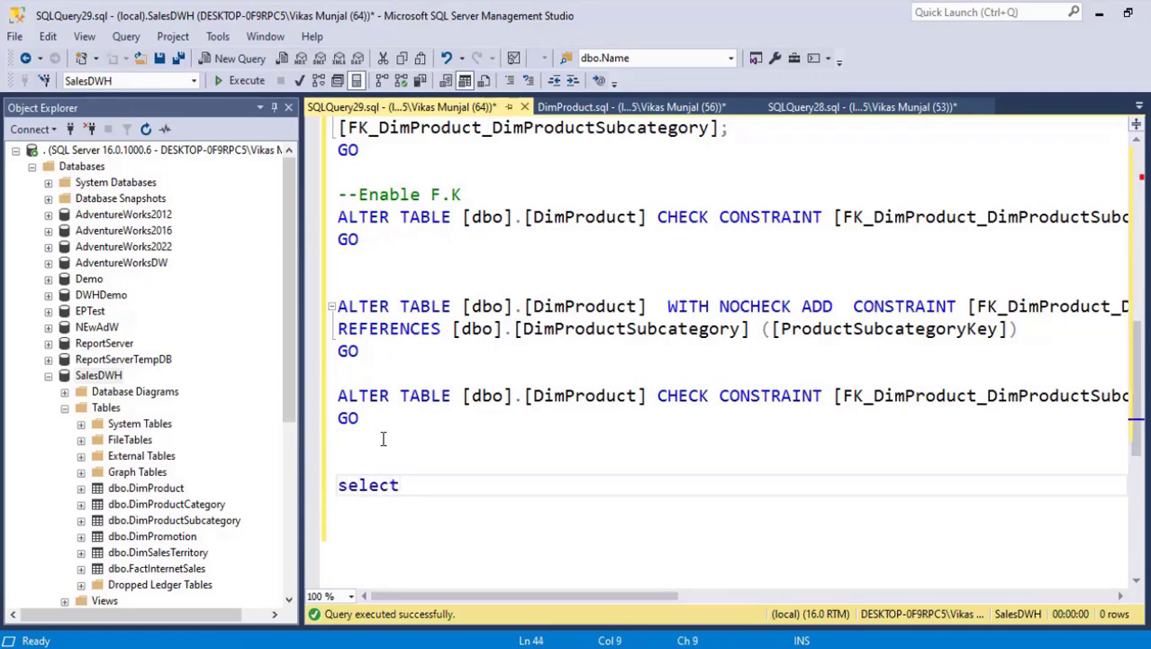
text( *)
key(Return)
text(from )
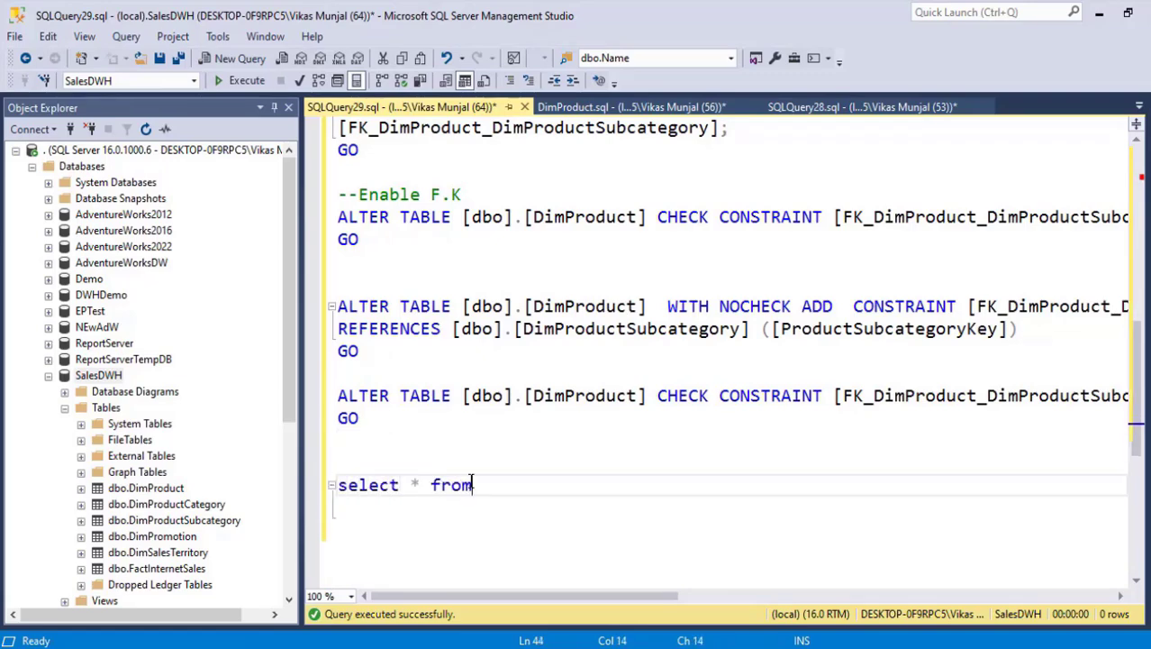
text(DimProduct)
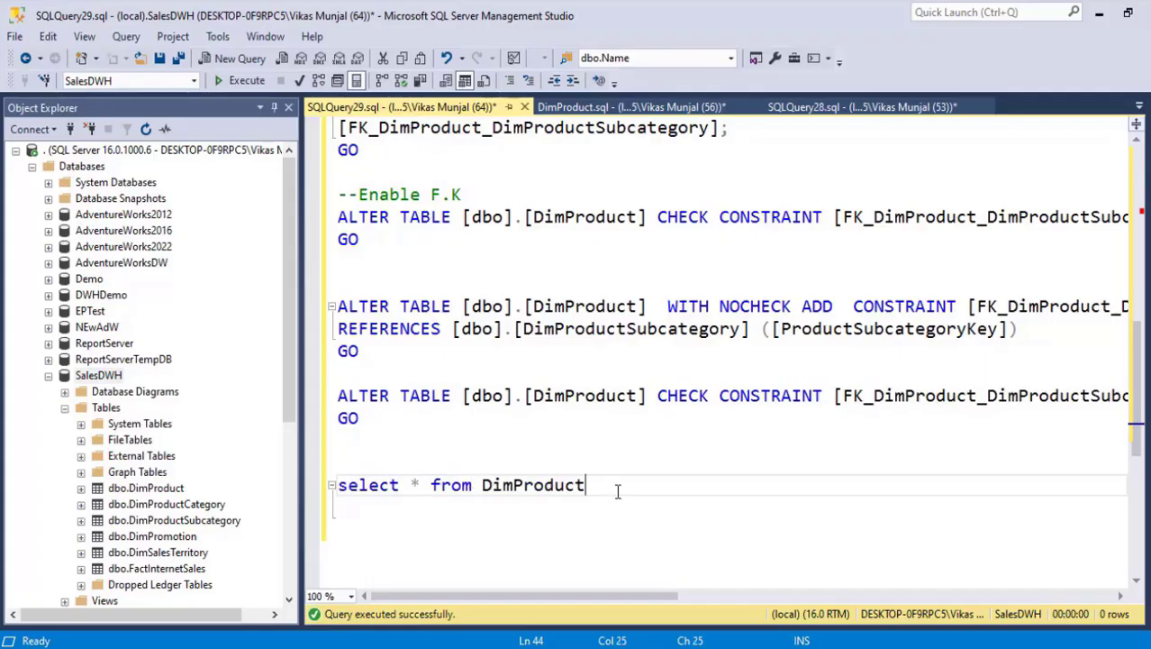
drag(618, 490, 337, 463)
click(239, 81)
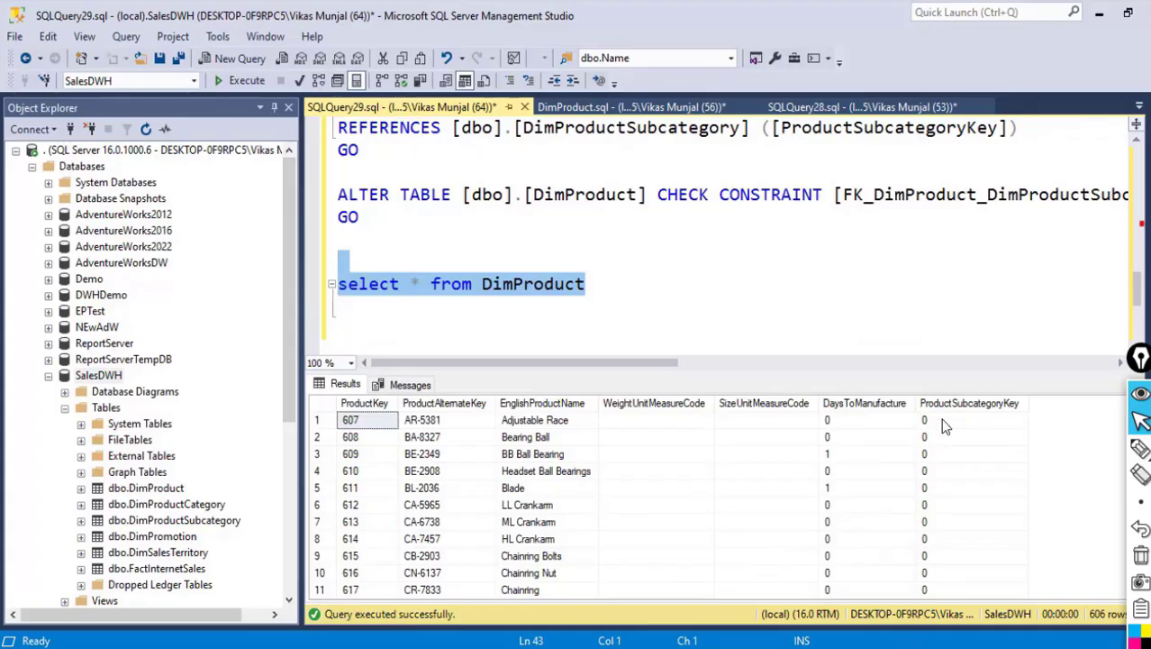
- Highlight the first ProductSubcategoryKey values in the results and annotate them with handwritten "NULL" and an underlined "No Data"
drag(937, 420, 937, 530)
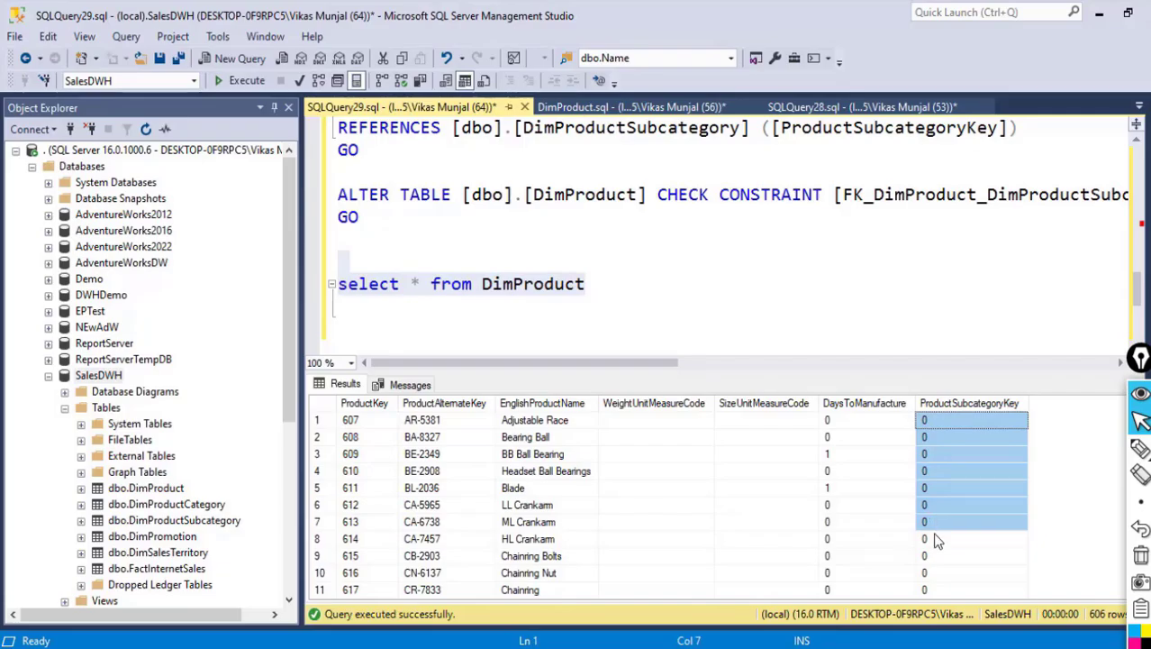
key(ctrl+shift+p)
mouse_move(943, 425)
mouse_down()
mouse_move(983, 424)
mouse_move(978, 446)
mouse_move(955, 460)
mouse_move(990, 468)
mouse_up()
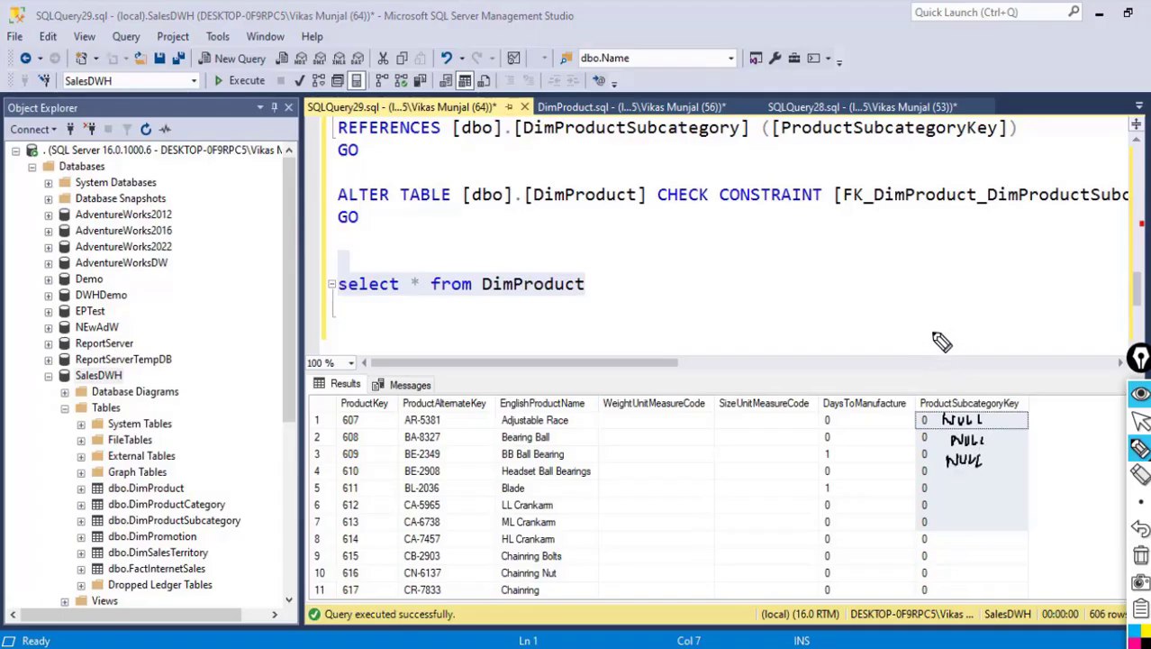
mouse_move(941, 341)
mouse_down()
mouse_move(985, 335)
mouse_move(1007, 359)
mouse_up()
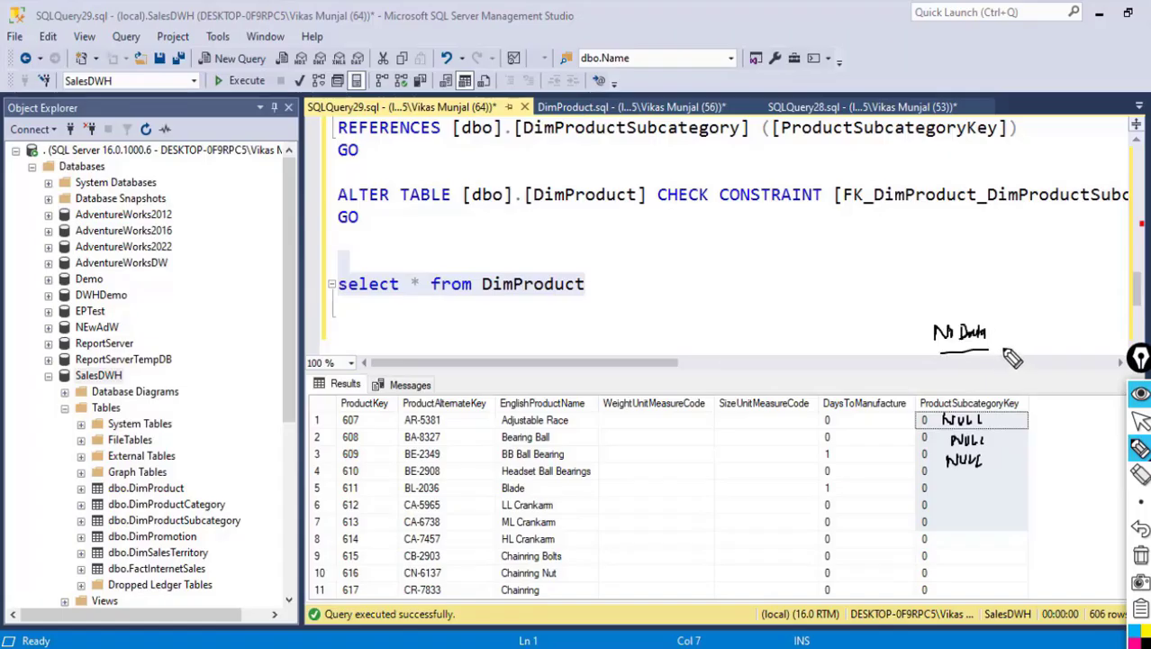
- Handwrite an underlined "Flat file Configuration" heading with the notes "Prod SubCat → int" and "Blank → 0" above the results
mouse_move(896, 234)
mouse_down()
mouse_move(894, 255)
mouse_move(1036, 253)
mouse_move(1097, 229)
mouse_up()
drag(910, 270, 1076, 259)
mouse_move(899, 289)
mouse_down()
mouse_move(951, 302)
mouse_move(1072, 283)
mouse_move(1068, 292)
mouse_up()
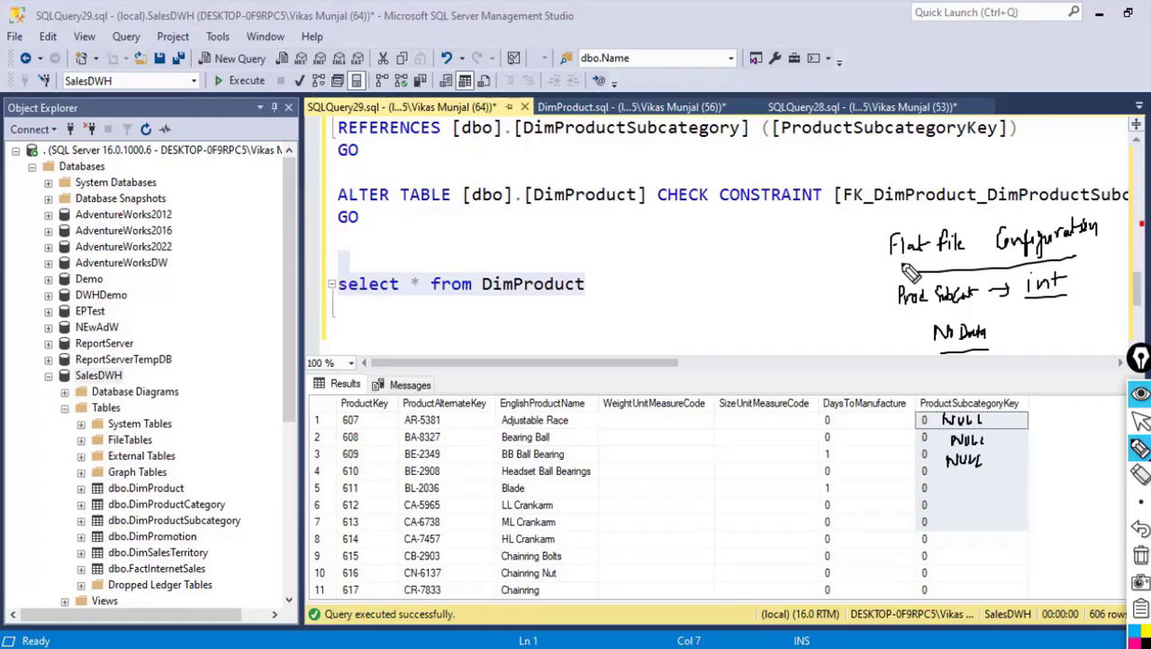
mouse_move(767, 294)
mouse_down()
mouse_move(771, 305)
mouse_move(856, 307)
mouse_up()
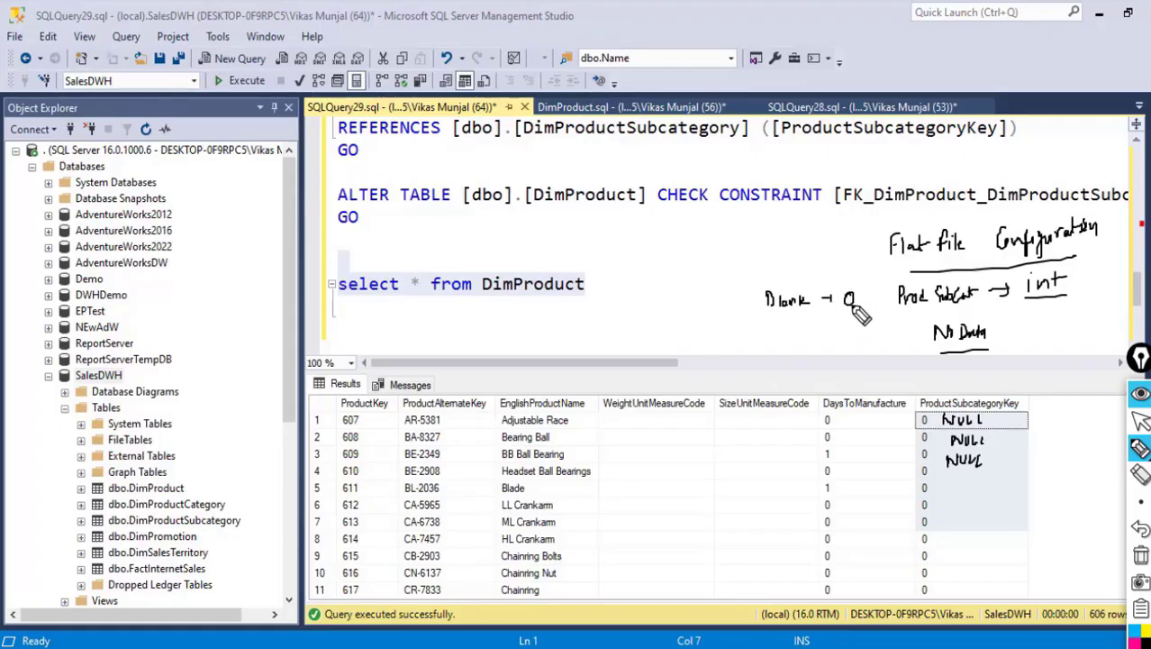
- Draw an arrow from the handwritten 0 to the bracketed ProductSubcategoryKey values, then circle "int" and point it to a handwritten "String"
mouse_move(854, 307)
mouse_down()
mouse_move(910, 419)
mouse_move(904, 430)
mouse_up()
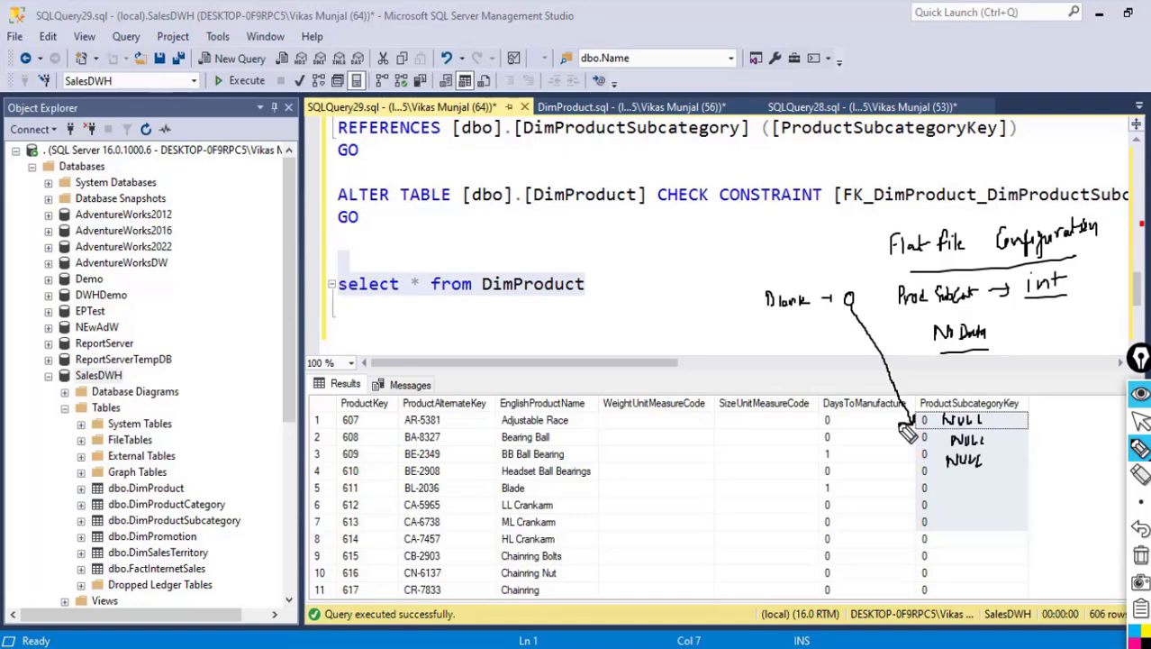
drag(931, 417, 920, 540)
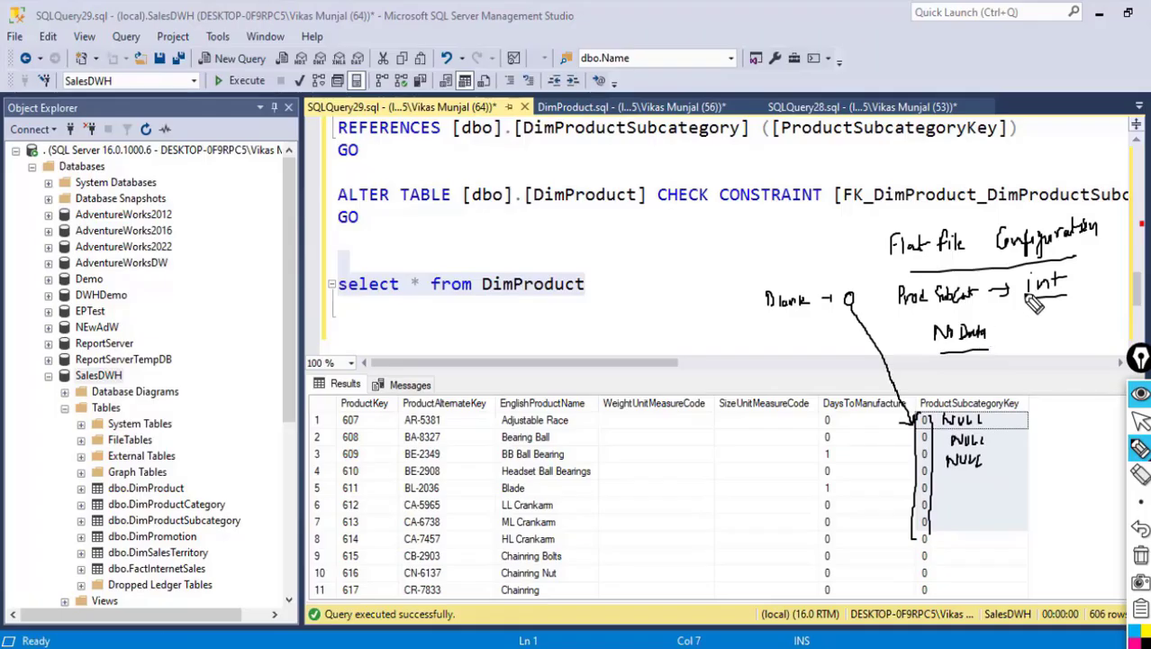
mouse_move(1033, 281)
mouse_down()
mouse_move(1072, 308)
mouse_move(1065, 272)
mouse_up()
mouse_move(1059, 317)
mouse_down()
mouse_move(1074, 332)
mouse_move(1063, 341)
mouse_move(1101, 352)
mouse_up()
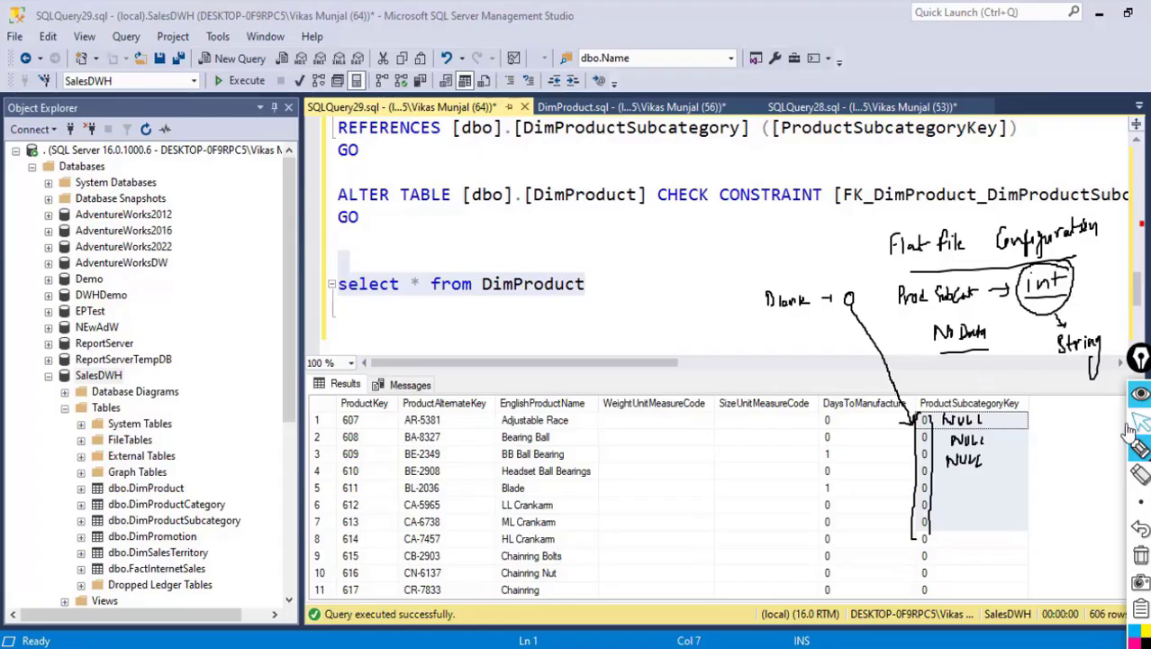
click(1140, 421)
mouse_move(1133, 420)
mouse_down()
mouse_move(1135, 510)
mouse_move(1134, 416)
mouse_up()
- Switch to DimProduct in Notepad and compare the blank last field of the first rows with the highlighted ProductSubcategoryKey values
drag(973, 420, 973, 522)
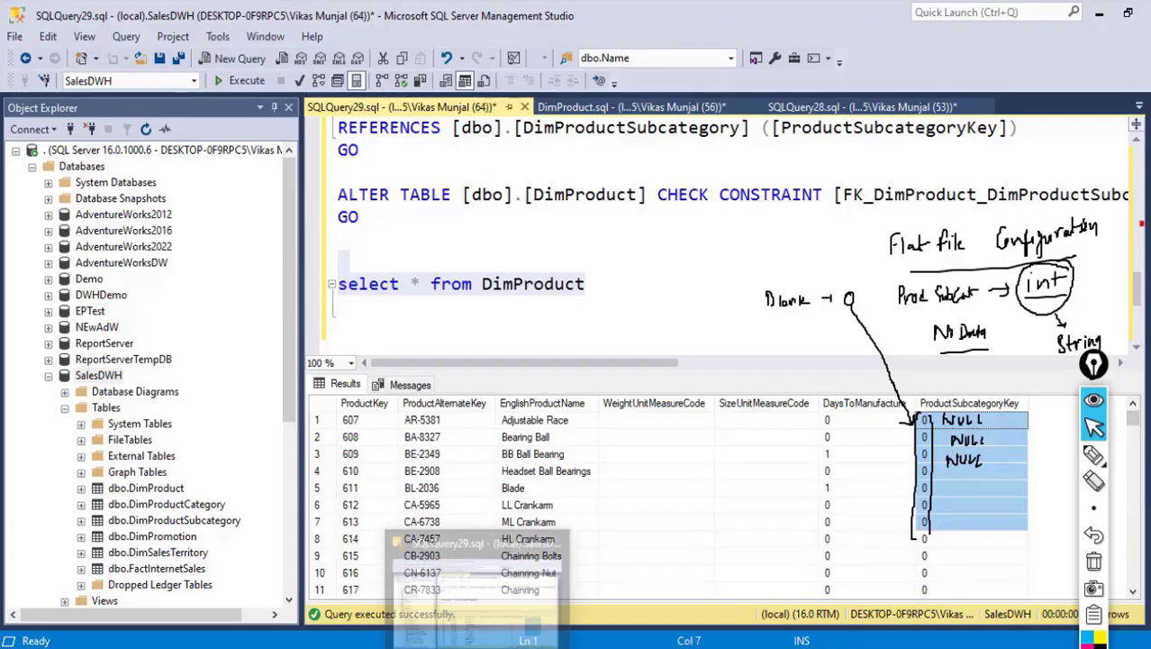
click(543, 605)
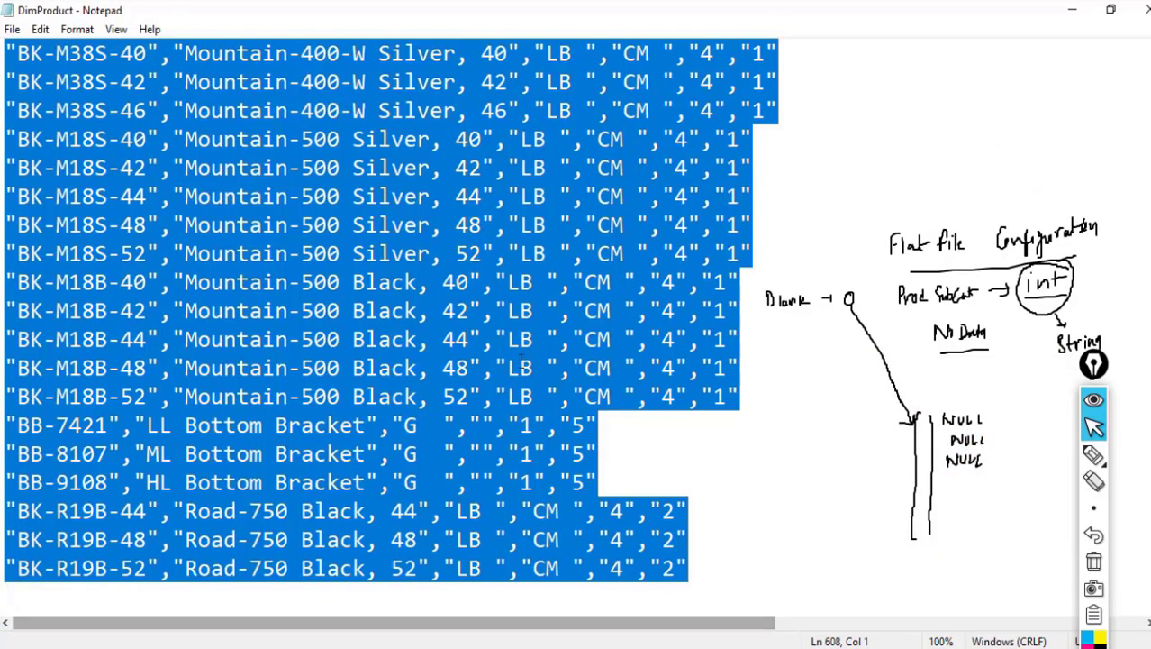
click(573, 313)
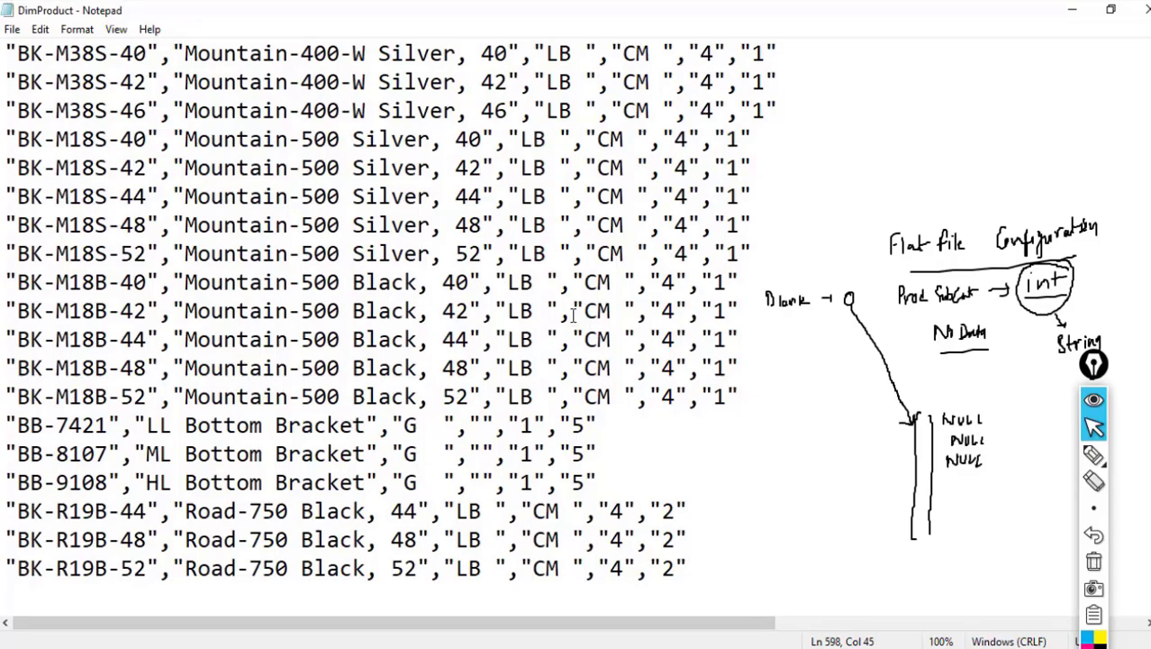
scroll(573, 314, down, 20)
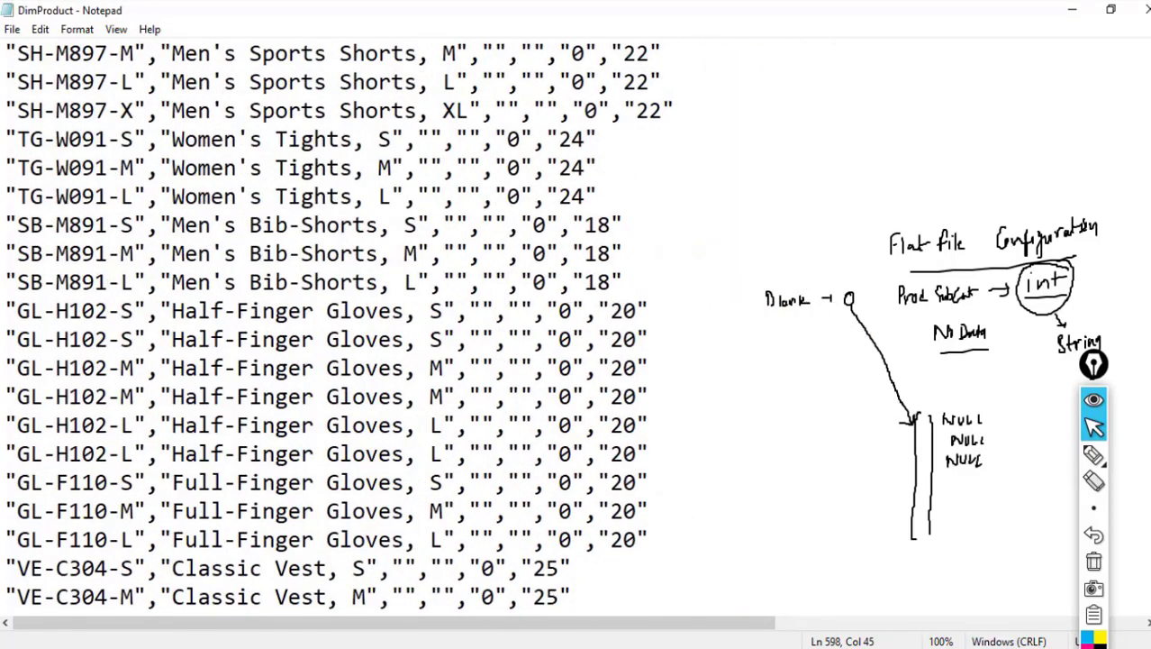
scroll(573, 314, up, 20)
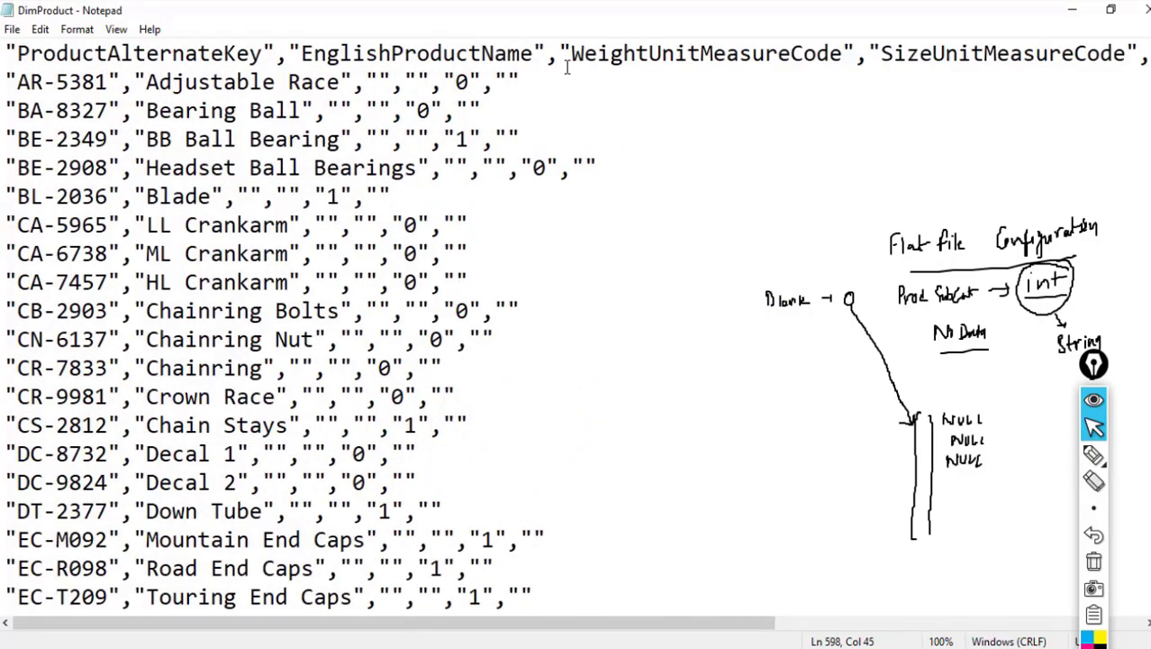
drag(495, 80, 520, 80)
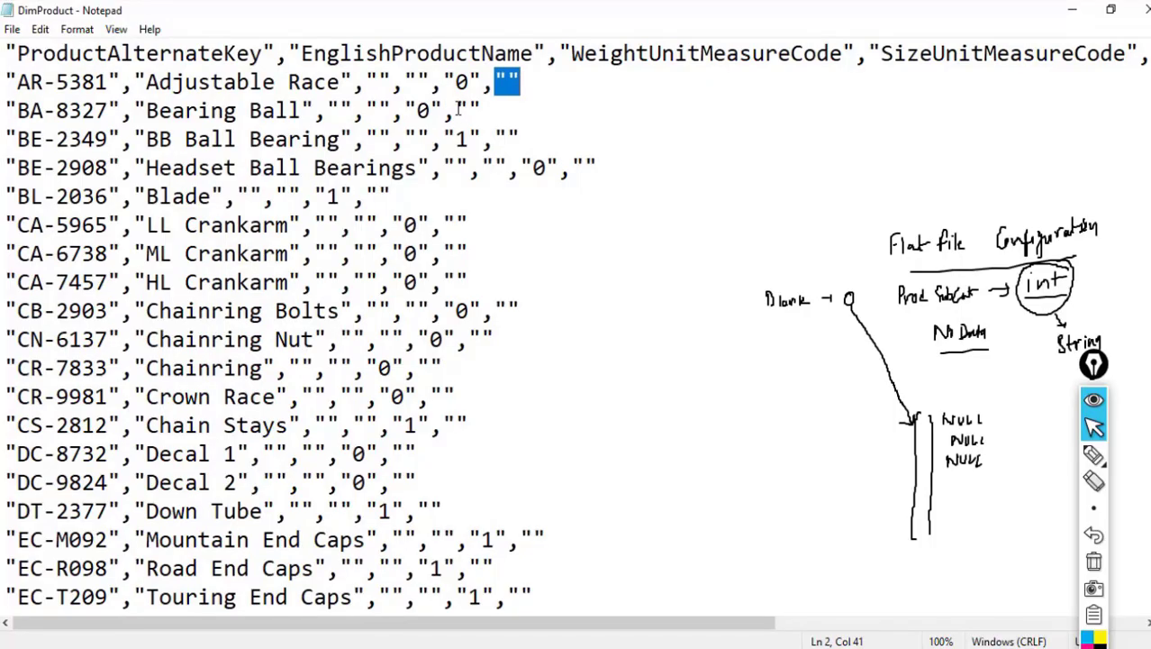
drag(456, 109, 468, 109)
drag(550, 630, 494, 625)
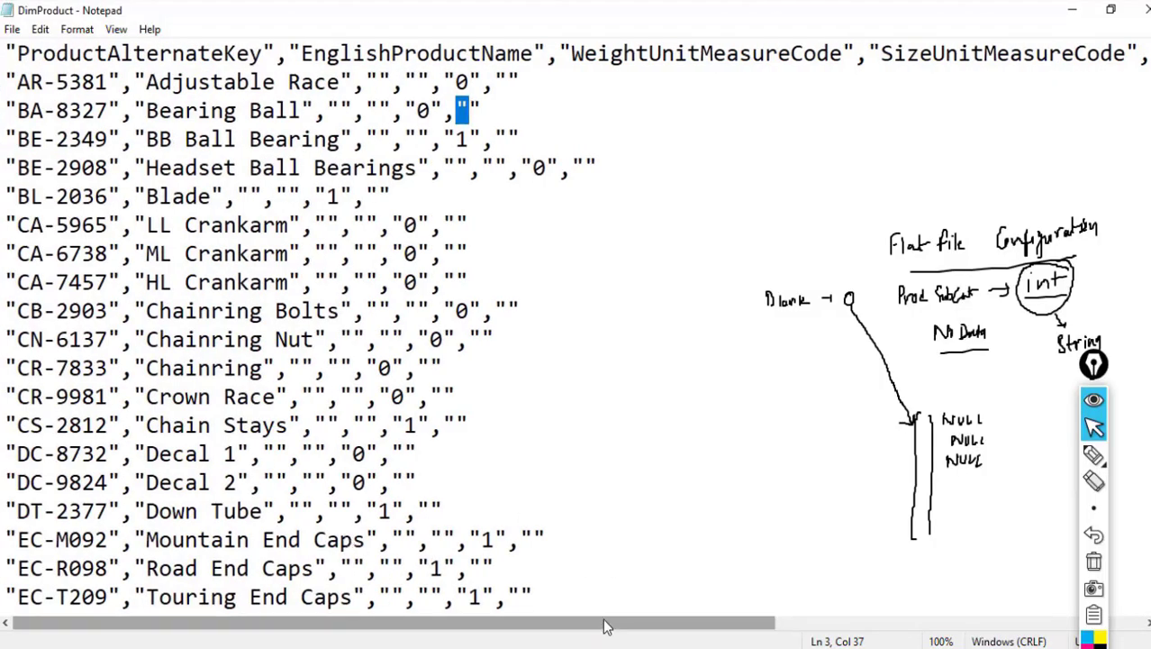
drag(602, 622, 973, 621)
drag(894, 54, 1114, 56)
drag(616, 624, 231, 569)
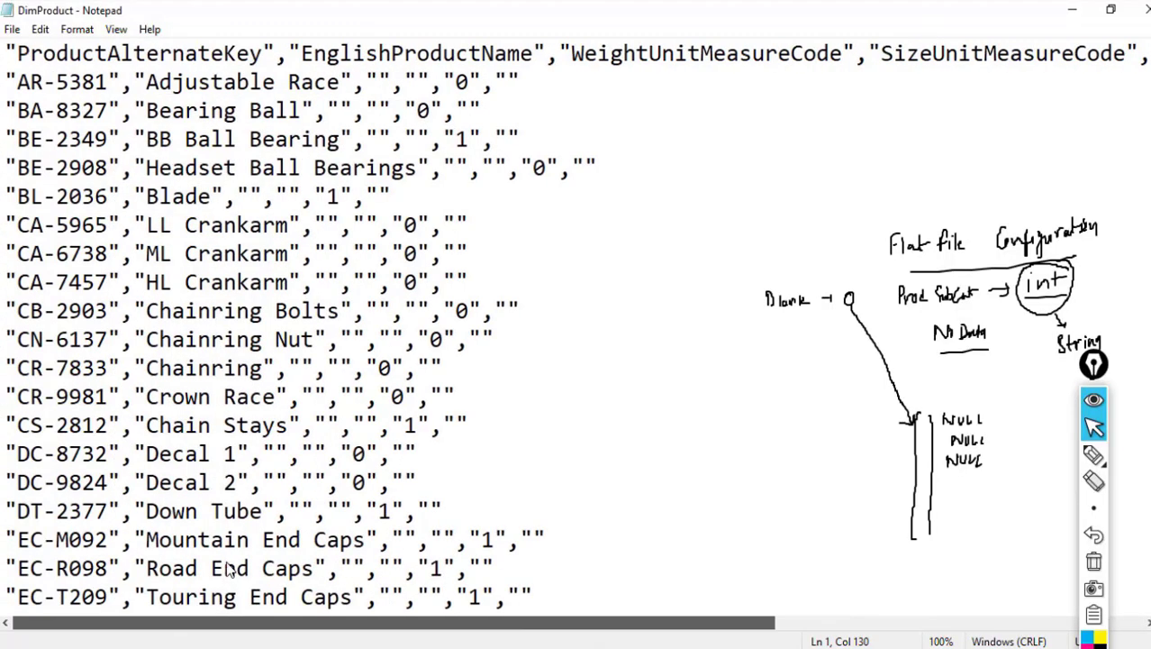
drag(491, 74, 517, 77)
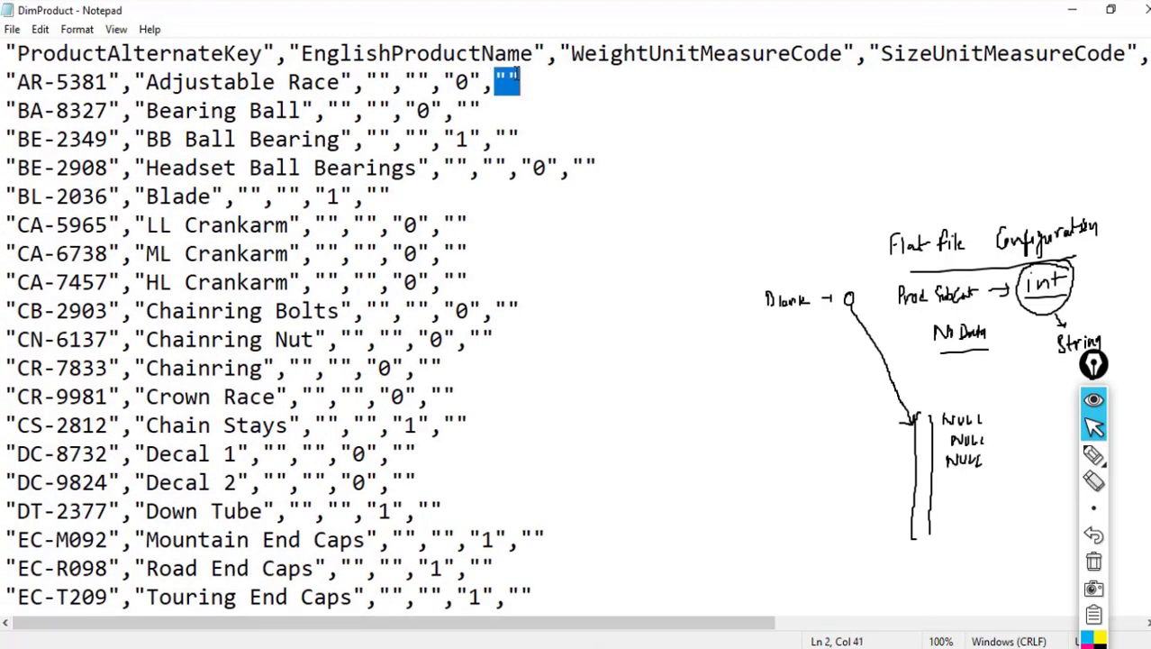
- Annotate the blank last field of the AR-5381 row with a handwritten "→ 0", then clear all drawings from the screen
click(1093, 455)
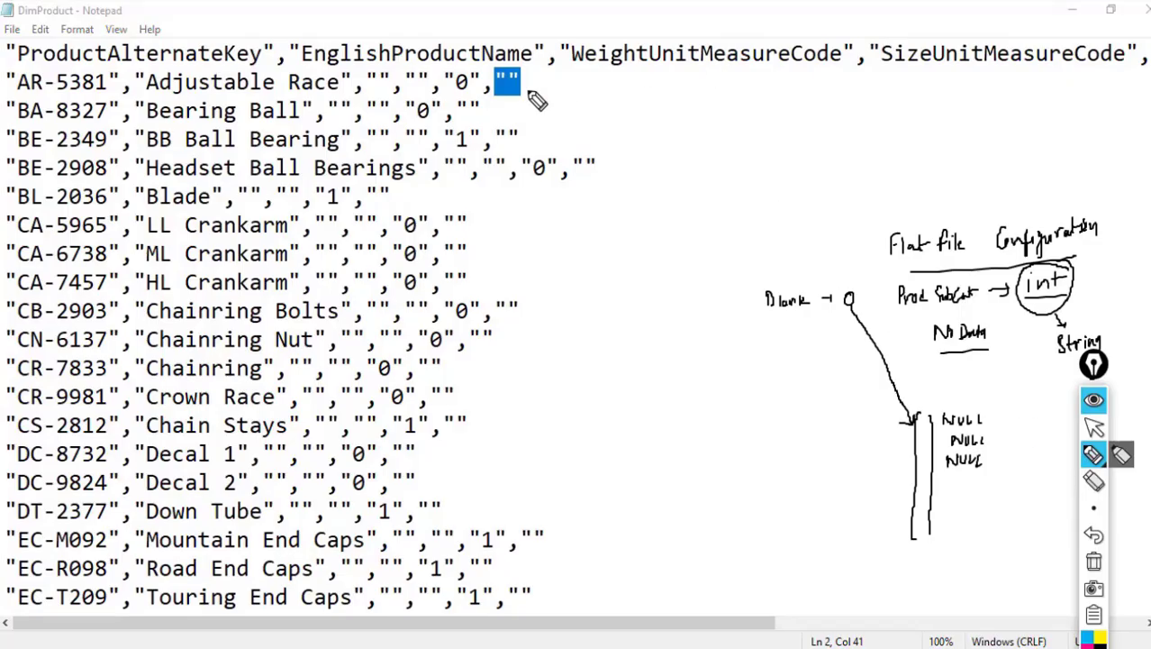
drag(533, 83, 557, 83)
drag(575, 77, 571, 80)
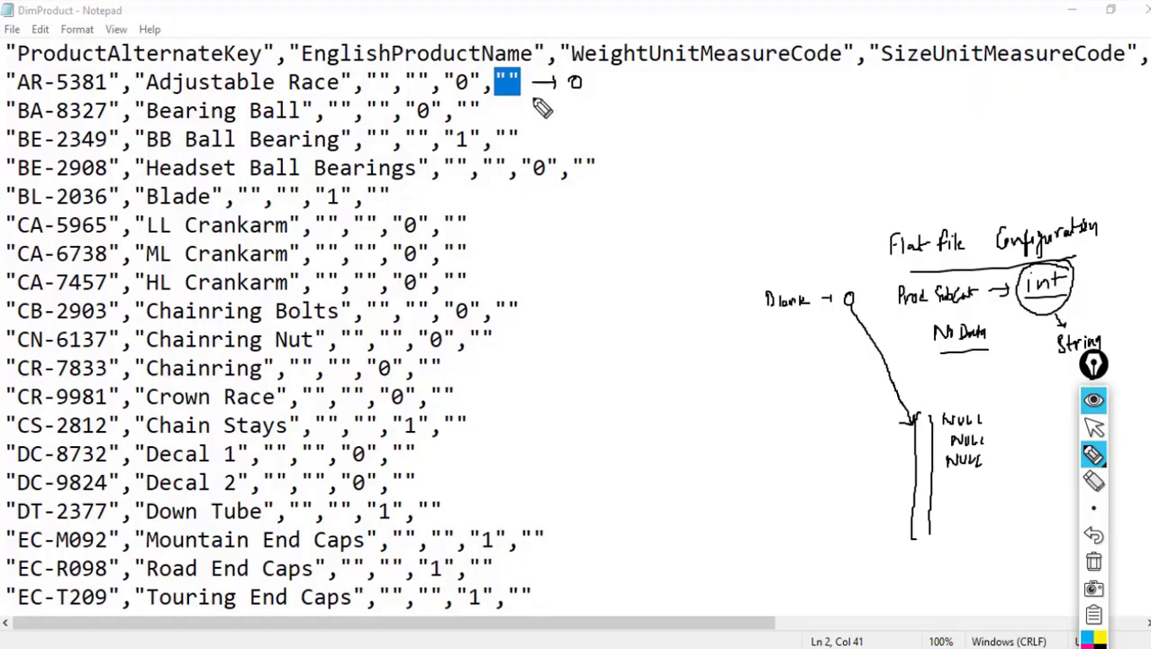
click(1094, 561)
click(1093, 428)
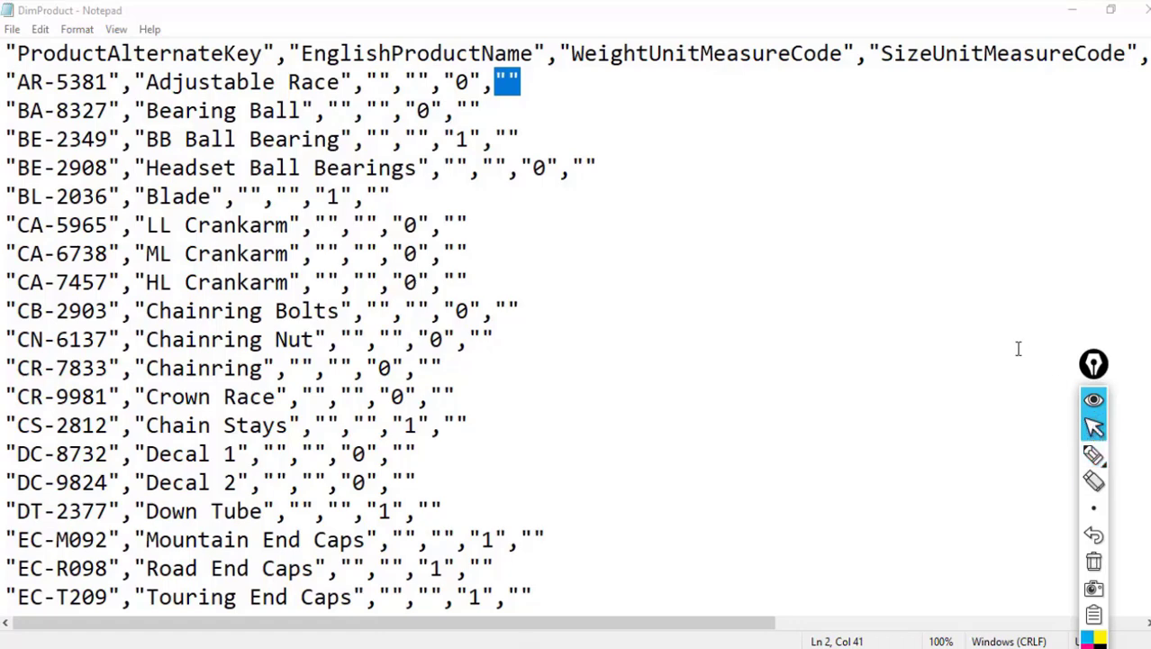
- Back in SQL Server Management Studio, handwrite "identity" for the ProductKey column, underline key 607 and add an underlined "failed" note
click(498, 647)
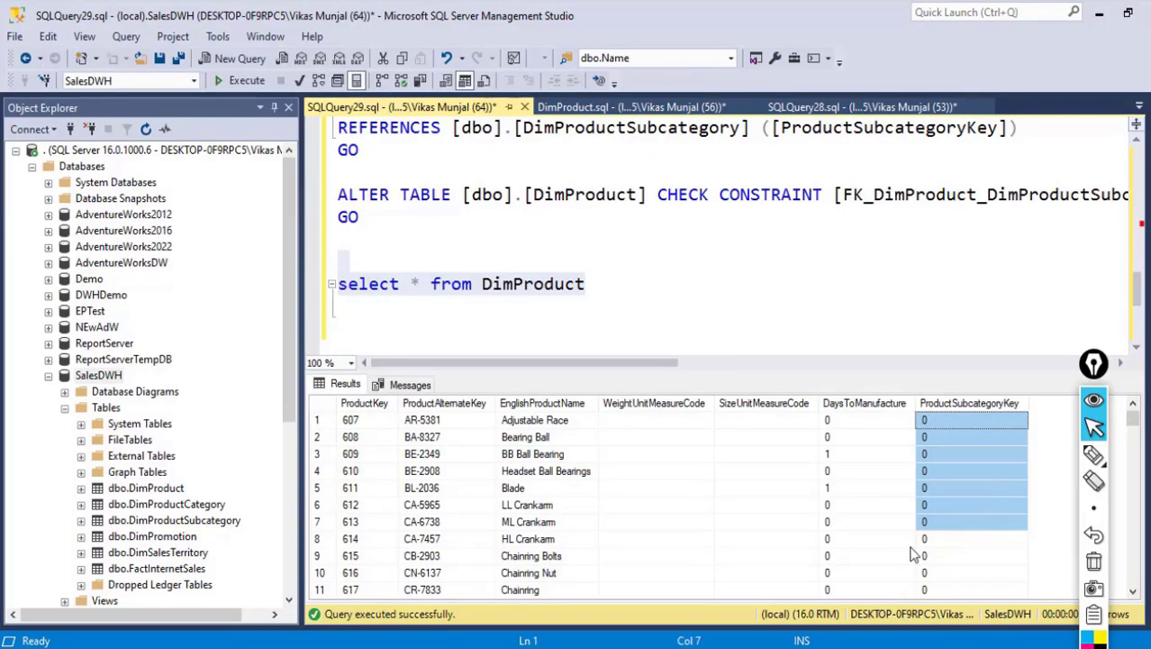
click(353, 420)
click(1093, 455)
drag(378, 394, 415, 353)
drag(431, 340, 501, 357)
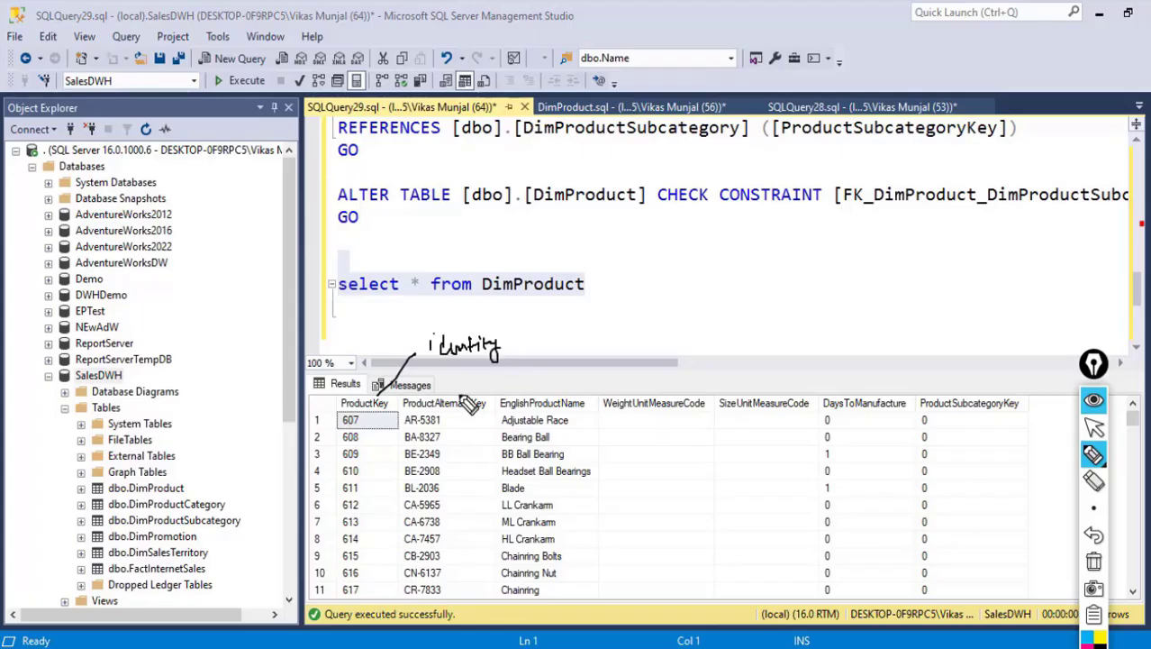
drag(340, 427, 366, 430)
drag(660, 291, 651, 315)
drag(646, 305, 707, 315)
drag(633, 331, 682, 330)
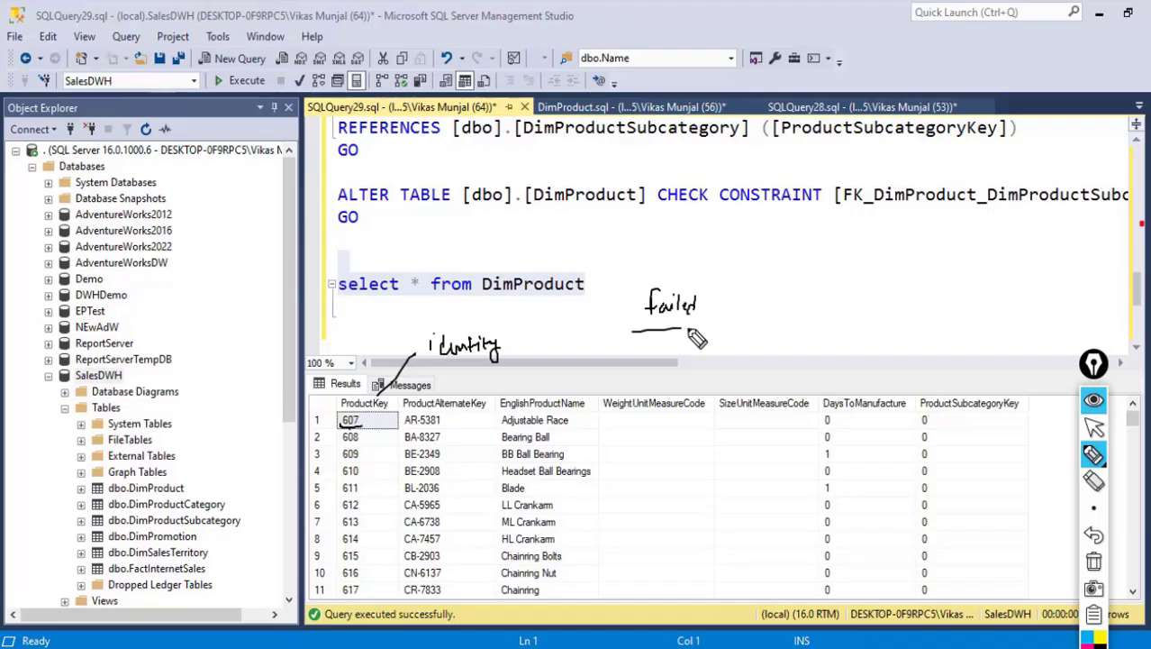
- Handwrite "1 - 606 are skipped" with the range underlined, tick key 607, then clear all the annotations
mouse_move(763, 289)
mouse_down()
mouse_move(763, 303)
mouse_move(797, 298)
mouse_up()
click(765, 325)
drag(817, 288, 820, 297)
mouse_move(829, 291)
mouse_down()
mouse_move(830, 305)
mouse_move(843, 304)
mouse_up()
drag(924, 300, 1034, 308)
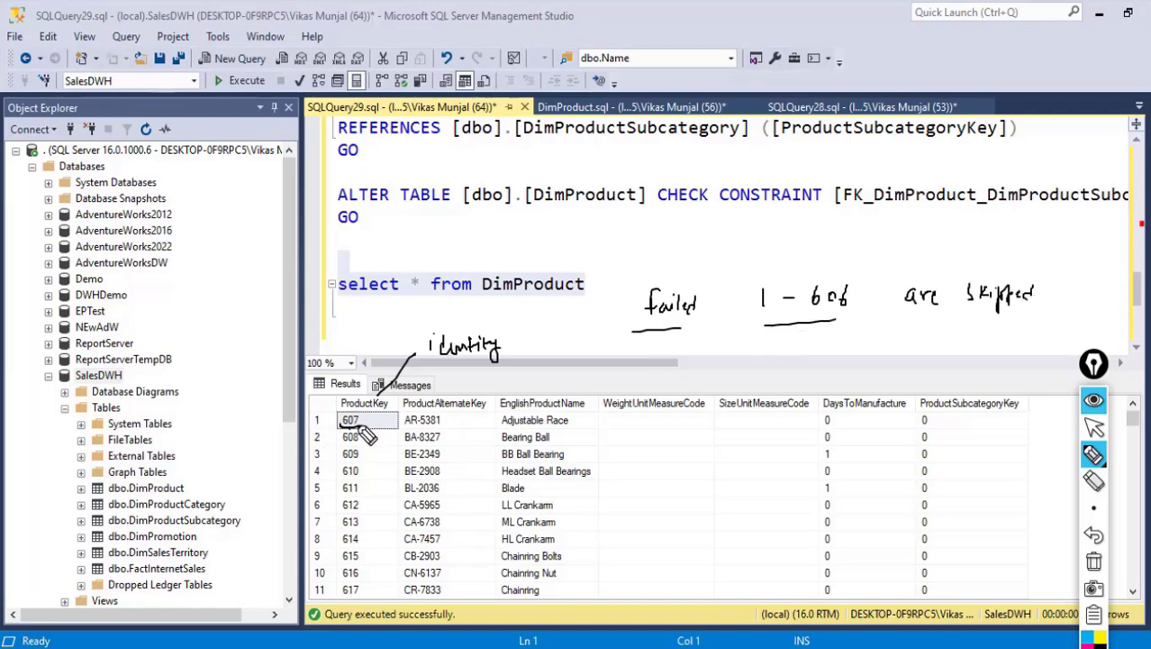
drag(365, 427, 386, 416)
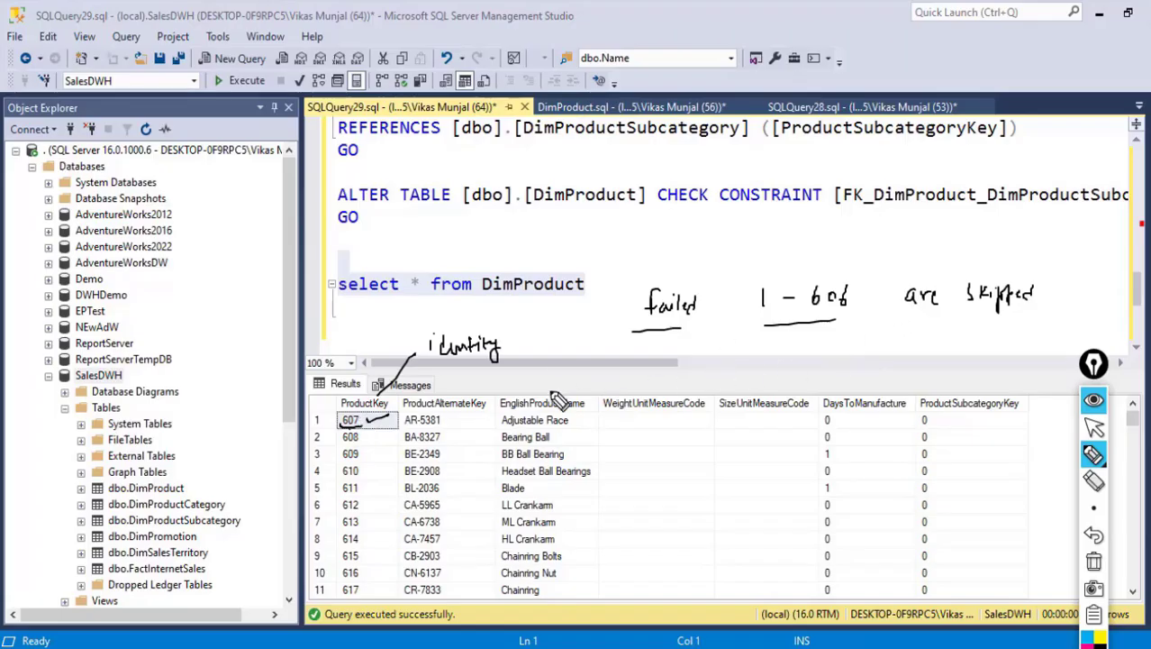
click(1094, 561)
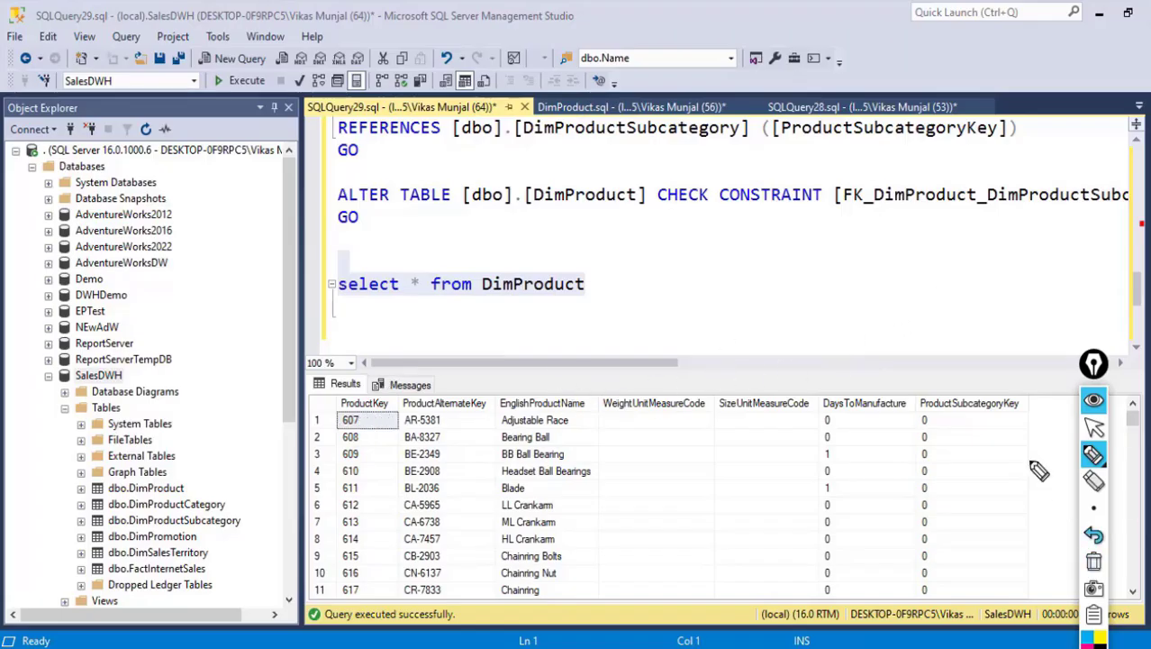
click(1094, 427)
- Add the statement "delete from DimProduct" below the select query in SQLQuery29.sql and run only that statement
scroll(1140, 302, down, 3)
scroll(1140, 302, up, 3)
key(shift+Up)
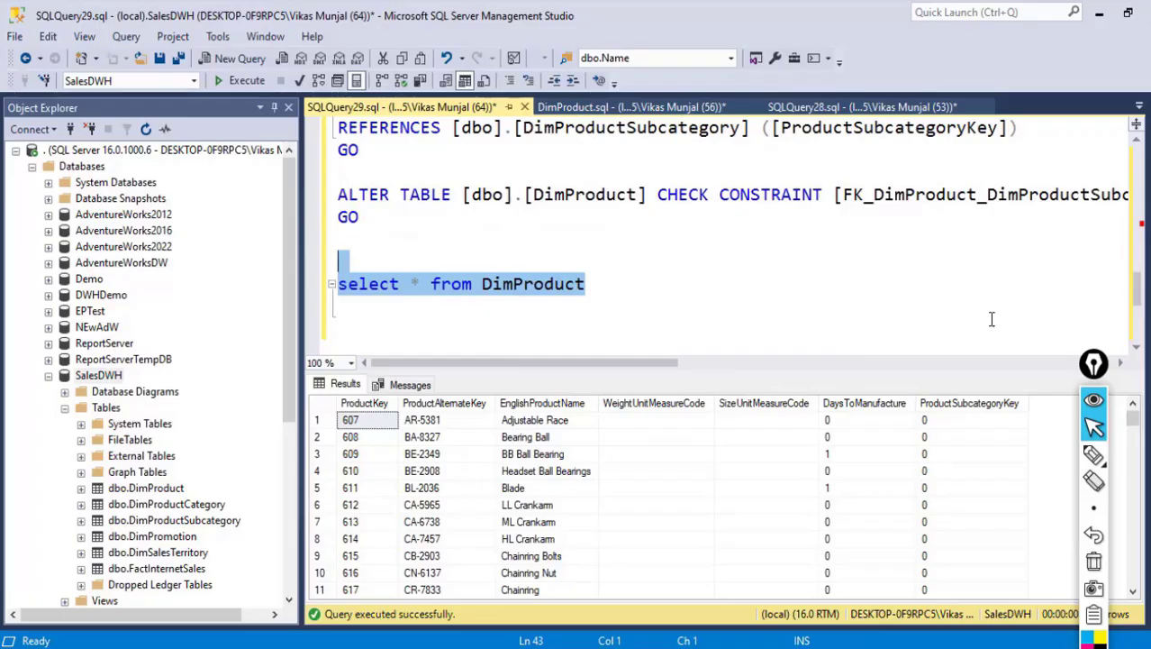
click(554, 314)
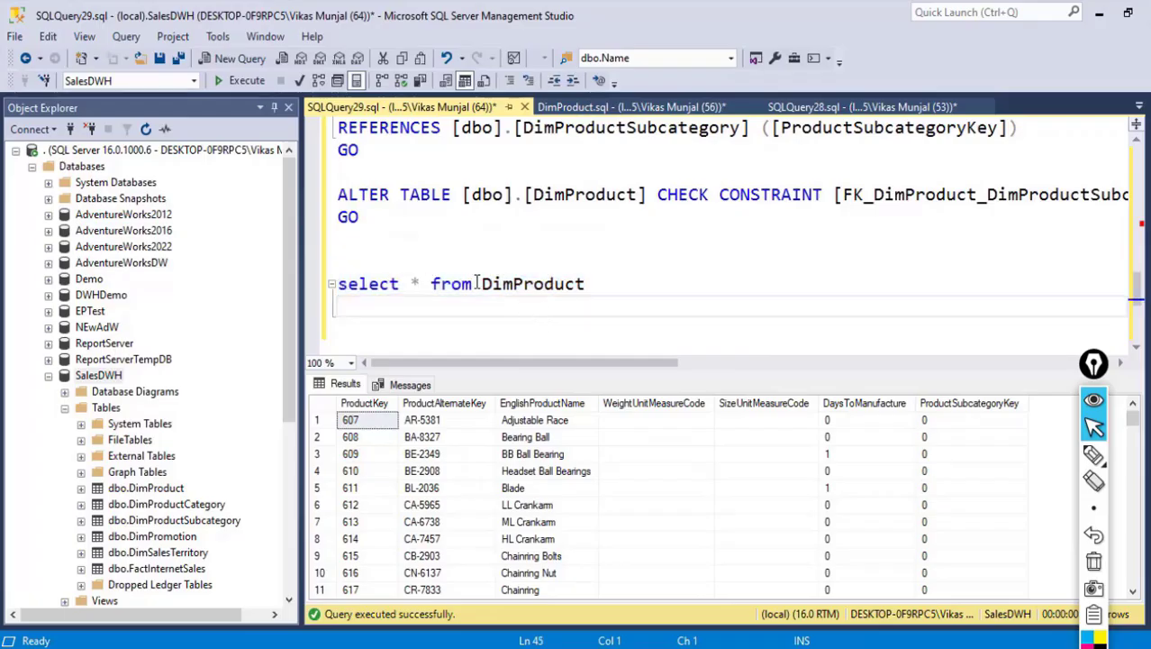
drag(476, 283, 602, 282)
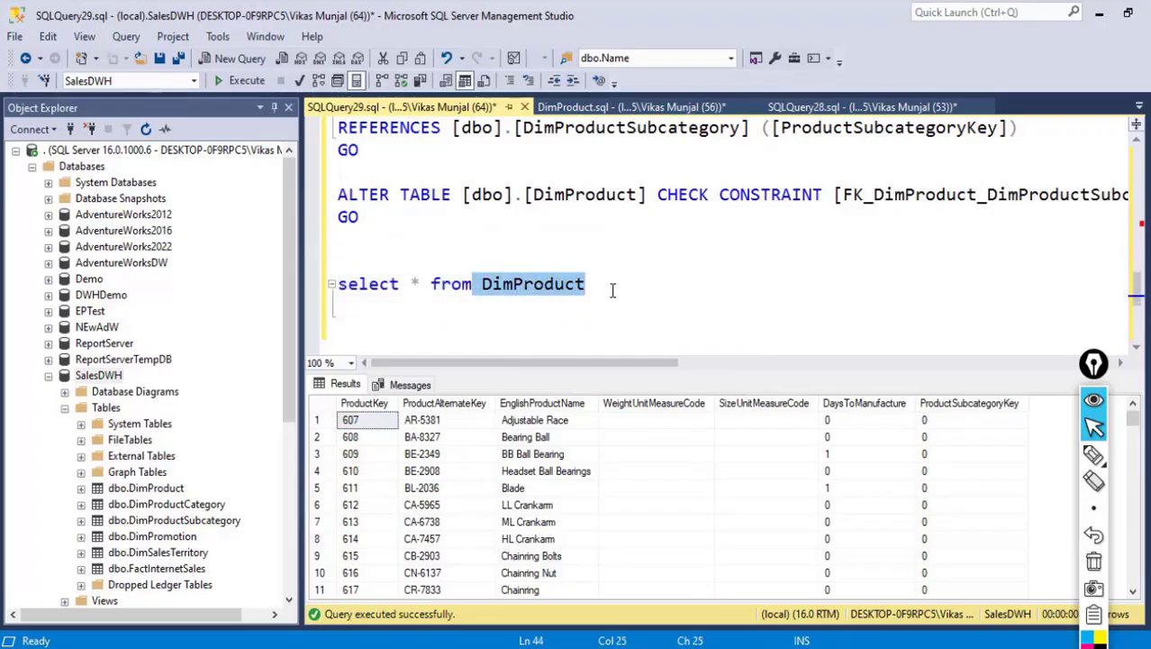
click(612, 288)
key(Return)
key(Return)
text(d)
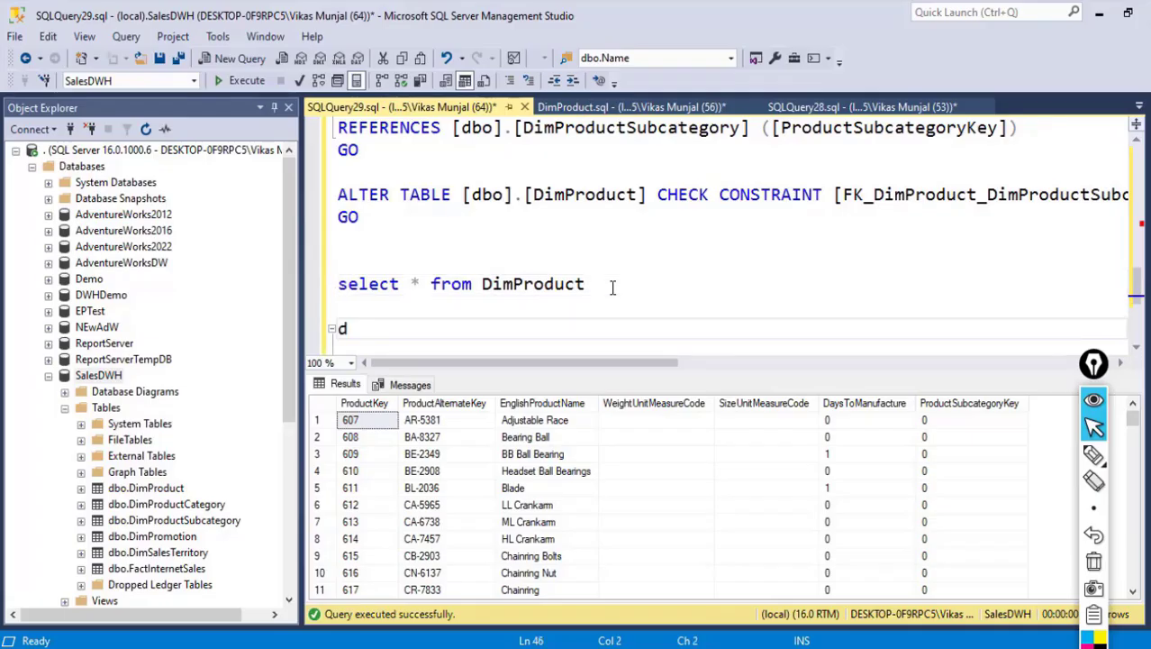
text(elete from  DimProduct)
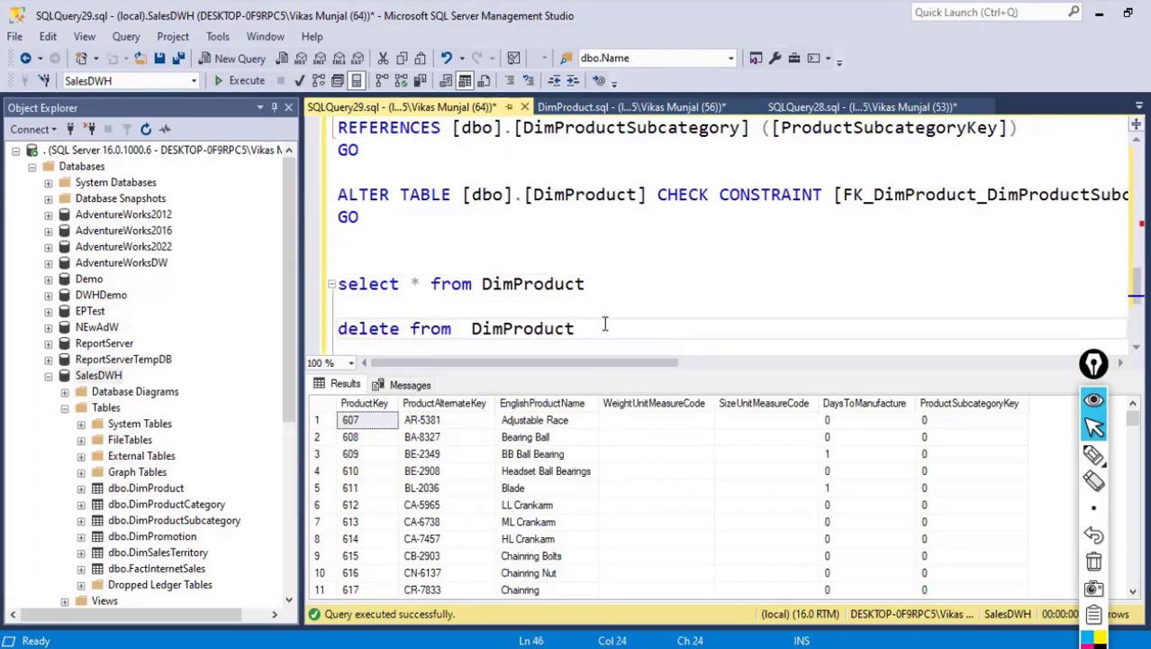
drag(605, 324, 216, 297)
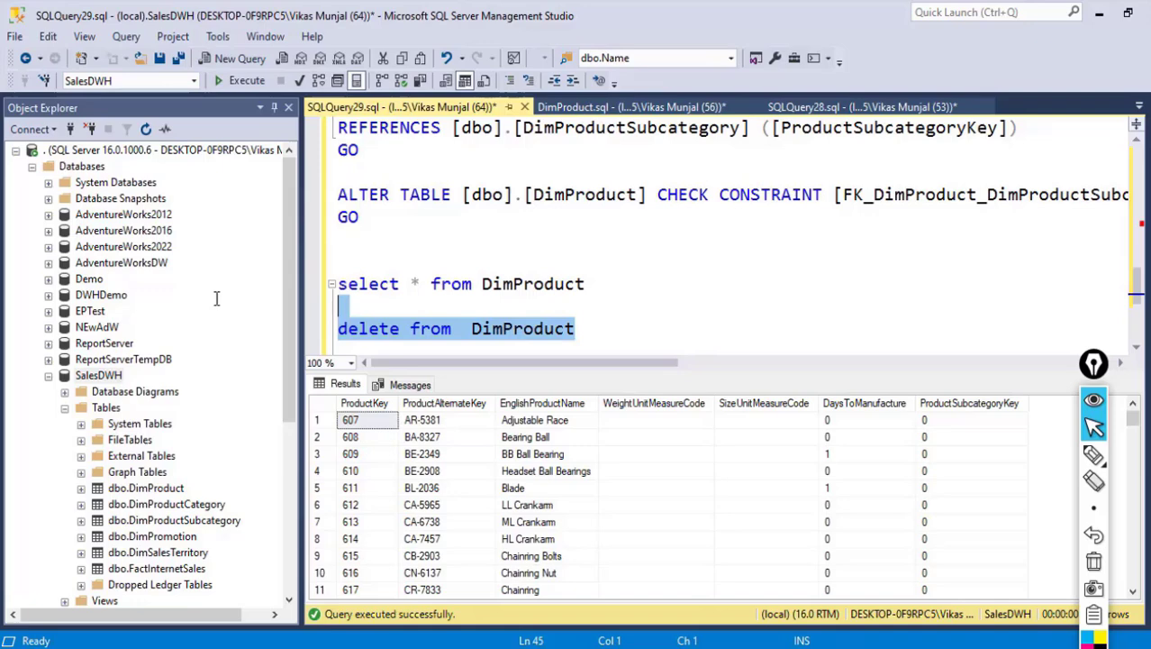
click(241, 80)
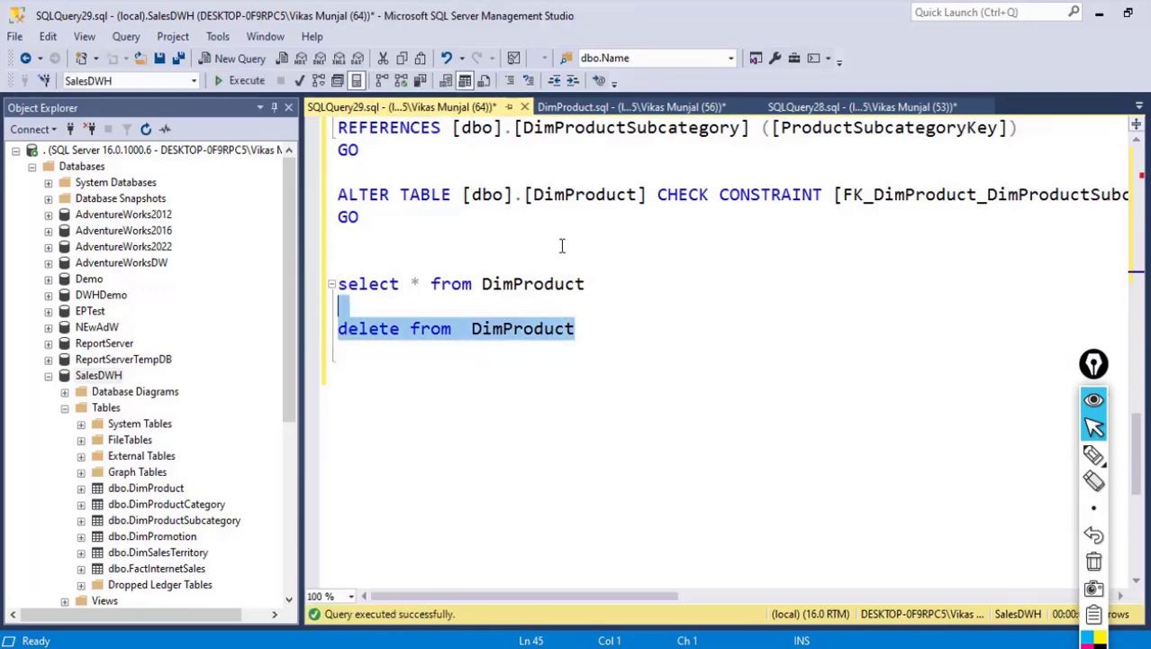
- Copy "DBCC CHECKIDENT ('SalesDWH.dbo.DimProduct', RESEED, 0);" from DimProduct.sql below the delete statement in SQLQuery29.sql and run only that line
click(645, 107)
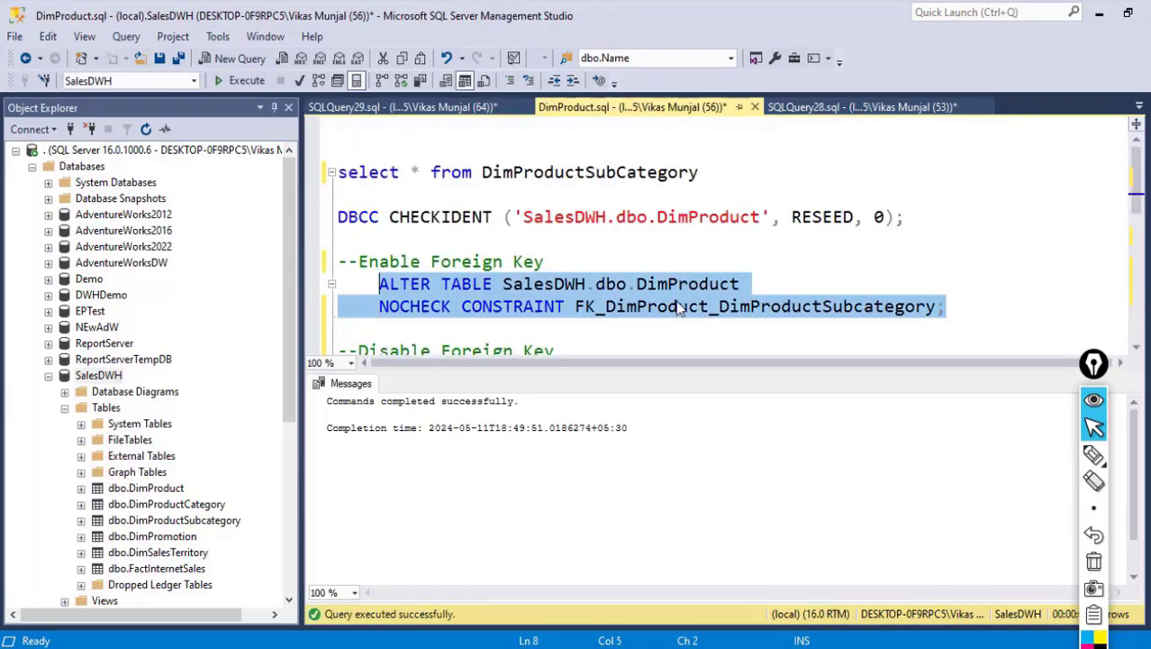
scroll(676, 270, down, 2)
scroll(682, 267, up, 2)
drag(915, 217, 311, 209)
key(ctrl+c)
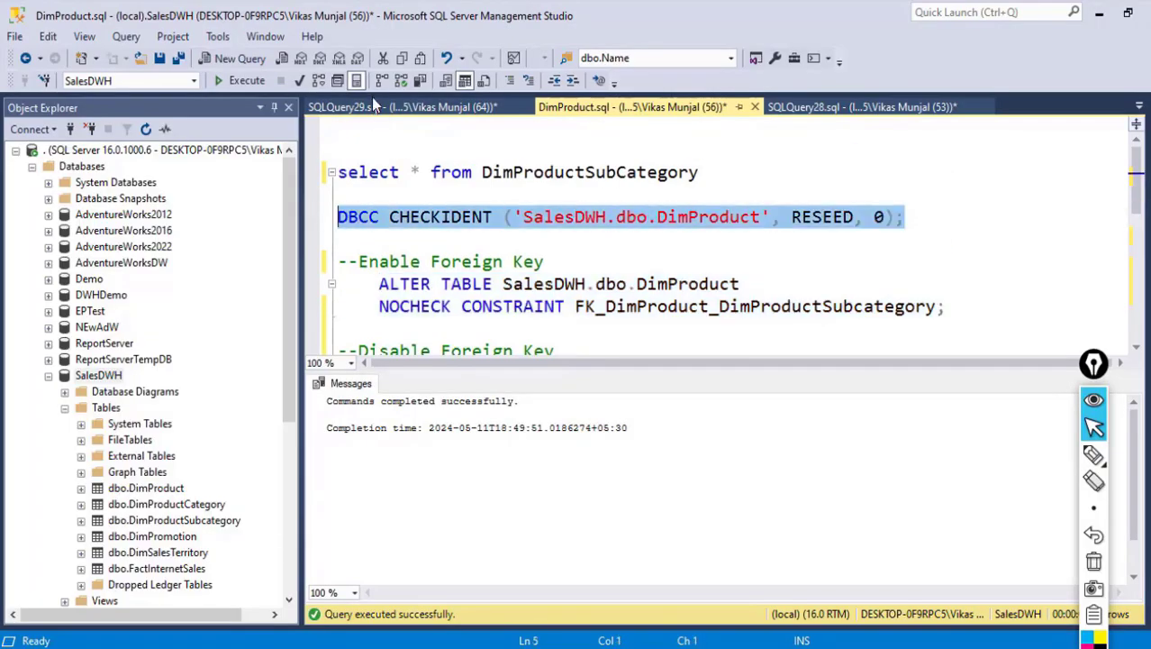
click(369, 107)
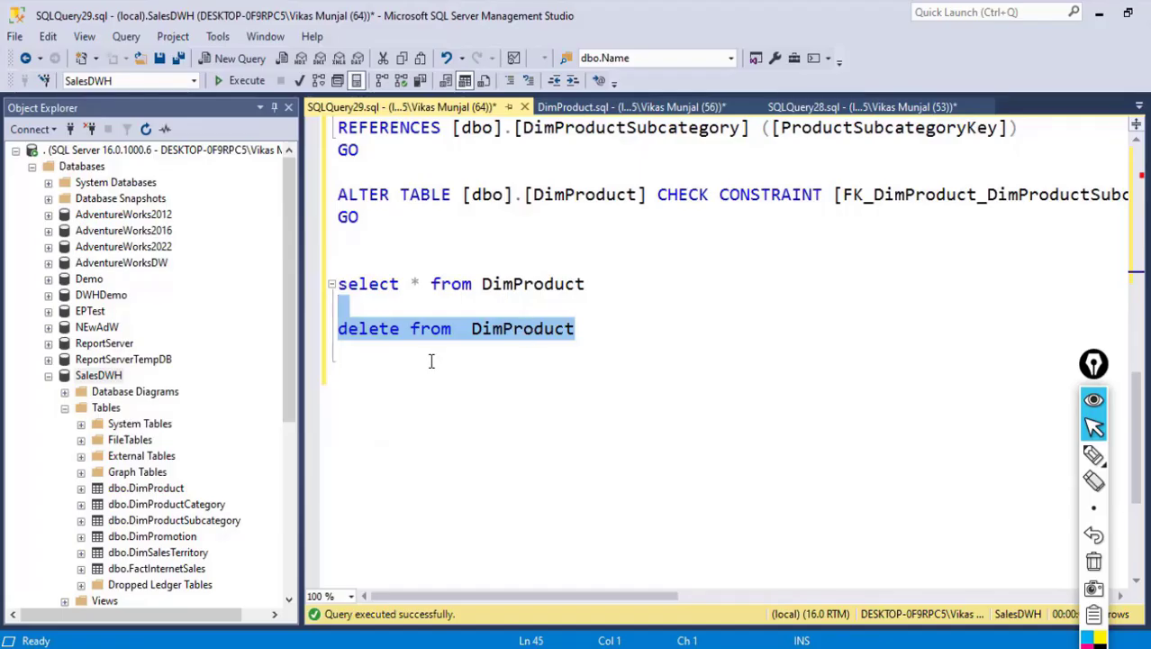
click(617, 328)
key(Return)
key(Return)
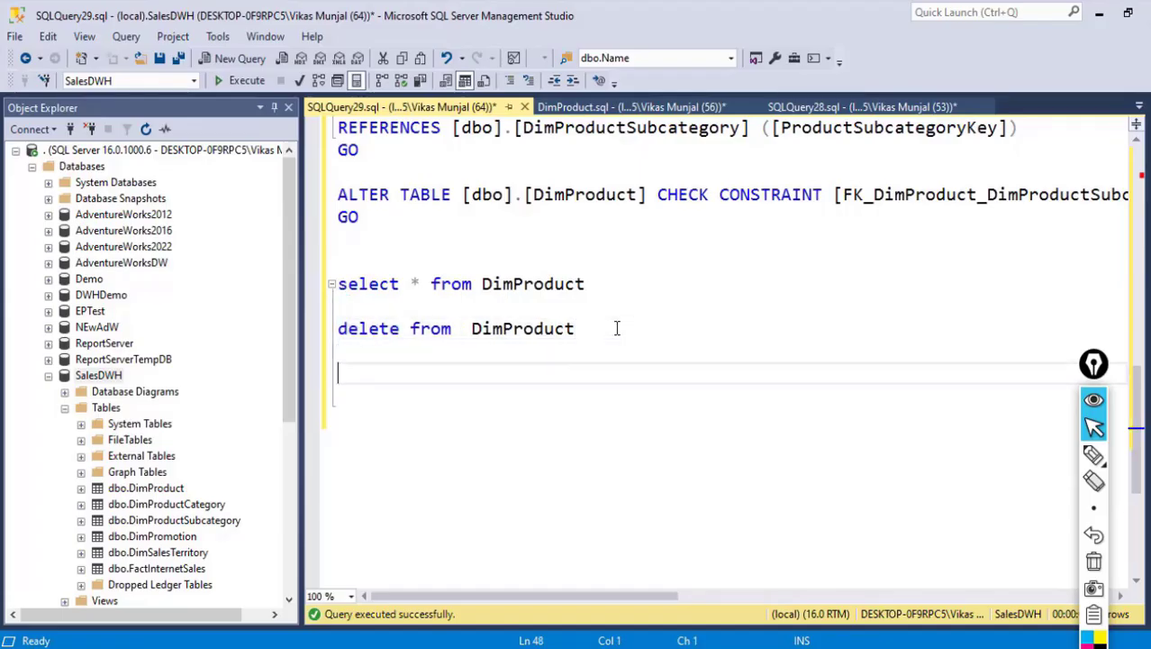
key(ctrl+v)
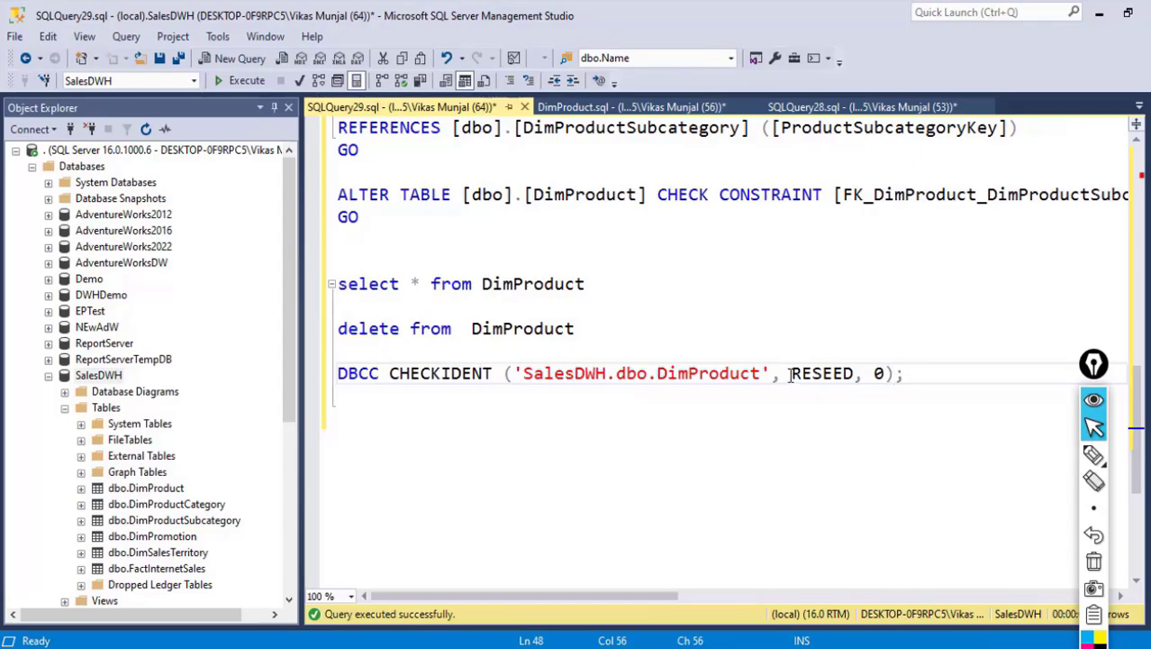
drag(917, 375, 171, 361)
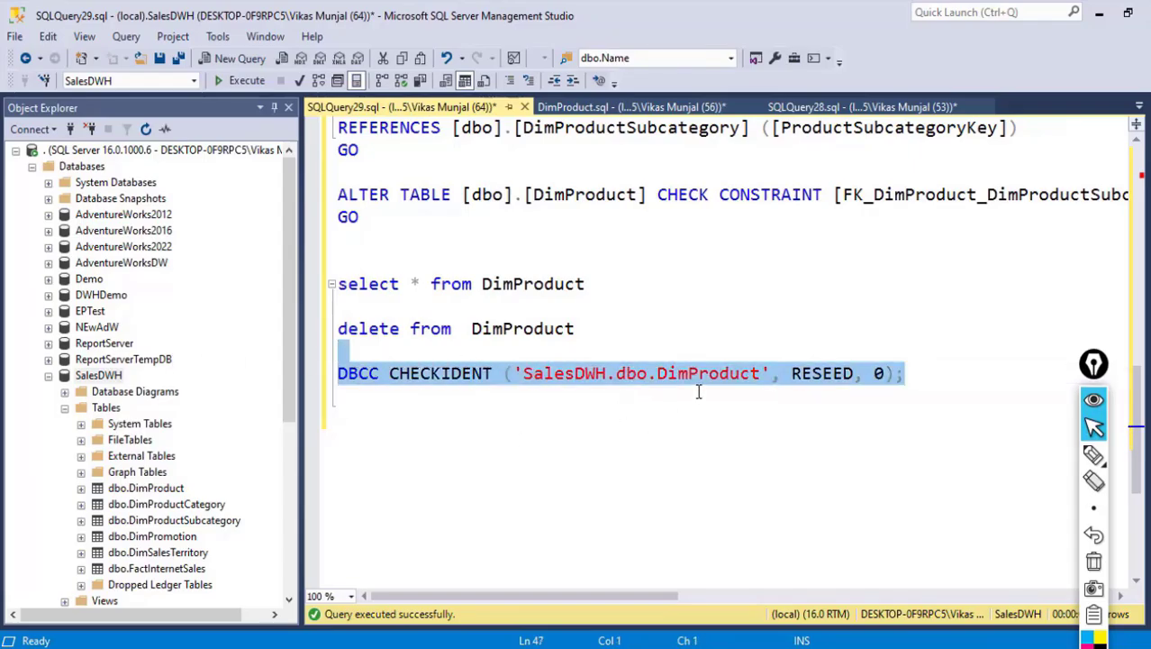
click(223, 87)
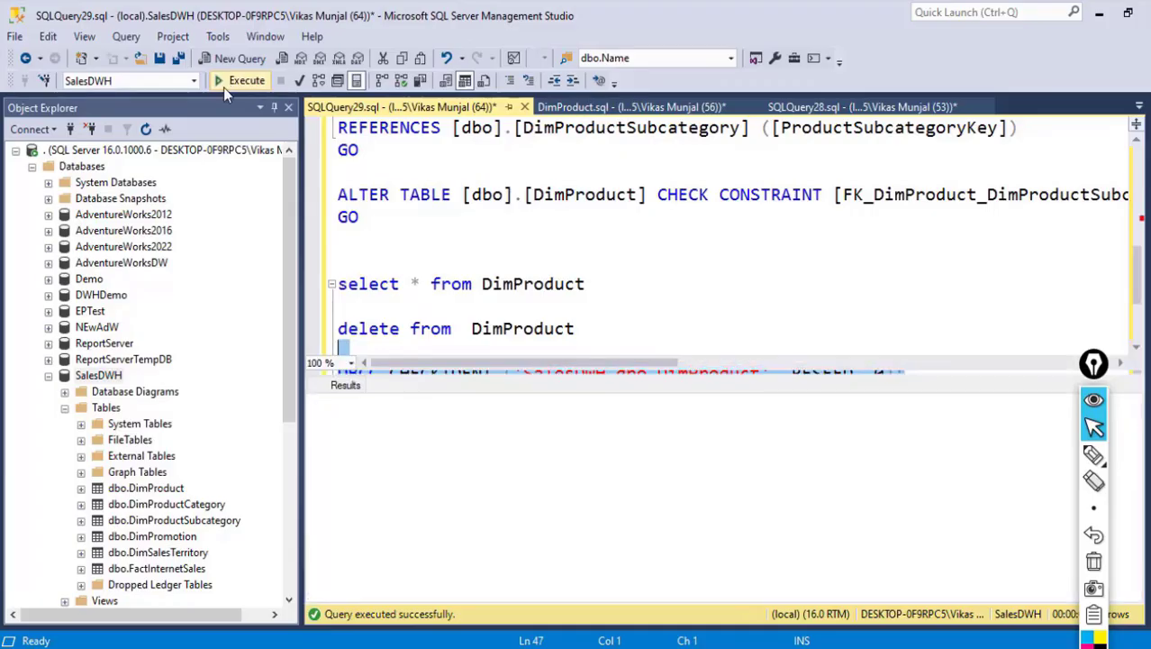
- Hide the results pane and run only the CHECK CONSTRAINT statement under the "--Enable F.K" comment in SQLQuery29.sql
drag(368, 406, 582, 453)
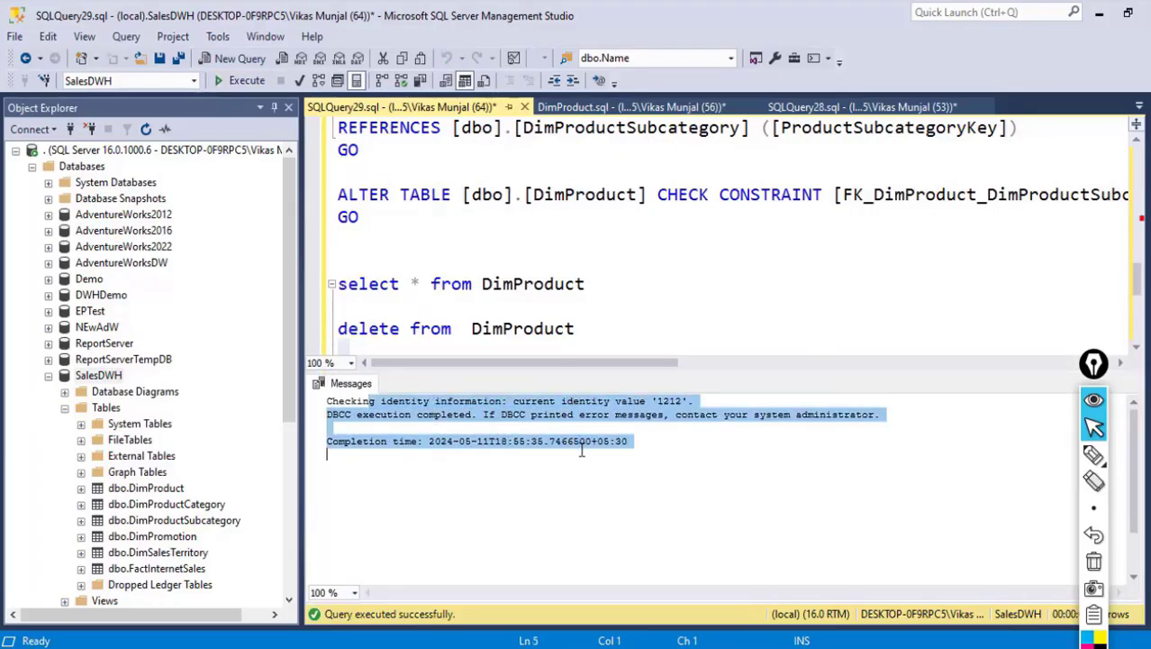
key(ctrl+r)
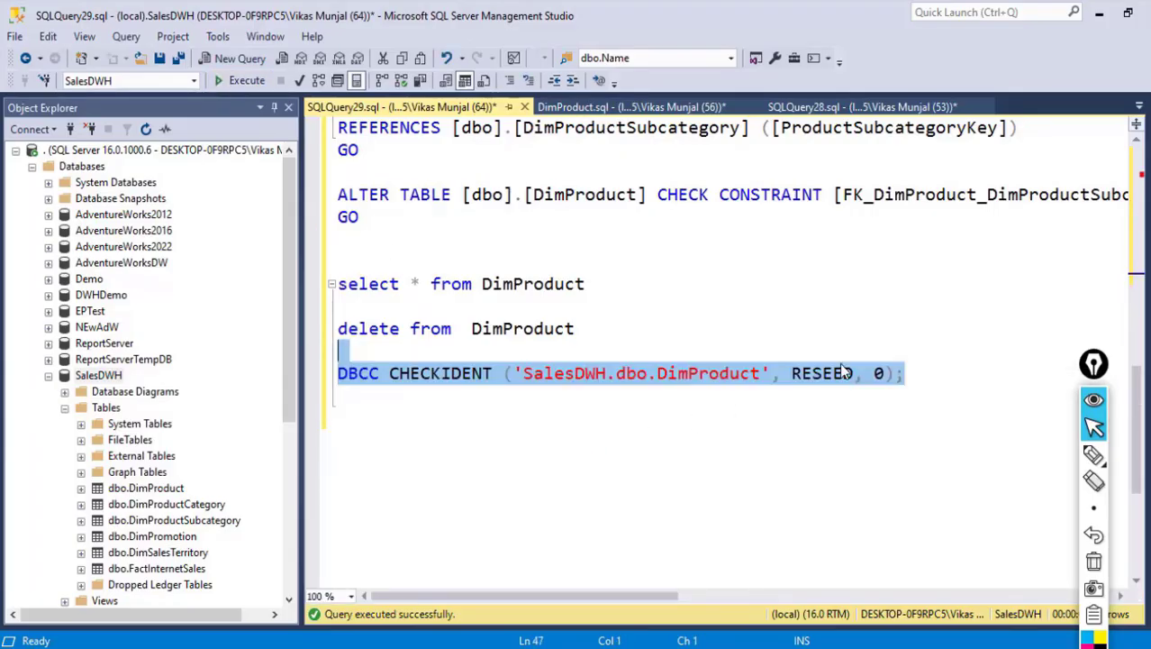
scroll(809, 367, up, 3)
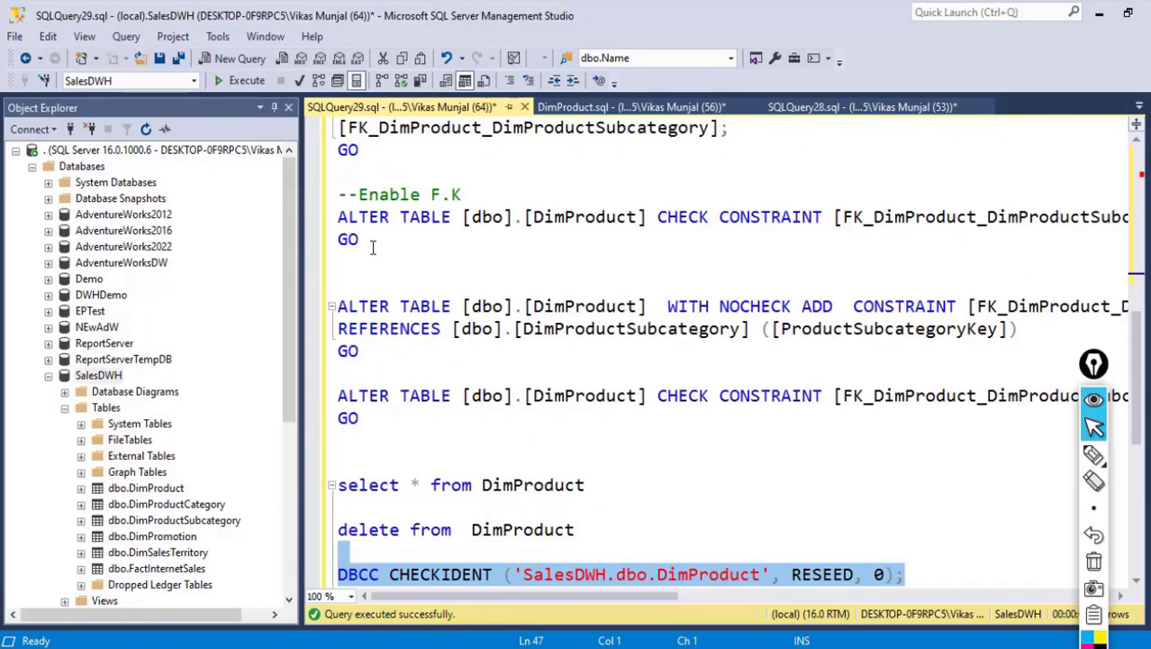
drag(372, 243, 328, 222)
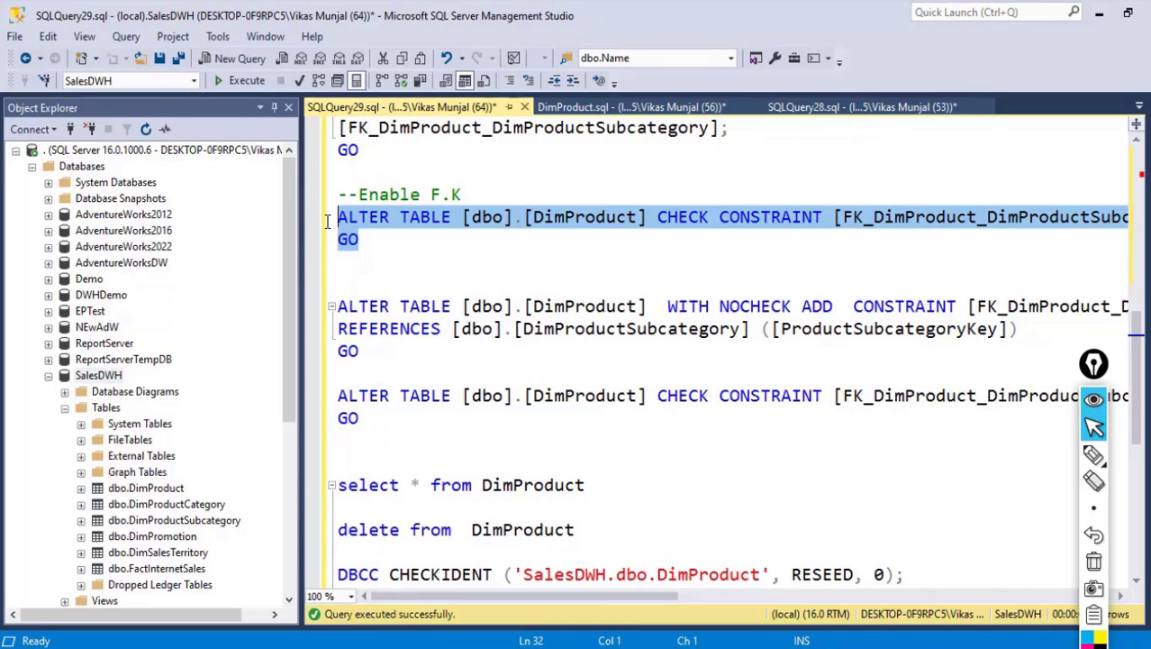
click(242, 83)
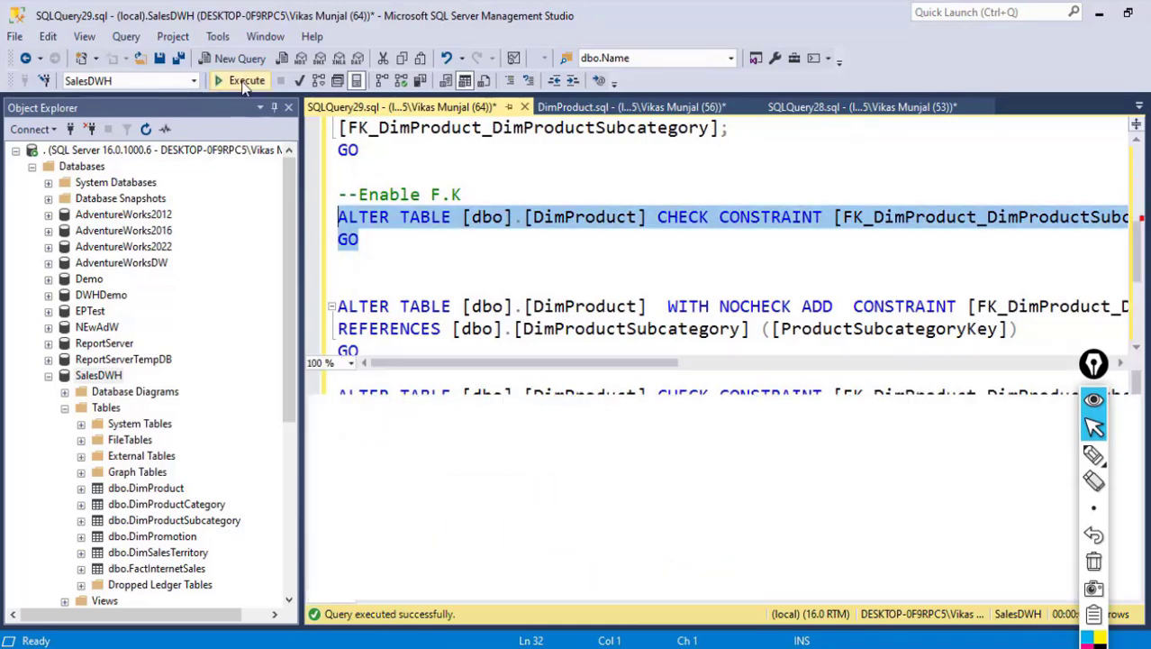
- Start importing data into the SalesDWH database with the Import and Export Wizard and choose Flat File Source as the data source
right_click(100, 379)
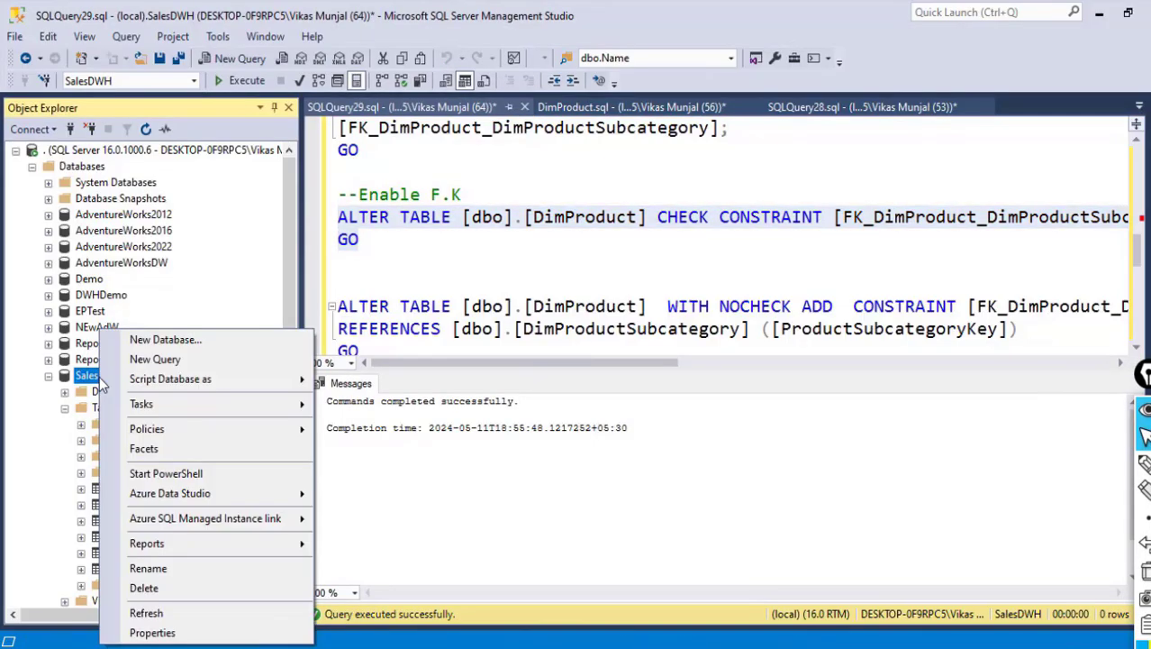
mouse_move(184, 407)
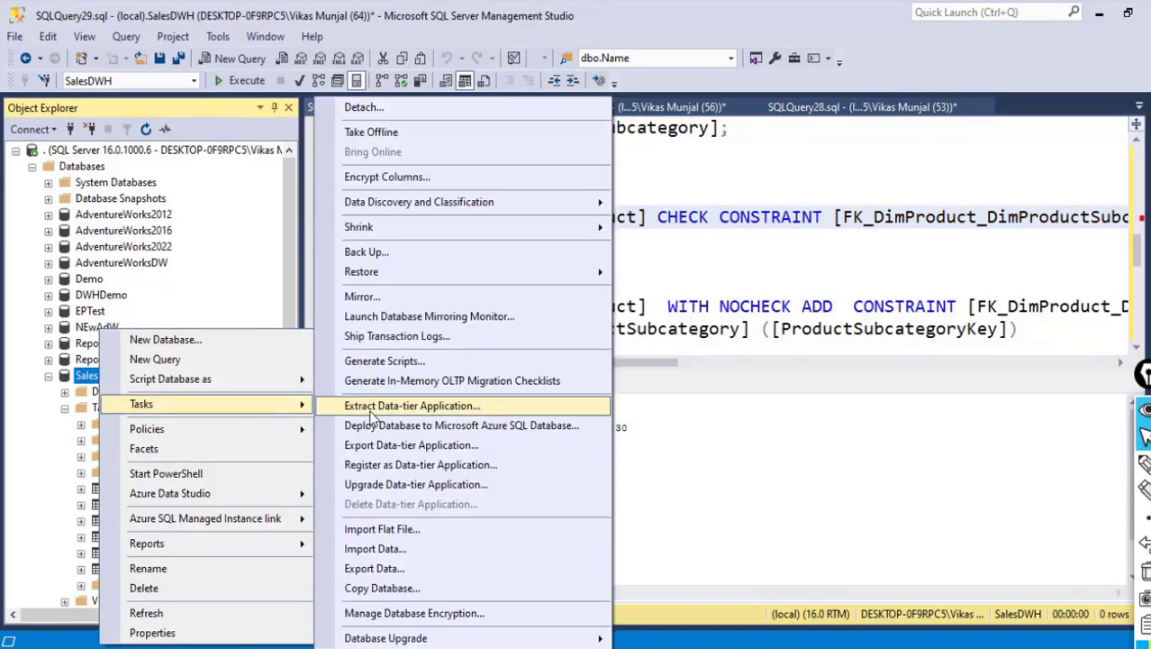
click(391, 551)
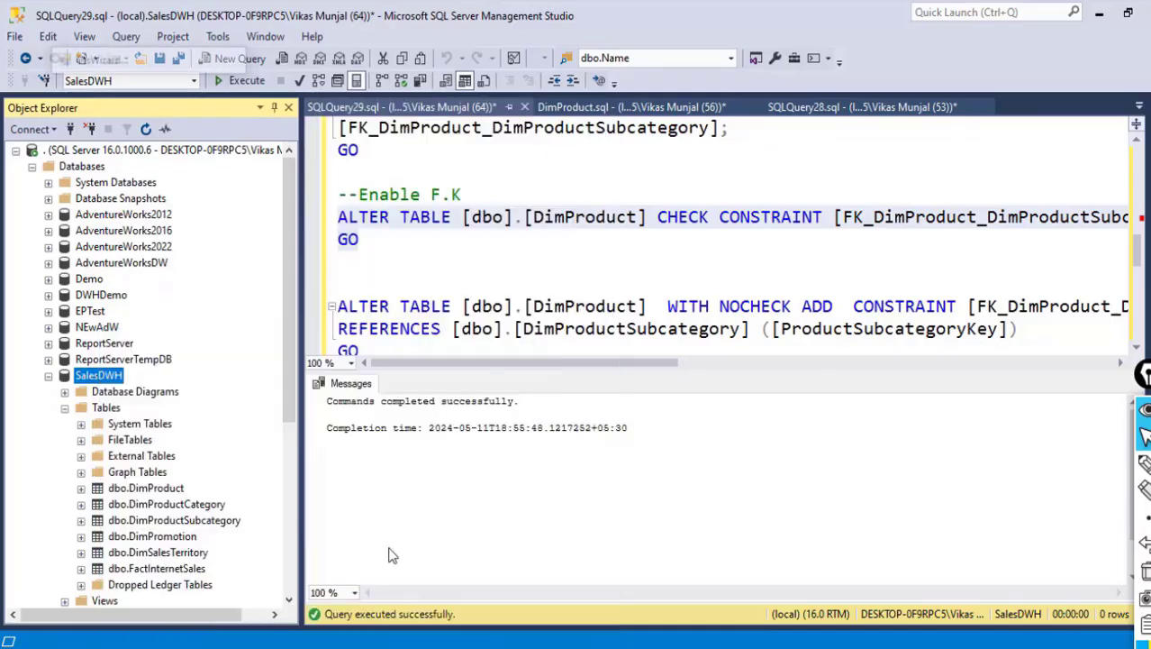
click(427, 530)
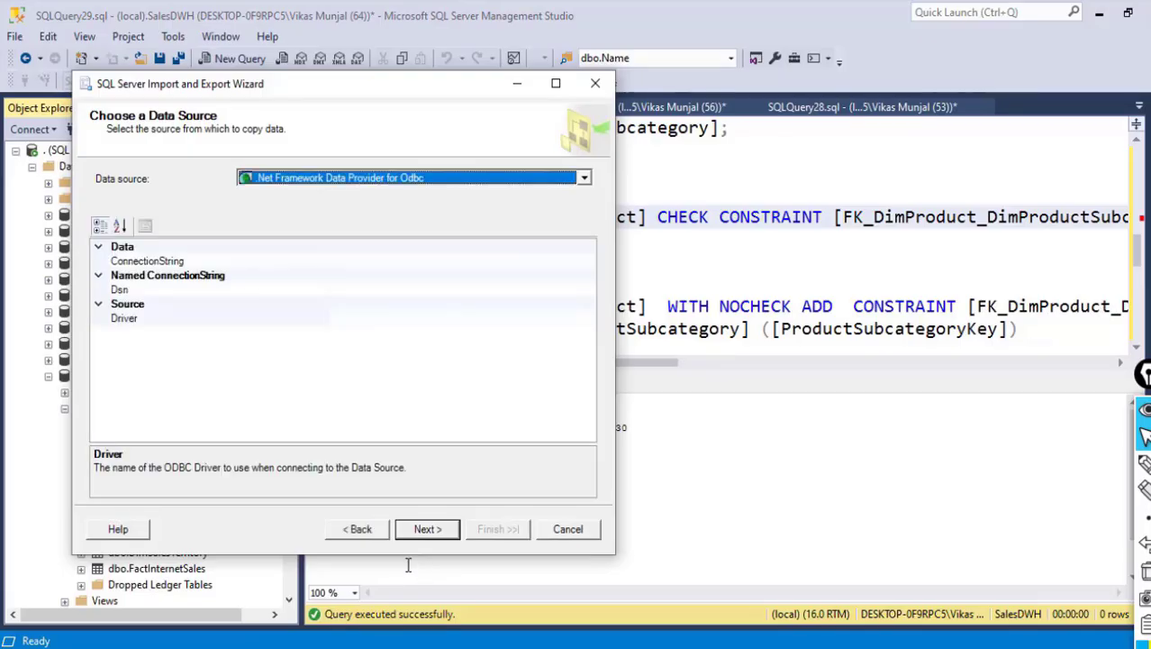
click(583, 178)
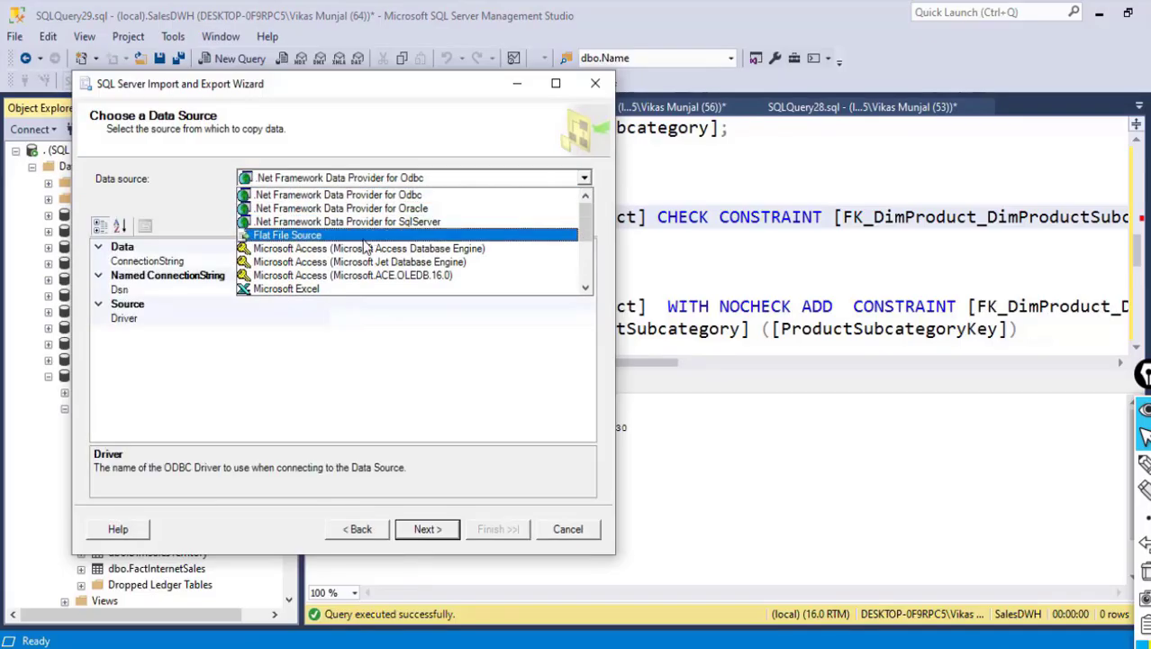
click(365, 236)
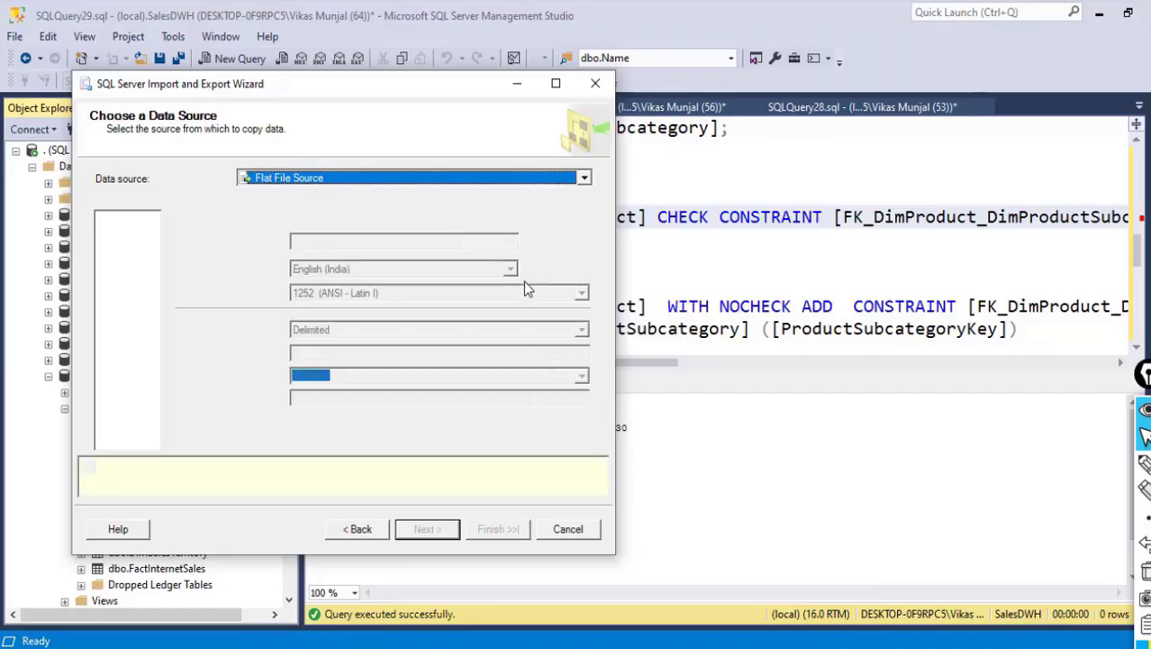
- Select the CSV file DimProduct.csv in D:\Chatgpt\111 as the flat file to import
click(554, 241)
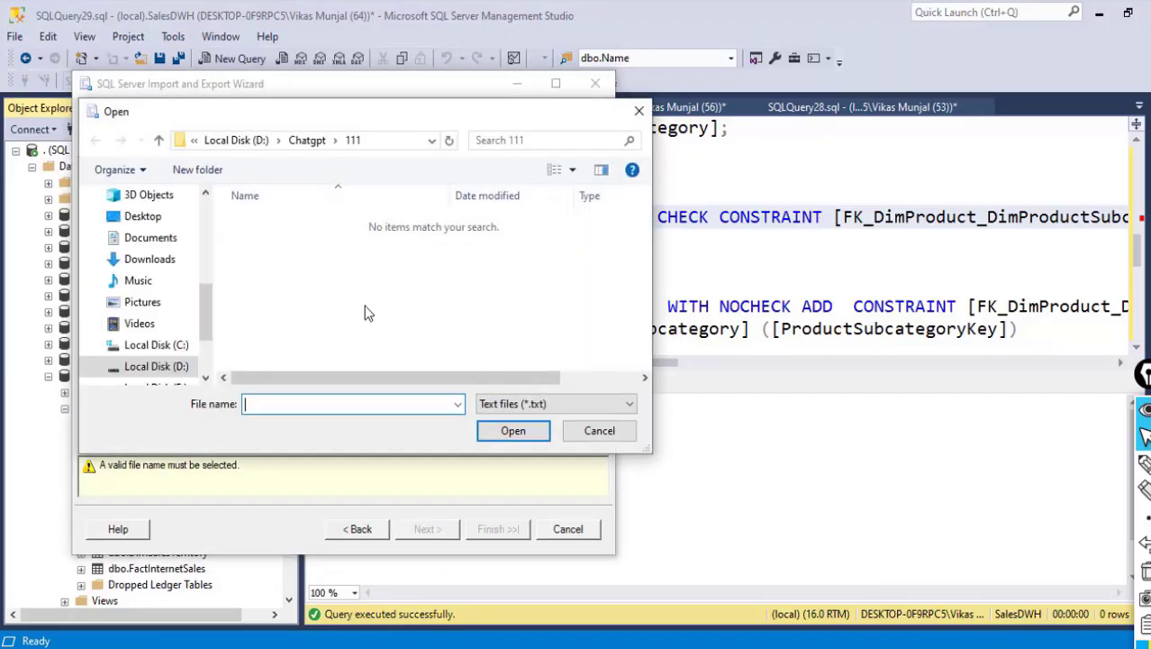
click(509, 404)
click(510, 436)
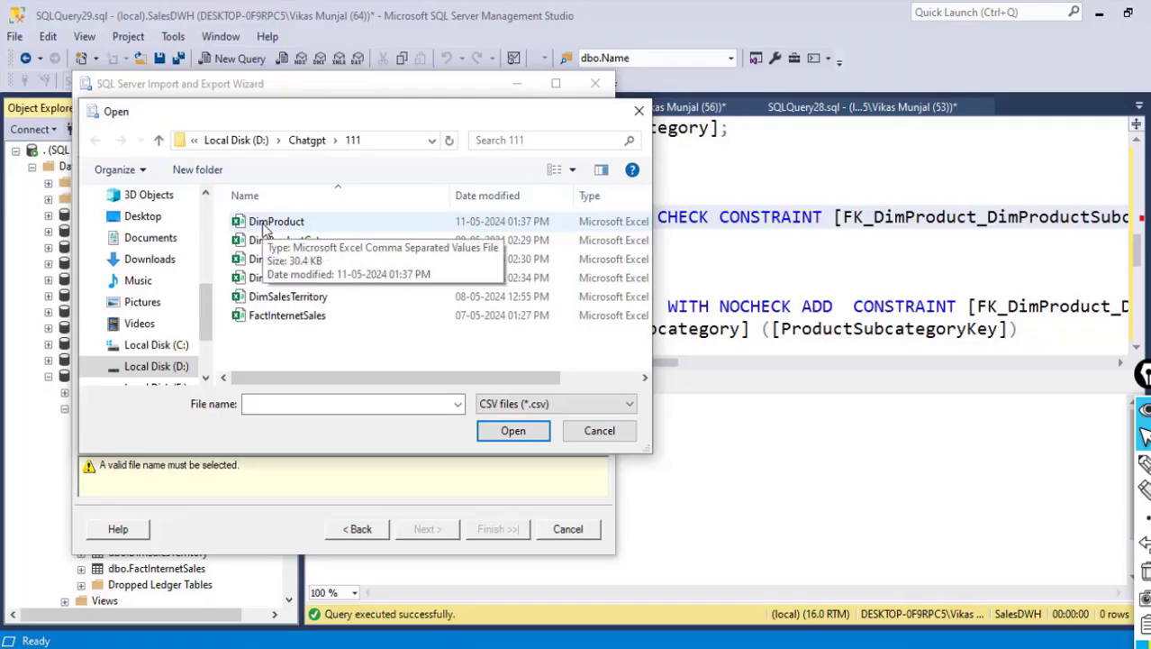
double_click(264, 225)
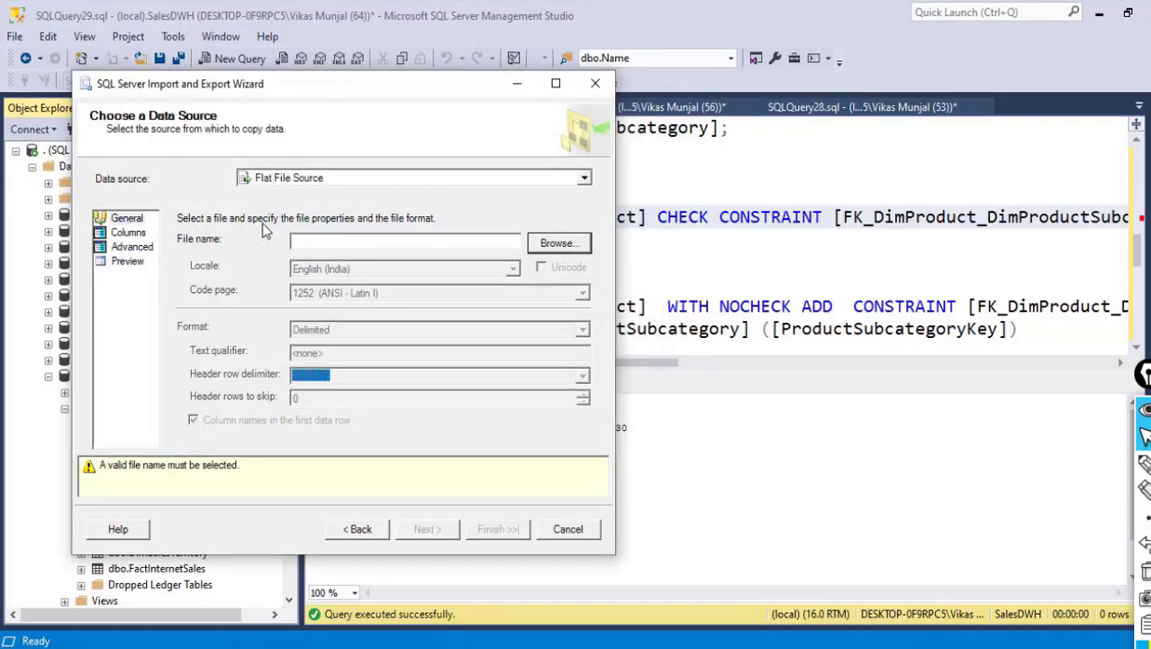
- Replace the <none> text qualifier with a double quote and check the column preview before and after the change
click(127, 232)
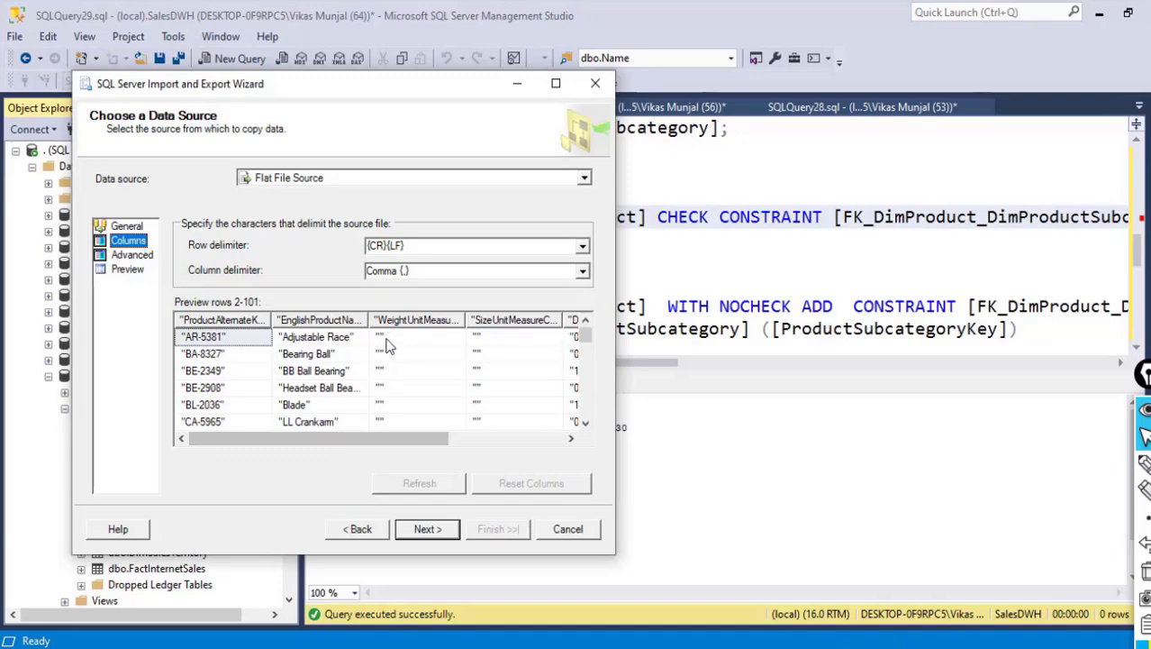
click(127, 226)
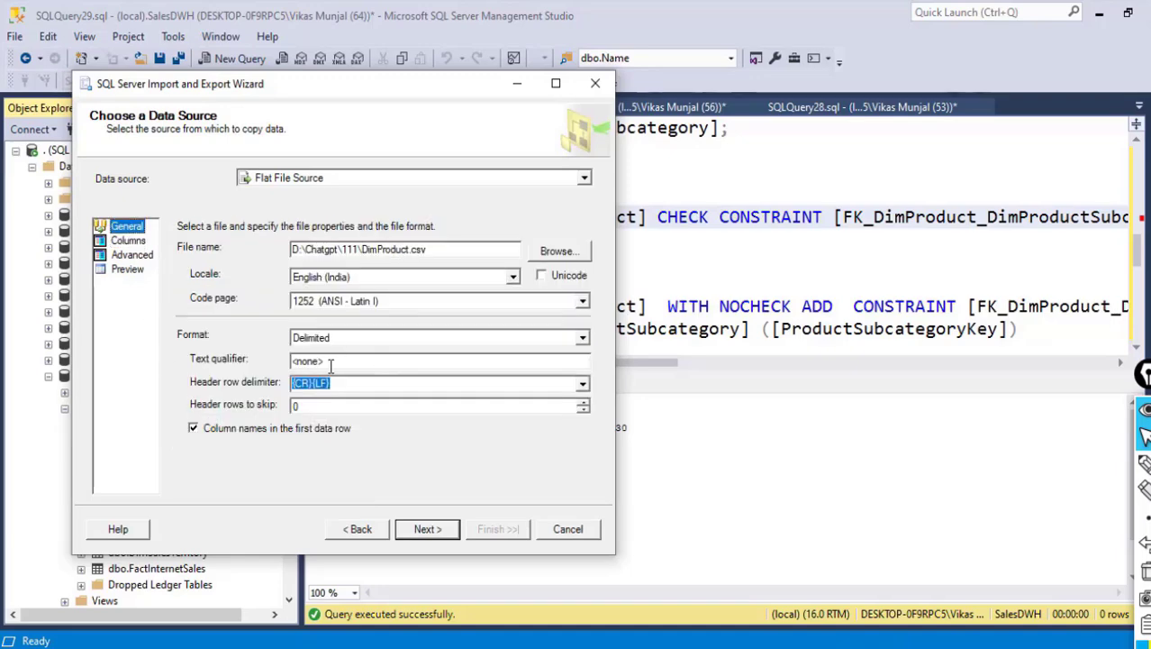
click(330, 362)
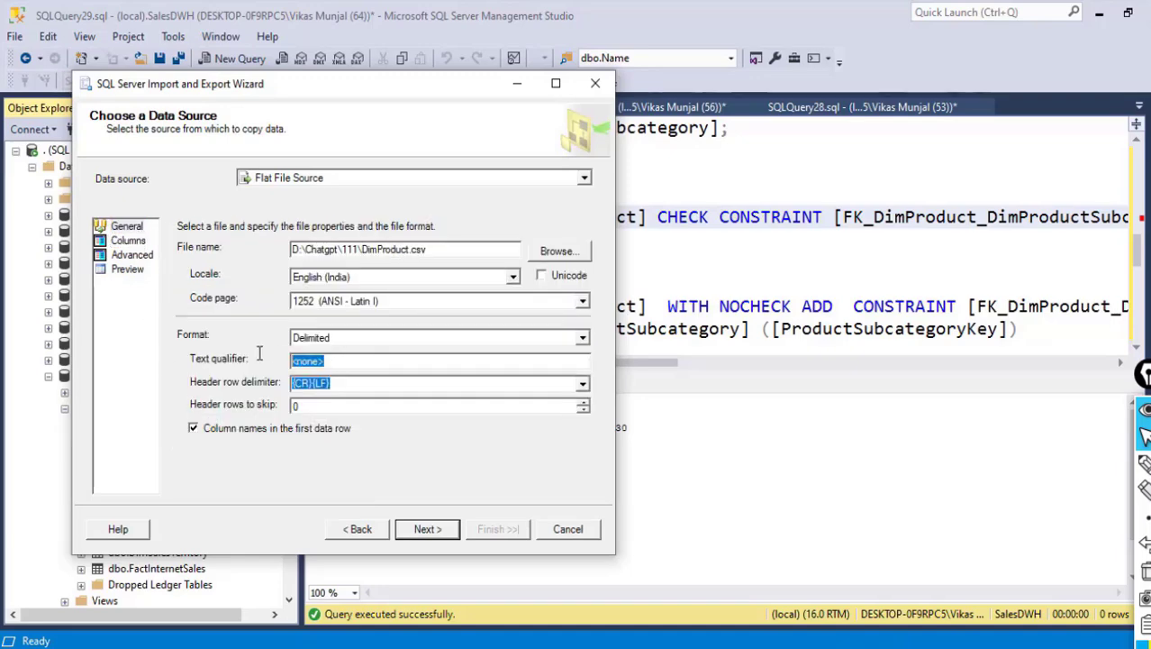
click(333, 360)
key(BackSpace)
key(BackSpace)
key(BackSpace)
key(BackSpace)
key(BackSpace)
key(BackSpace)
click(137, 241)
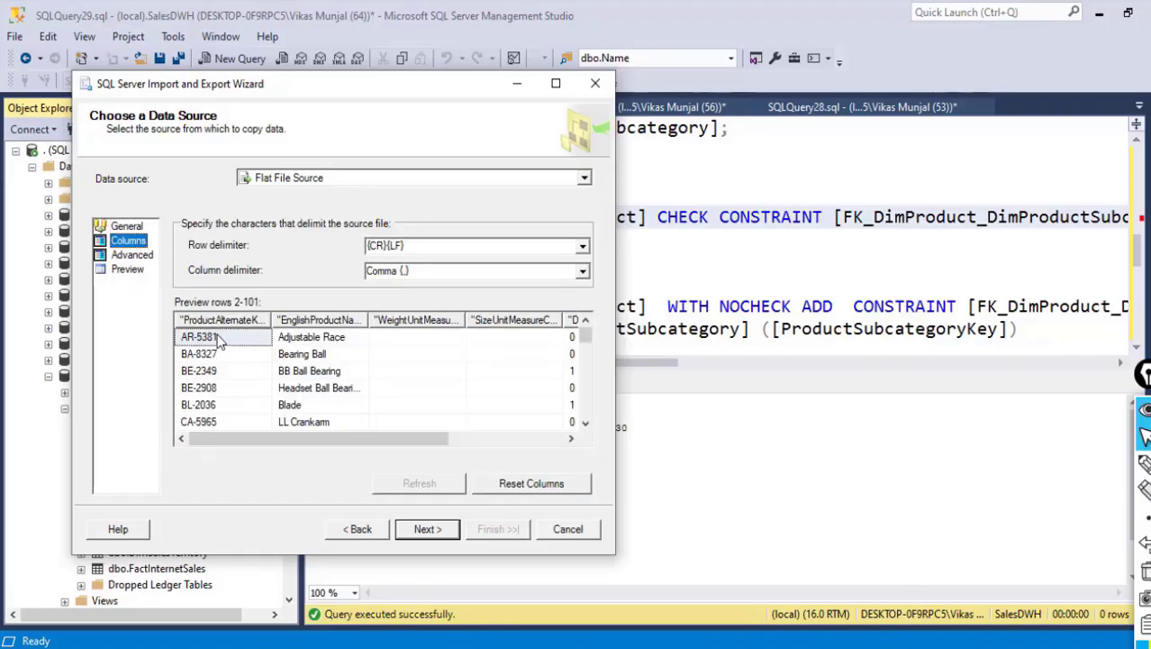
- Set the data type of the ProductAlternateKey source column to Unicode string [DT_WSTR]
click(131, 255)
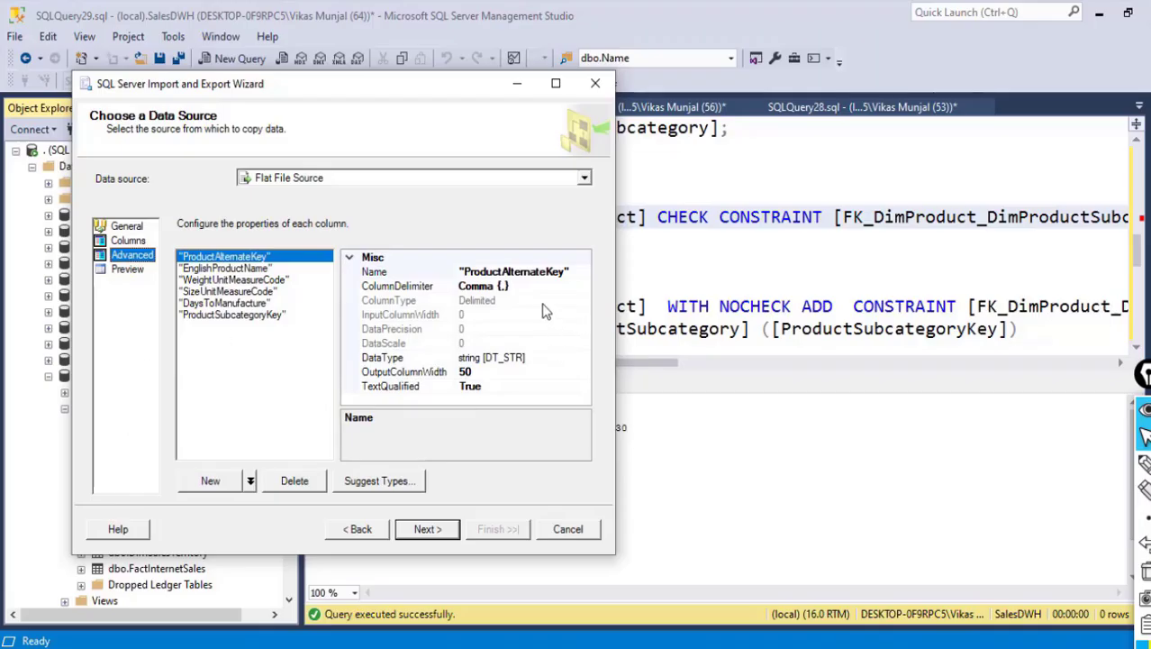
click(573, 360)
click(583, 357)
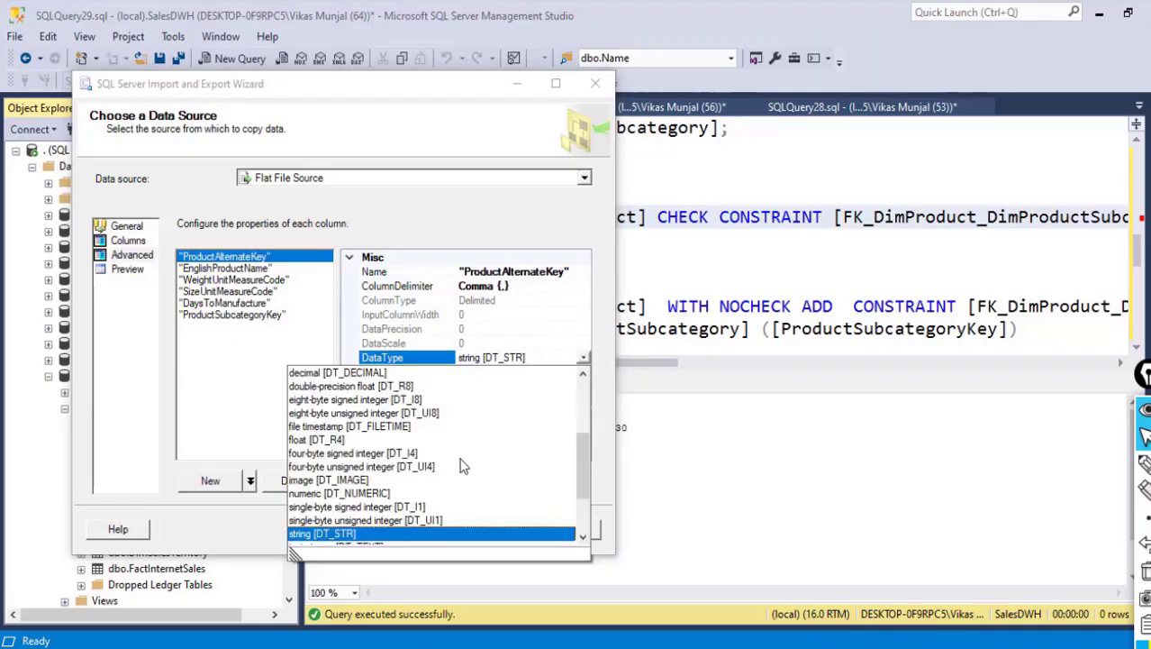
scroll(462, 466, down, 2)
scroll(462, 465, down, 1)
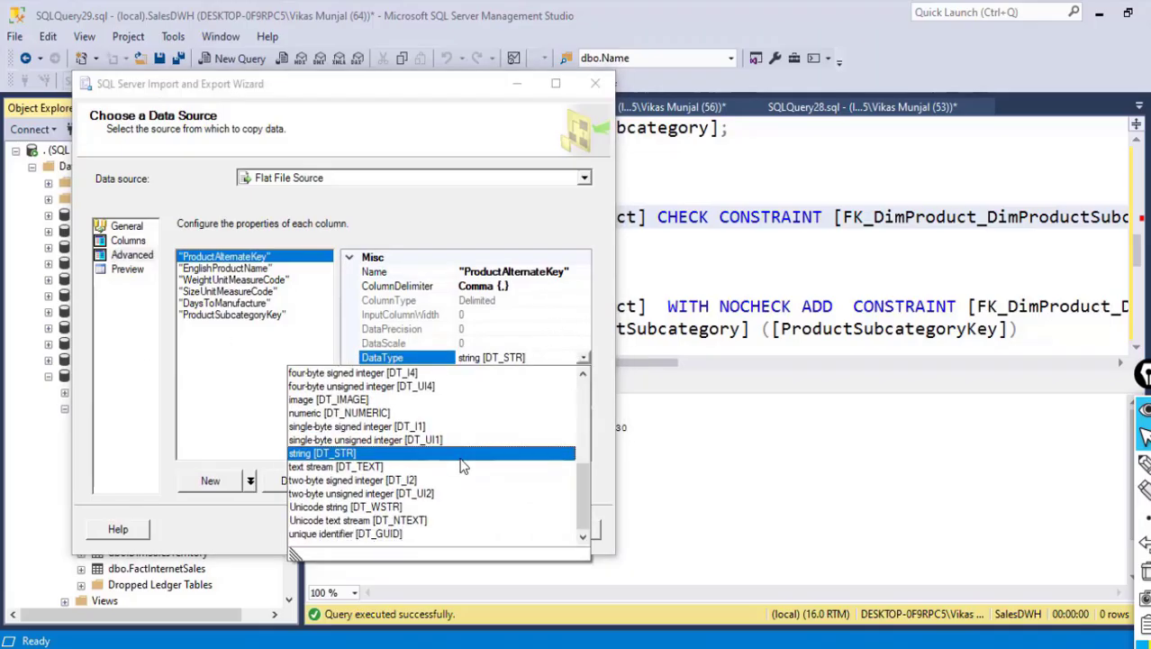
click(338, 506)
- Set the data type of the EnglishProductName source column to Unicode string [DT_WSTR]
click(254, 269)
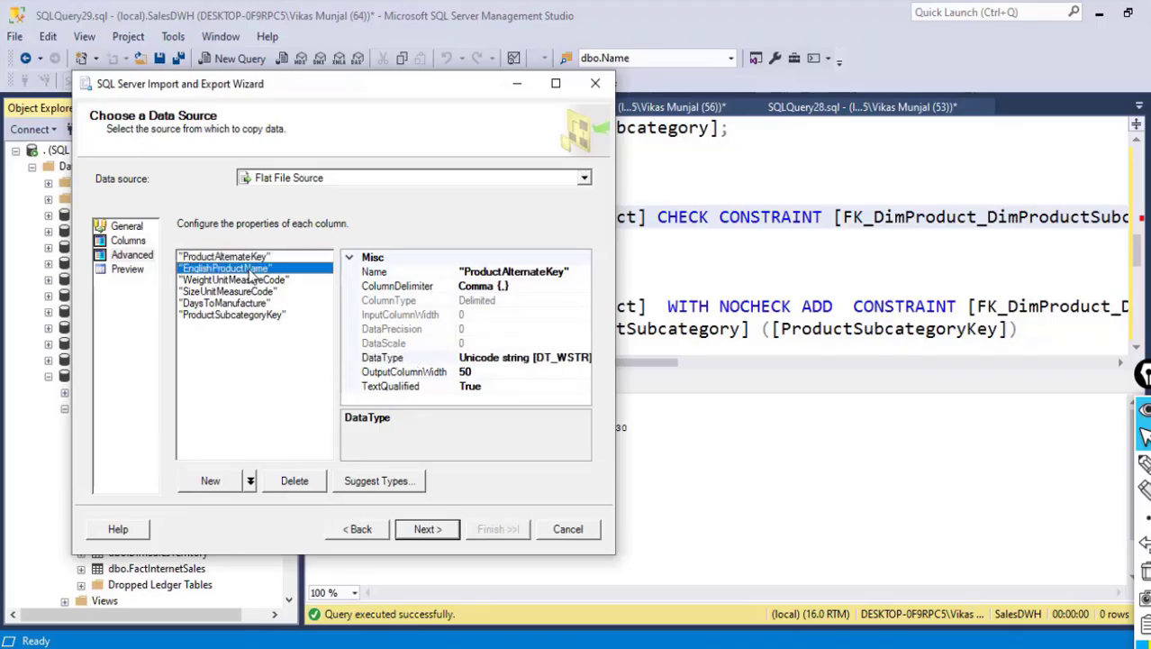
click(544, 363)
click(583, 357)
scroll(496, 460, down, 3)
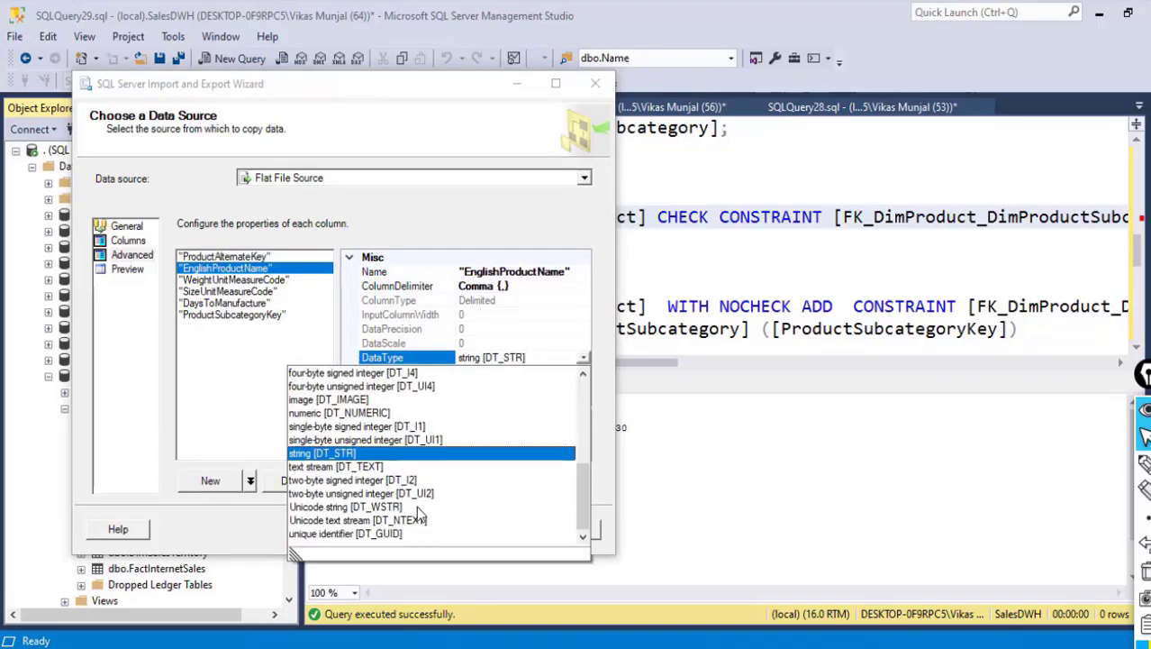
click(361, 510)
- Set the data type of the WeightUnitMeasureCode source column to Unicode string [DT_WSTR]
click(243, 280)
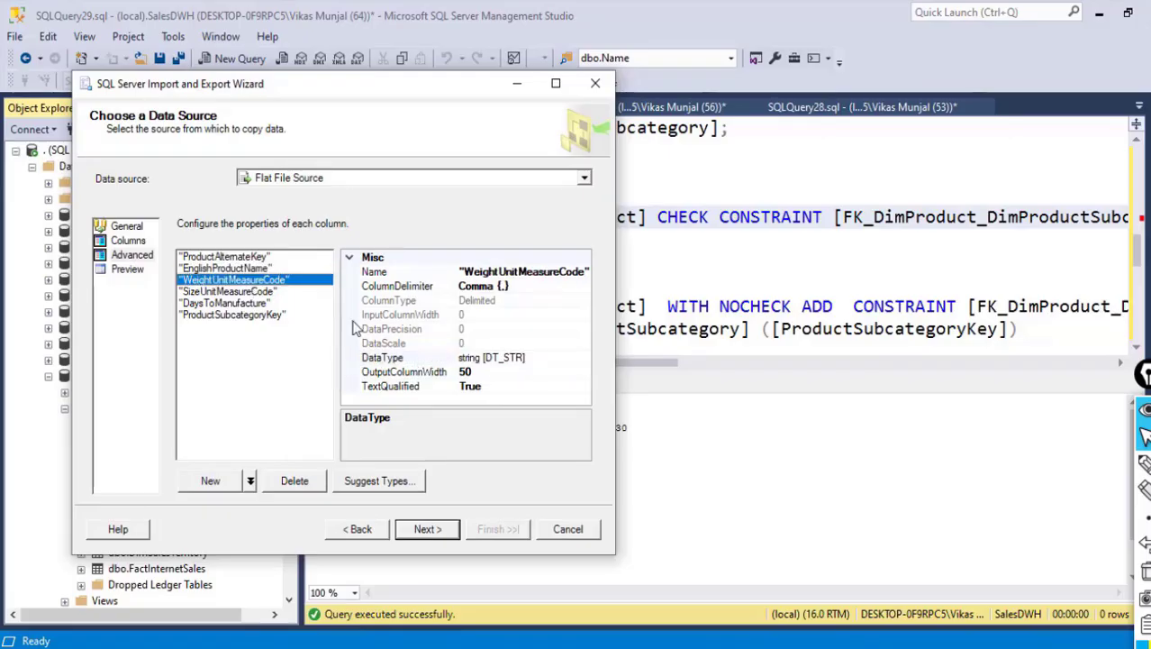
click(576, 358)
click(583, 358)
scroll(485, 431, down, 2)
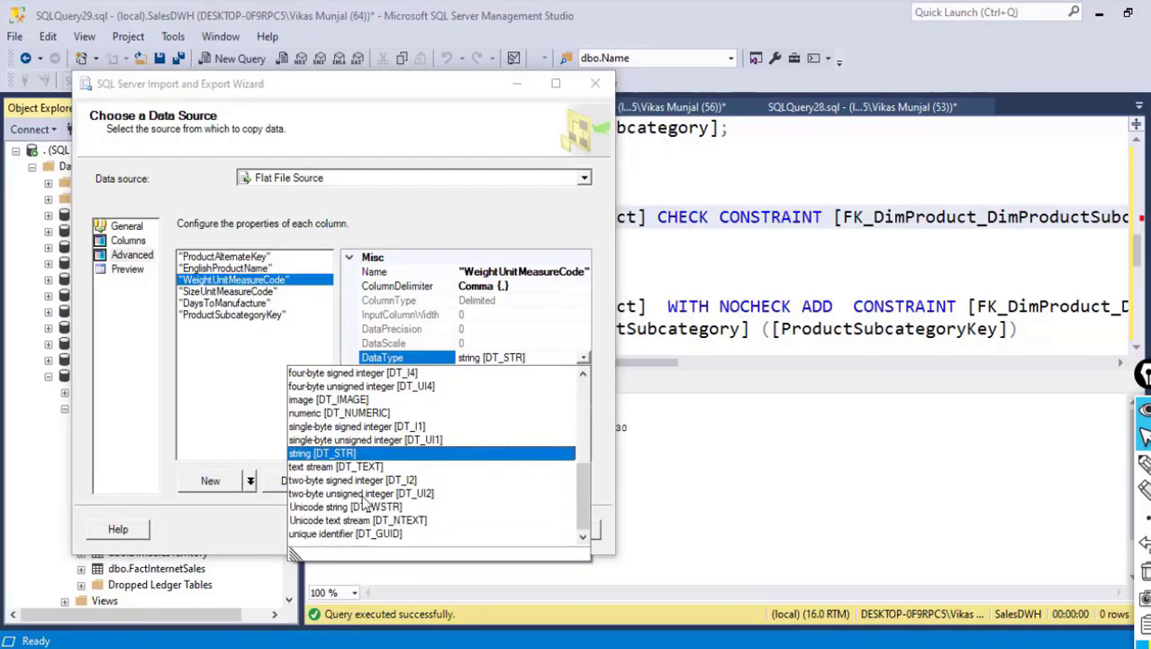
click(354, 510)
- Set the data type of the SizeUnitMeasureCode source column to Unicode string [DT_WSTR]
click(248, 293)
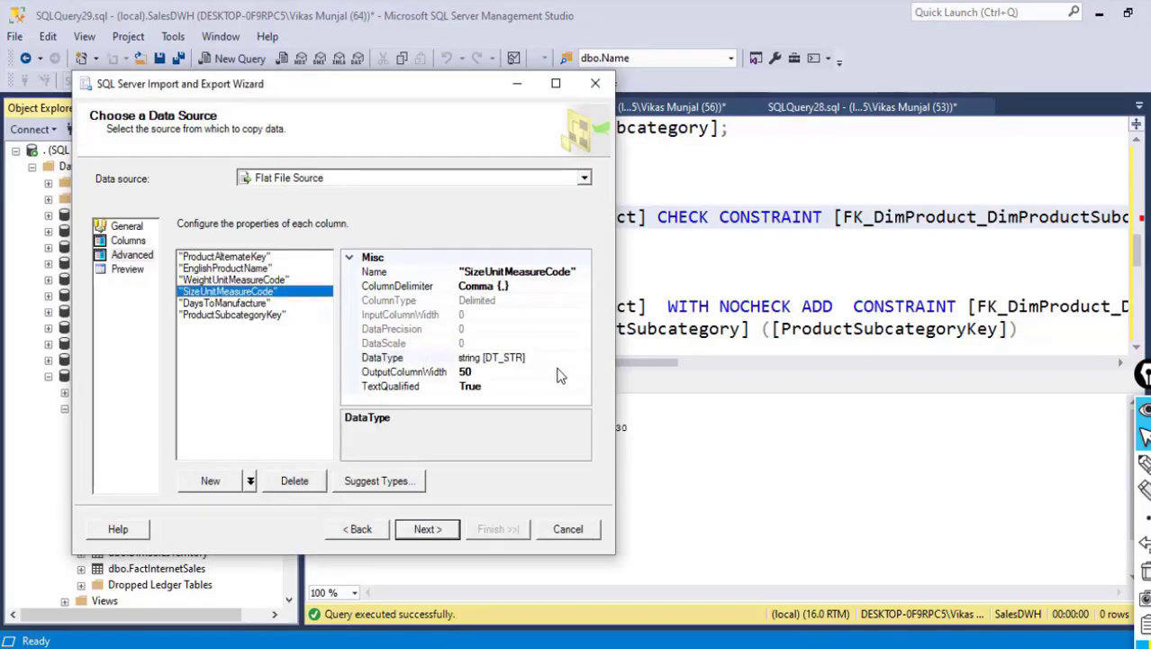
click(579, 360)
click(583, 358)
scroll(446, 463, down, 2)
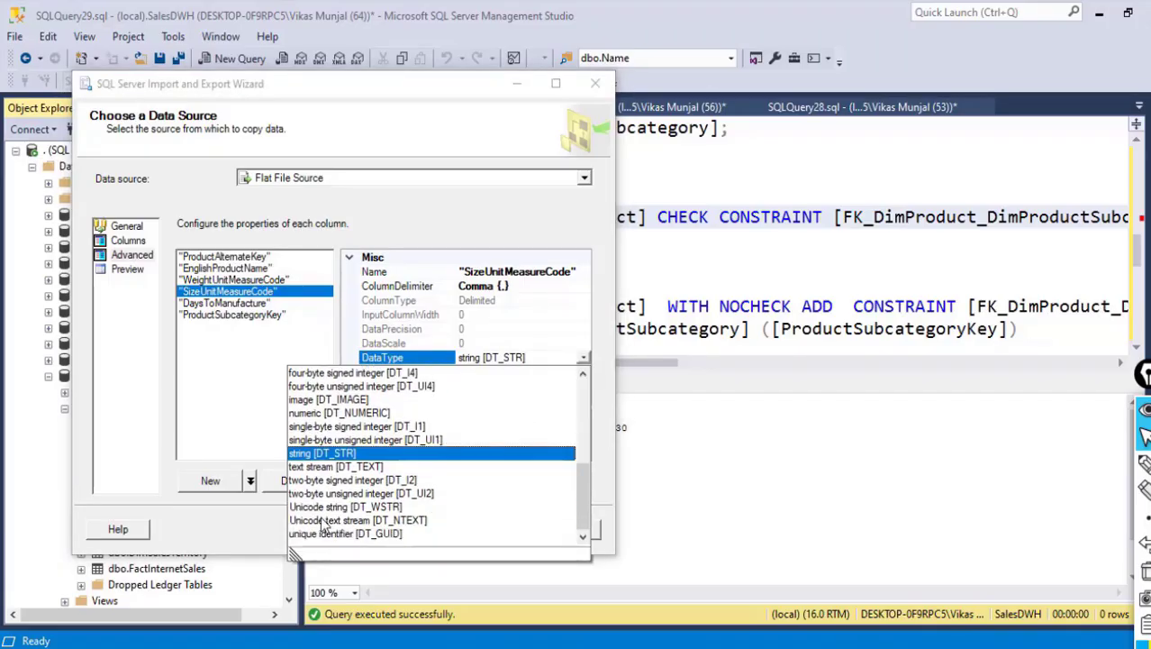
click(343, 509)
- Set the data type of the DaysToManufacture source column to Unicode string [DT_WSTR]
click(257, 304)
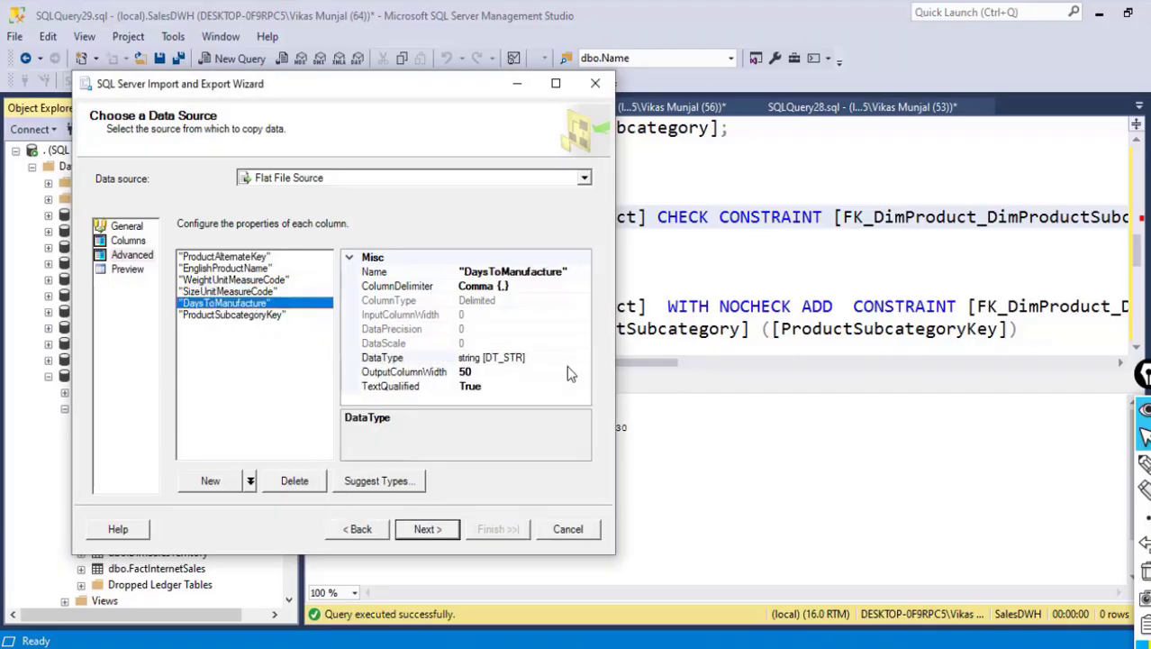
click(581, 359)
click(583, 358)
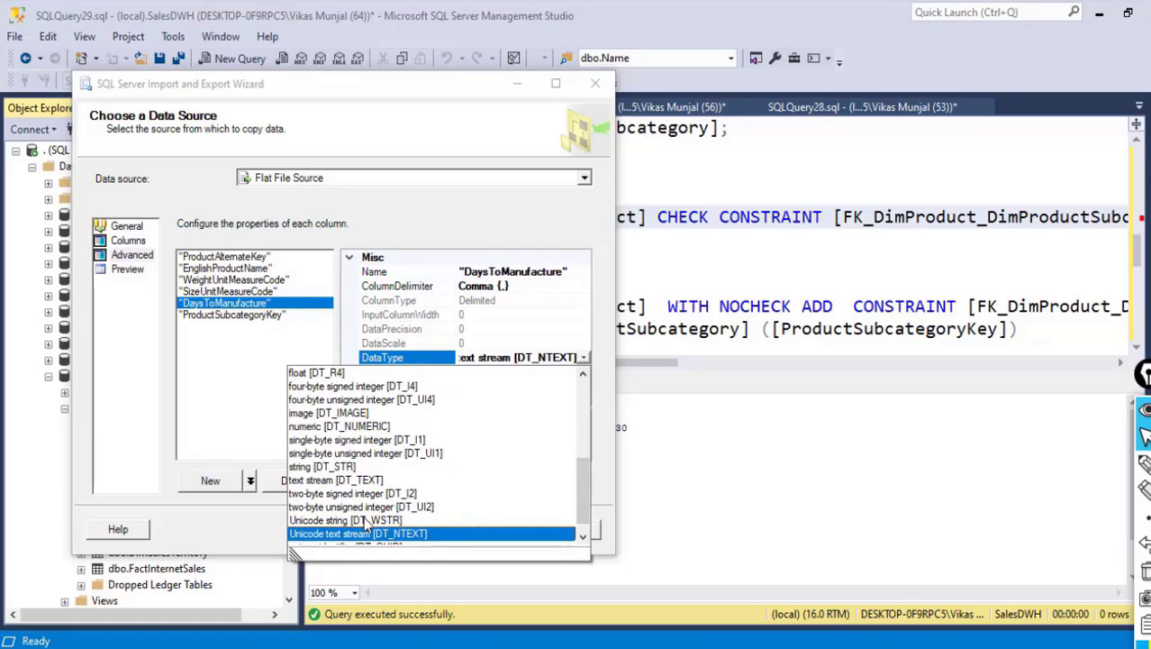
click(366, 521)
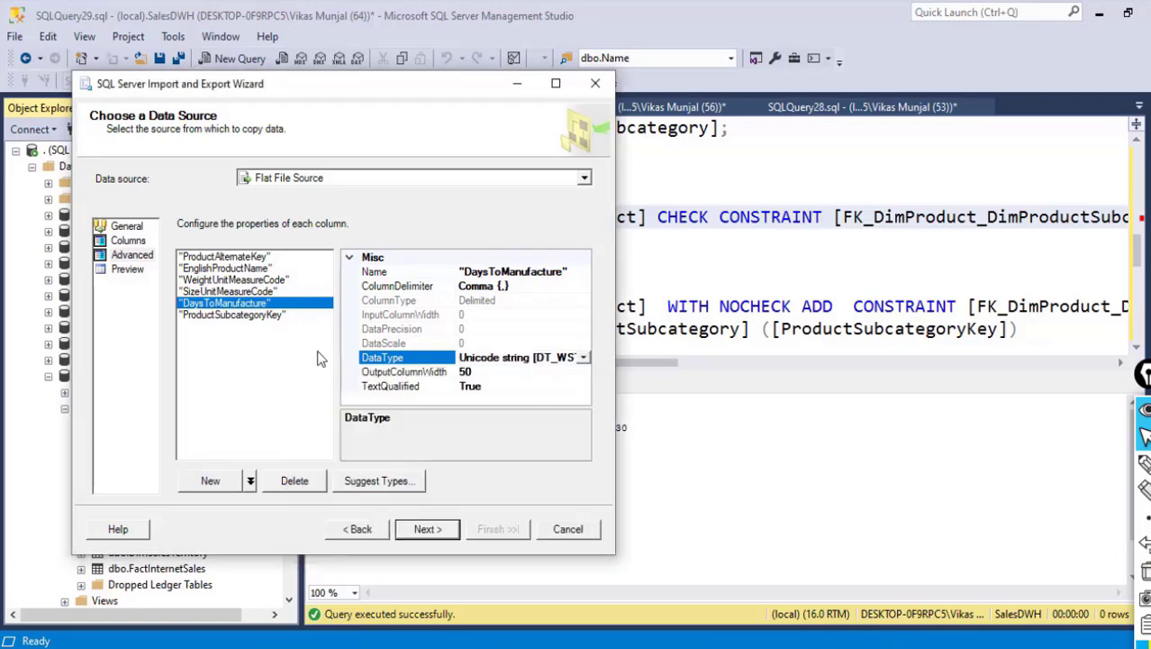
- Go through the output column widths of SizeUnitMeasureCode, WeightUnitMeasureCode and ProductAlternateKey, edit the ProductAlternateKey width, and select the ProductSubcategoryKey column
click(228, 292)
click(481, 373)
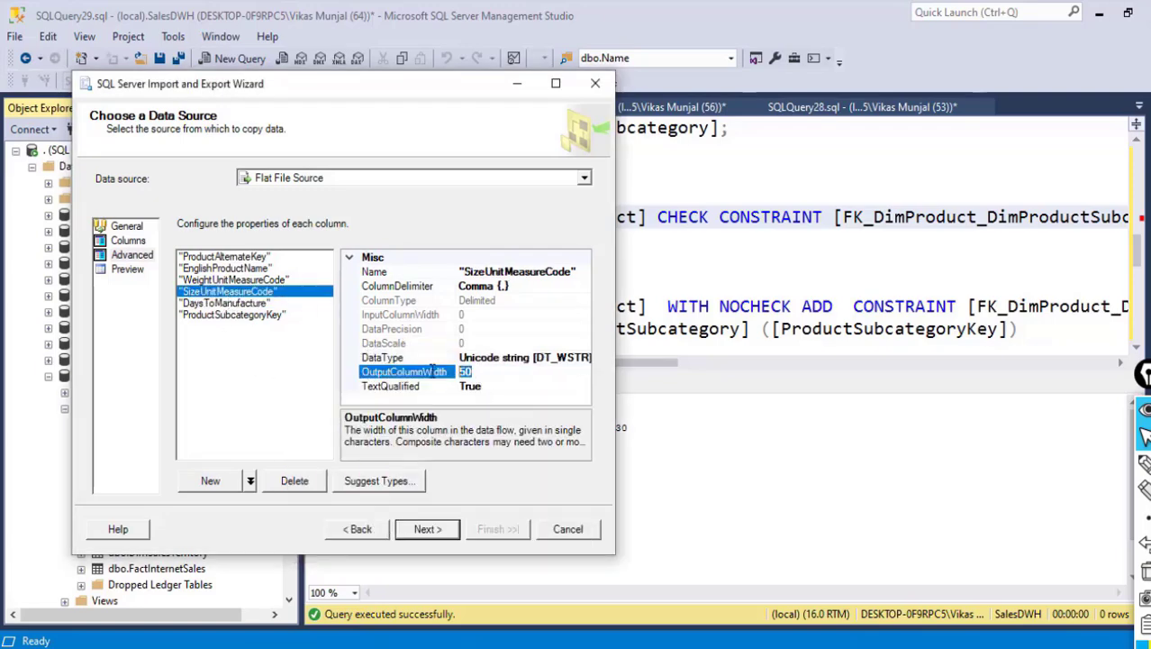
click(270, 280)
click(433, 372)
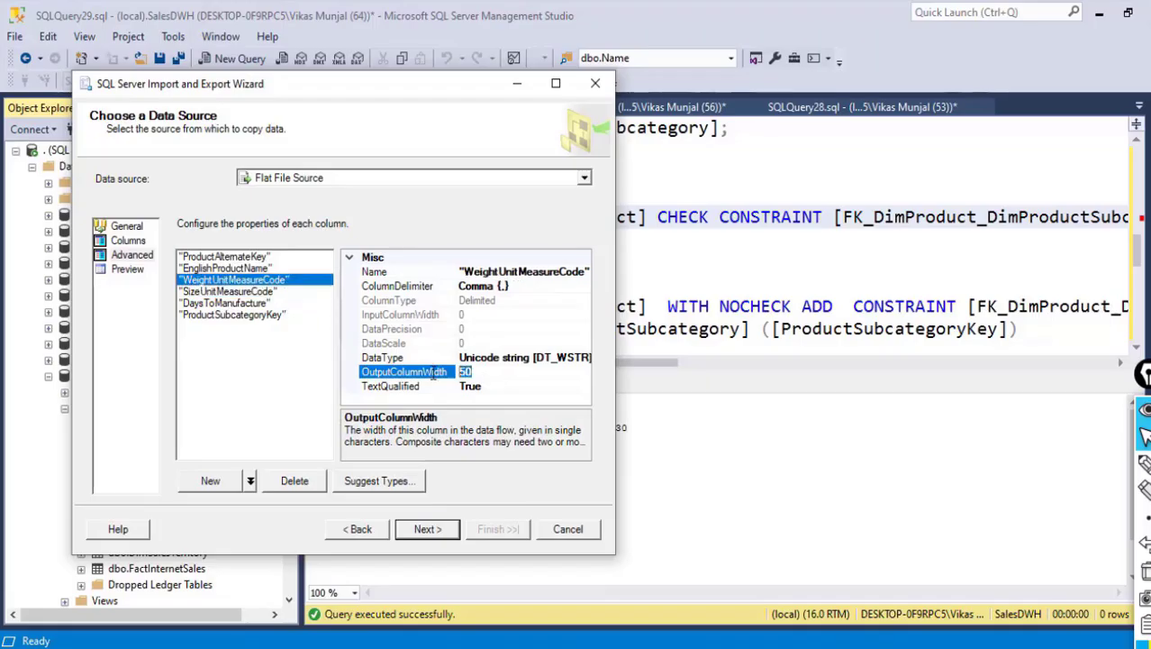
click(217, 258)
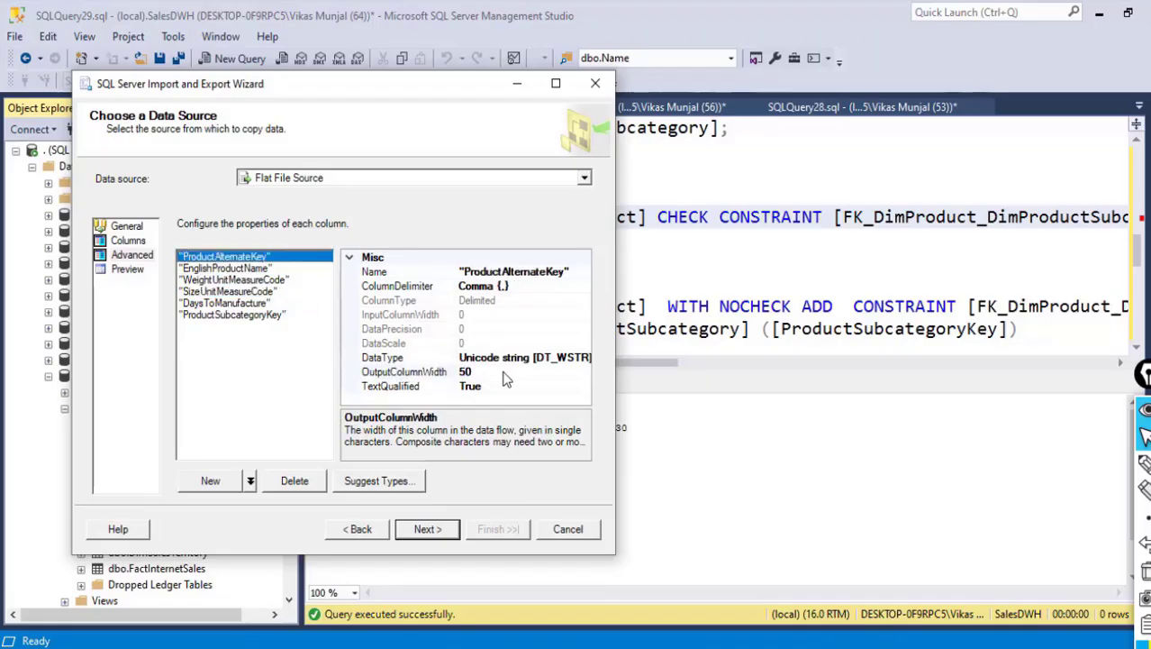
click(399, 372)
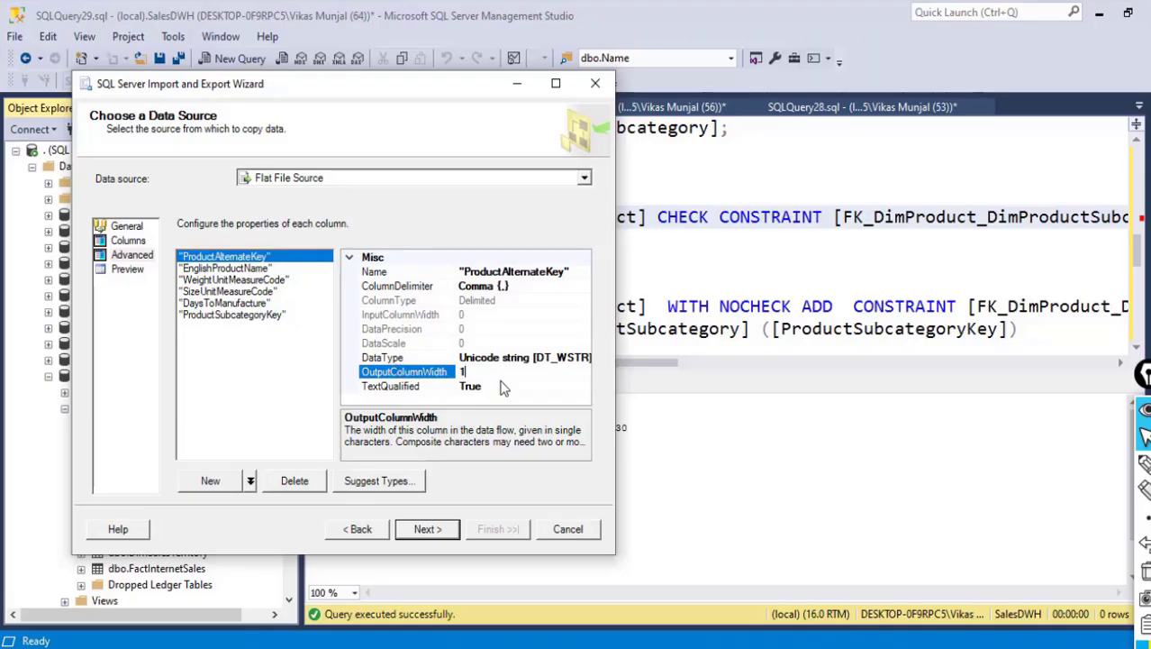
click(255, 315)
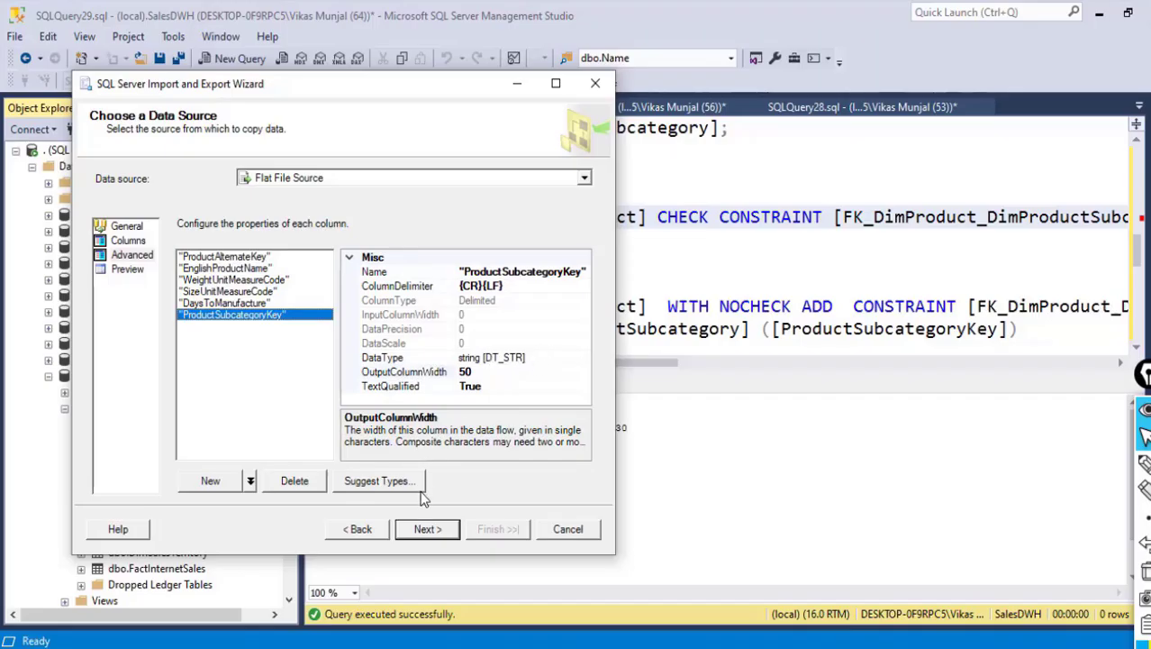
- Set the import destination to Microsoft OLE DB Provider for SQL Server with the SalesDWH database, and proceed to the table selection
click(425, 530)
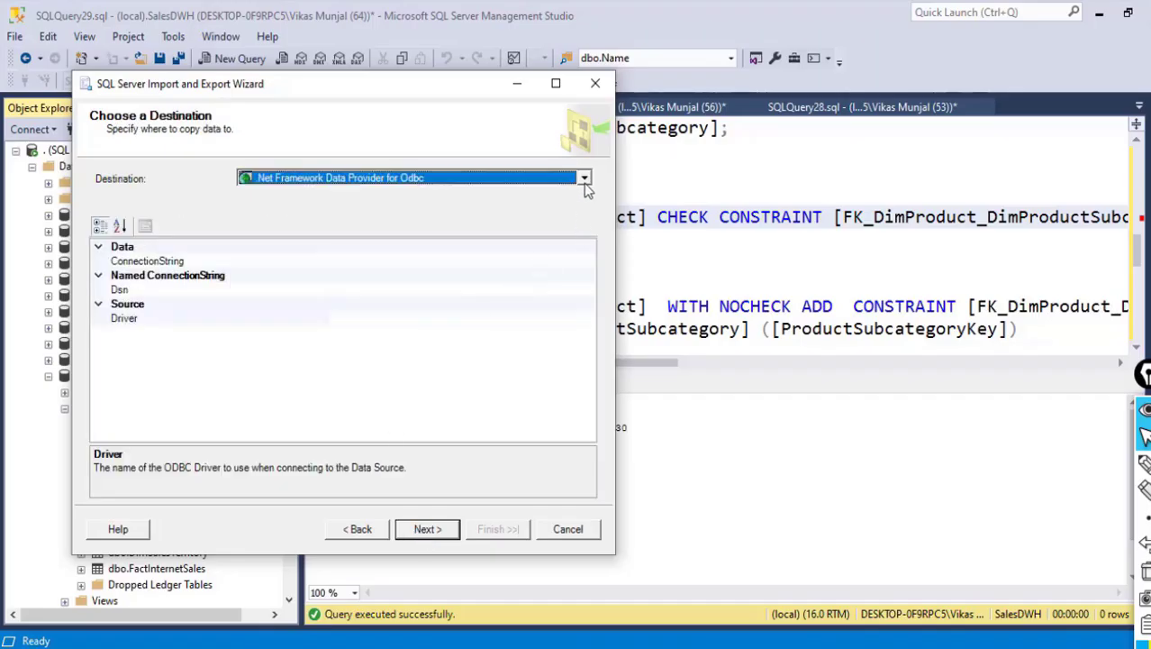
click(585, 180)
scroll(370, 250, down, 4)
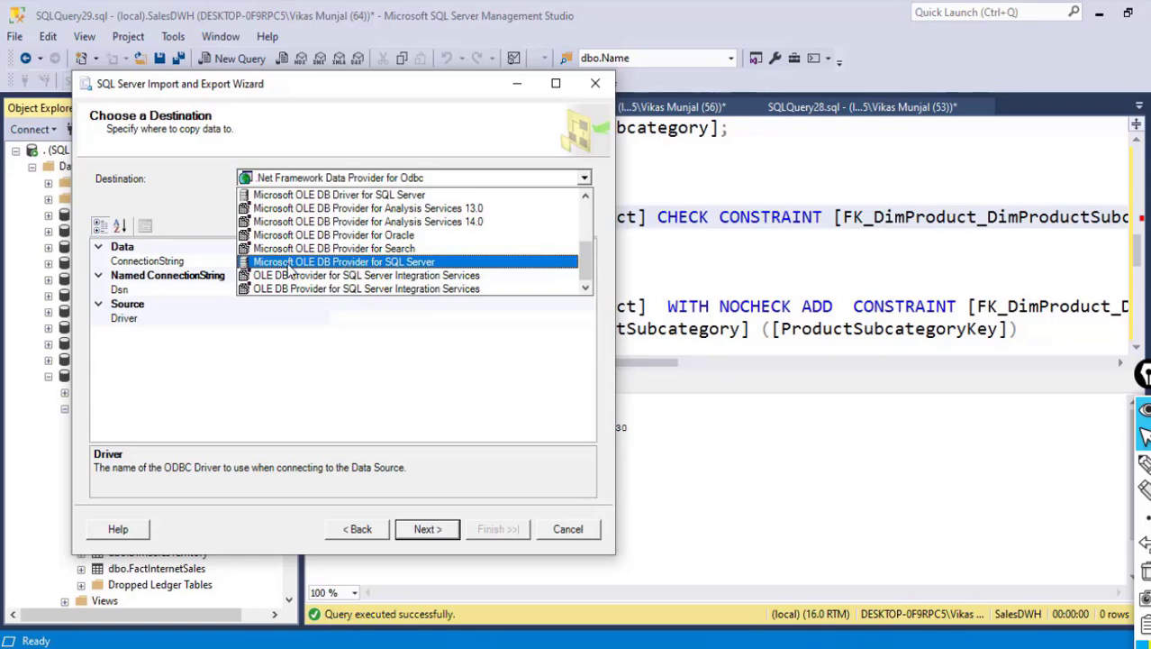
click(423, 262)
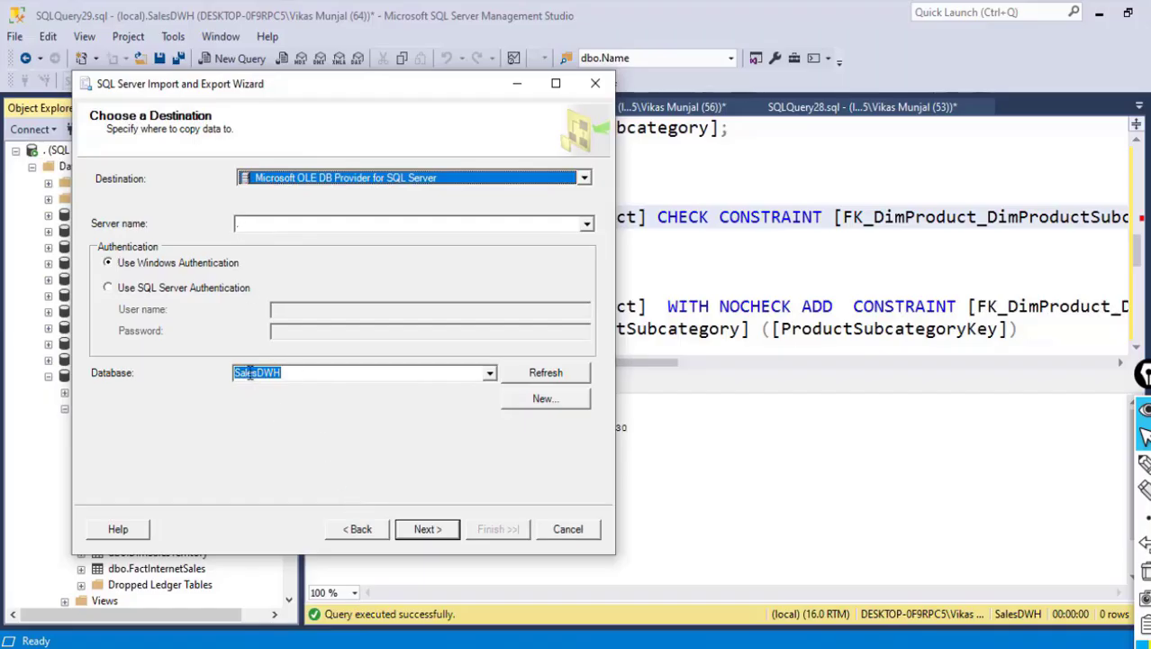
click(441, 535)
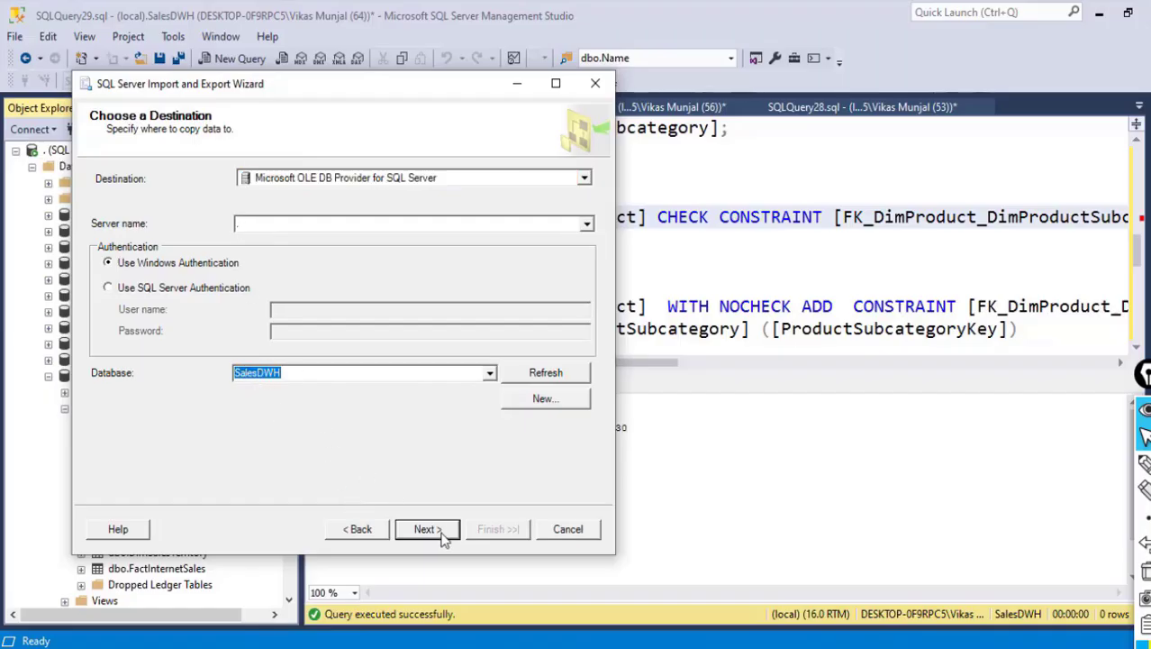
click(440, 532)
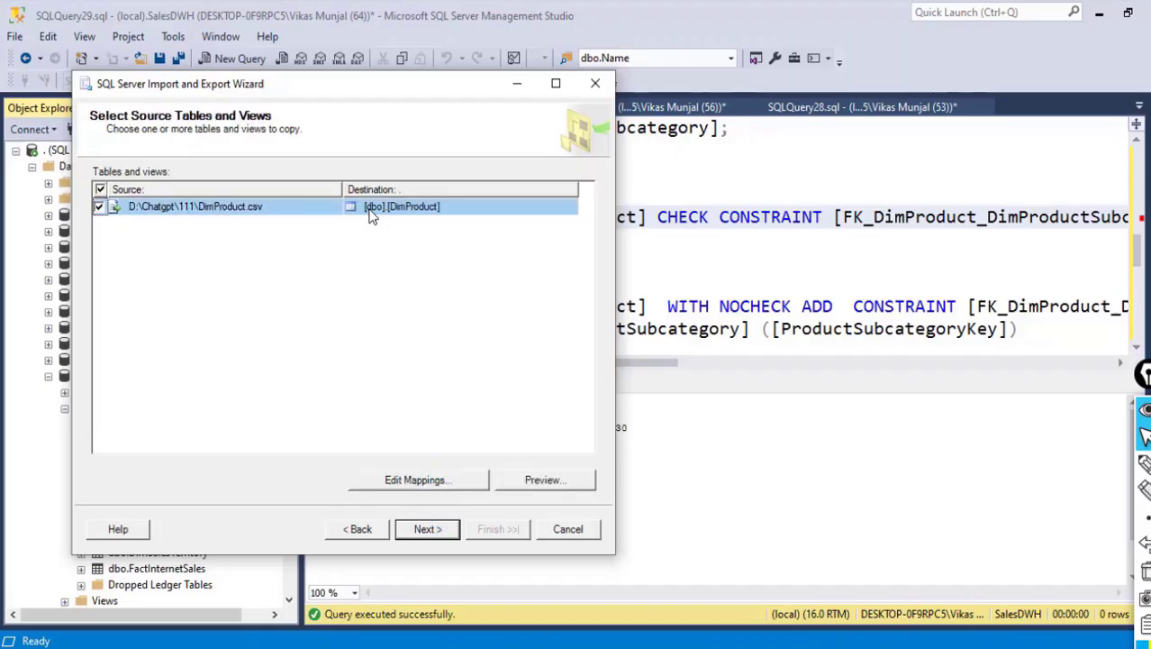
- In the DimProduct column mappings, map the ProductAlternateKey and EnglishProductName source columns to the destination columns of the same name
click(445, 488)
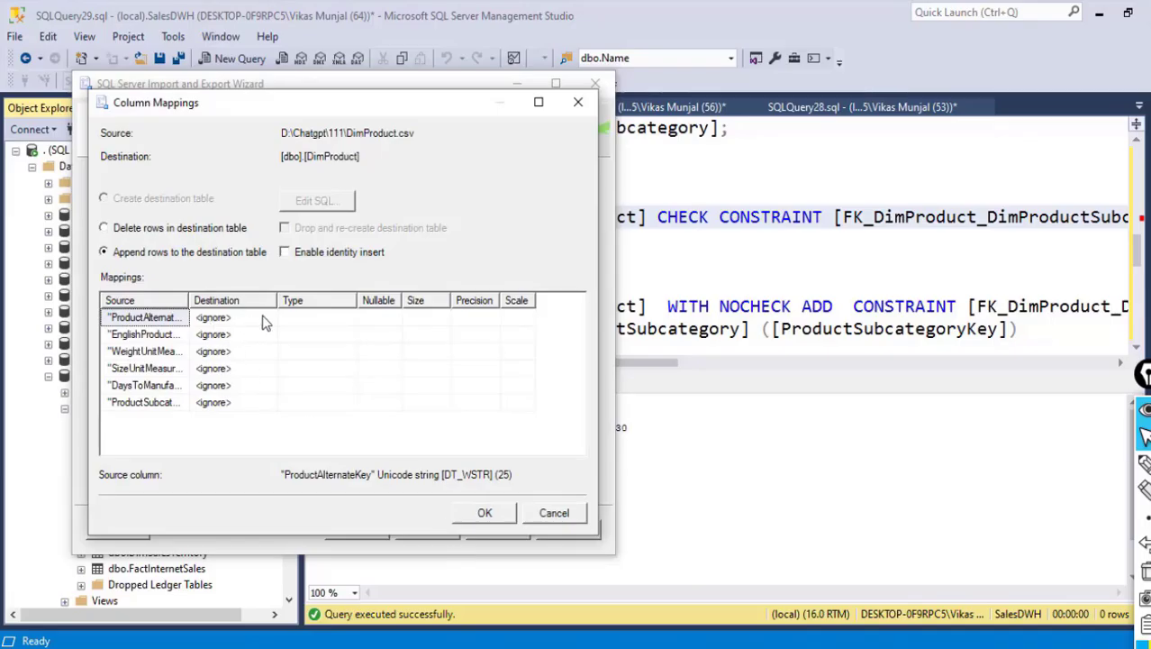
click(266, 322)
click(267, 319)
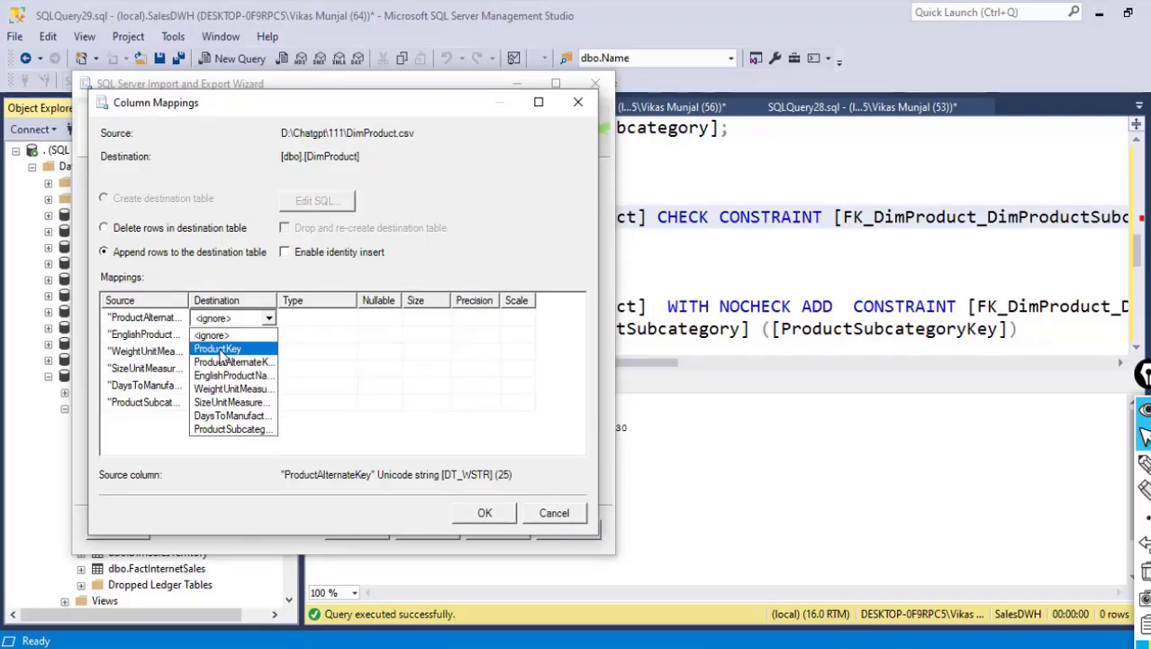
click(221, 362)
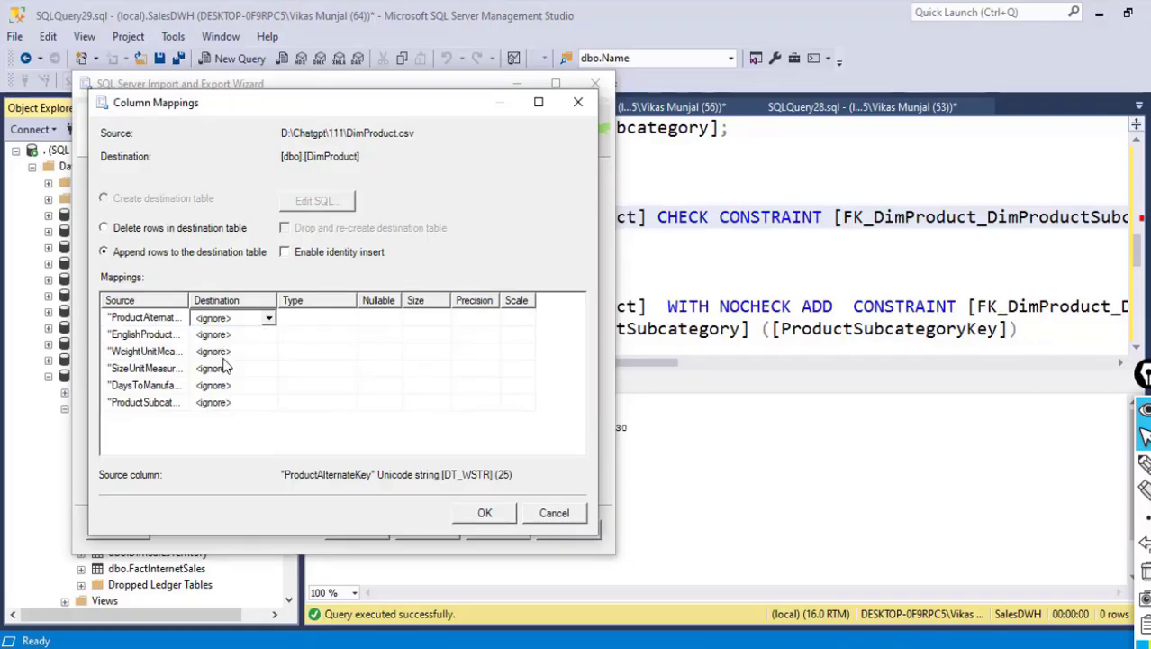
click(266, 335)
click(268, 336)
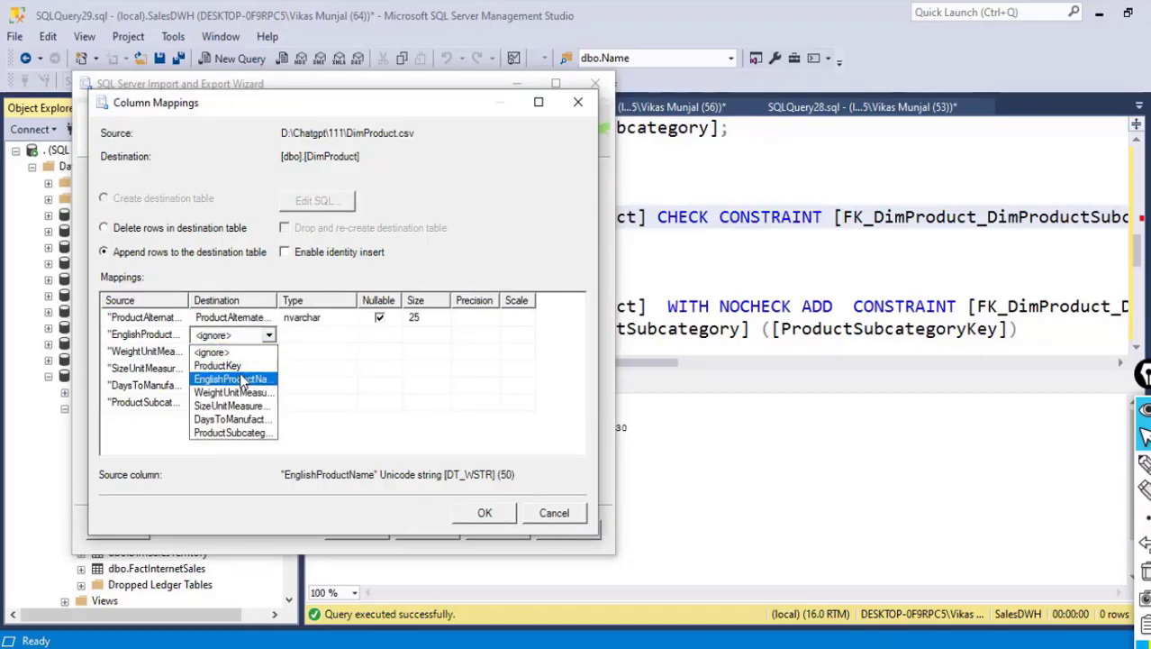
click(243, 380)
- Map the WeightUnitMeasureCode and SizeUnitMeasureCode source columns to their matching destination columns
click(265, 353)
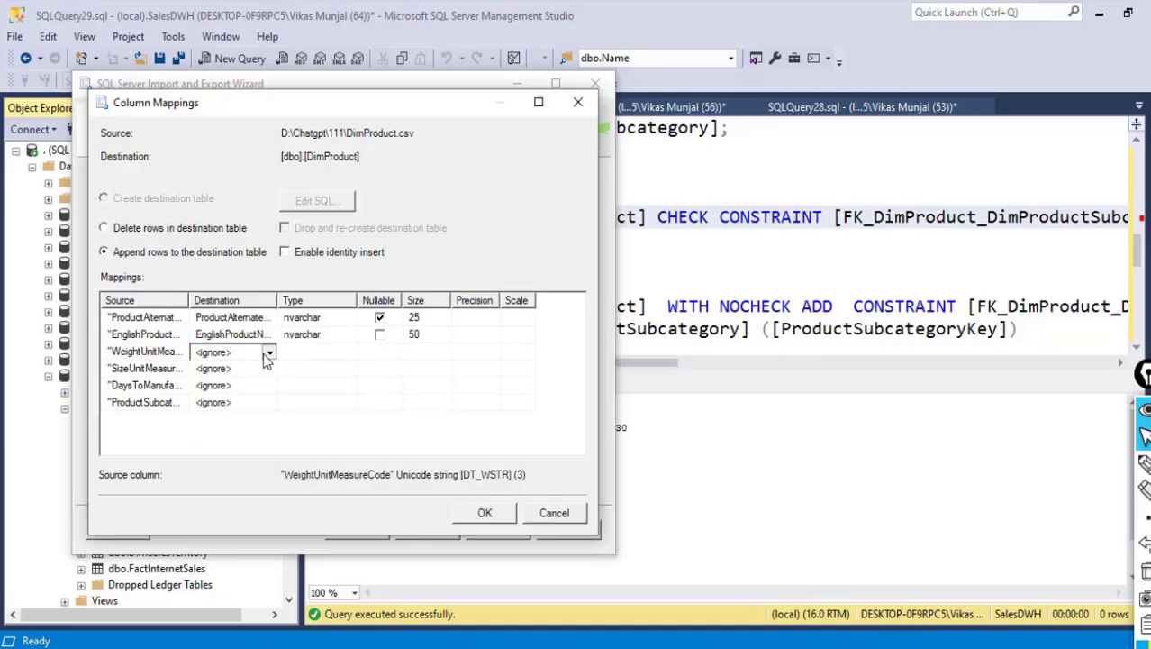
click(267, 352)
click(245, 394)
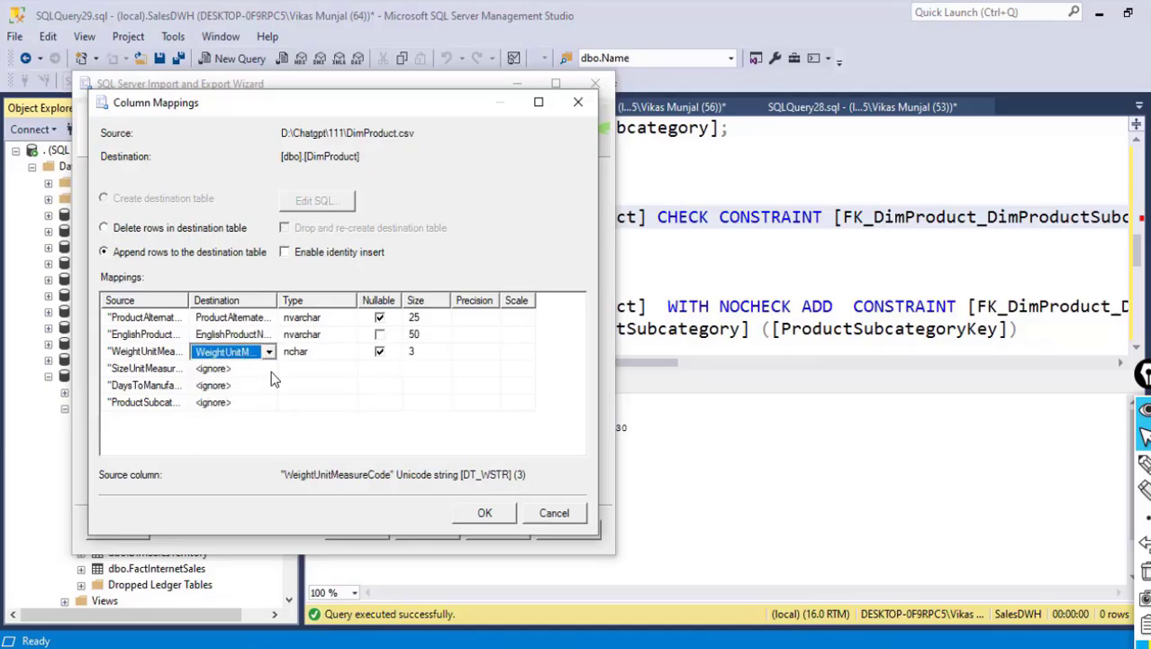
click(262, 369)
click(269, 369)
click(245, 411)
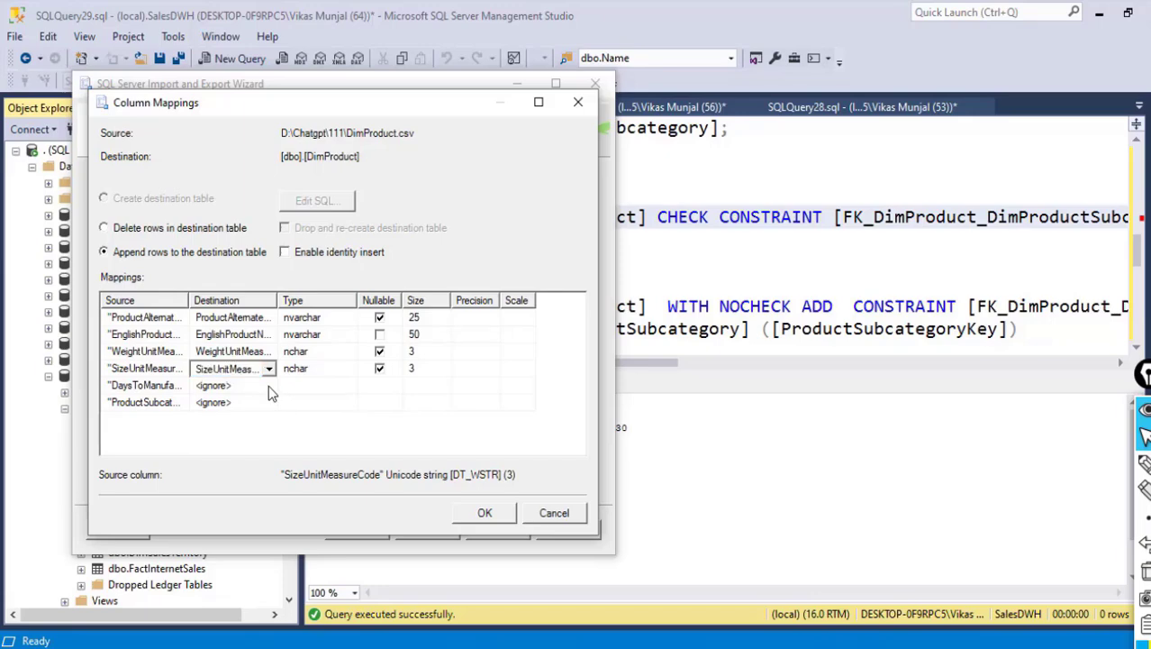
- Map DaysToManufacture and ProductSubcategoryKey to their matching destination columns, and accept the column mappings
click(262, 385)
click(268, 385)
click(243, 430)
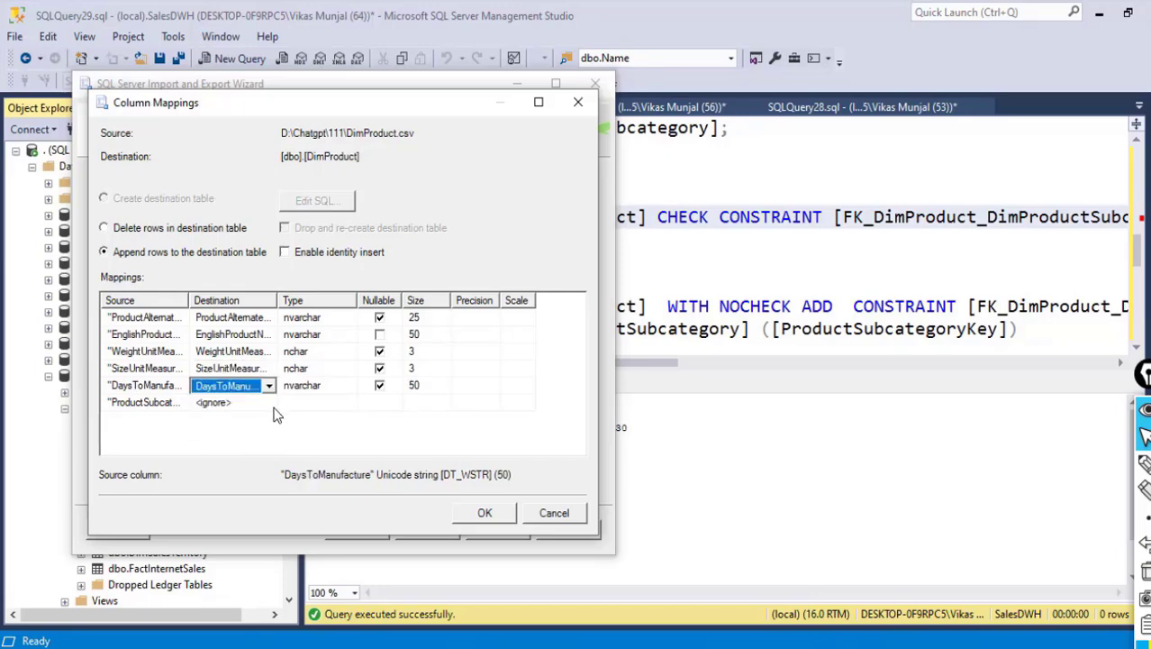
click(261, 402)
click(269, 403)
click(231, 447)
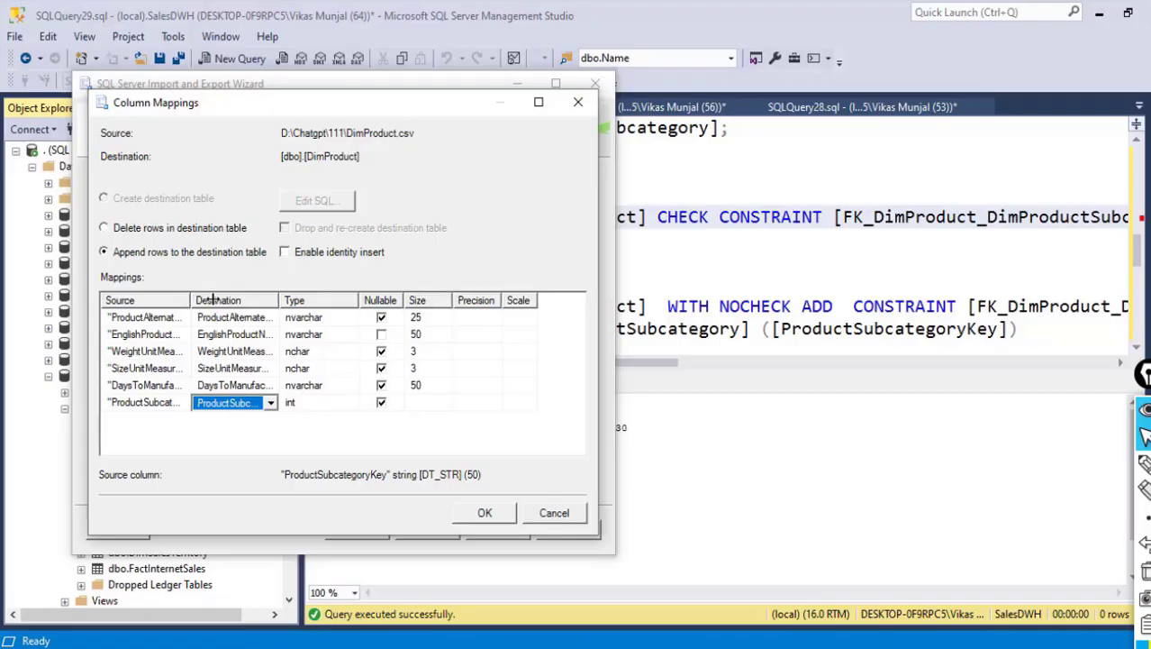
drag(190, 299, 223, 300)
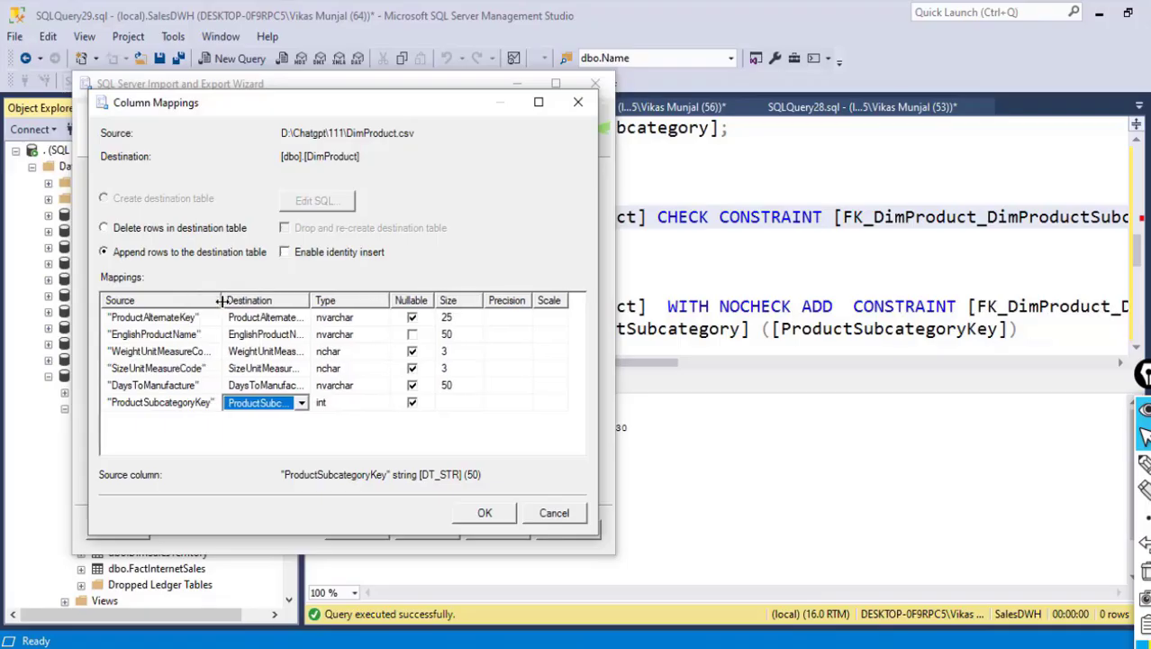
click(485, 513)
- Recheck the source properties of the ProductSubcategoryKey column and the full source and destination names in the DimProduct column mappings
click(359, 535)
click(358, 535)
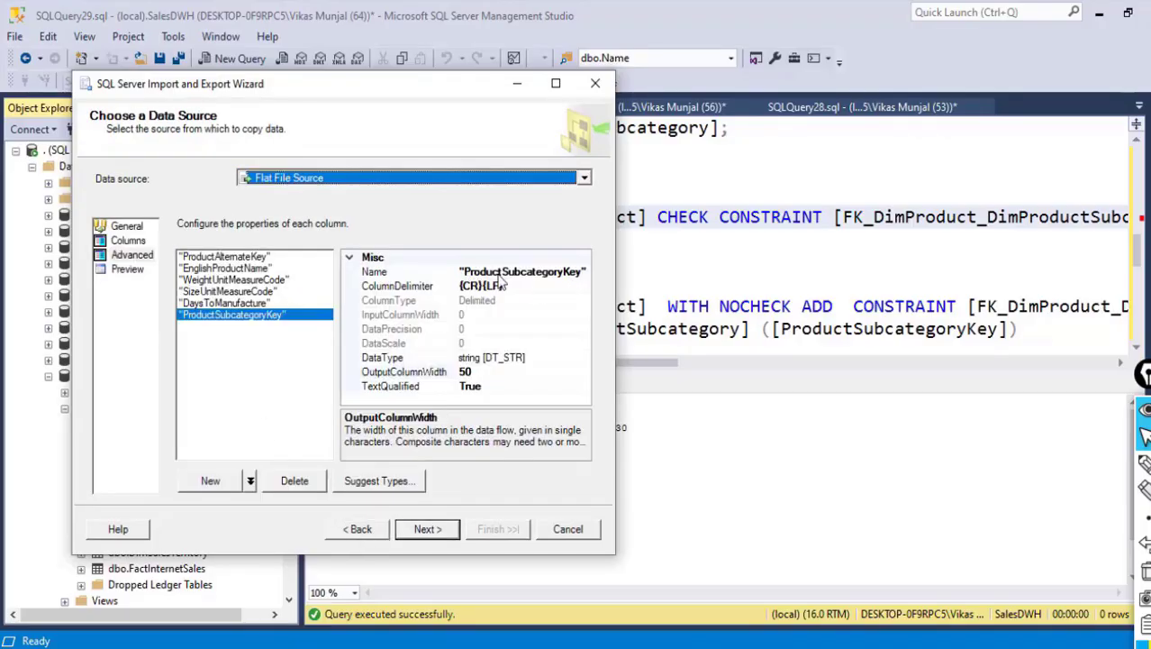
click(439, 531)
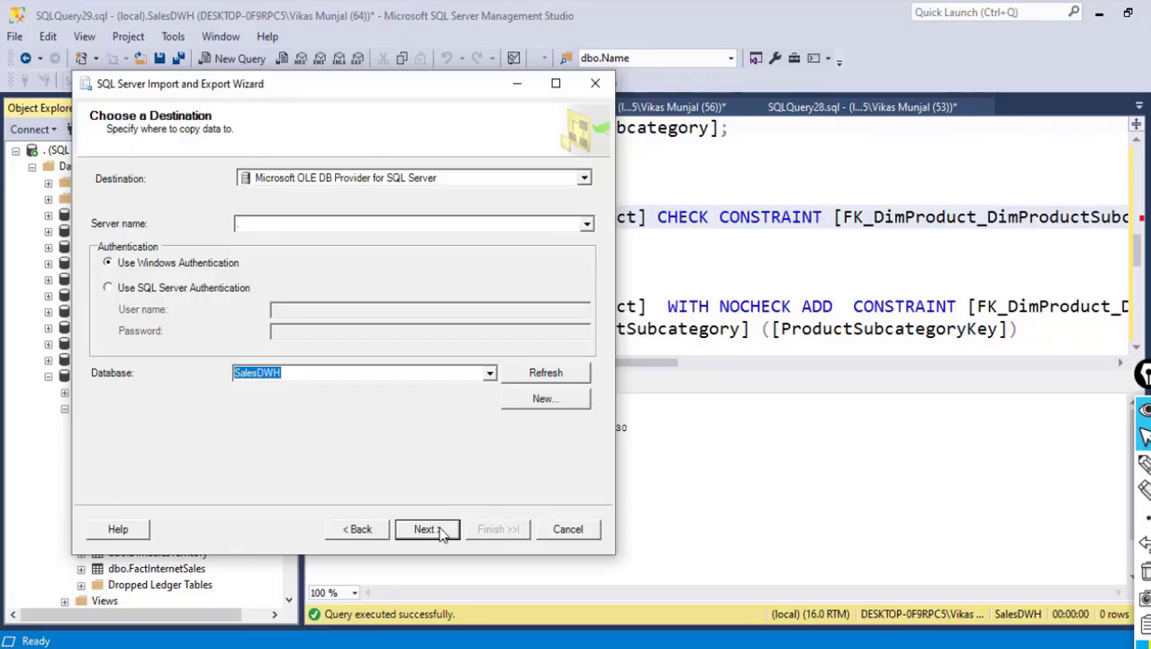
click(438, 530)
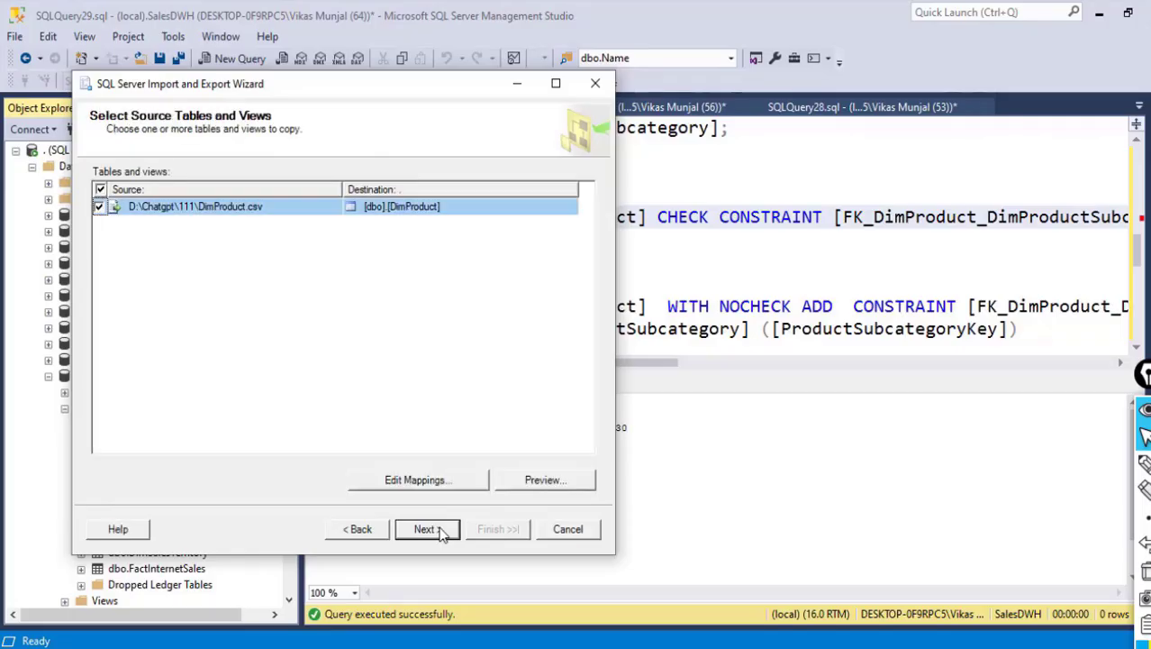
click(421, 478)
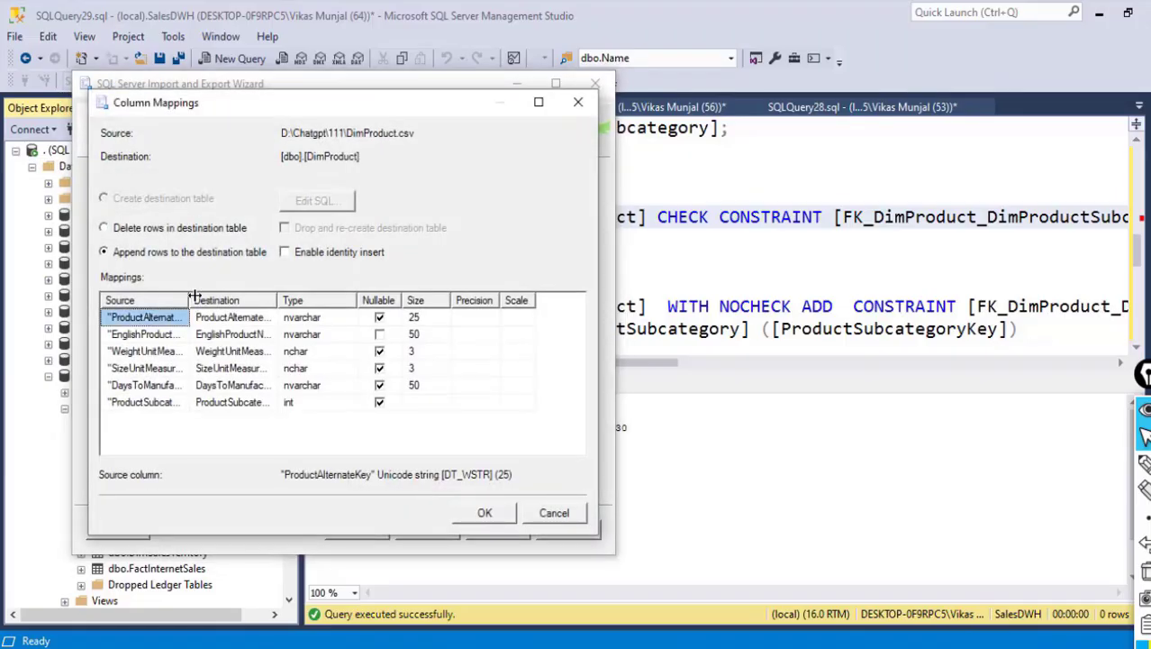
drag(190, 303, 245, 303)
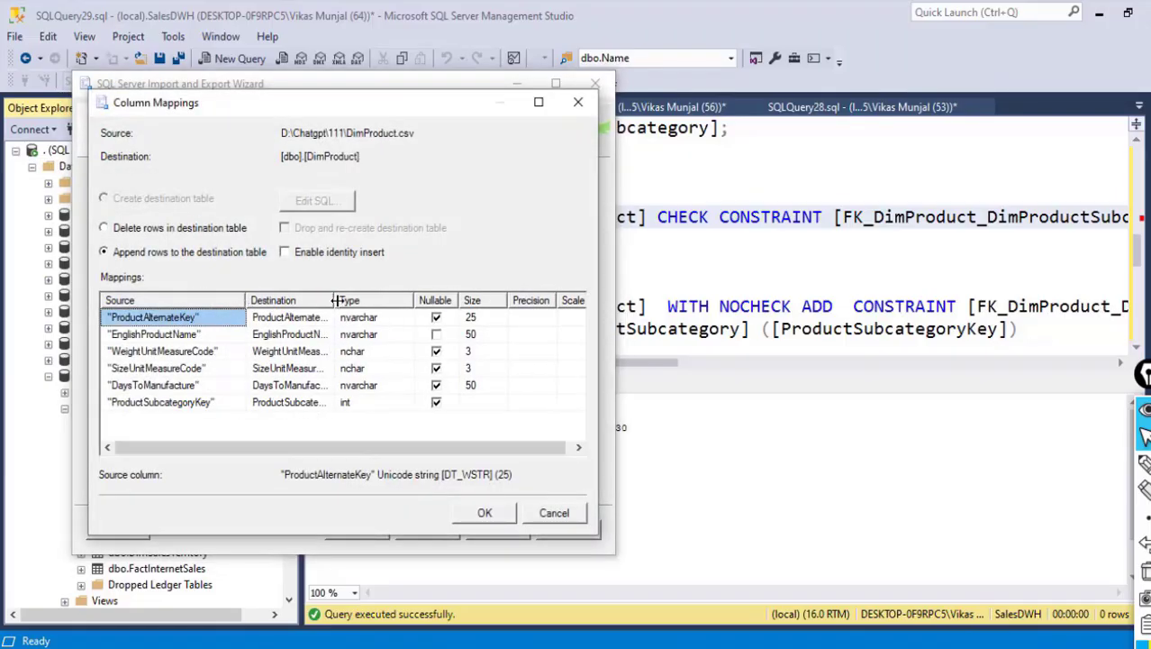
drag(334, 301, 401, 301)
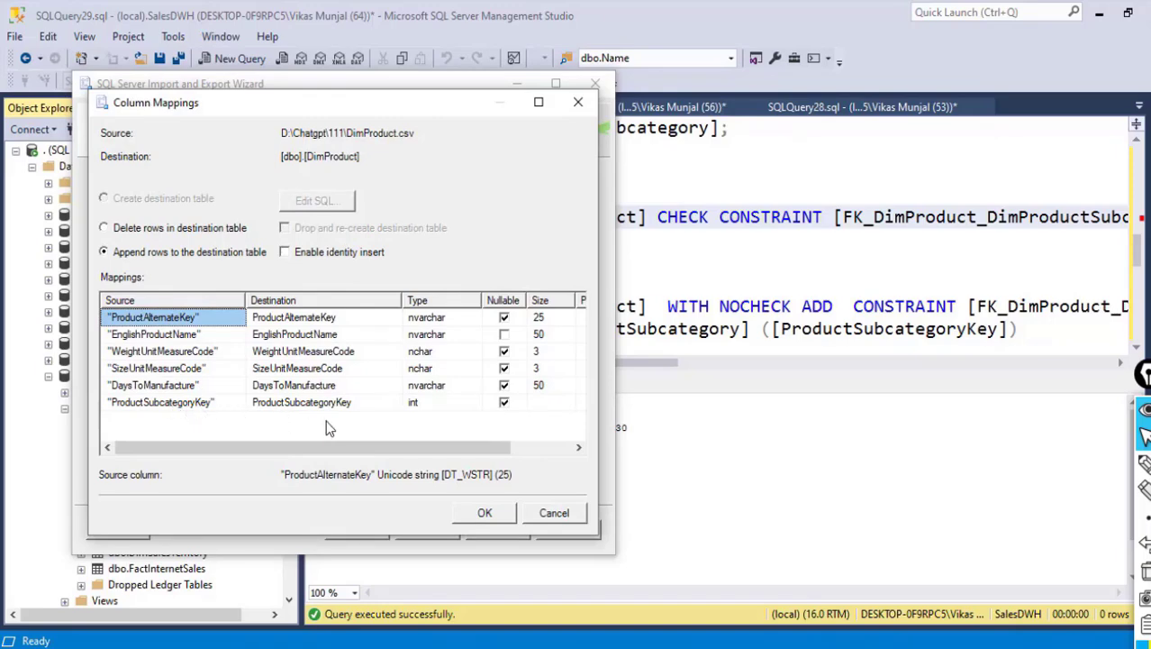
click(487, 514)
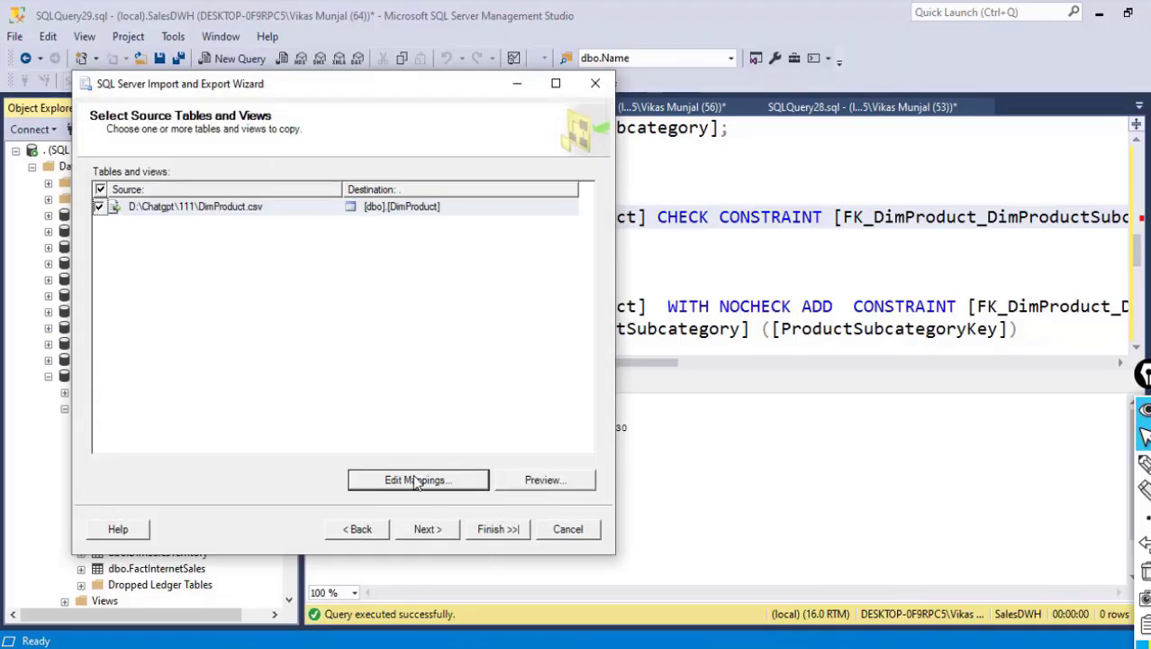
- Review the data type mapping of all DimProduct columns, and run the import immediately without saving an SSIS package
click(427, 529)
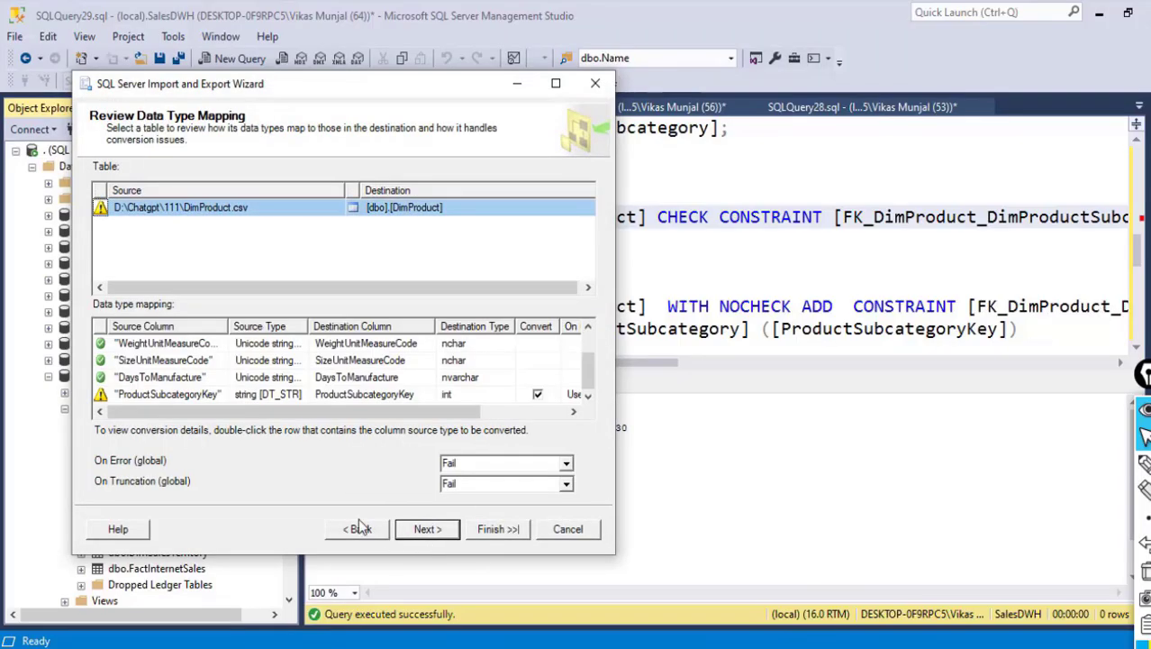
drag(590, 374, 590, 356)
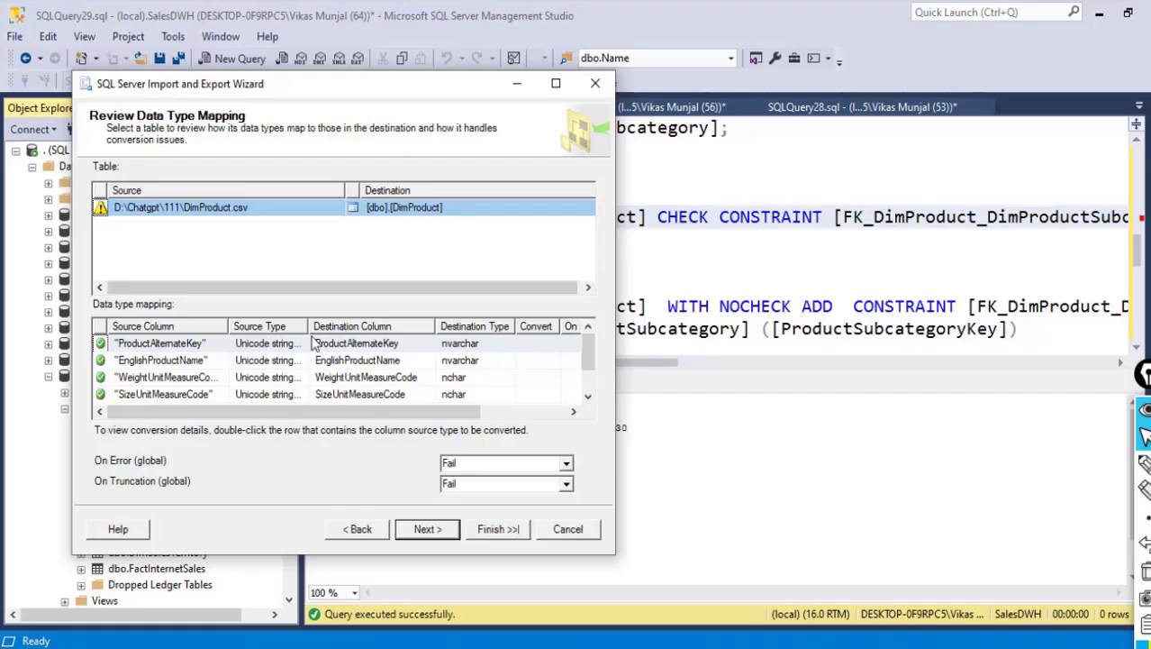
drag(307, 326, 341, 326)
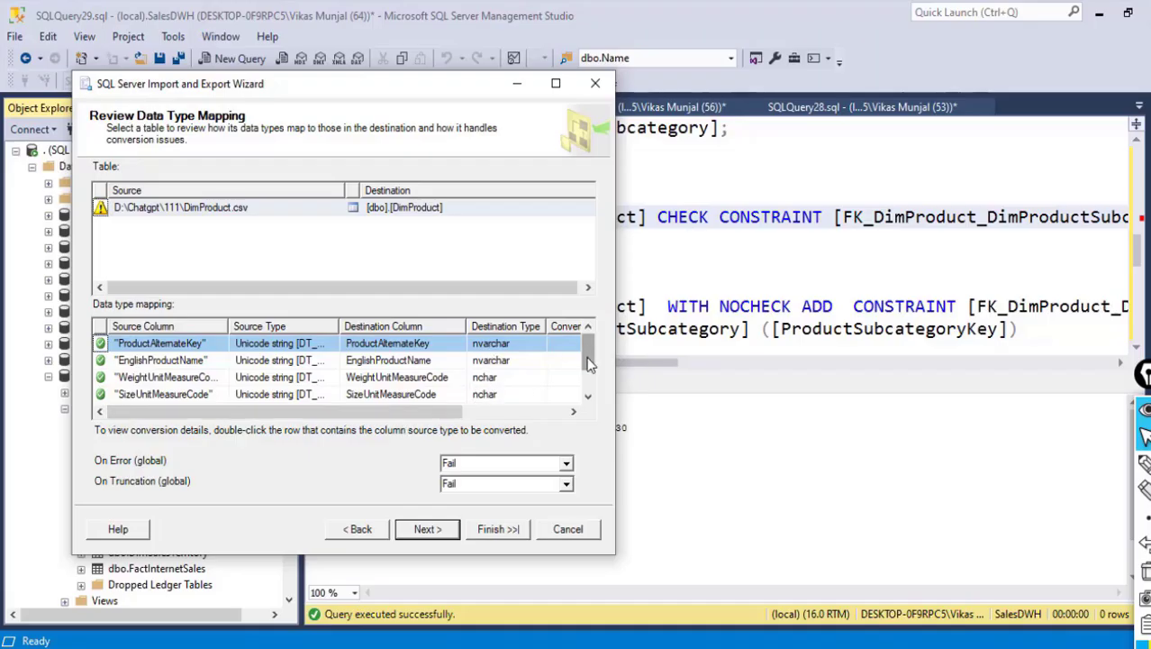
drag(590, 363, 589, 384)
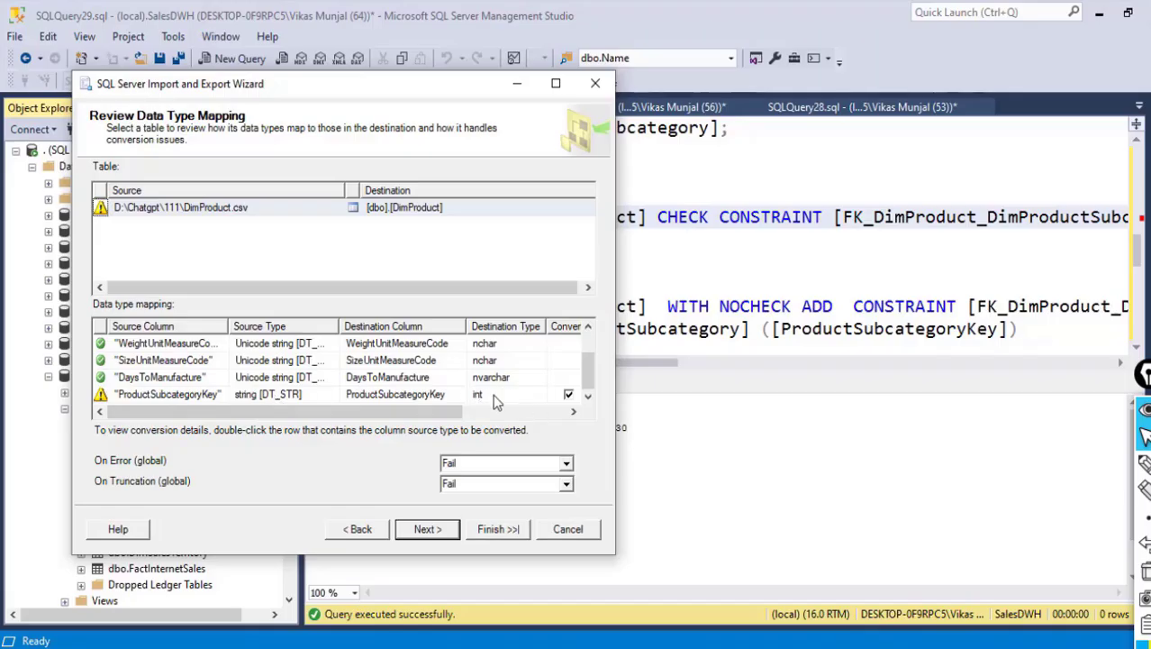
mouse_move(492, 402)
click(427, 530)
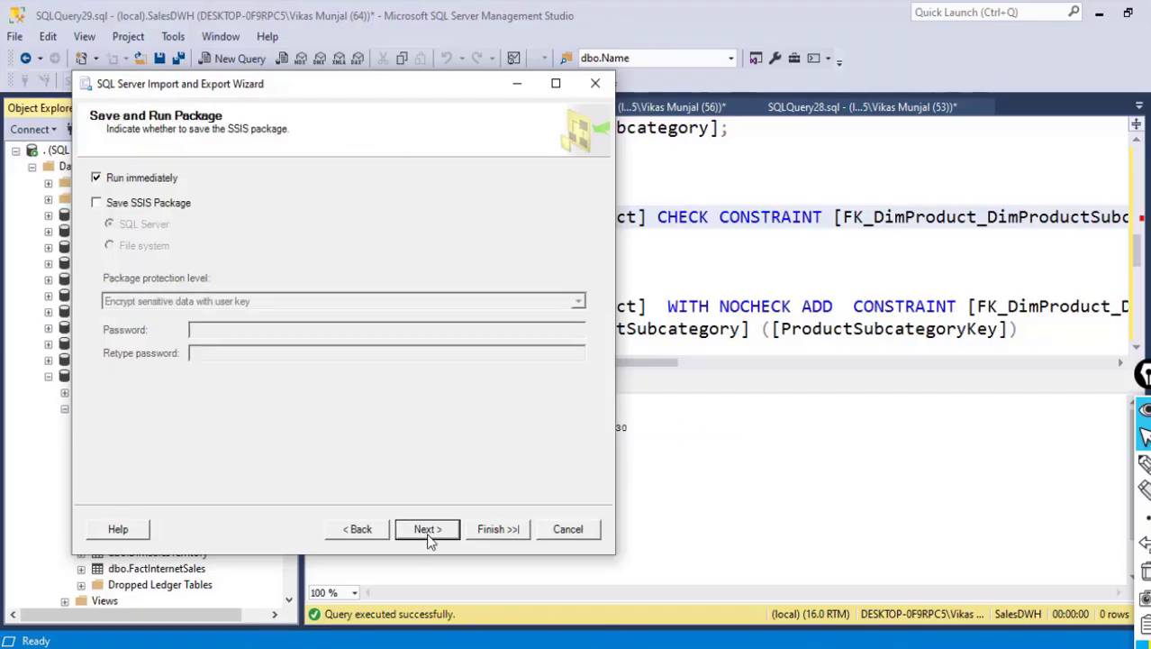
click(429, 537)
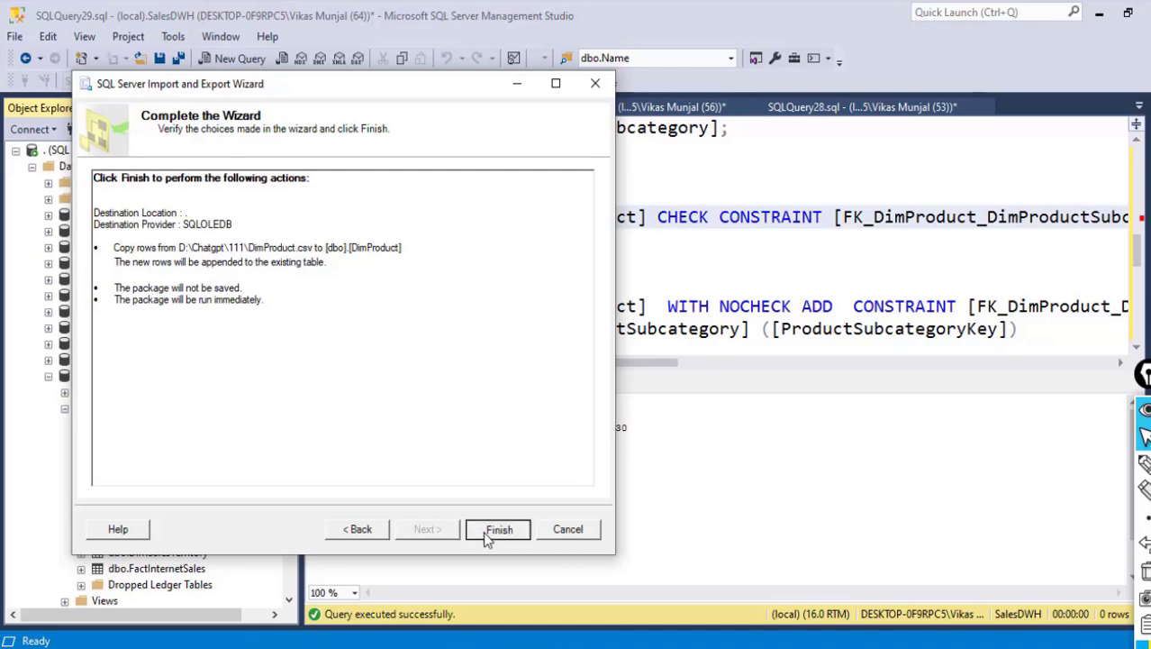
click(476, 531)
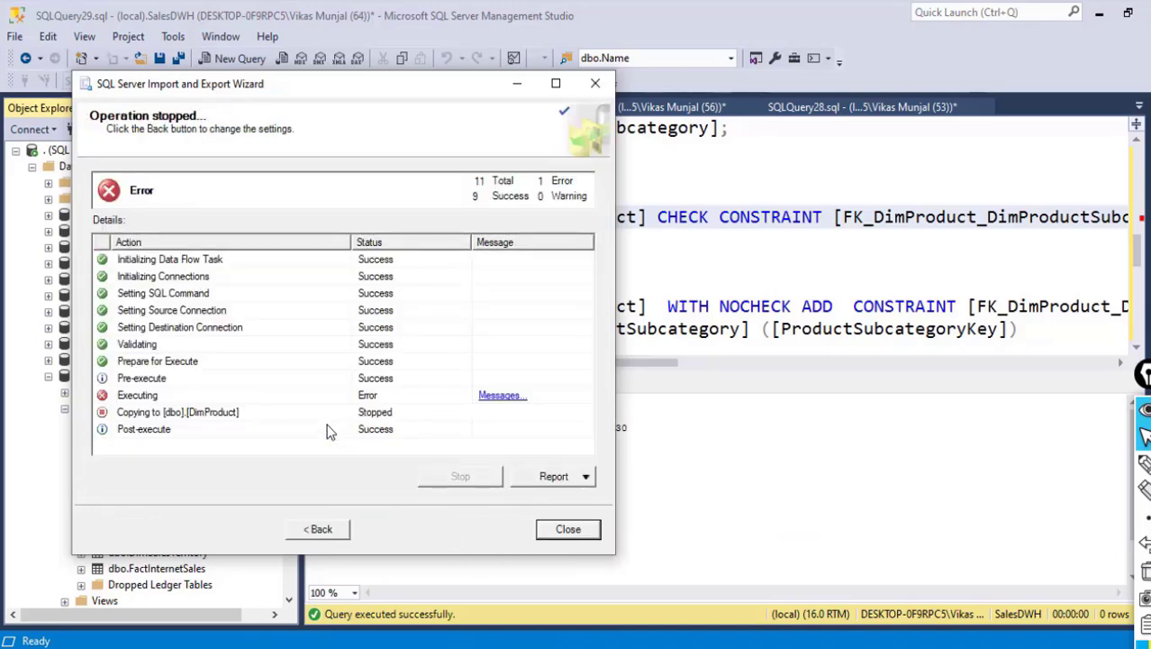
- Examine the messages of the Executing action for the processed row count and the cause of the ProductSubcategoryKey conversion error
click(489, 397)
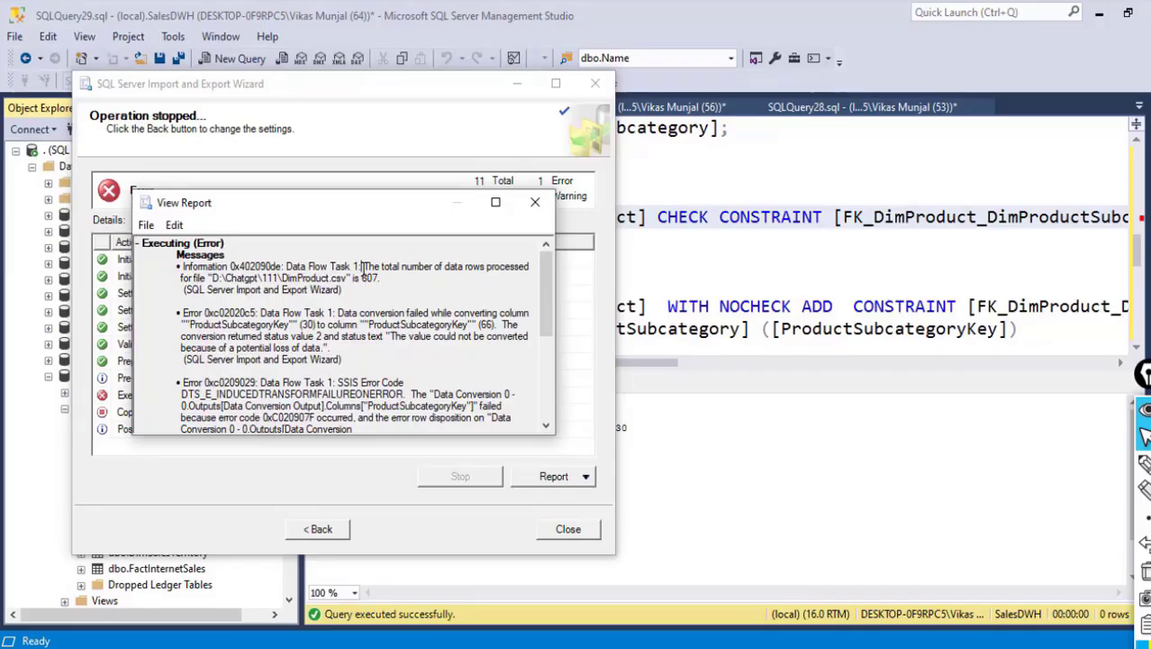
drag(363, 266, 498, 268)
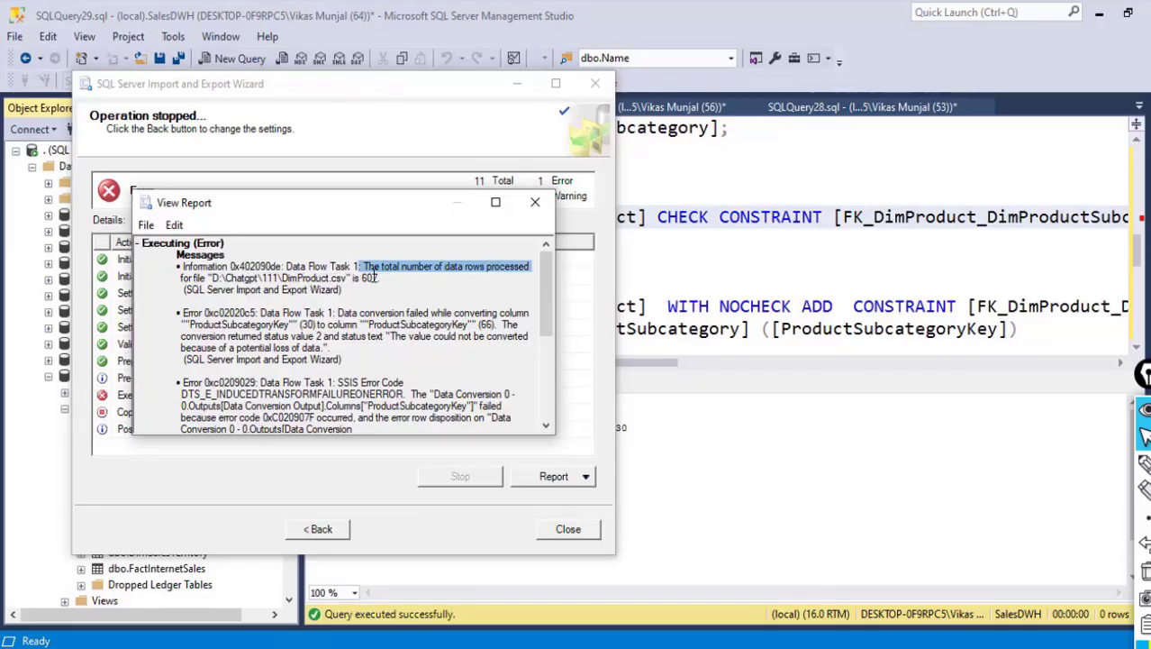
scroll(391, 352, down, 1)
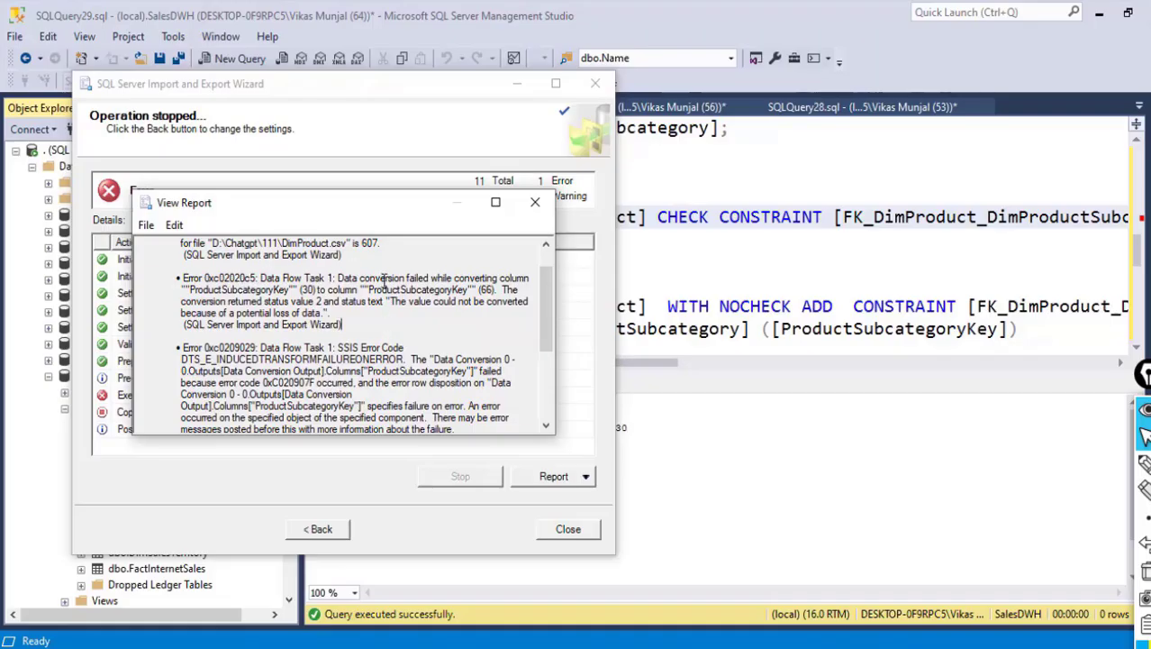
drag(355, 283, 485, 283)
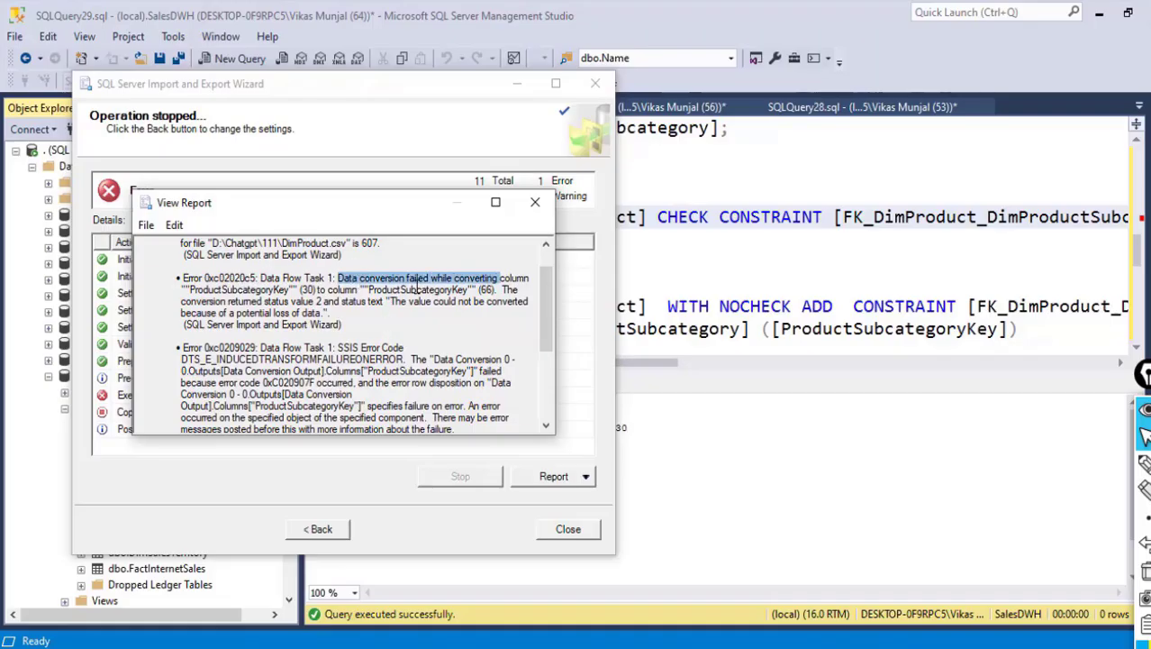
drag(214, 290, 271, 289)
drag(369, 290, 432, 292)
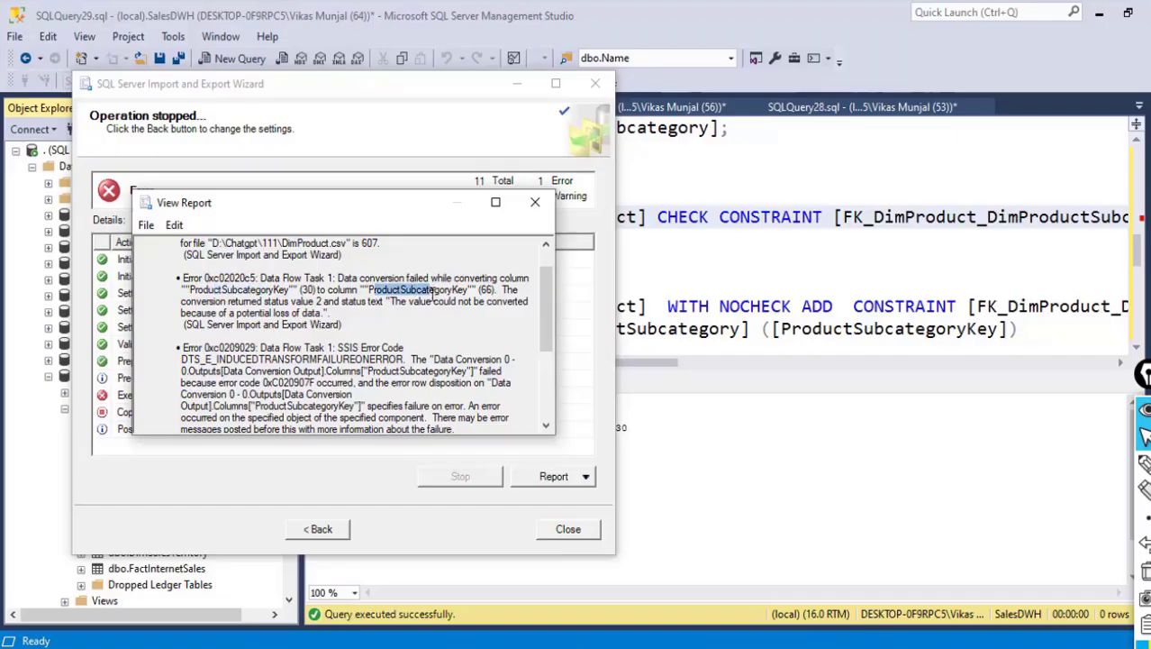
drag(389, 301, 506, 311)
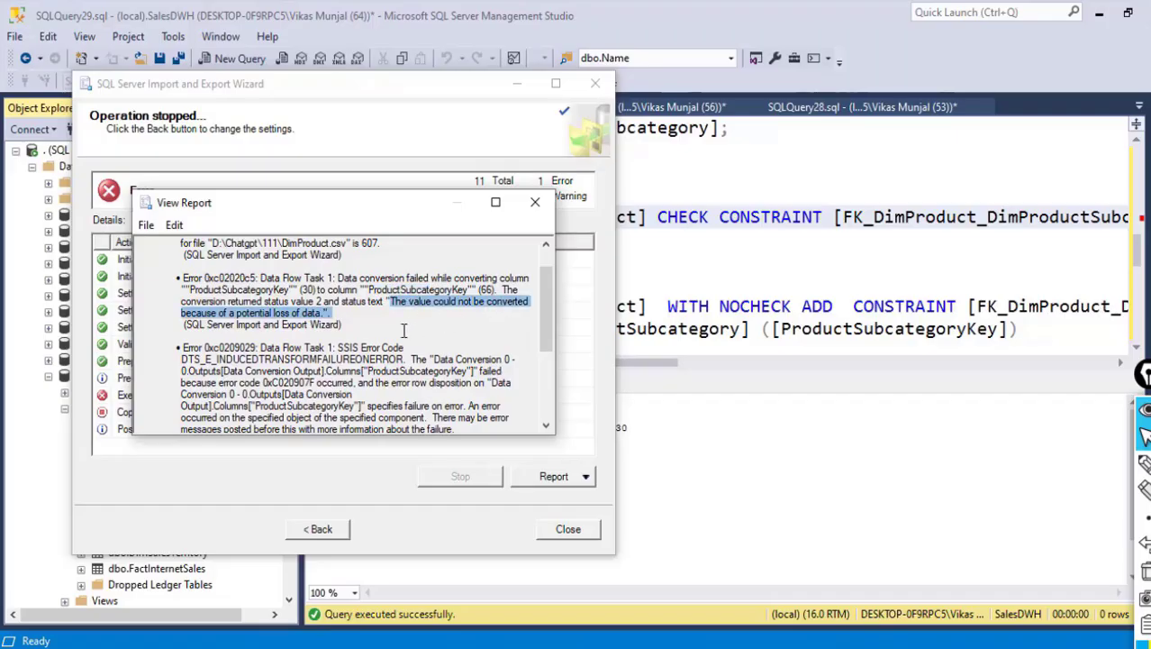
- Annotate the conversion error with handwritten examples of '1', '2', '3' and a blank converting to int values, and clear the drawing
click(352, 339)
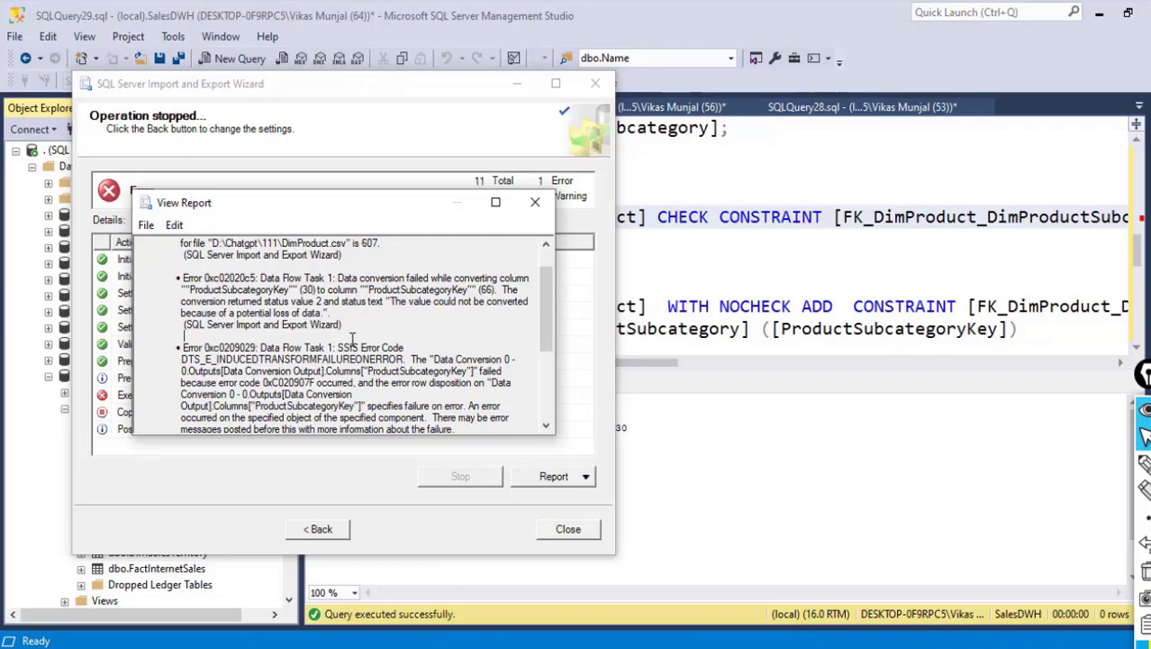
click(1144, 463)
mouse_move(486, 311)
mouse_down()
mouse_move(709, 427)
mouse_move(718, 461)
mouse_move(707, 491)
mouse_up()
drag(699, 407, 700, 415)
mouse_move(717, 408)
mouse_down()
mouse_move(695, 450)
mouse_move(720, 449)
mouse_move(726, 488)
mouse_move(772, 422)
mouse_move(813, 424)
mouse_up()
mouse_move(820, 416)
mouse_down()
mouse_move(827, 429)
mouse_move(856, 419)
mouse_up()
drag(850, 412, 850, 426)
mouse_move(861, 411)
mouse_down()
mouse_move(859, 427)
mouse_move(873, 423)
mouse_up()
drag(748, 459, 764, 460)
drag(766, 453, 799, 482)
drag(811, 460, 824, 475)
drag(830, 460, 832, 482)
drag(733, 496, 744, 494)
drag(748, 489, 764, 521)
drag(773, 499, 777, 519)
drag(794, 498, 796, 523)
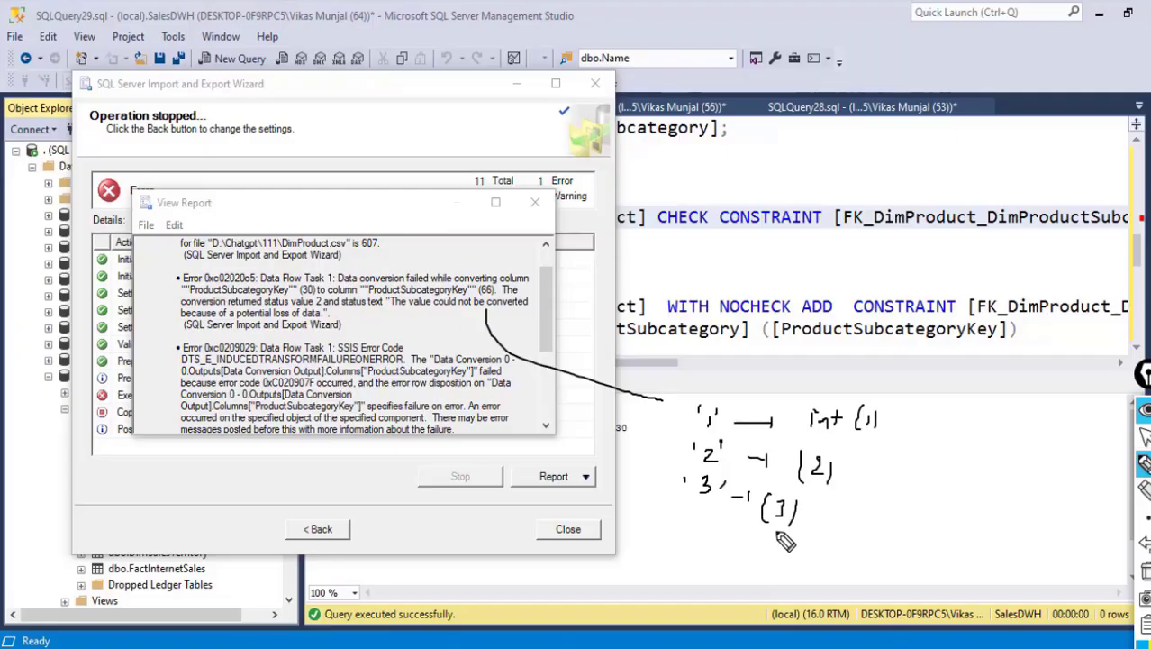
drag(686, 557, 732, 558)
mouse_move(732, 553)
mouse_down()
mouse_move(733, 565)
mouse_move(853, 553)
mouse_up()
drag(856, 541, 858, 560)
drag(754, 531, 751, 564)
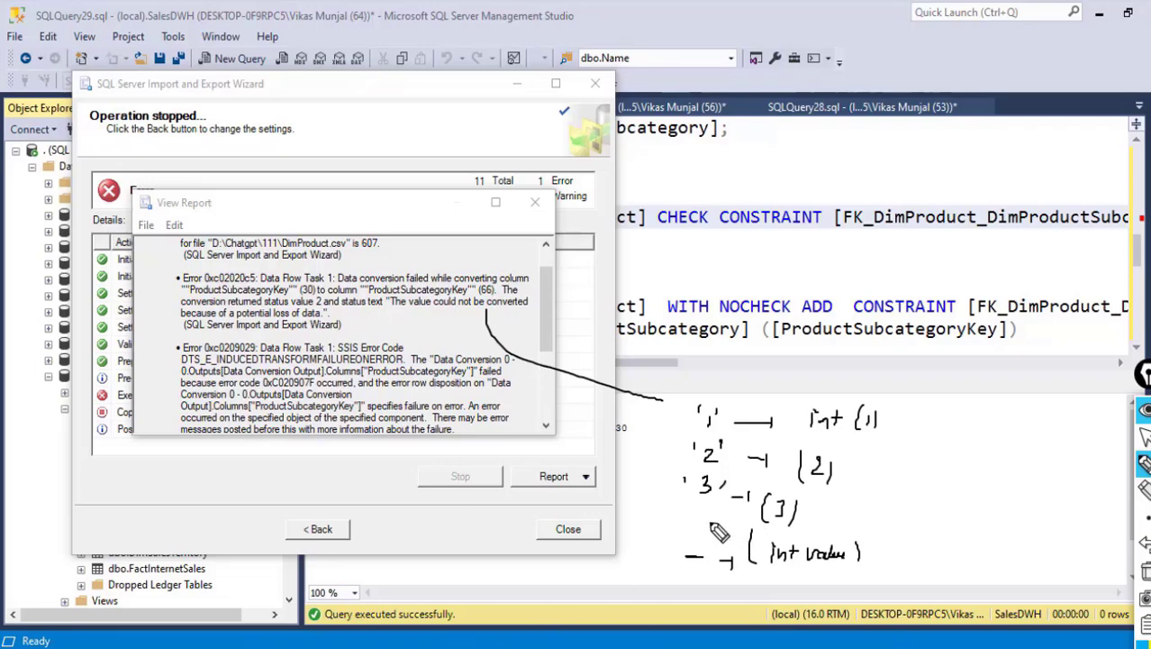
drag(782, 570, 860, 570)
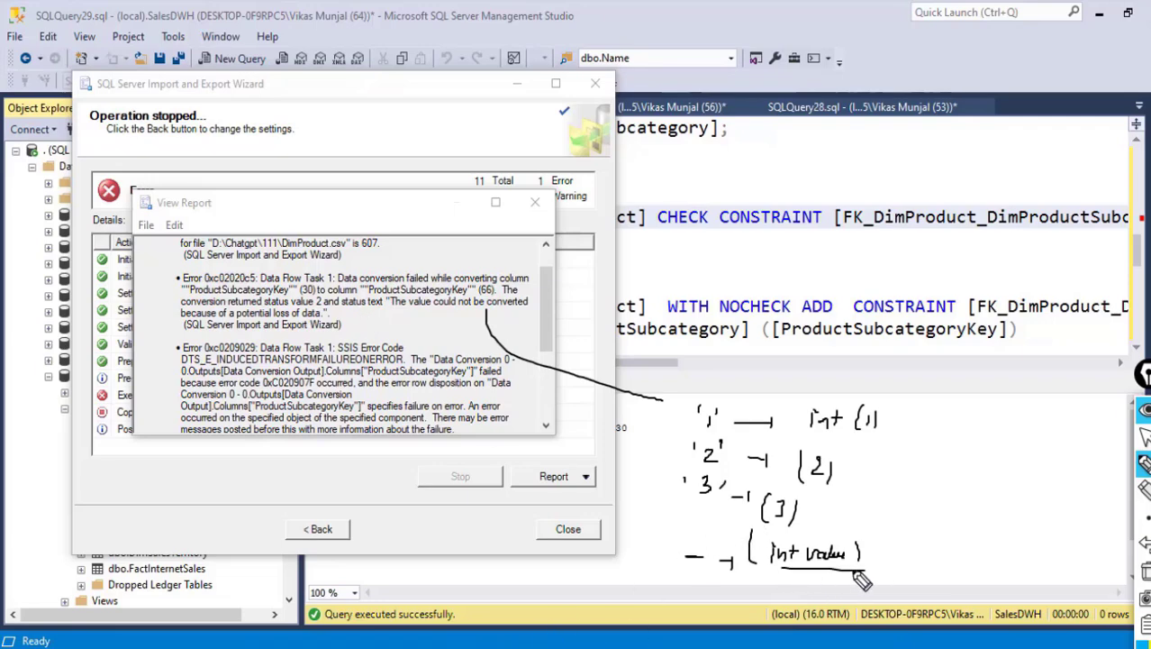
click(1144, 571)
click(1144, 437)
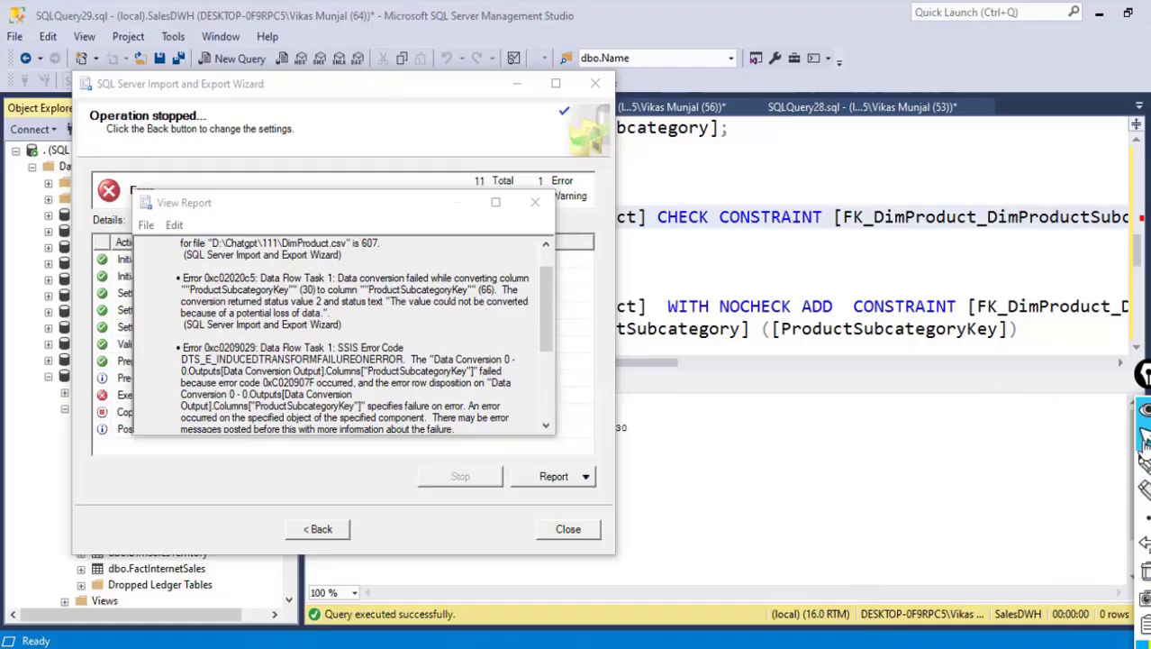
- Close the error report, set the import wizard aside, and run the DBCC CHECKIDENT statement reseeding SalesDWH.dbo.DimProduct to 0
click(535, 202)
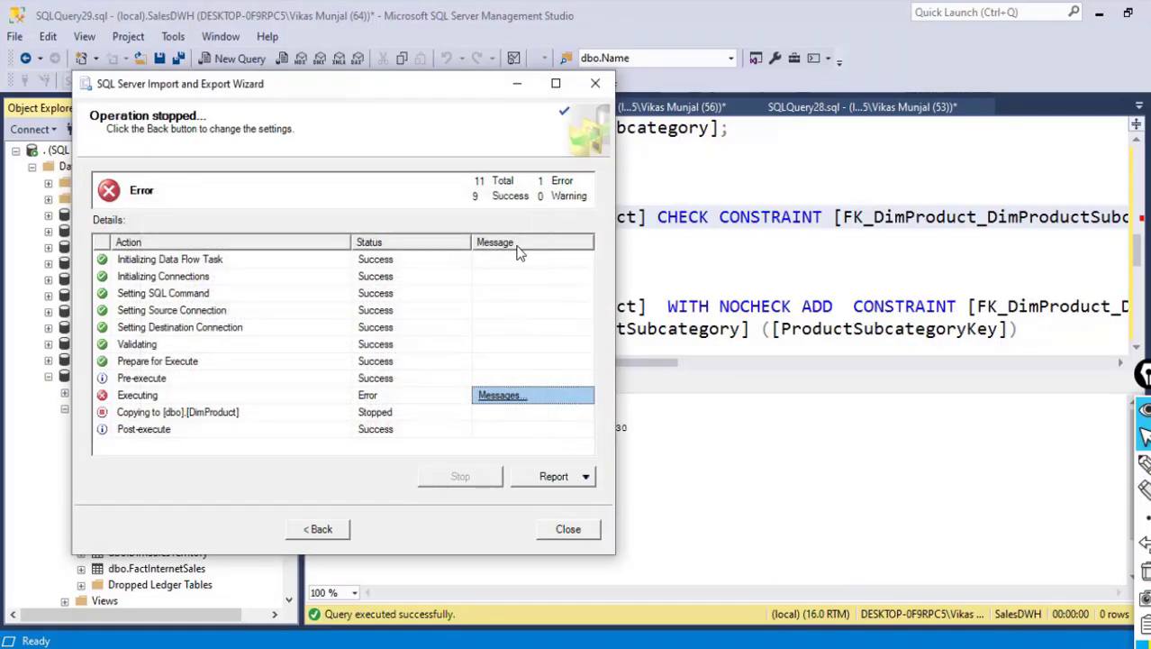
click(512, 83)
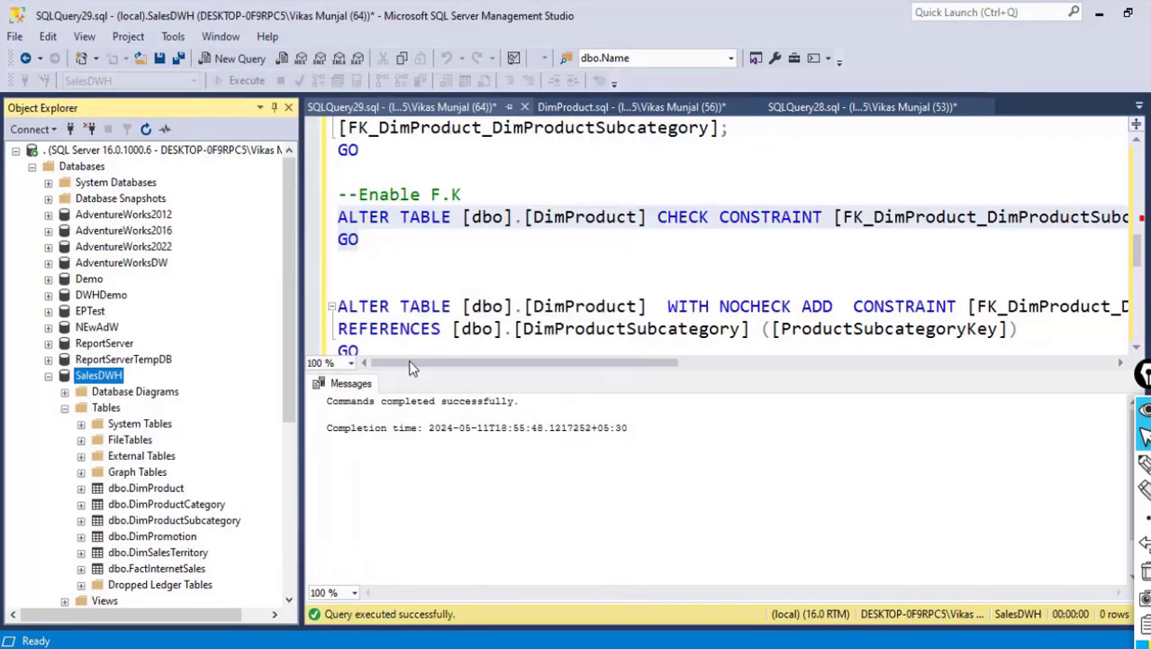
click(420, 249)
scroll(419, 249, down, 3)
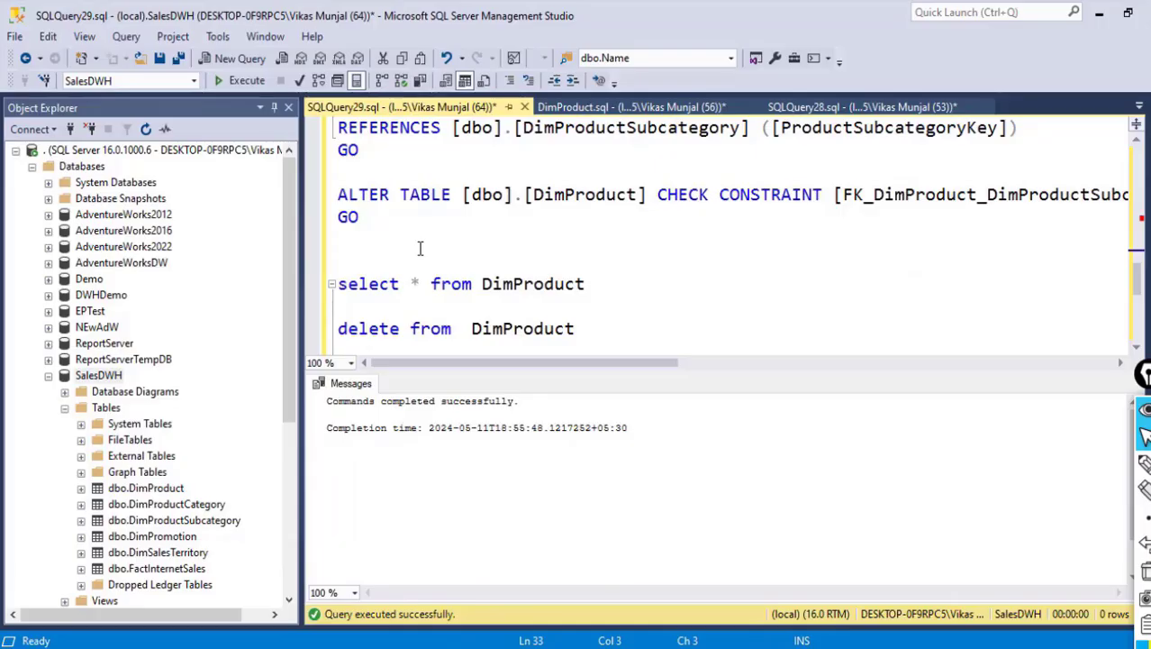
scroll(420, 249, up, 3)
scroll(420, 249, down, 6)
scroll(420, 248, up, 1)
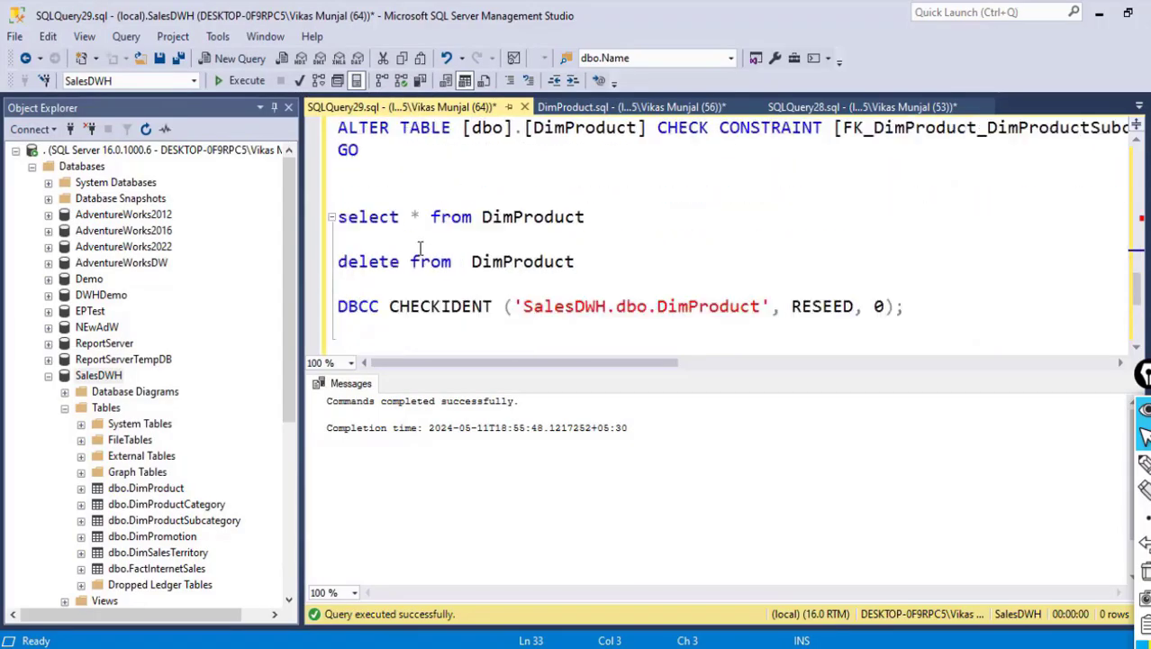
key(ctrl+r)
scroll(420, 249, down, 1)
drag(906, 239, 323, 239)
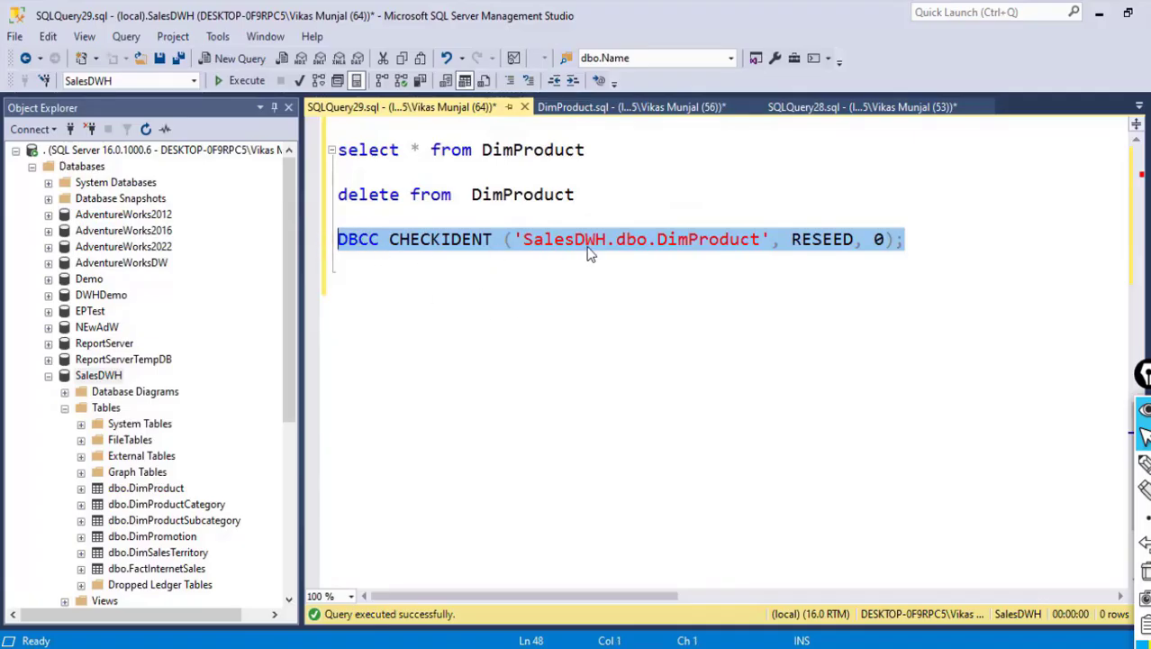
click(244, 80)
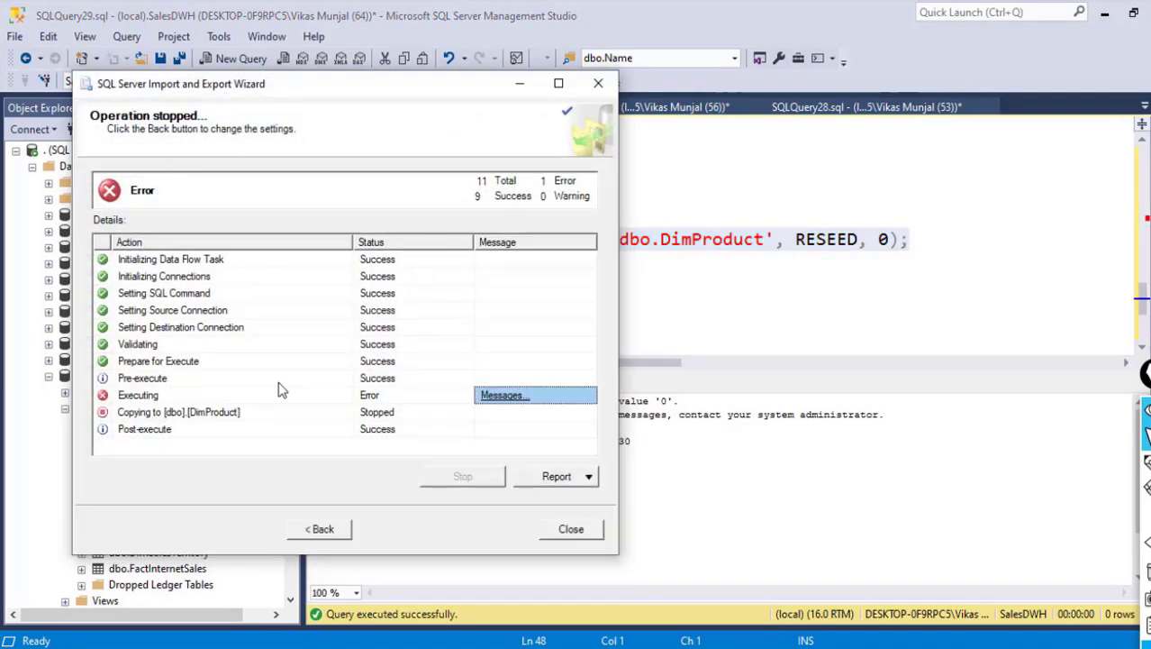
- Return to the import wizard's data type mapping review and set the global On Error handling to Ignore
click(326, 531)
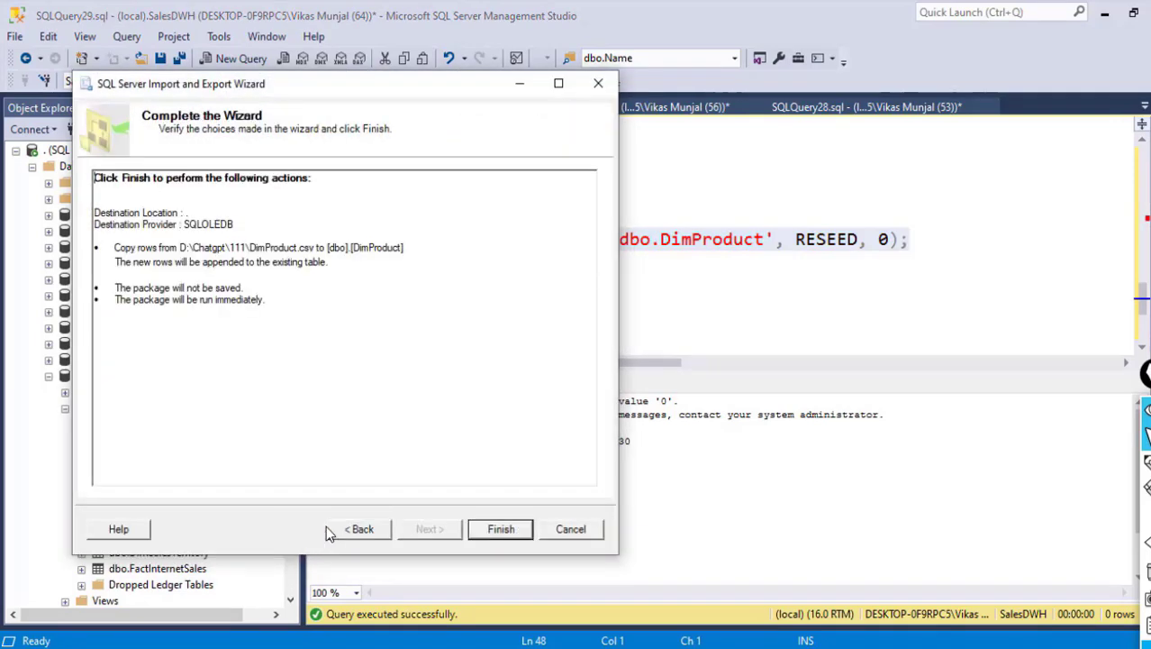
click(348, 534)
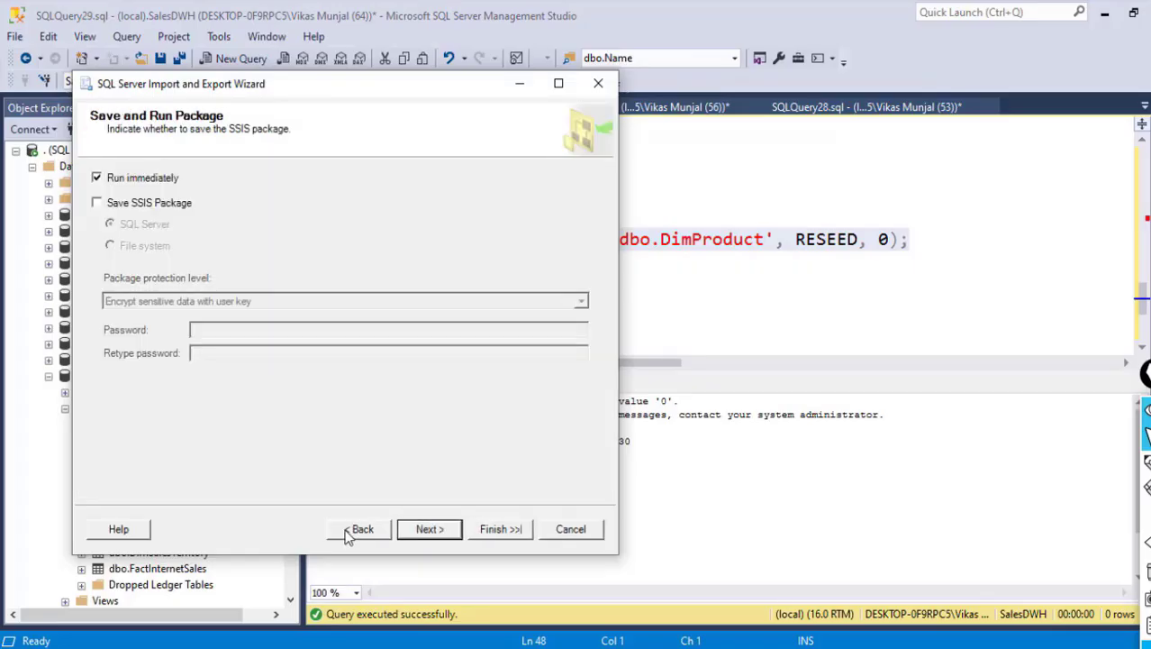
click(348, 534)
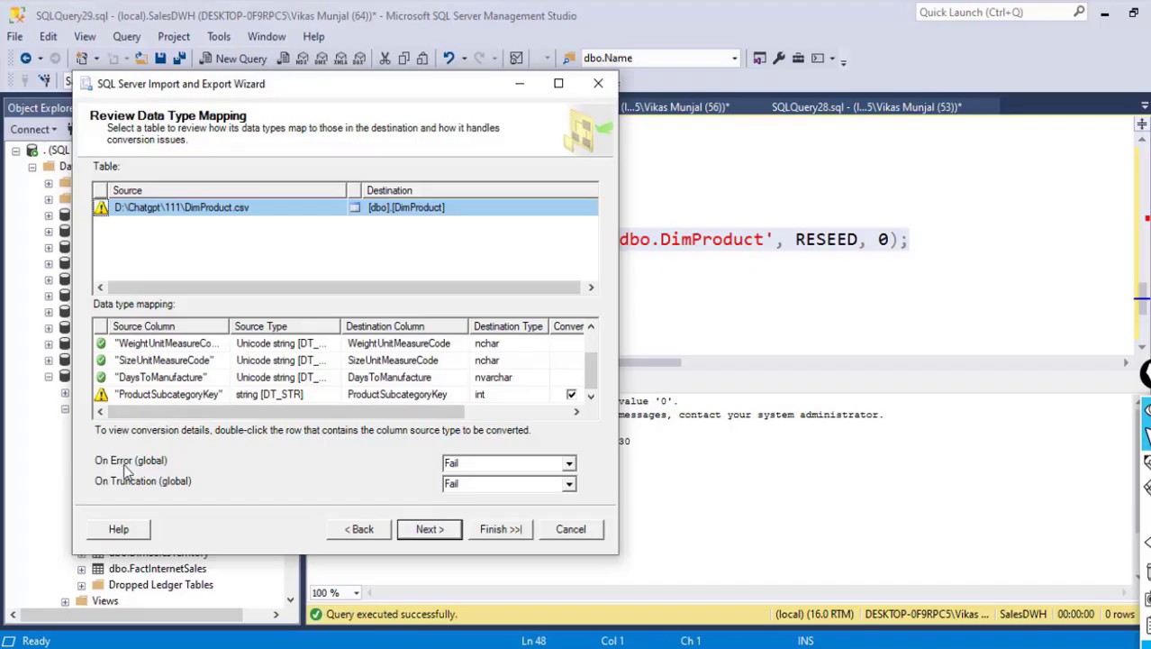
click(493, 463)
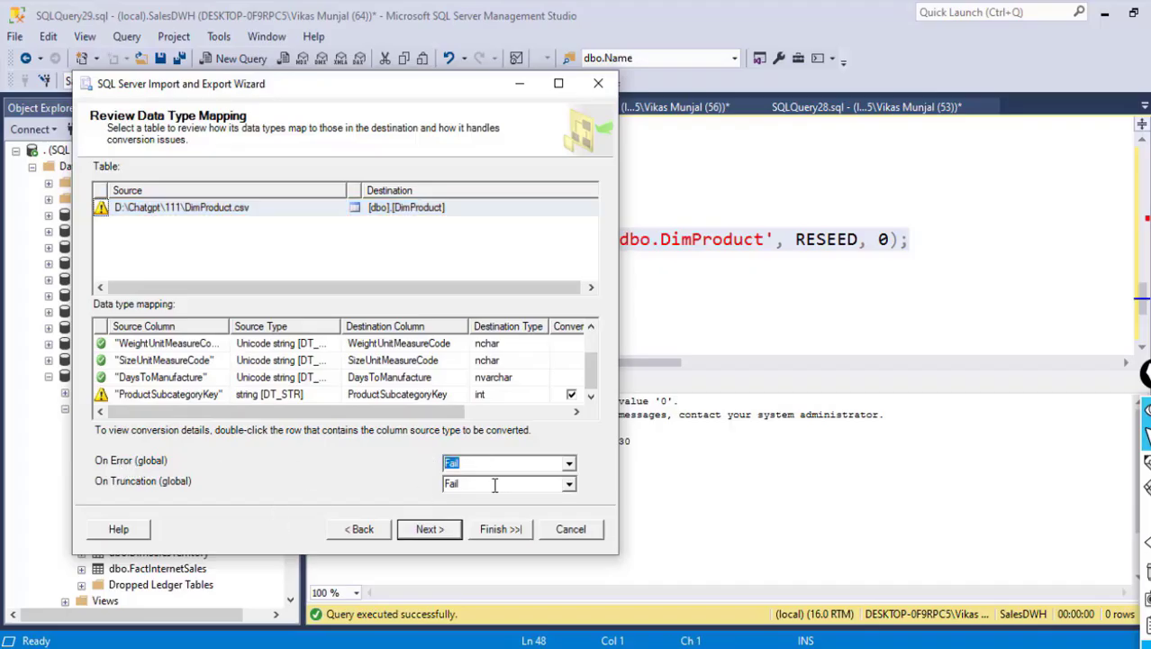
click(569, 463)
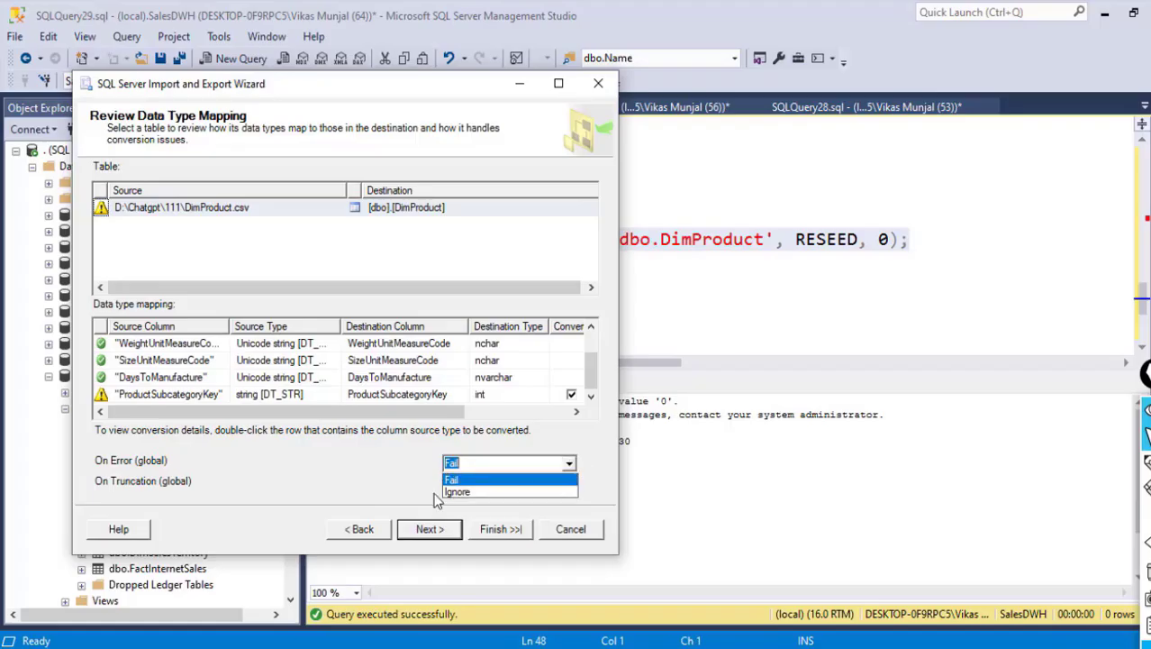
click(450, 491)
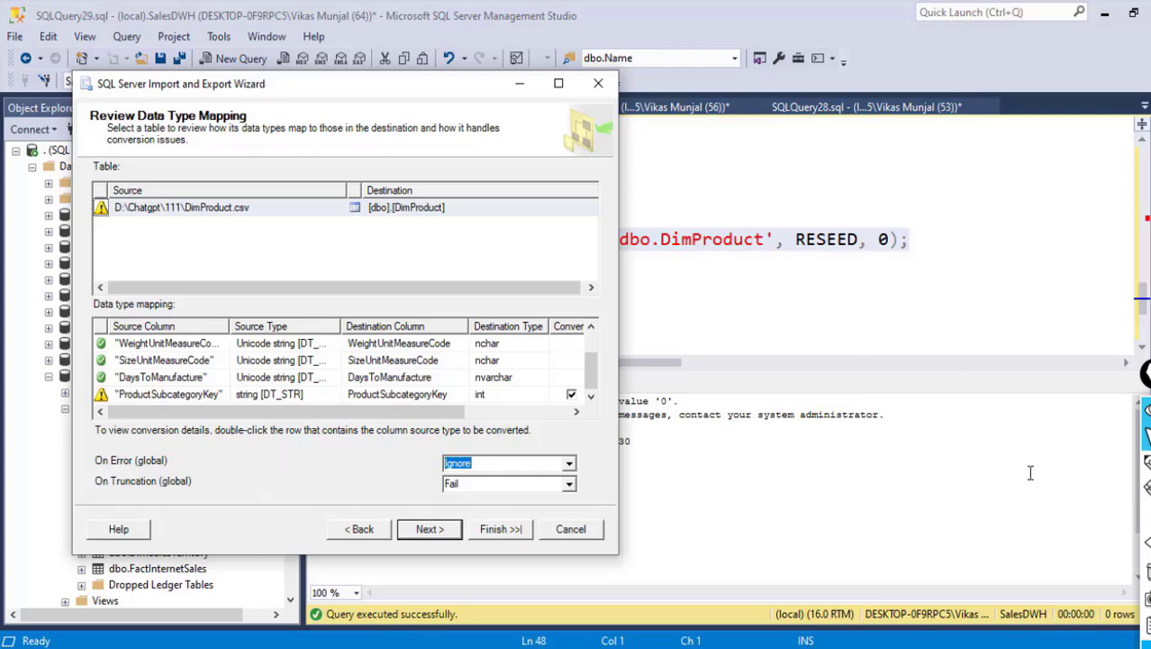
- Annotate the On Error Ignore setting with a note that a space (blank) converted to int becomes NULL, and clear the annotations
click(1108, 465)
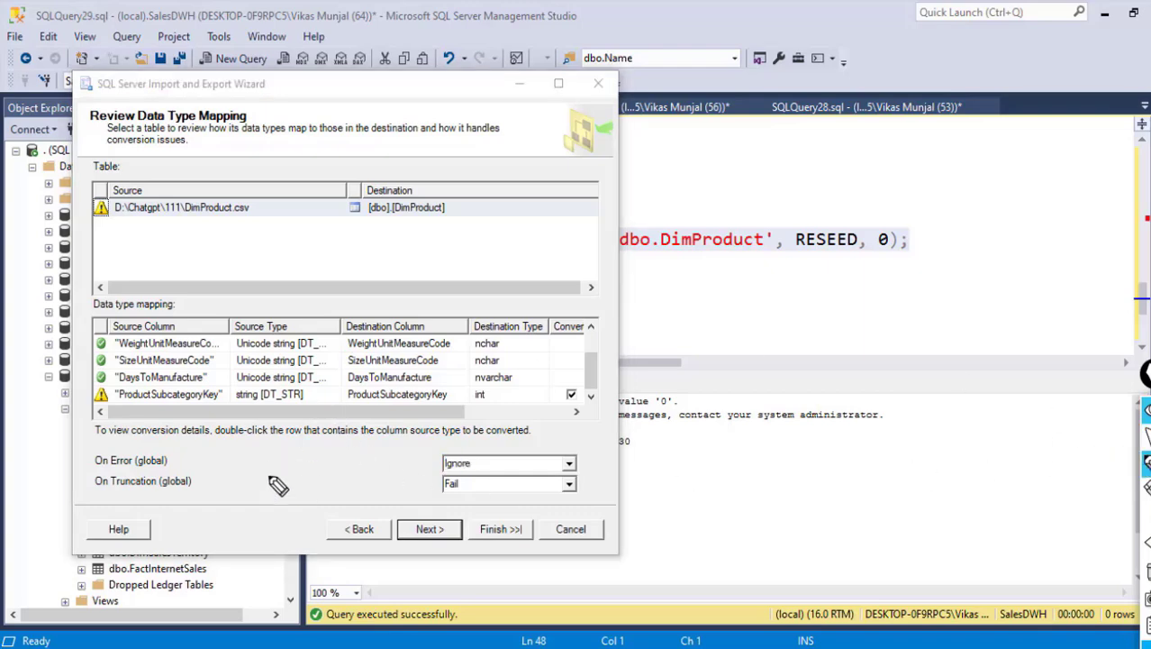
mouse_move(270, 479)
mouse_down()
mouse_move(275, 489)
mouse_move(337, 483)
mouse_move(351, 498)
mouse_up()
drag(359, 487, 422, 482)
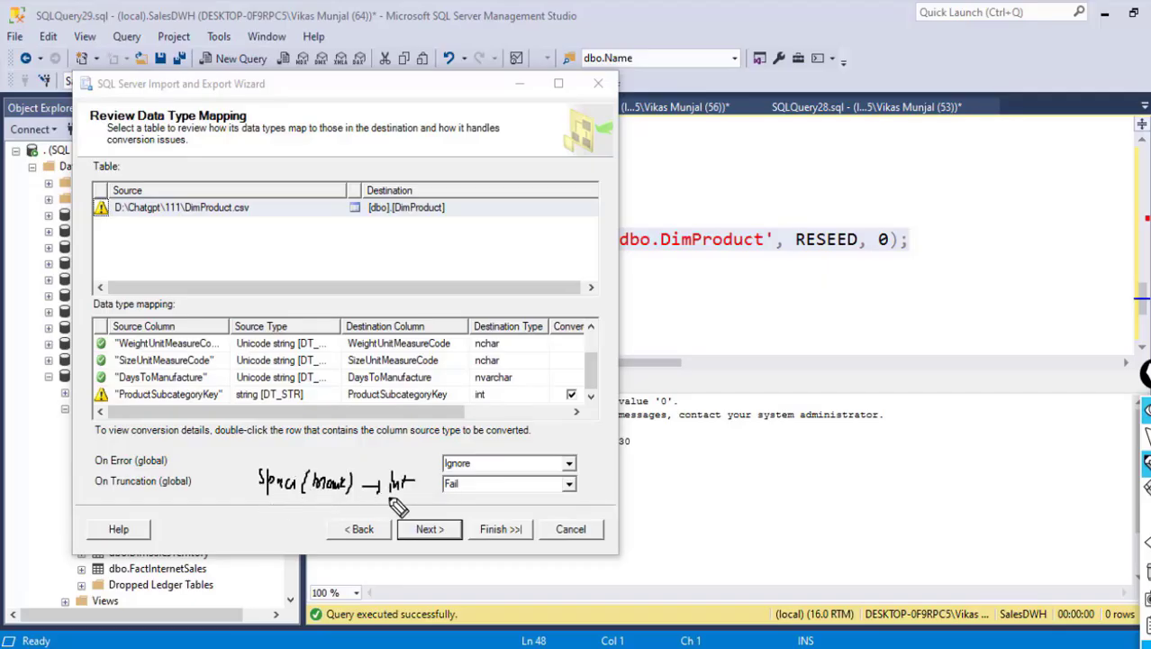
mouse_move(388, 496)
mouse_down()
mouse_move(414, 496)
mouse_move(391, 511)
mouse_move(439, 514)
mouse_up()
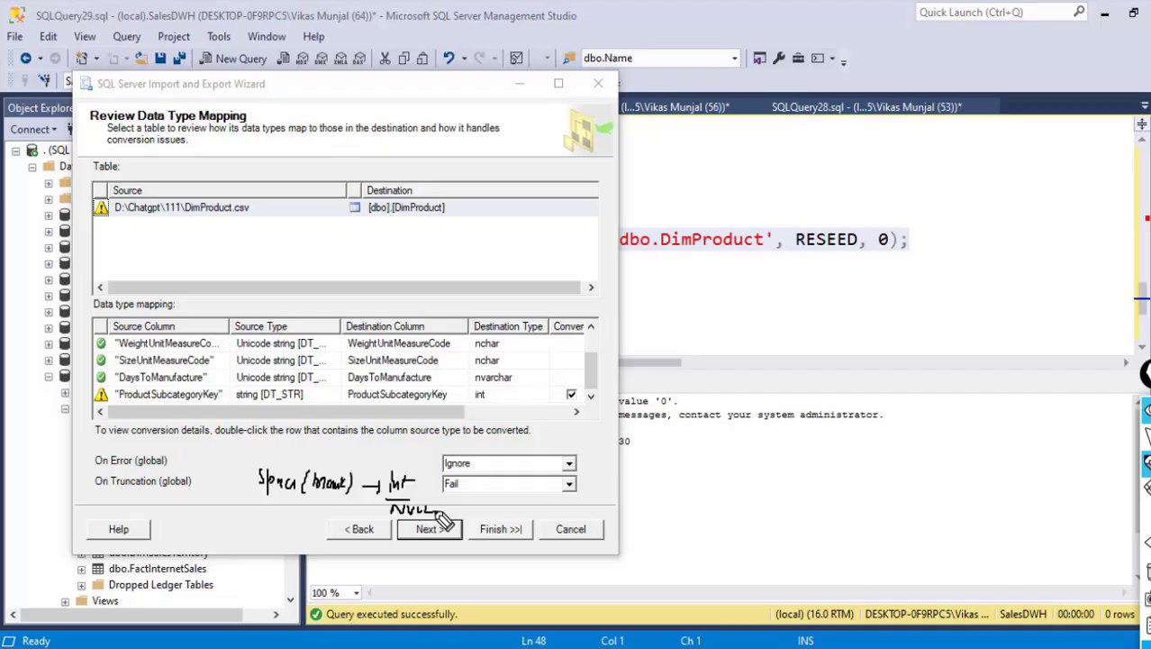
mouse_move(446, 448)
mouse_down()
mouse_move(437, 459)
mouse_move(475, 476)
mouse_move(485, 452)
mouse_move(438, 448)
mouse_up()
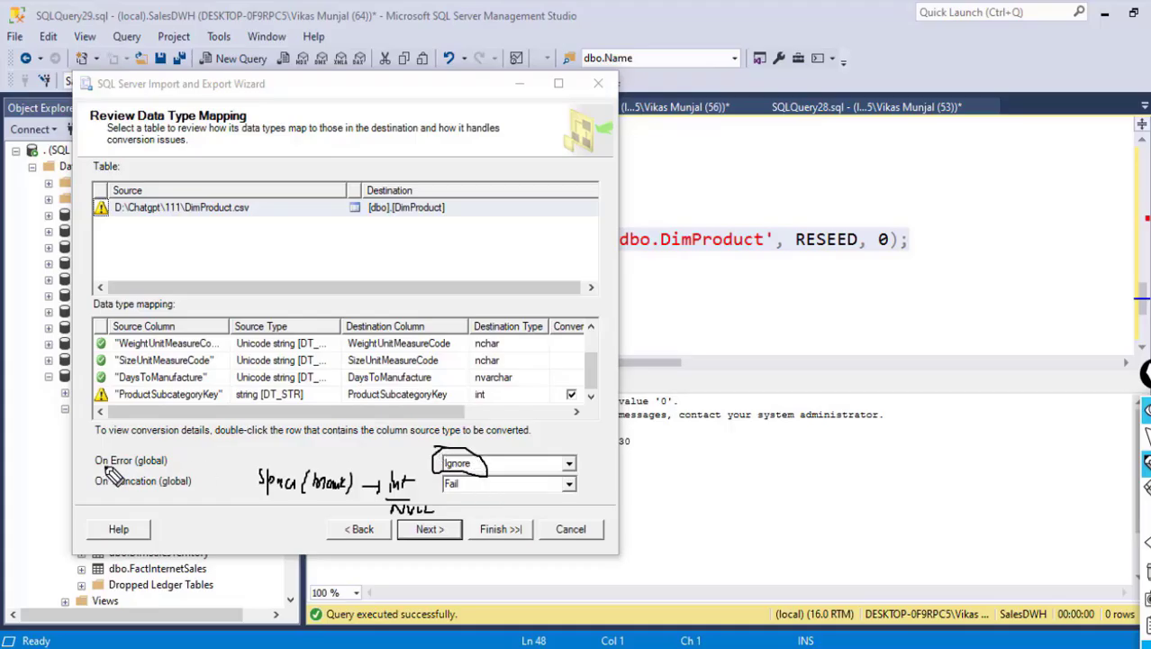
drag(96, 466, 169, 467)
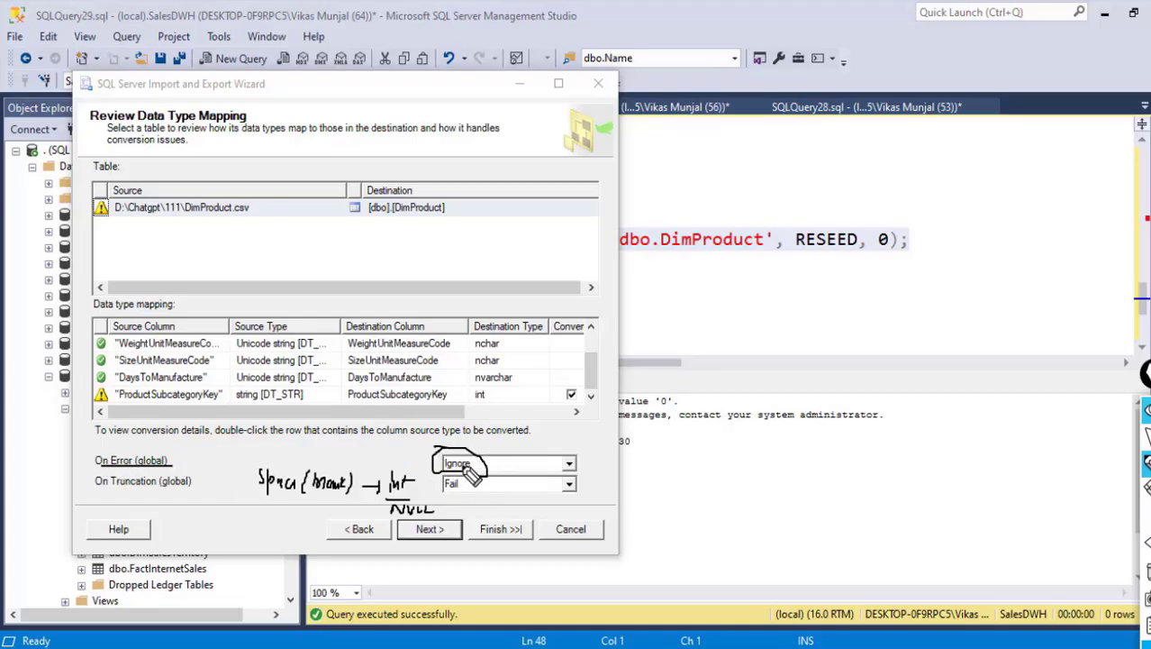
key(Escape)
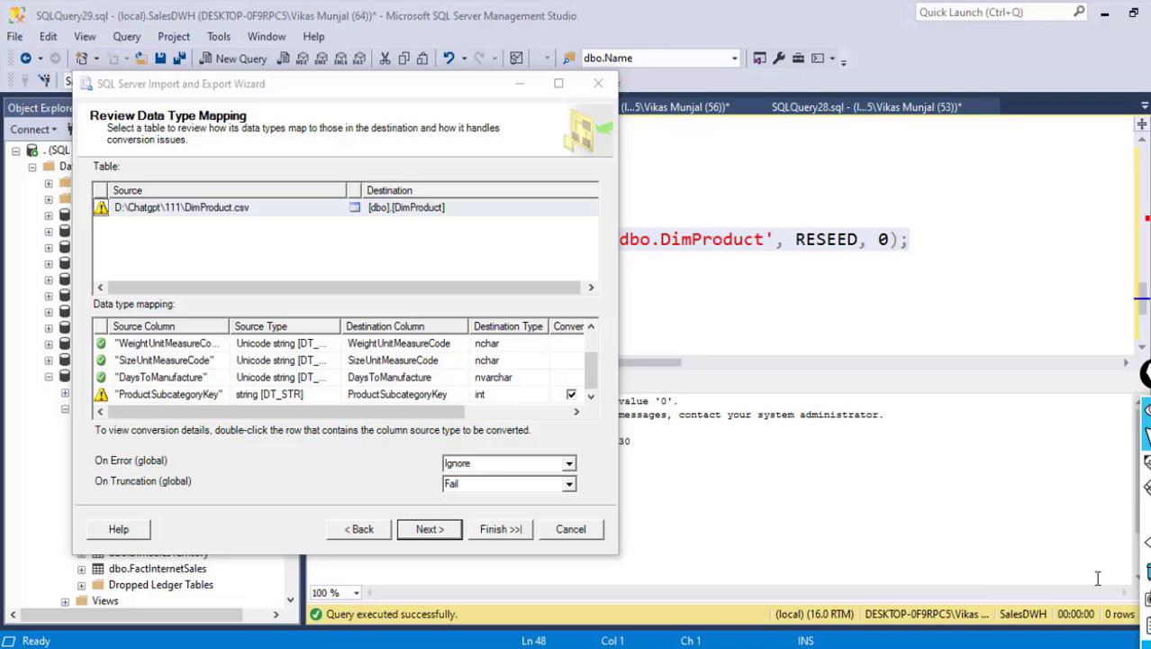
- Run the DimProduct.csv import immediately without saving a package, and close the wizard
click(439, 530)
click(431, 531)
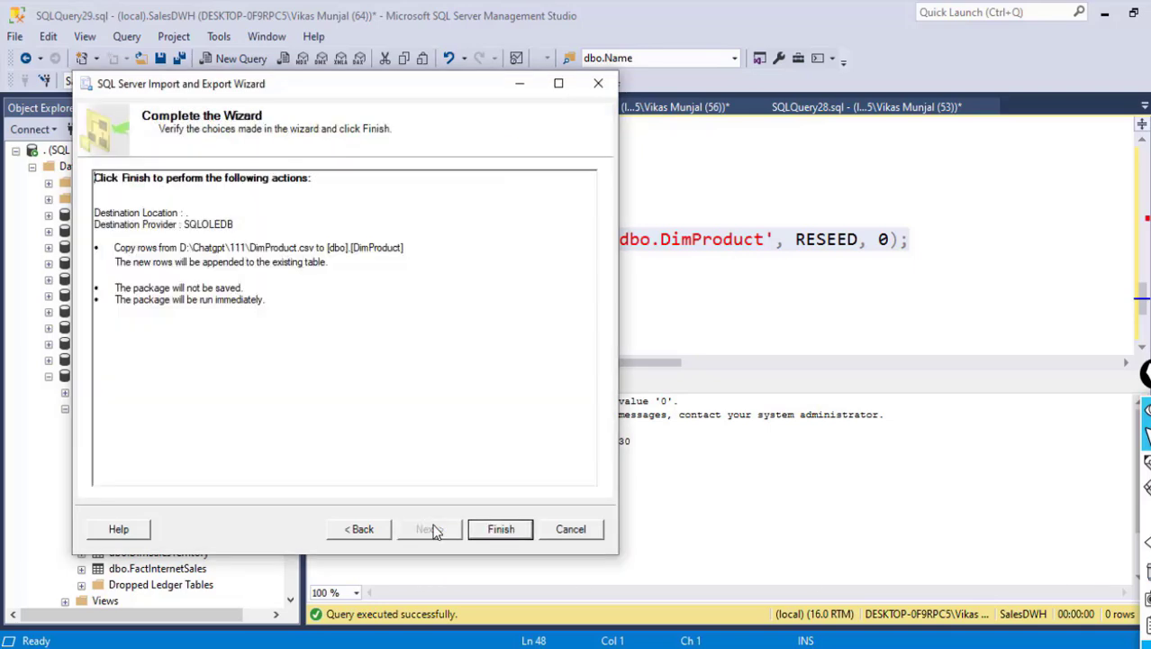
click(501, 530)
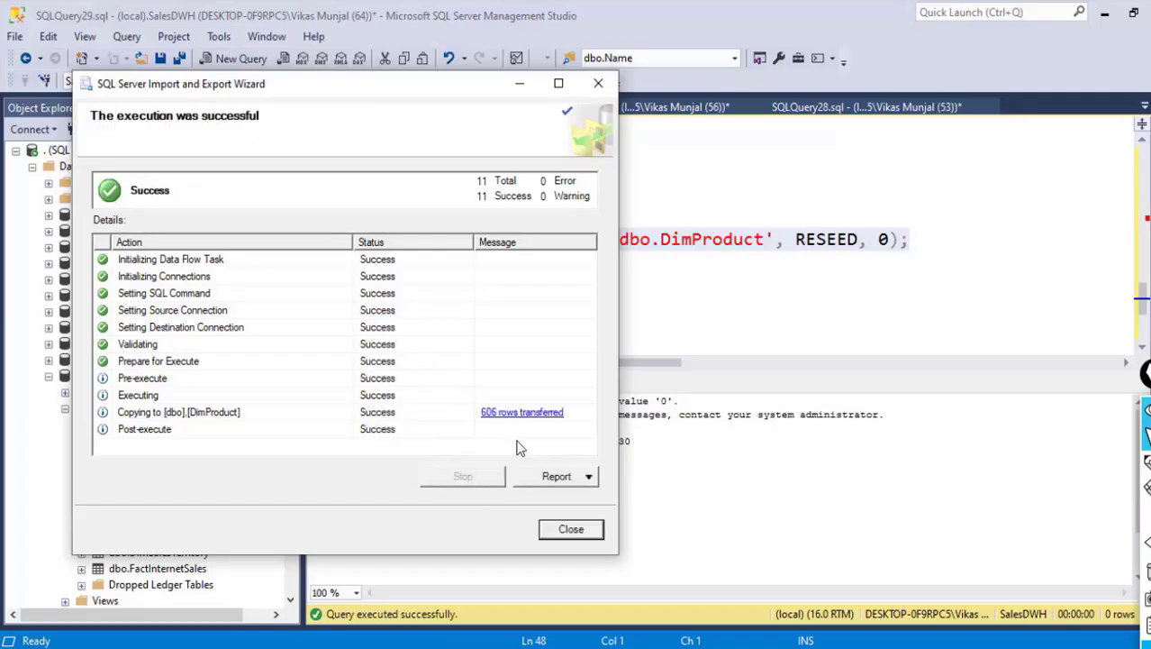
click(572, 529)
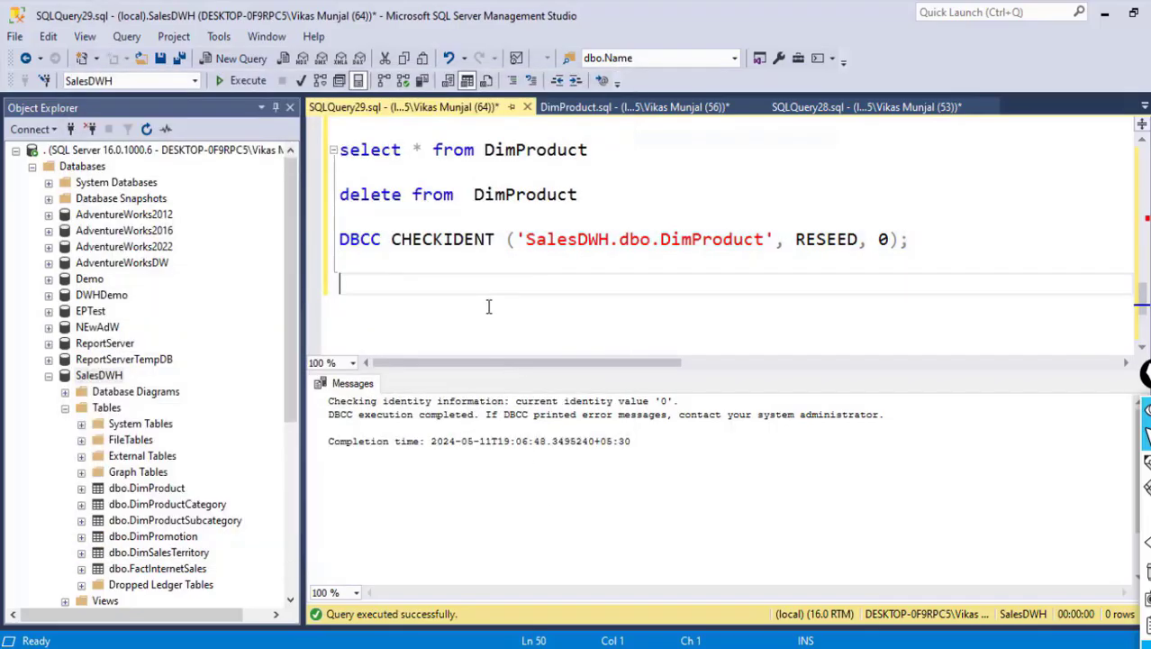
- Query all rows of DimProduct and examine the imported ProductSubcategoryKey and ProductKey values
drag(591, 149, 340, 154)
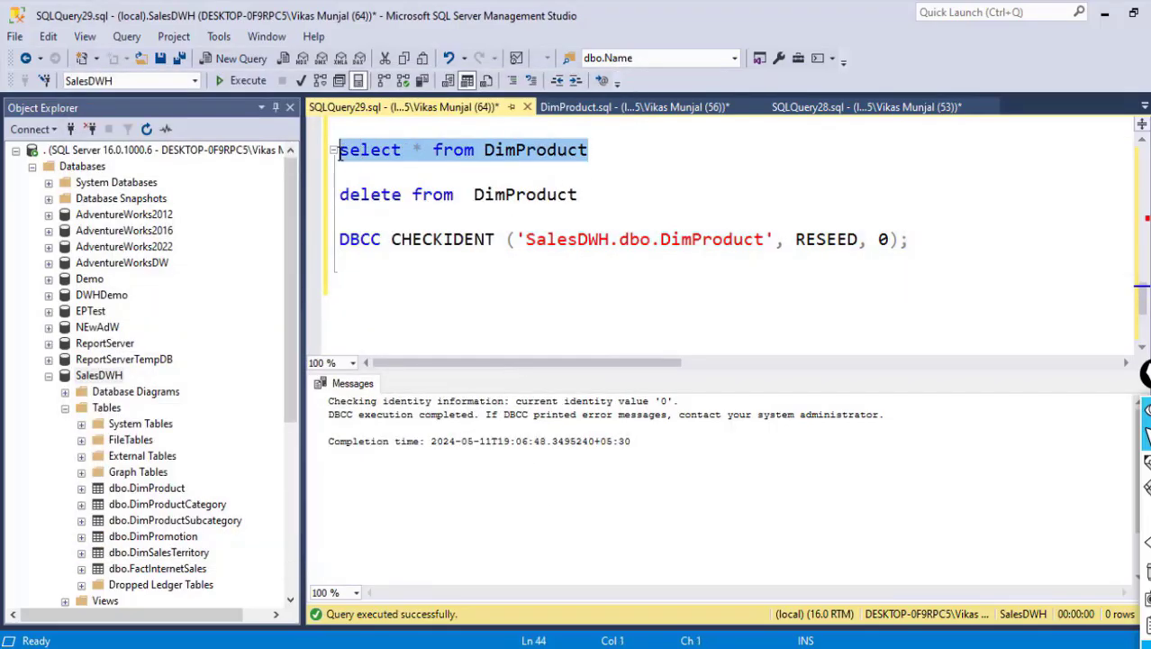
click(236, 80)
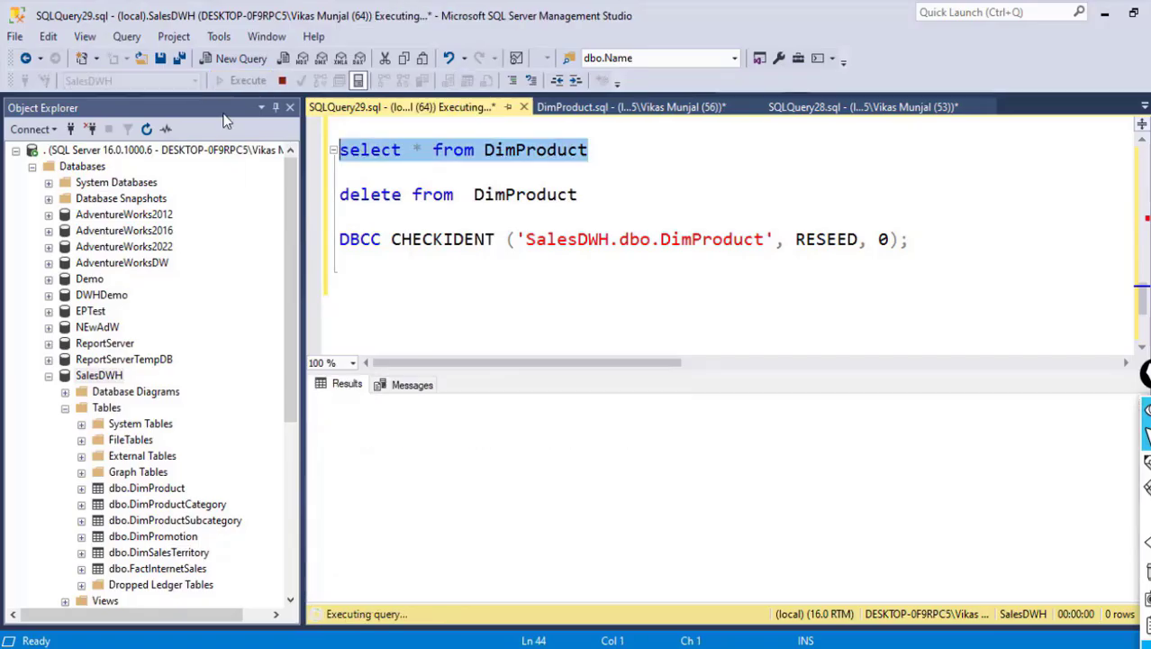
drag(949, 425, 949, 540)
scroll(949, 540, down, 8)
scroll(949, 539, down, 20)
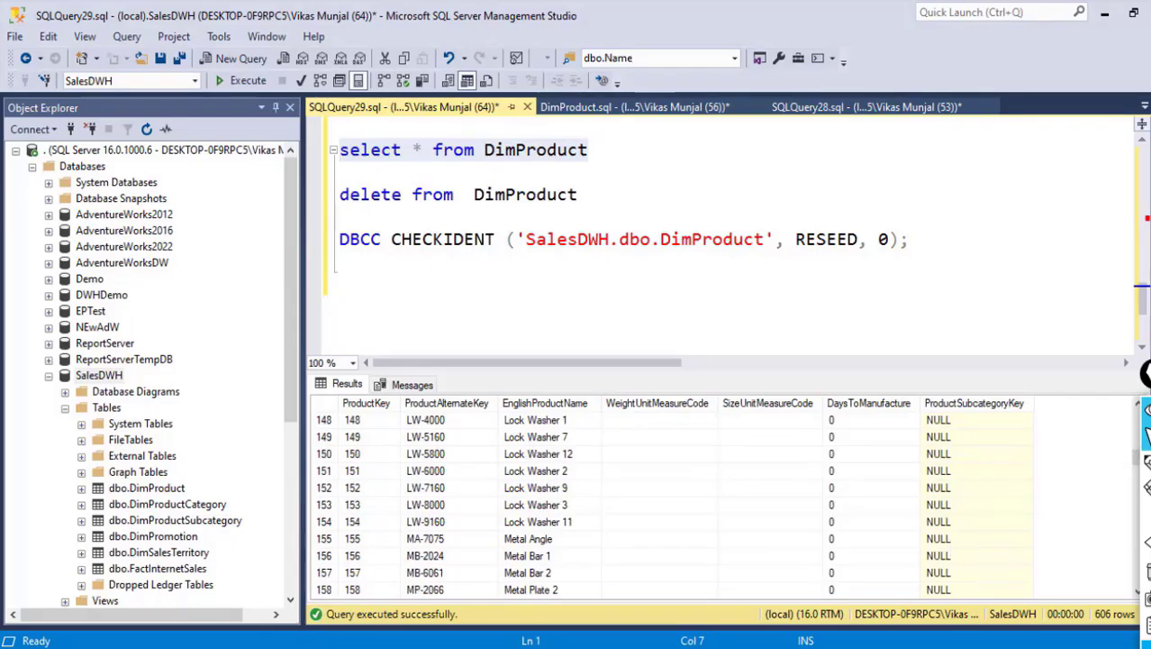
click(1137, 407)
drag(1144, 466, 1144, 419)
drag(937, 419, 937, 539)
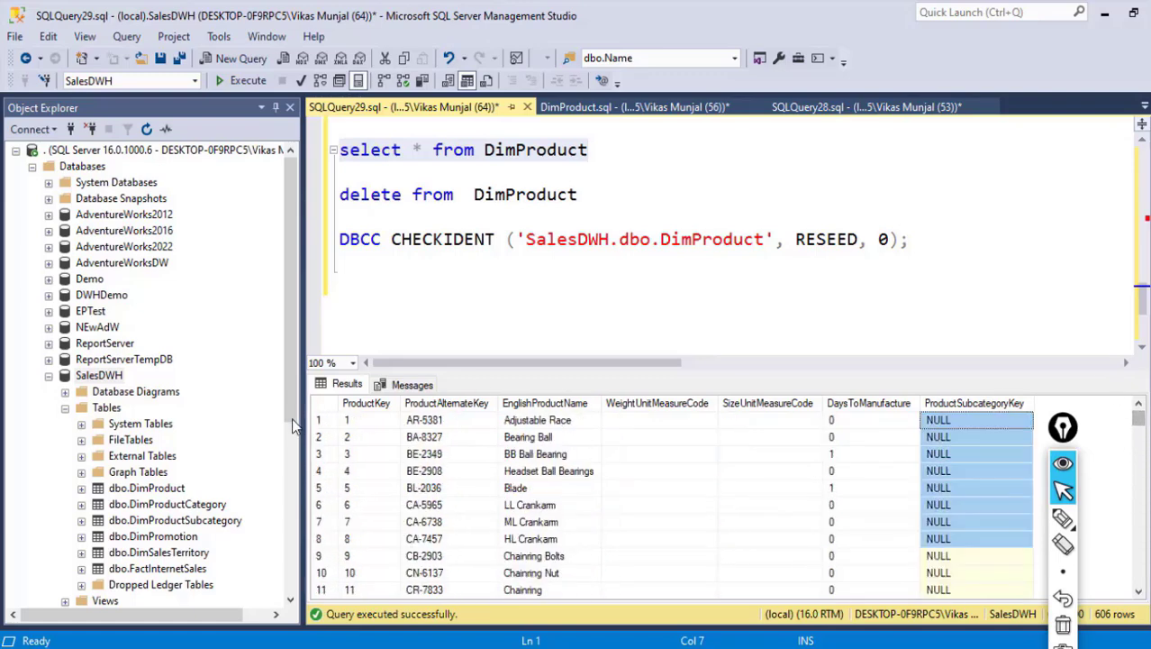
click(363, 420)
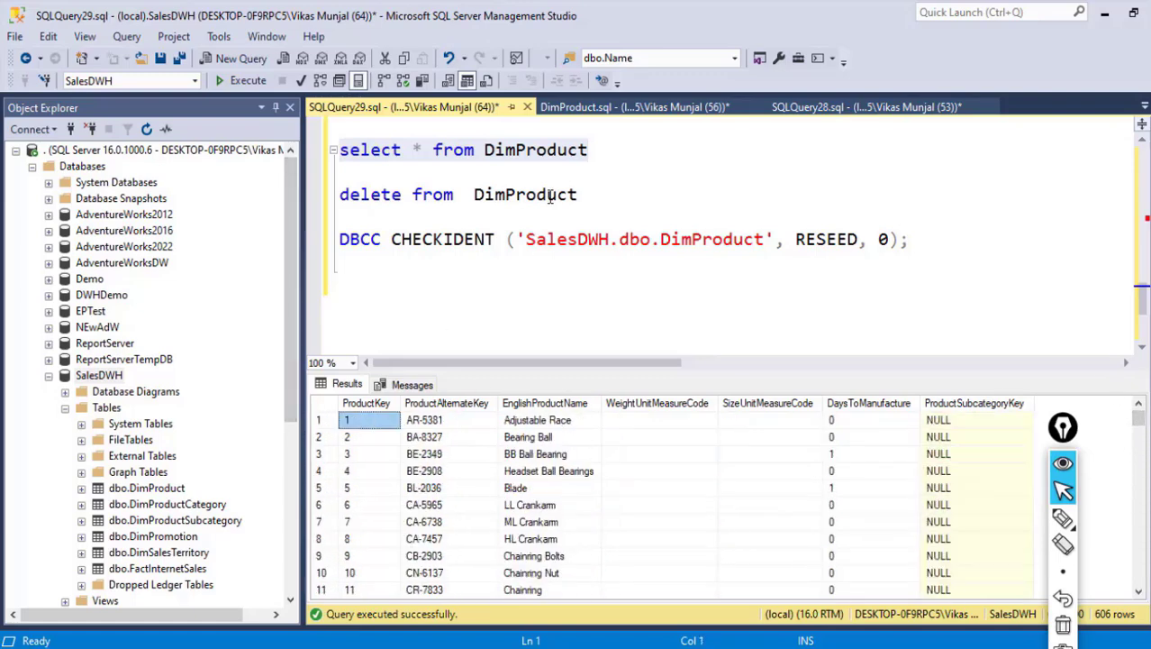
- Add a query selecting all rows from DimProductSubcategory below the DimProduct select statement by duplicating and adapting that statement
click(594, 151)
key(Return)
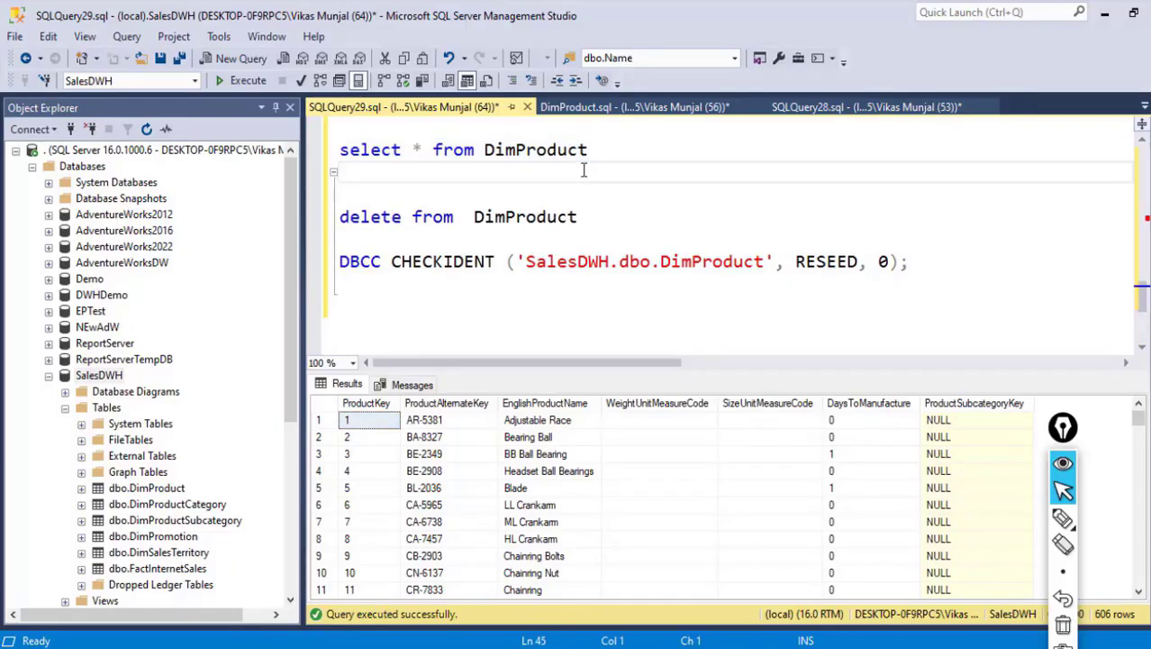
drag(586, 151, 340, 152)
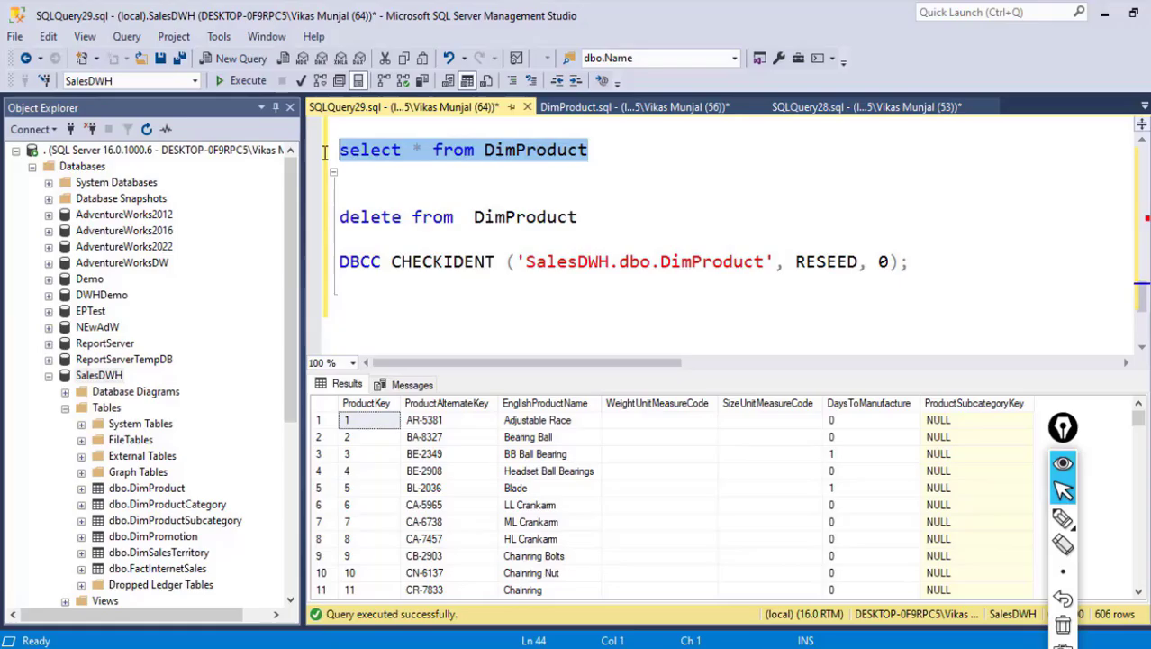
right_click(410, 158)
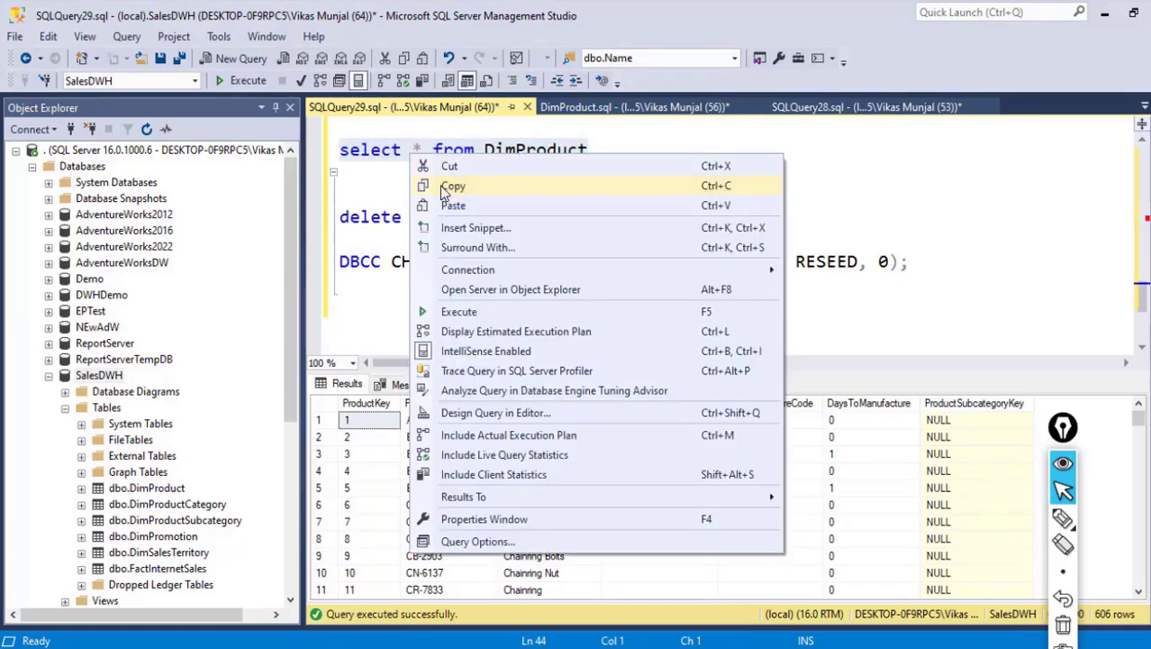
click(443, 183)
click(380, 186)
right_click(379, 186)
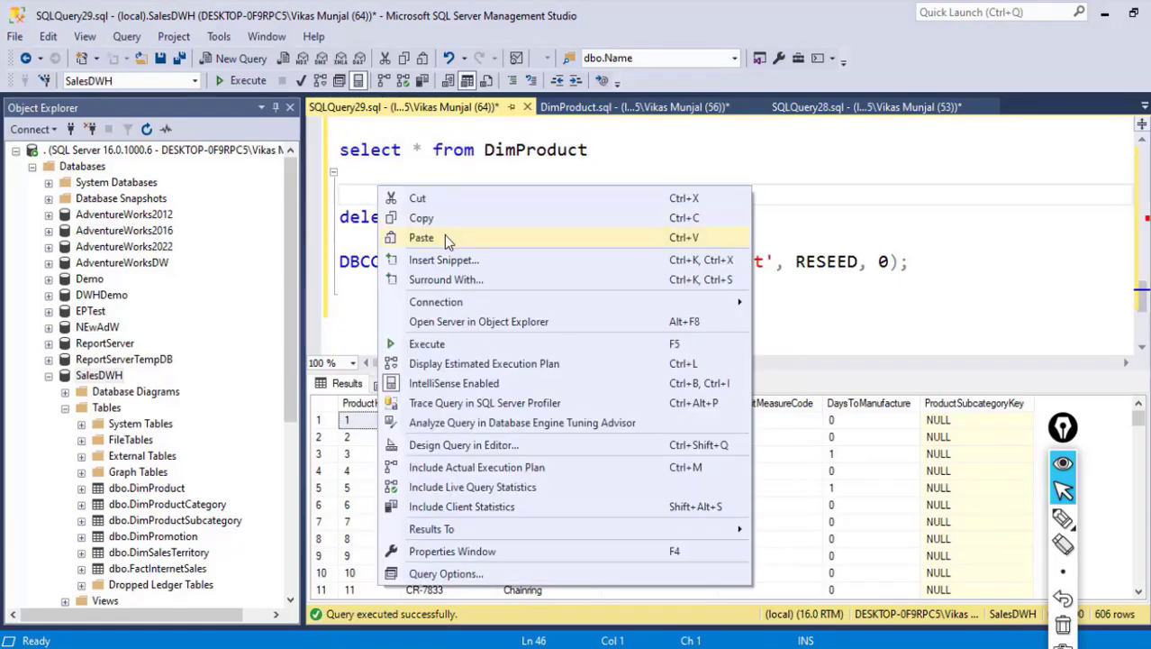
click(444, 234)
text(S)
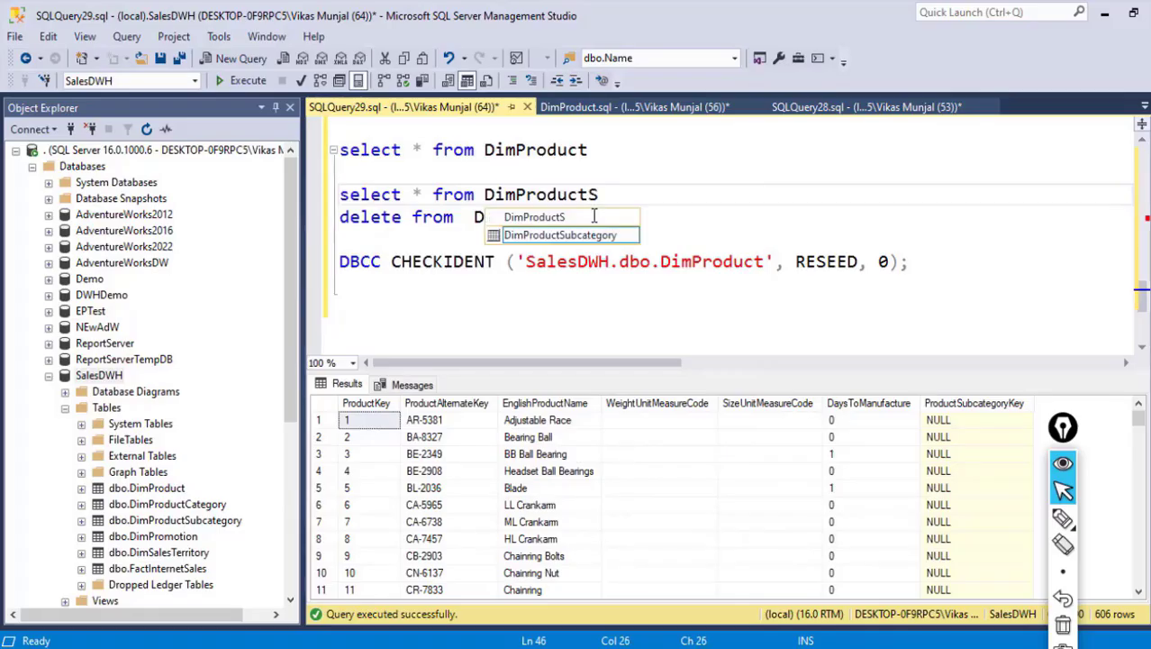
key(Tab)
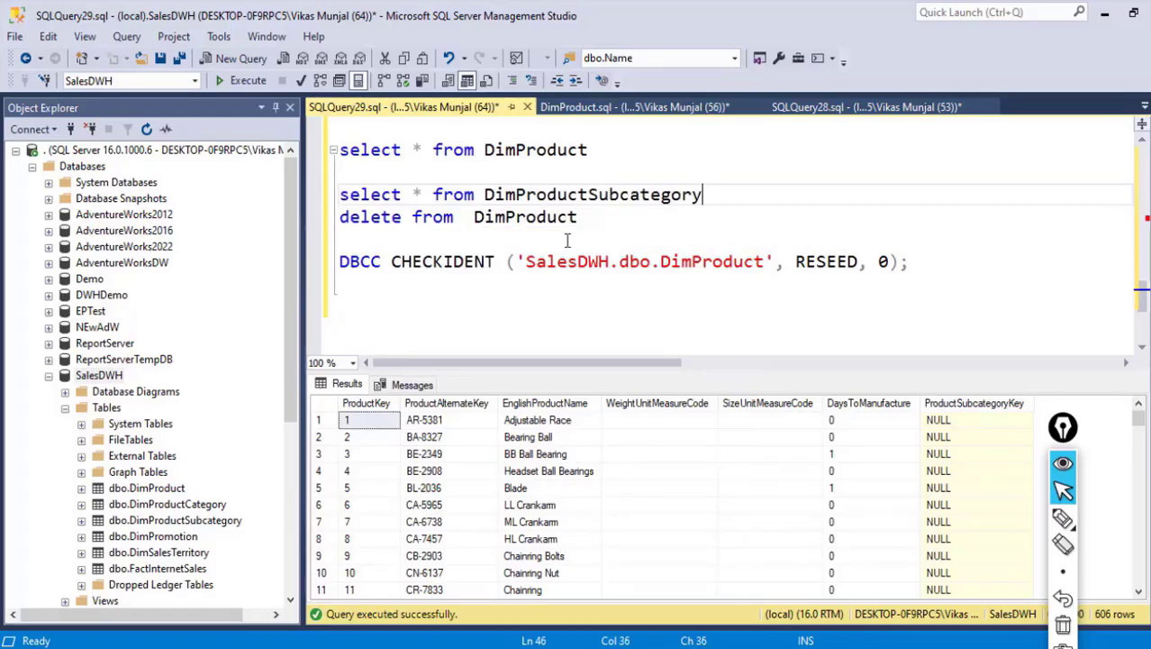
- Run the DimProduct and DimProductSubcategory select statements together and enlarge the results area to show both result sets
drag(713, 193, 310, 160)
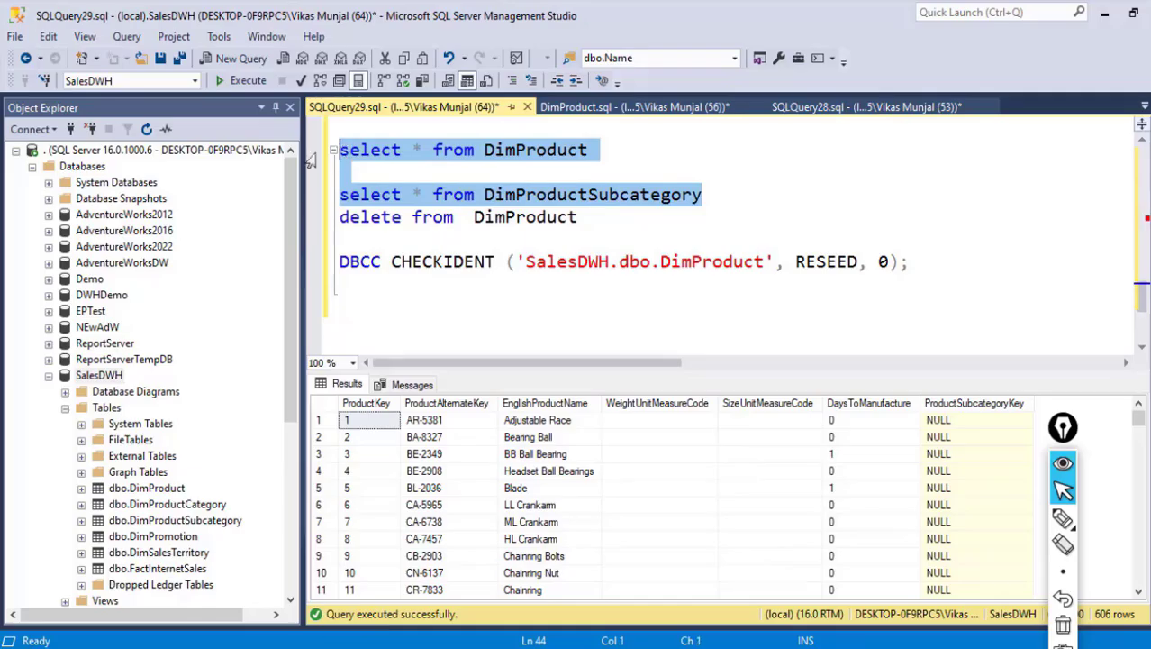
click(245, 80)
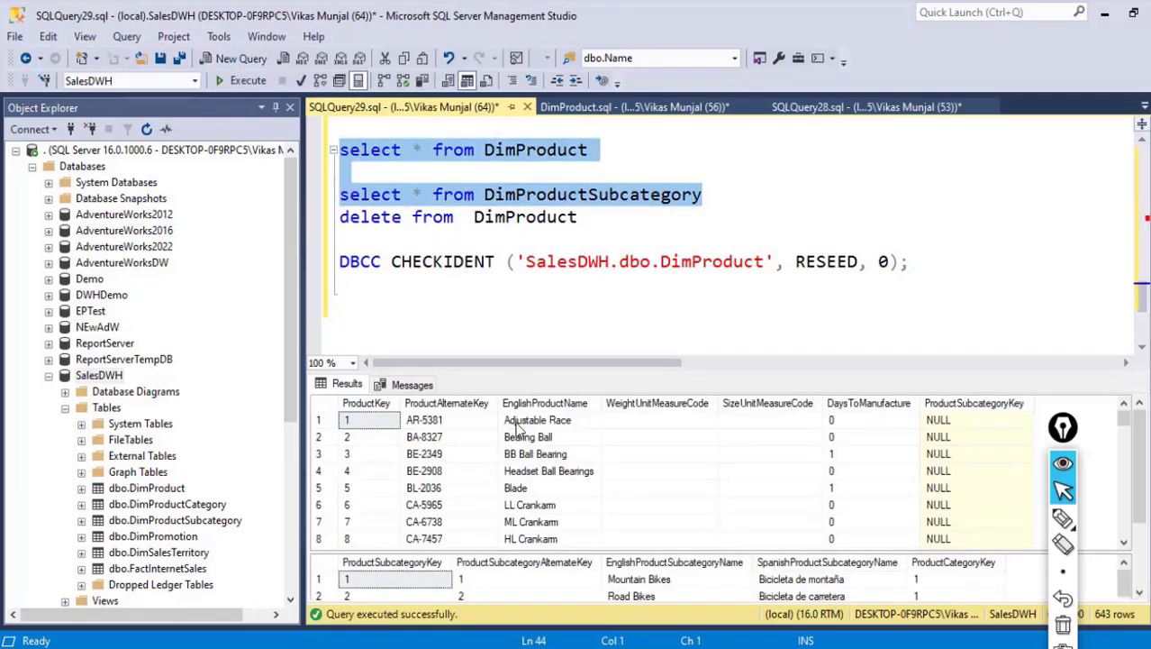
drag(508, 371, 490, 140)
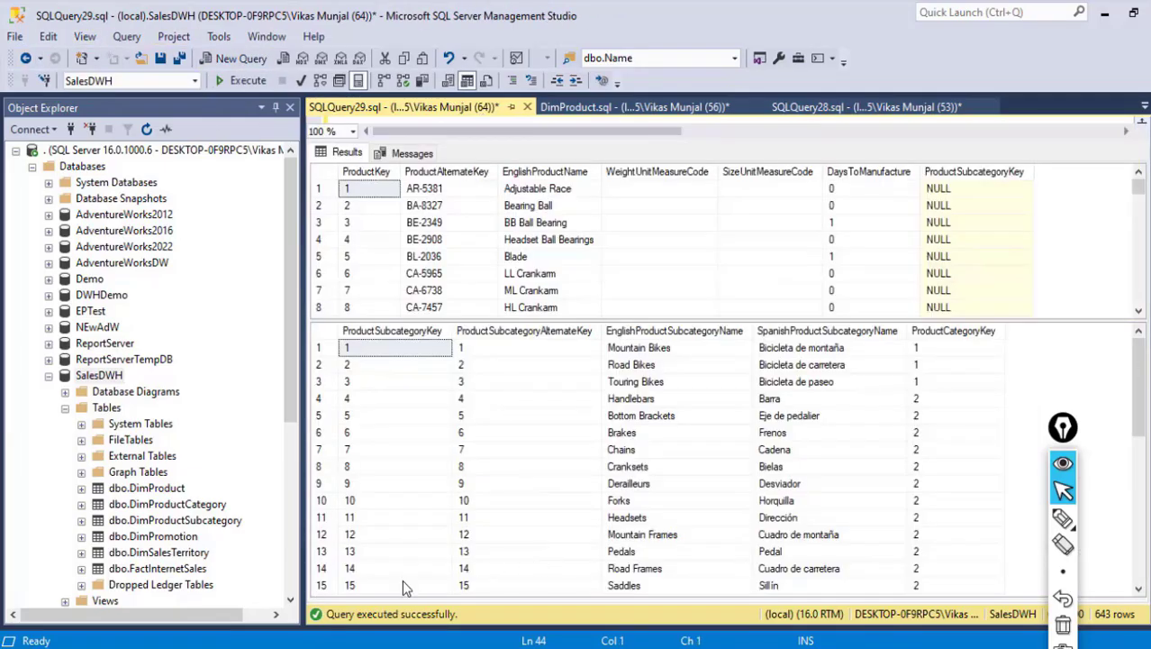
- Review the DimProductSubcategory rows through the last one and highlight the whole ProductSubcategoryKey column
click(358, 346)
scroll(378, 486, down, 7)
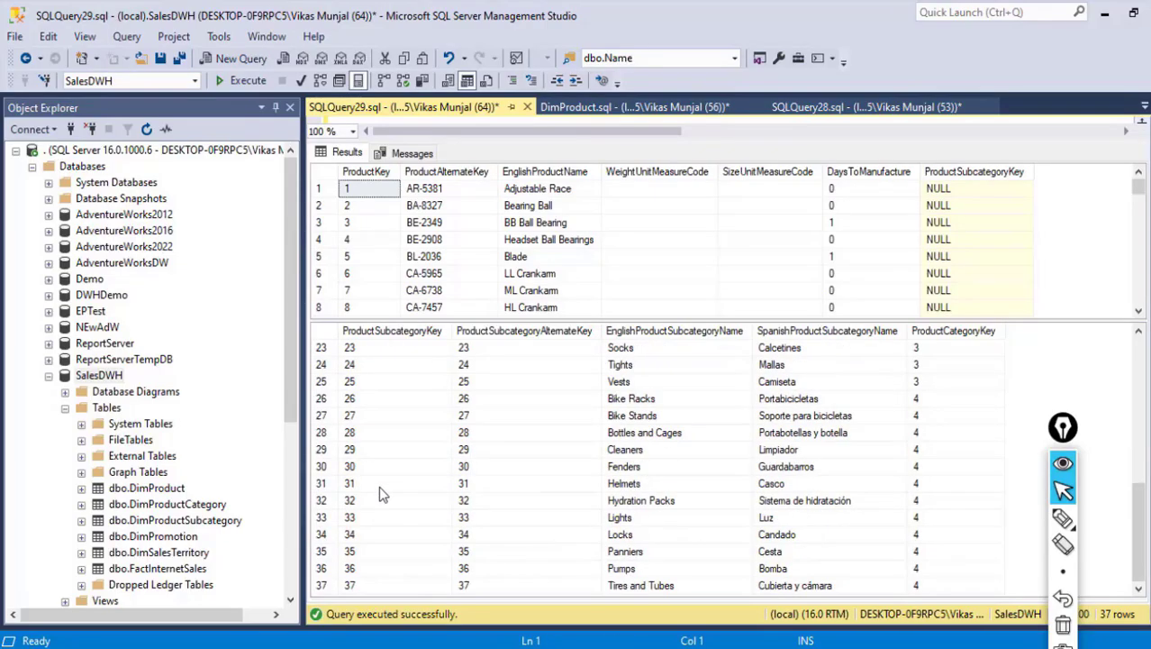
drag(360, 582, 354, 256)
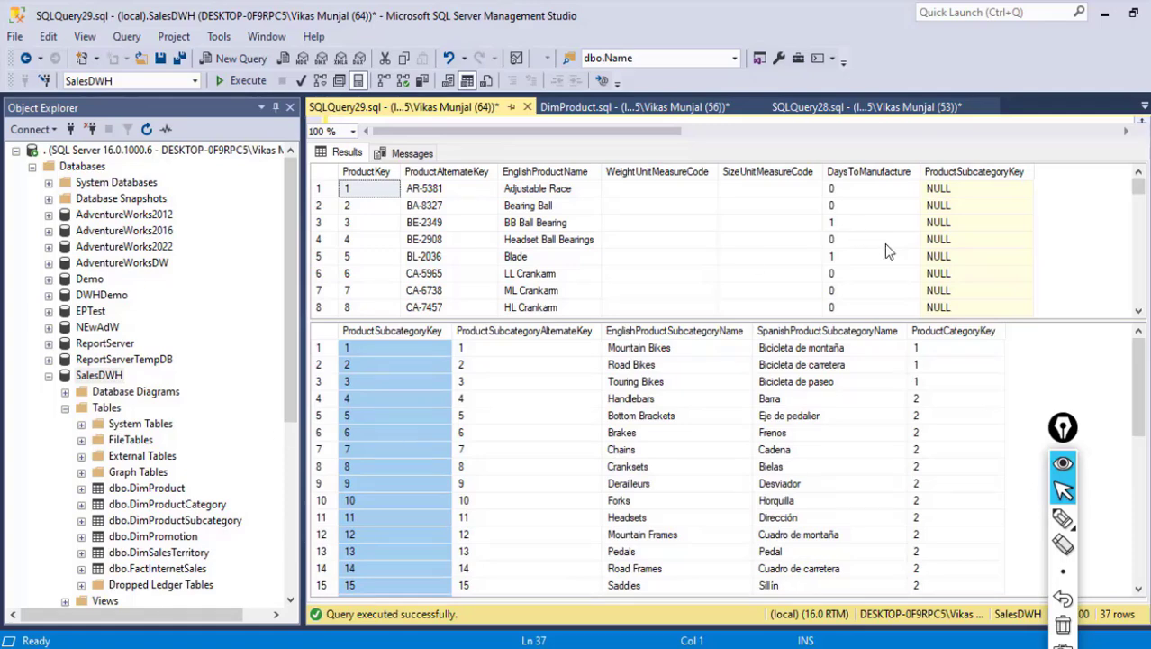
- Examine the ProductSubcategoryKey values across the DimProduct rows against the subcategory keys, and highlight a group of NULL values
click(943, 207)
scroll(928, 261, down, 19)
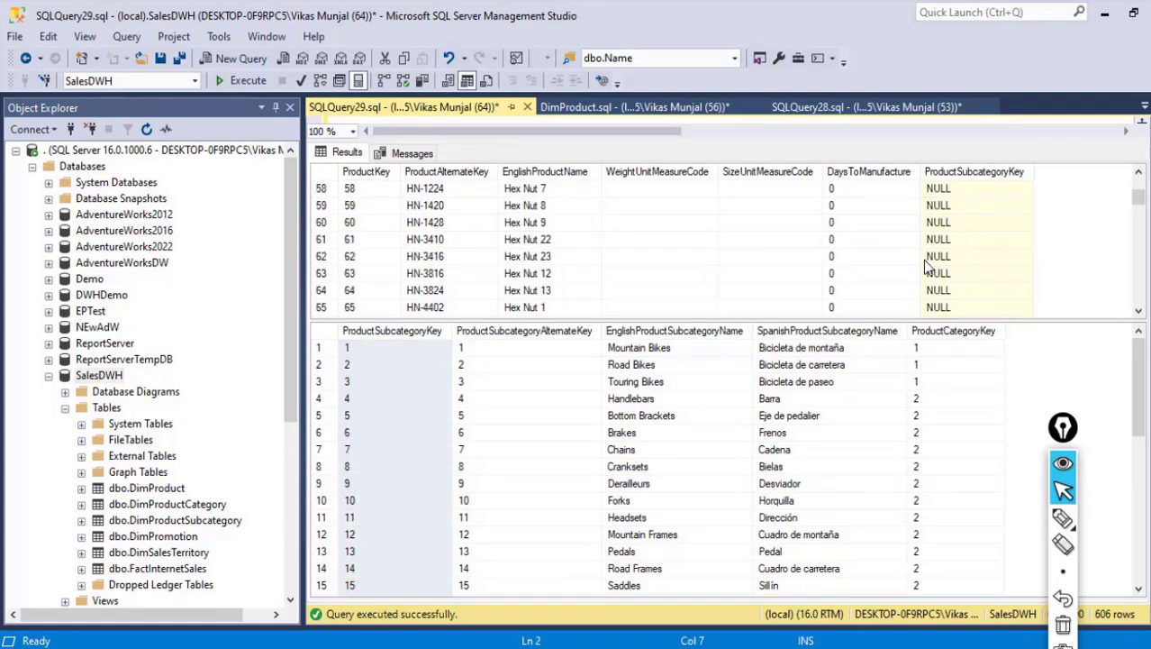
scroll(928, 265, down, 7)
drag(1140, 209, 1141, 293)
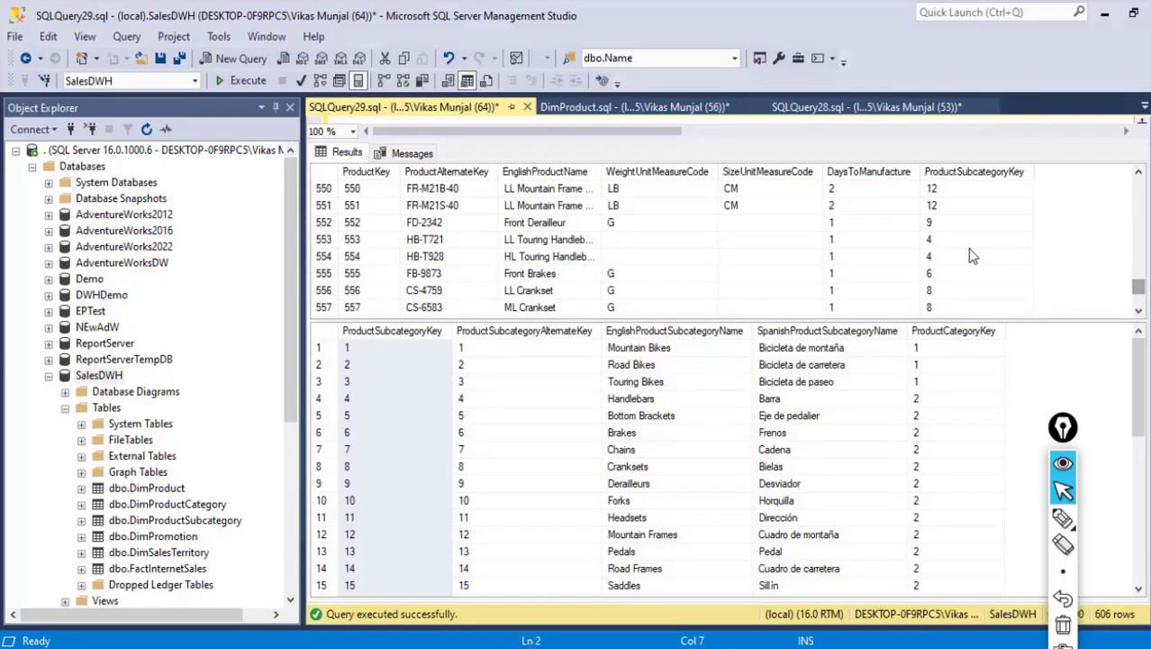
scroll(945, 256, up, 6)
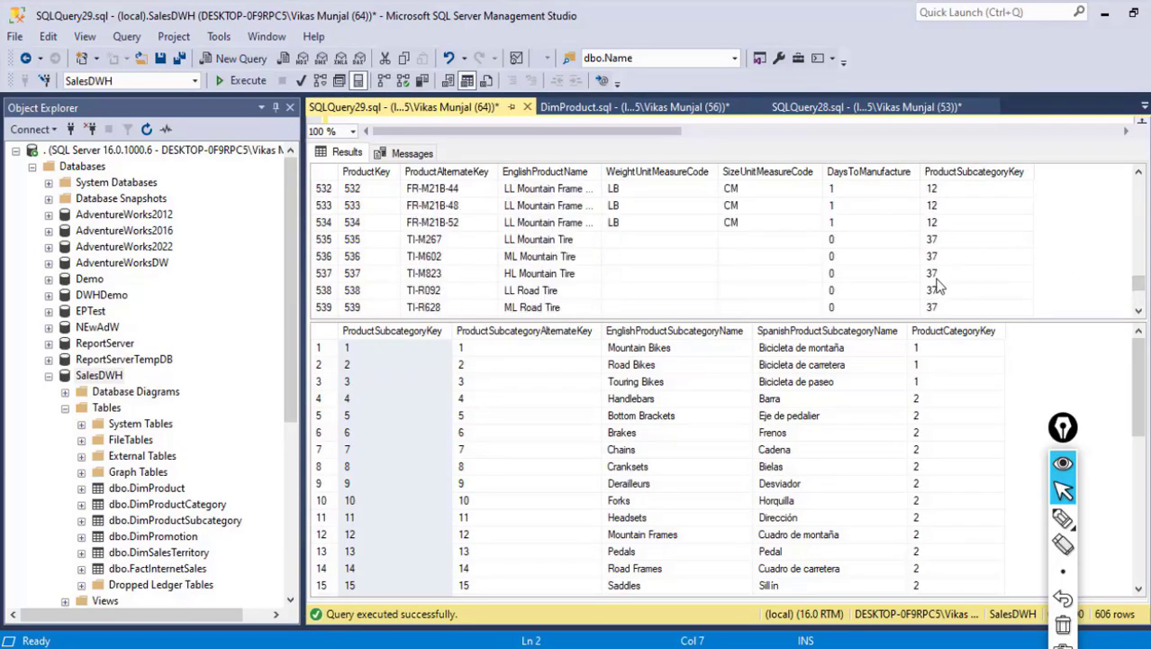
scroll(937, 286, down, 5)
scroll(937, 287, up, 20)
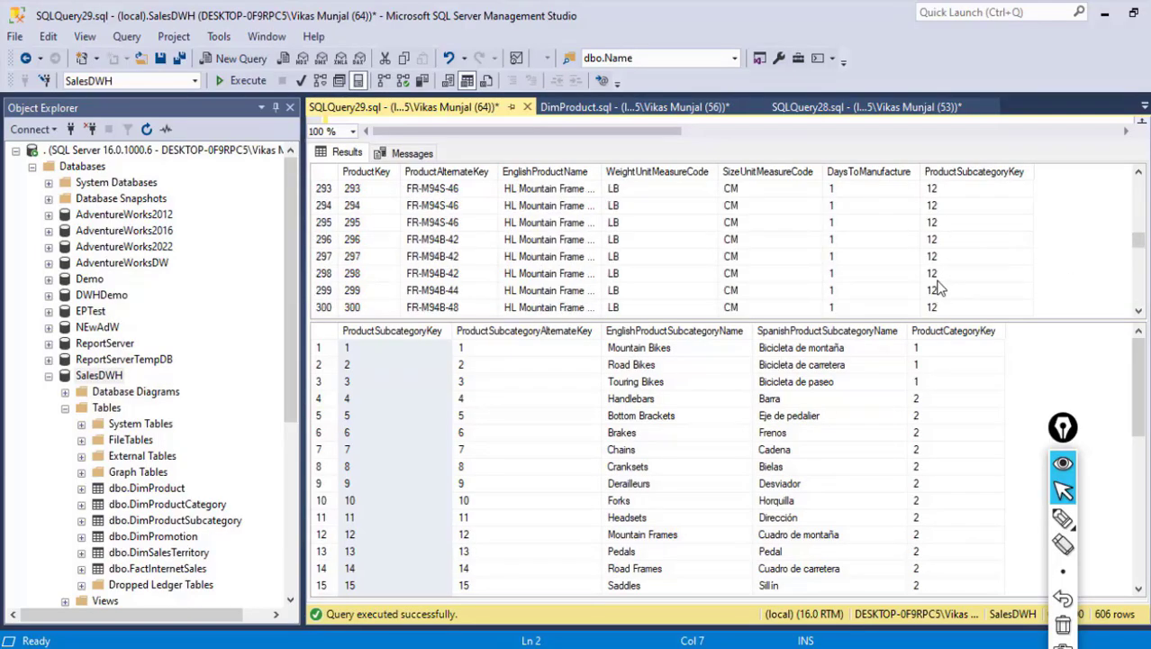
scroll(937, 287, up, 20)
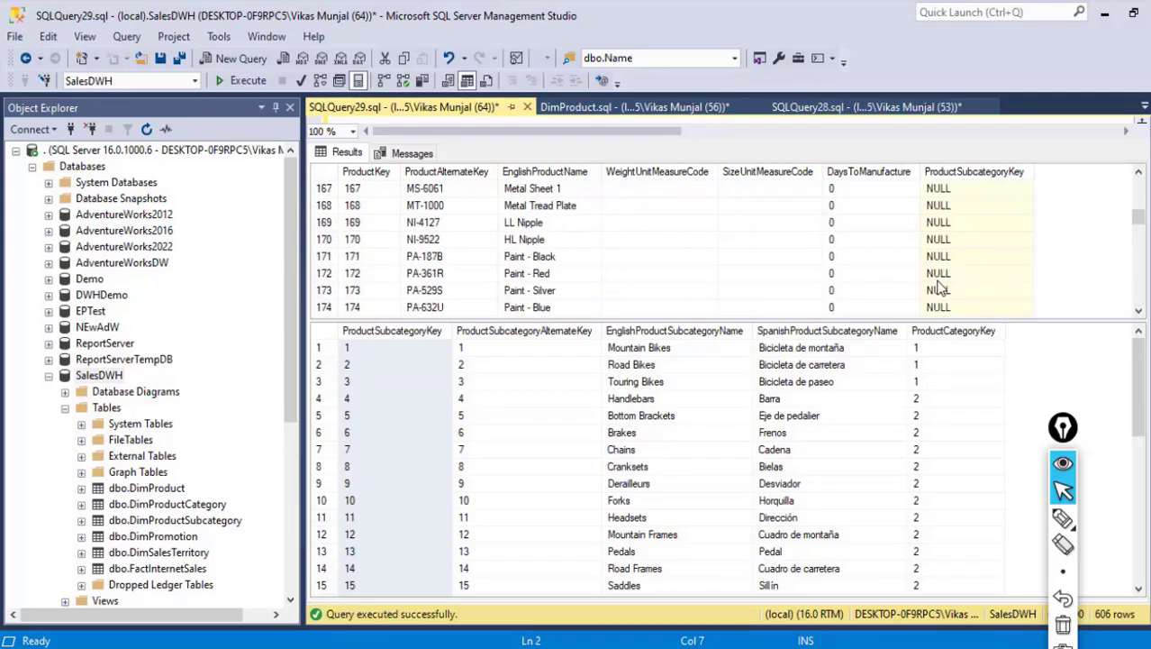
drag(965, 188, 962, 290)
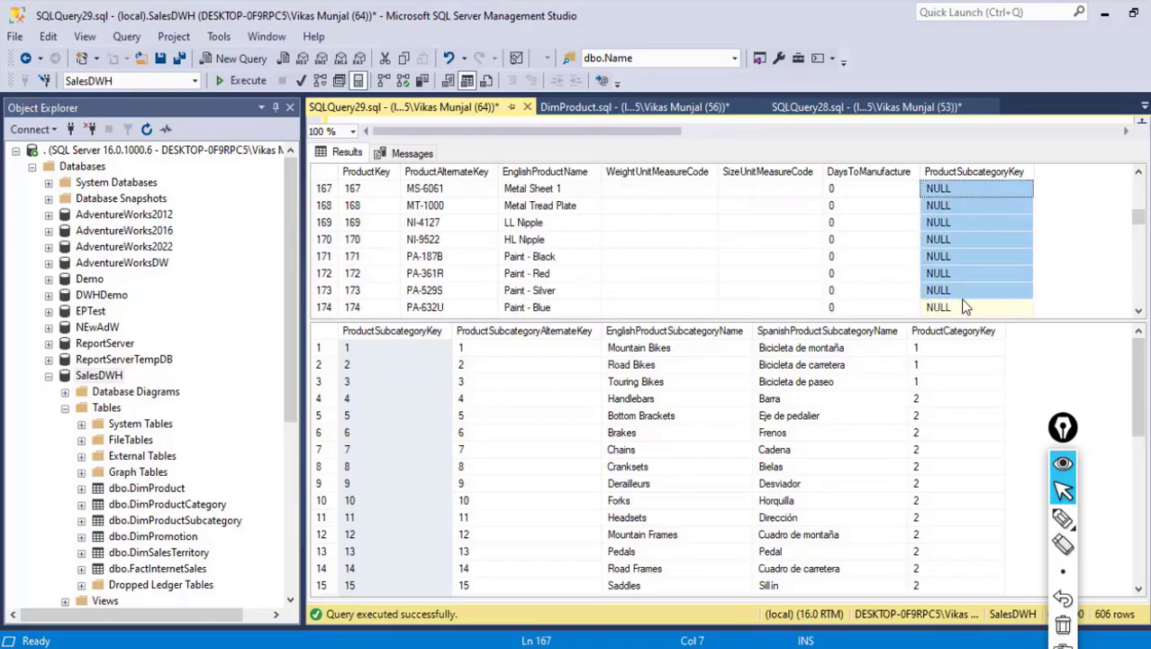